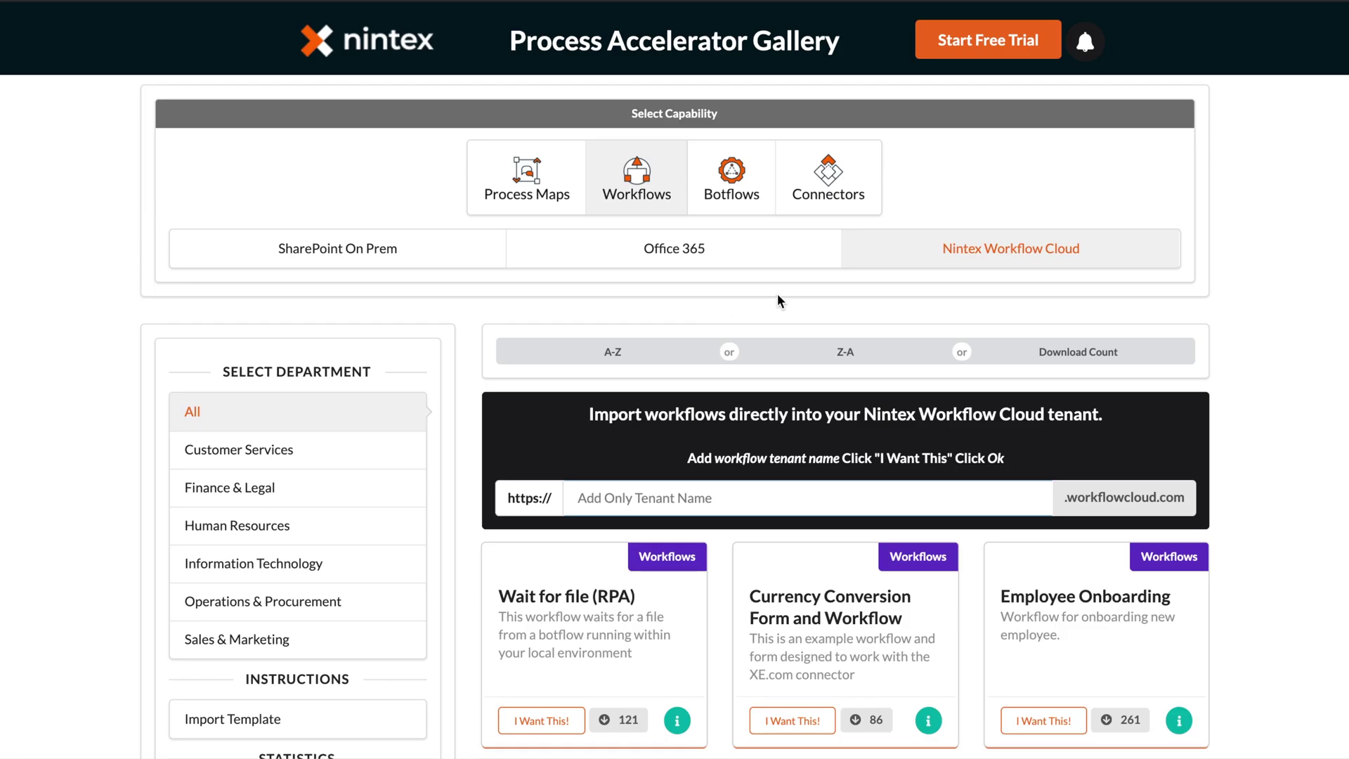
# Paste the Workflow Cloud tenant name and request the Vendor Onboarding template for import.
pyautogui.scroll(-1, 825, 314)
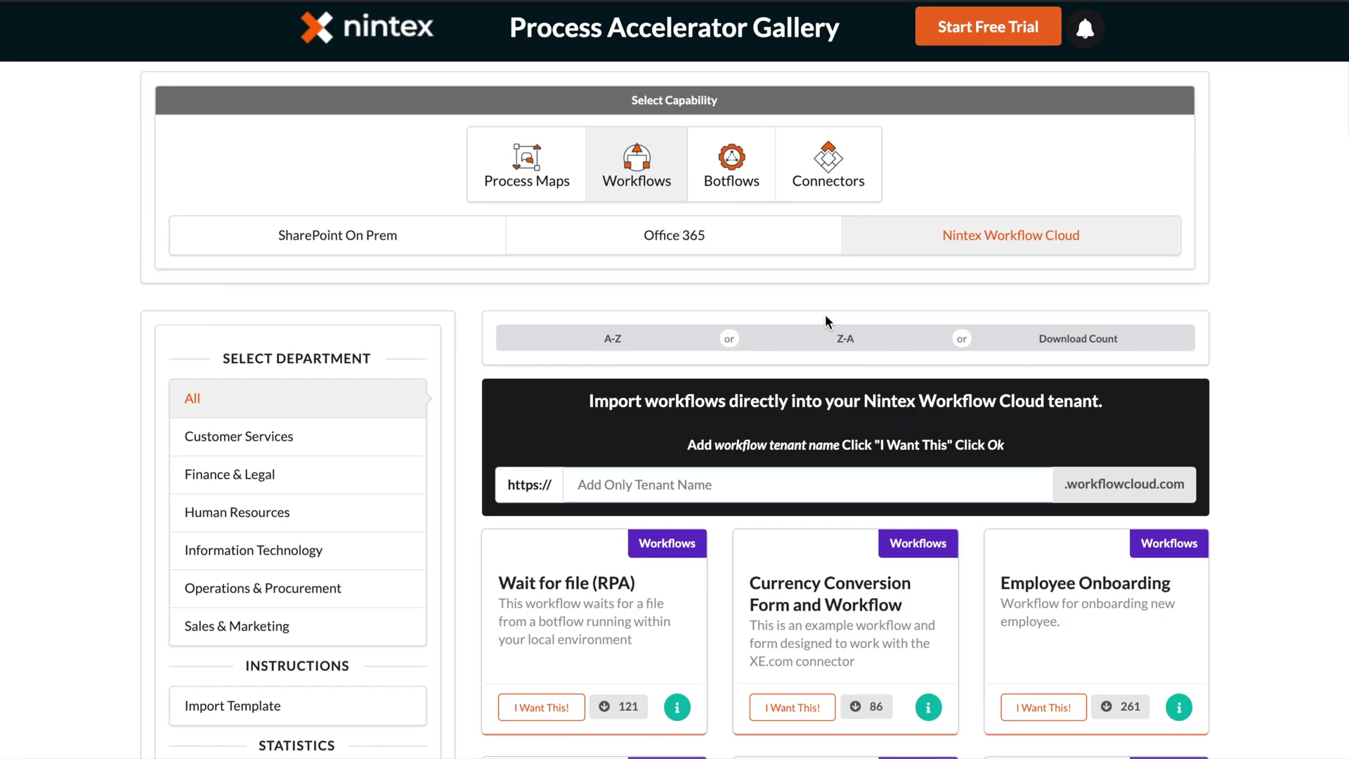
pyautogui.scroll(1, 828, 321)
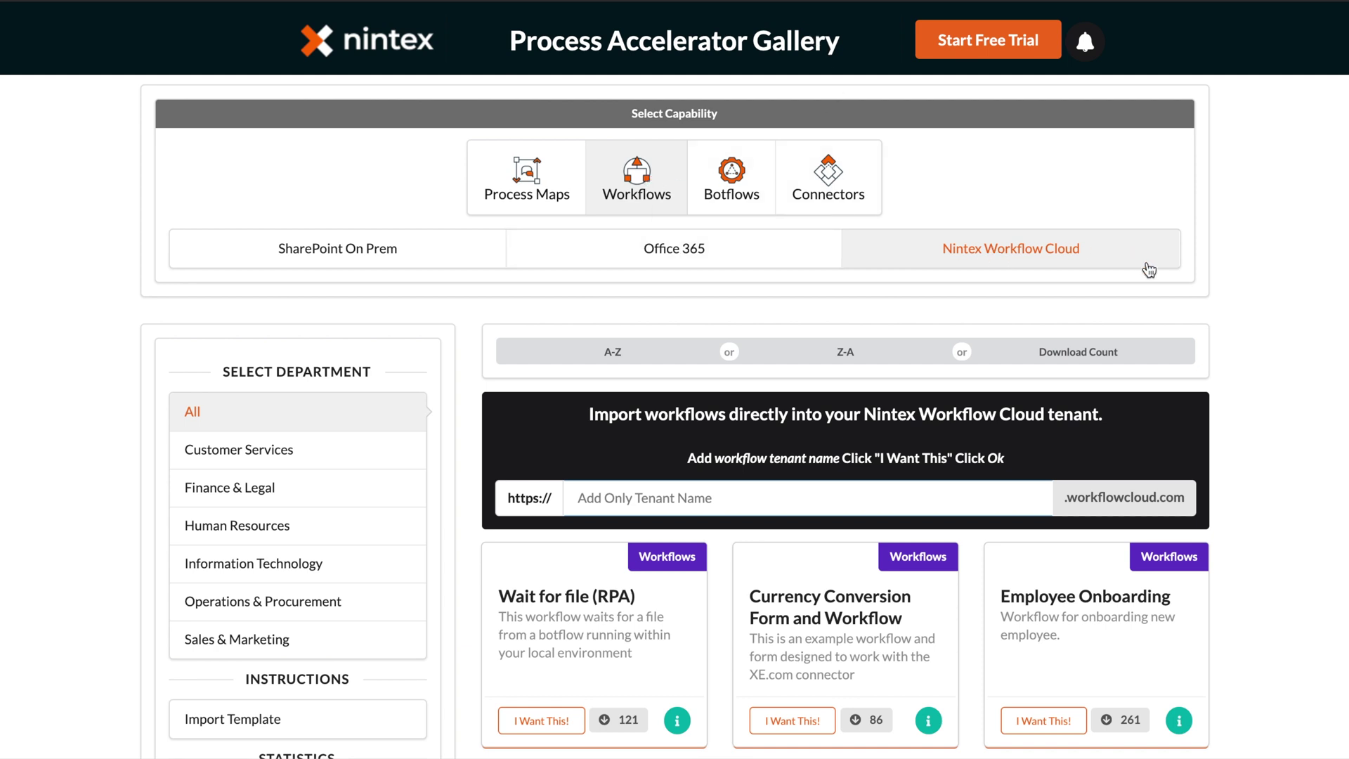
pyautogui.scroll(-2, 1149, 270)
pyautogui.write('ntx-successops')
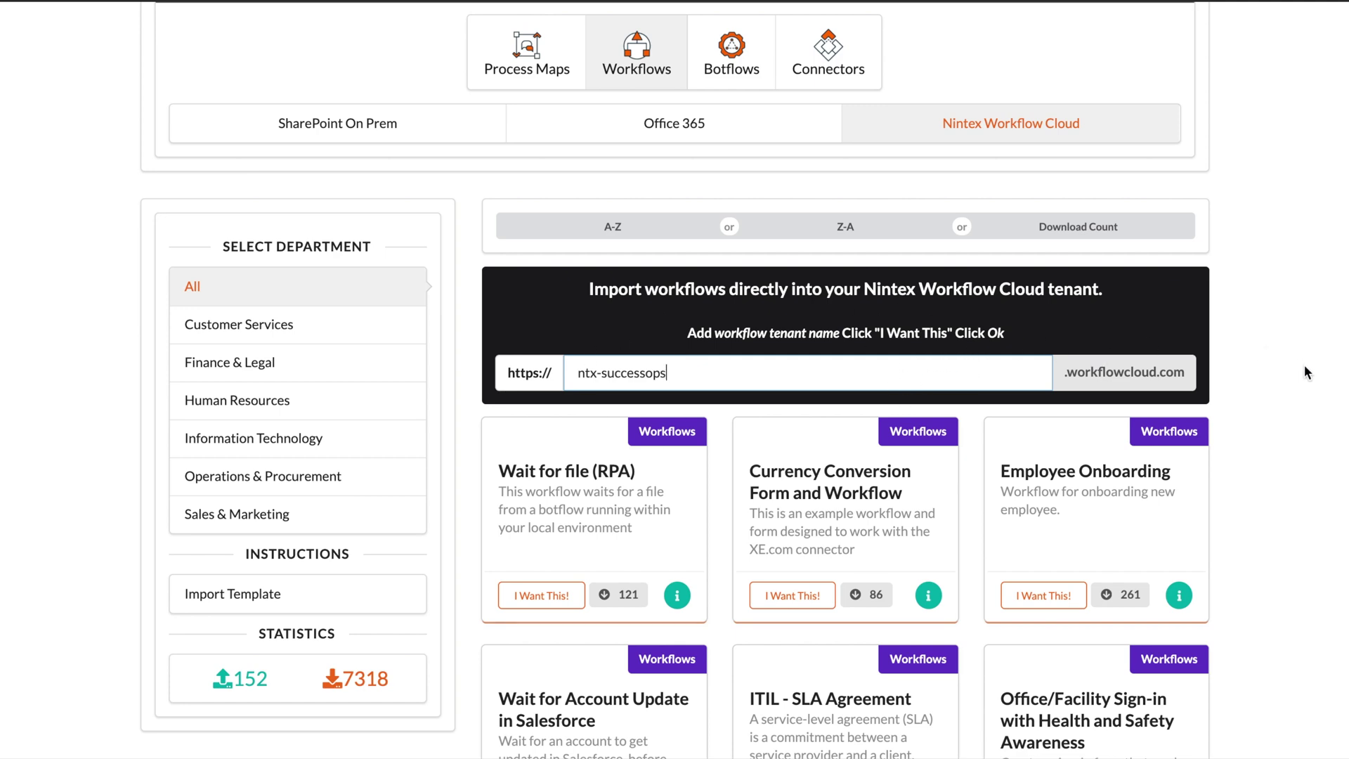
pyautogui.scroll(-5, 1305, 371)
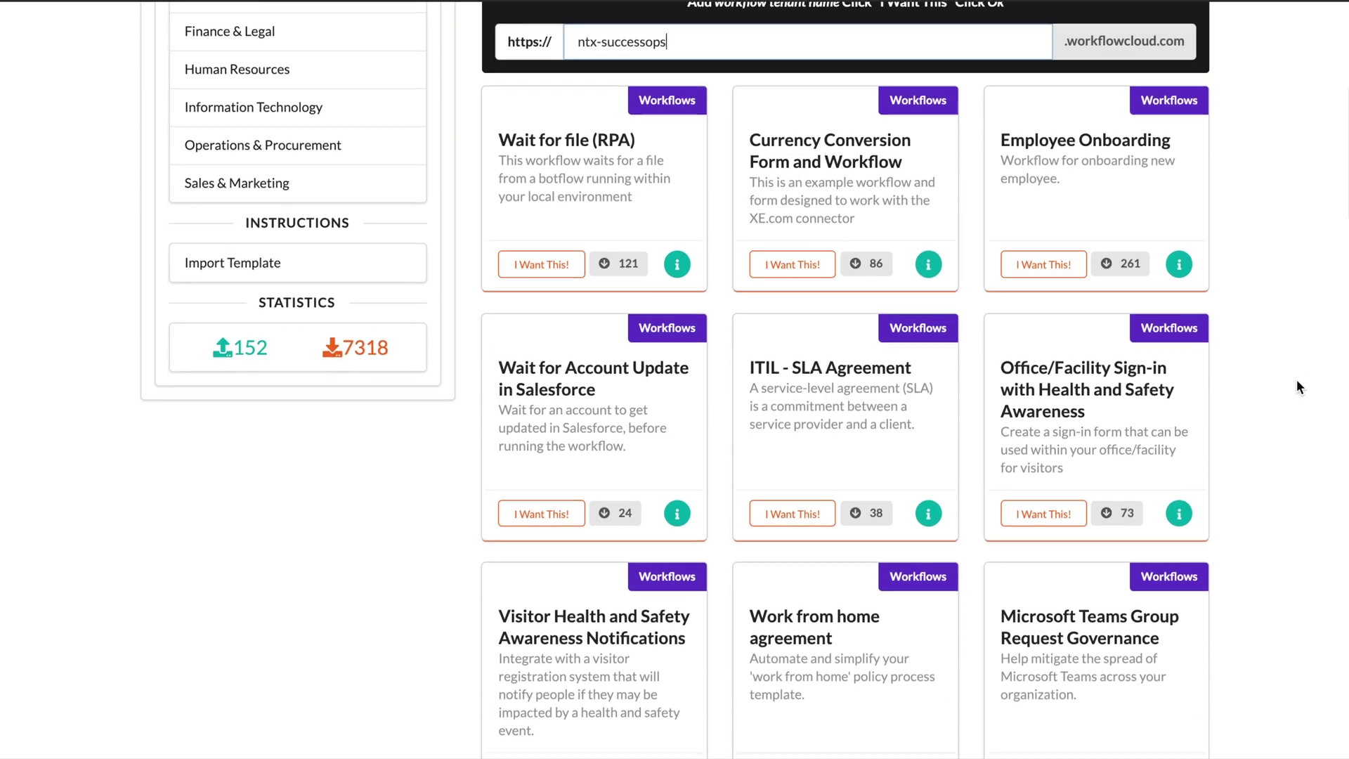
pyautogui.scroll(-10, 1297, 380)
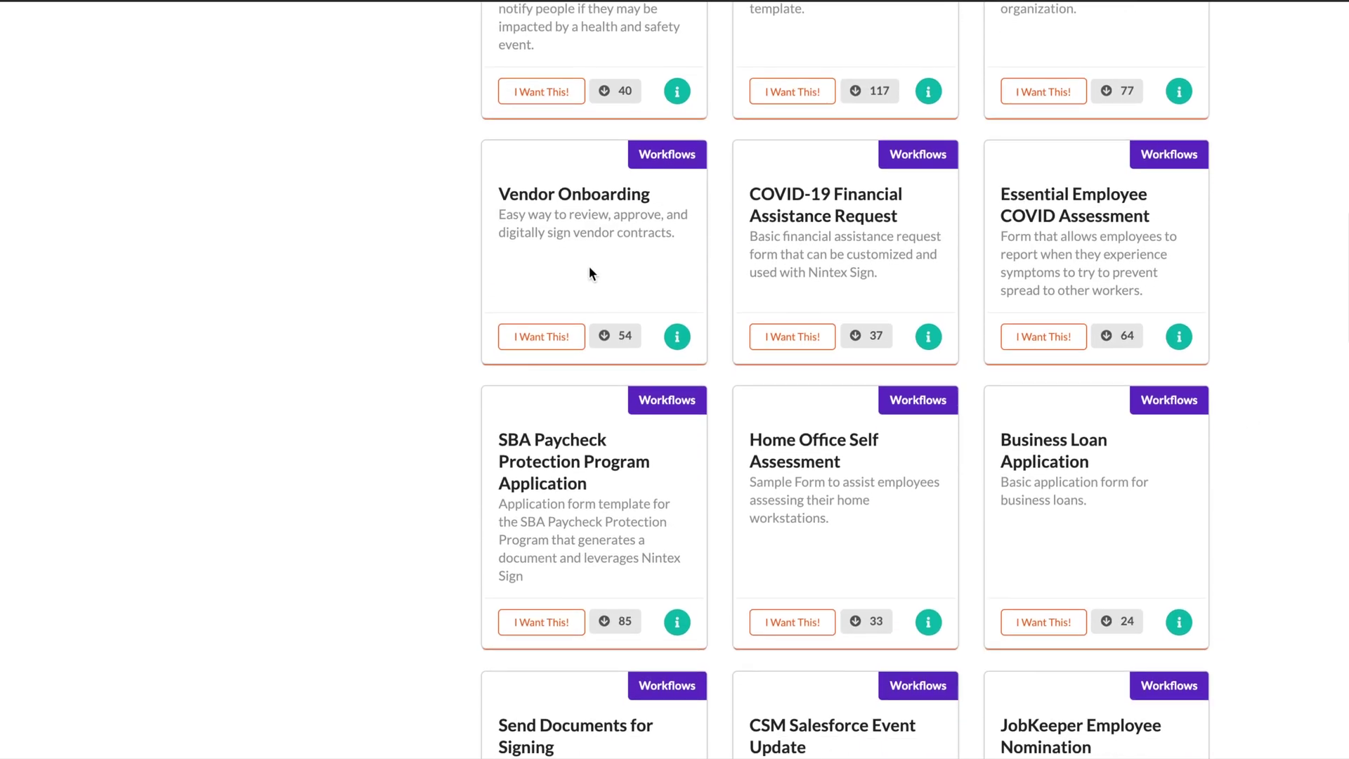
pyautogui.click(548, 337)
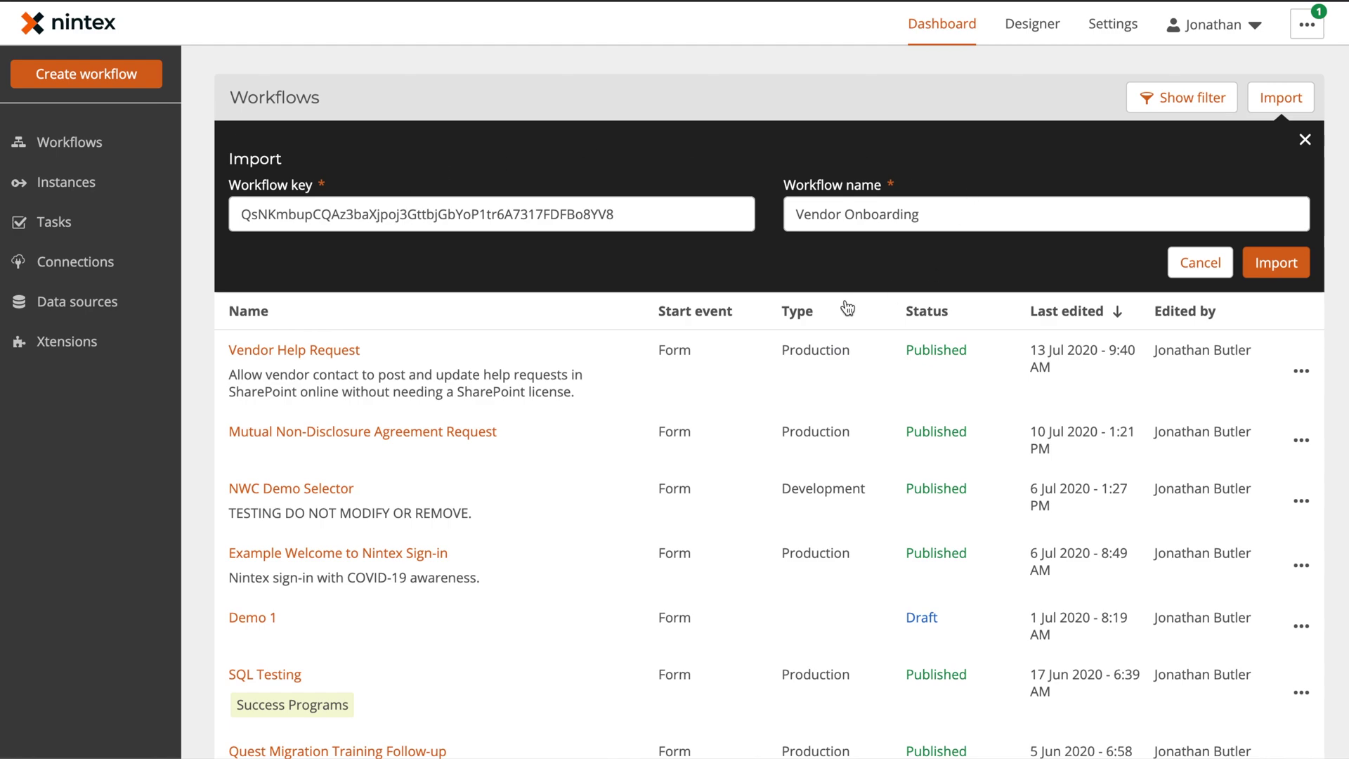
# Import Vendor Onboarding as a draft workflow and start a new blank workflow in Designer.
pyautogui.click(1276, 263)
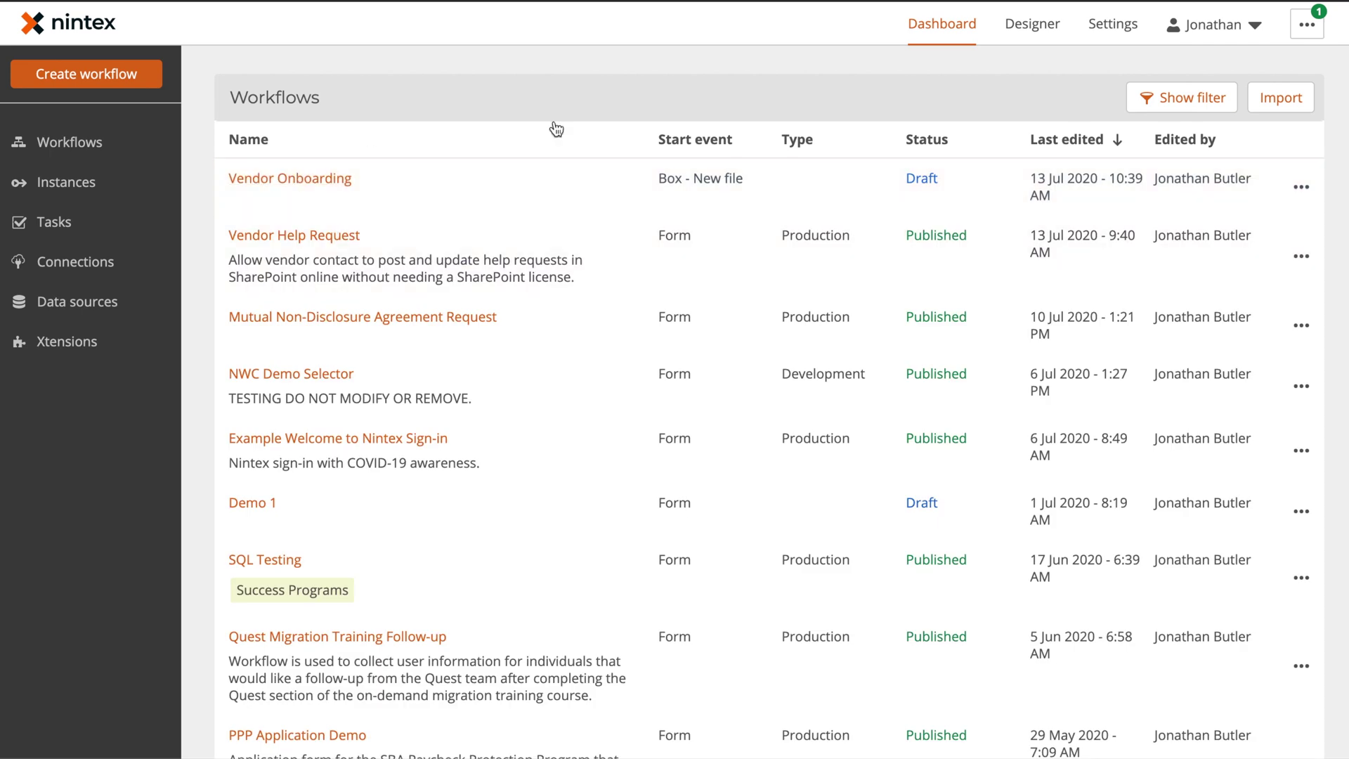
pyautogui.click(626, 176)
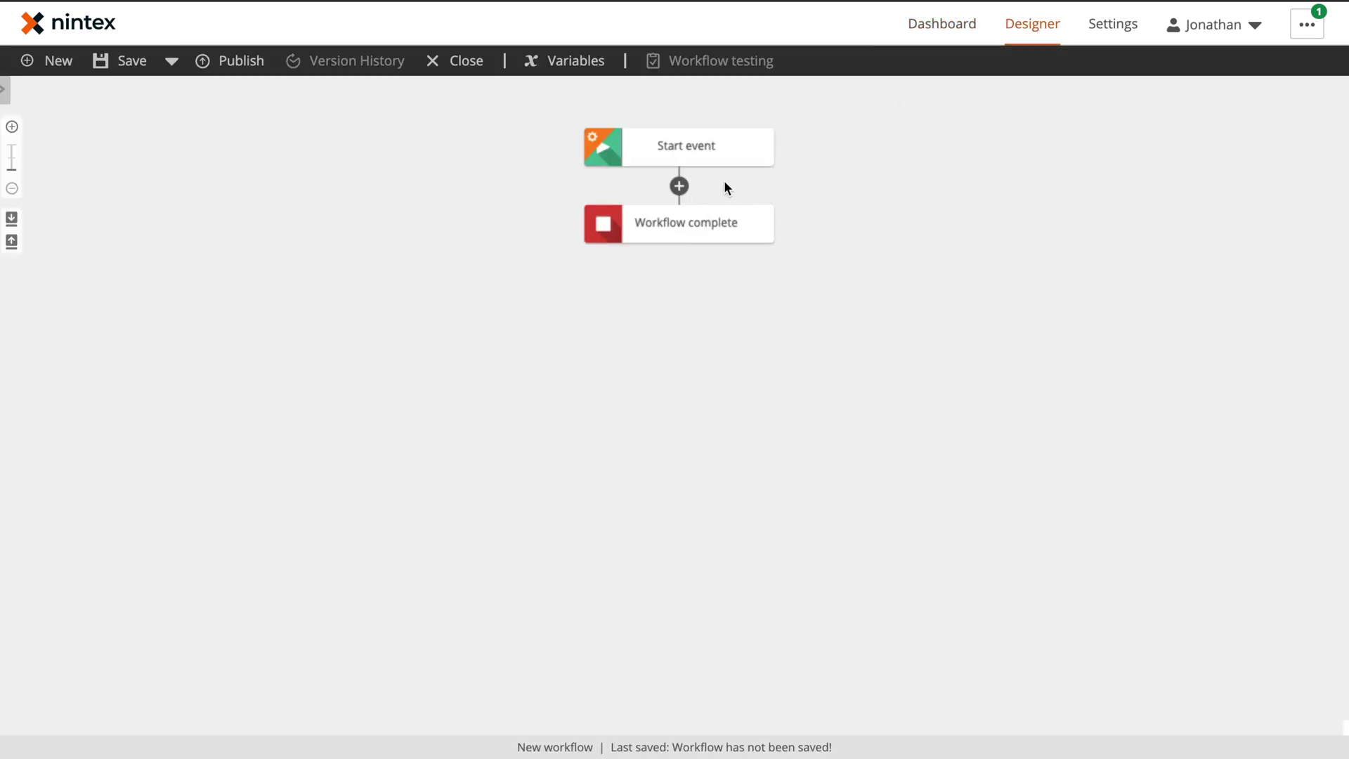
# Set the start event to Box with event 'Box - New file' and begin adding a Box connection.
pyautogui.click(677, 150)
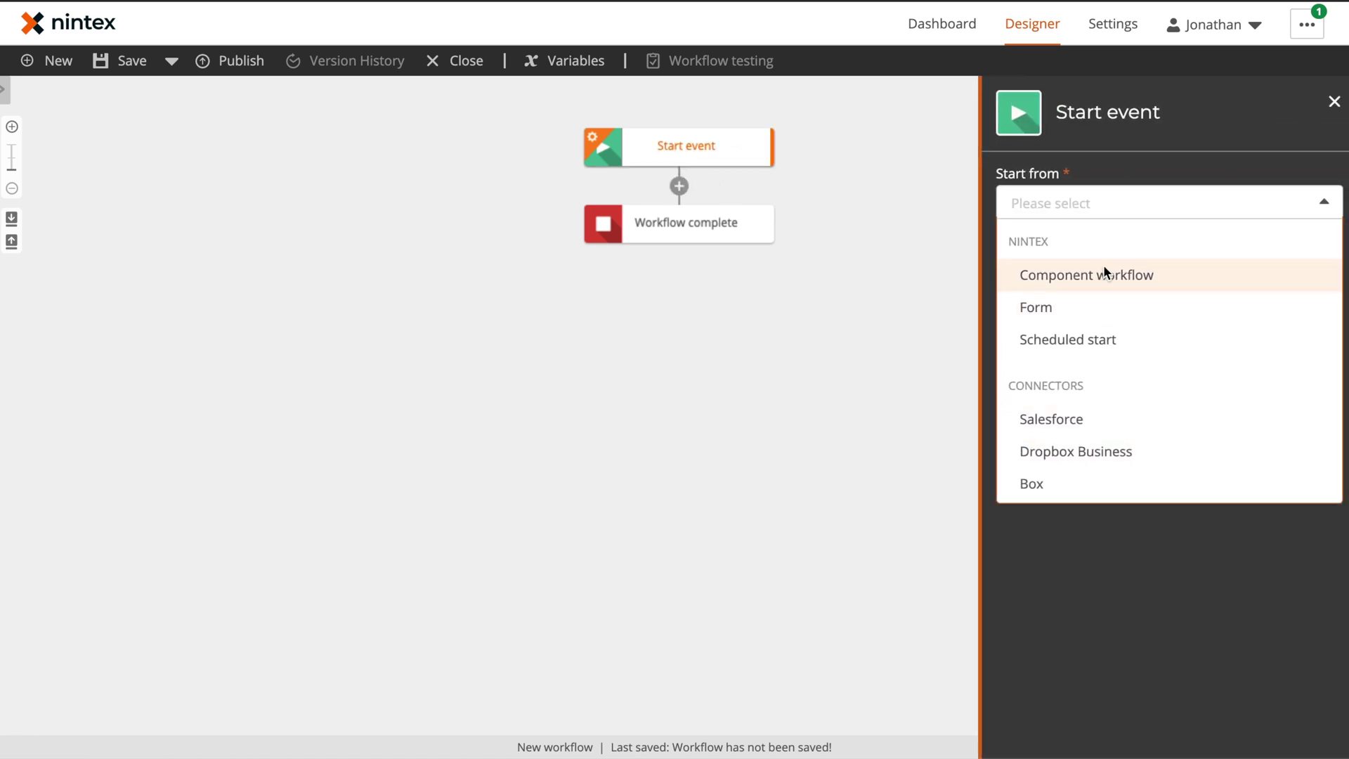
pyautogui.click(1066, 485)
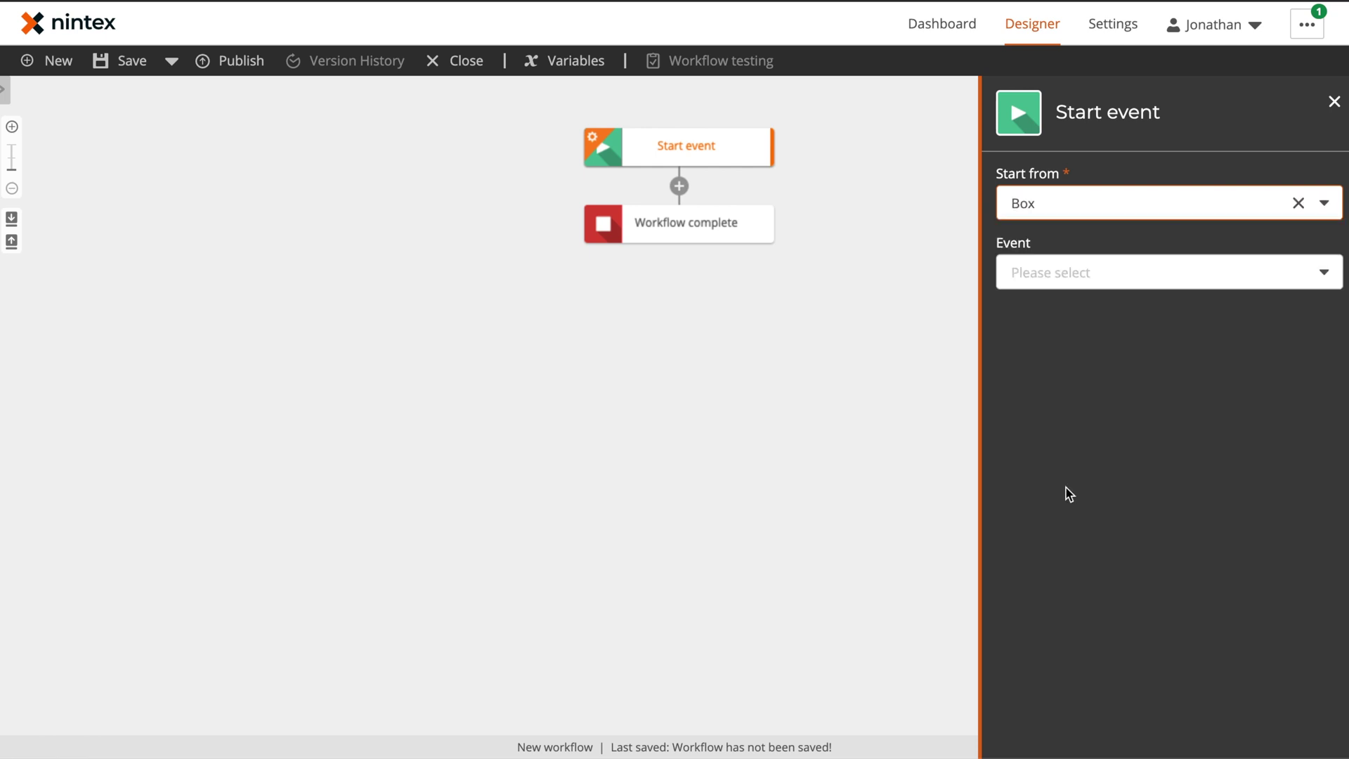
pyautogui.click(1100, 281)
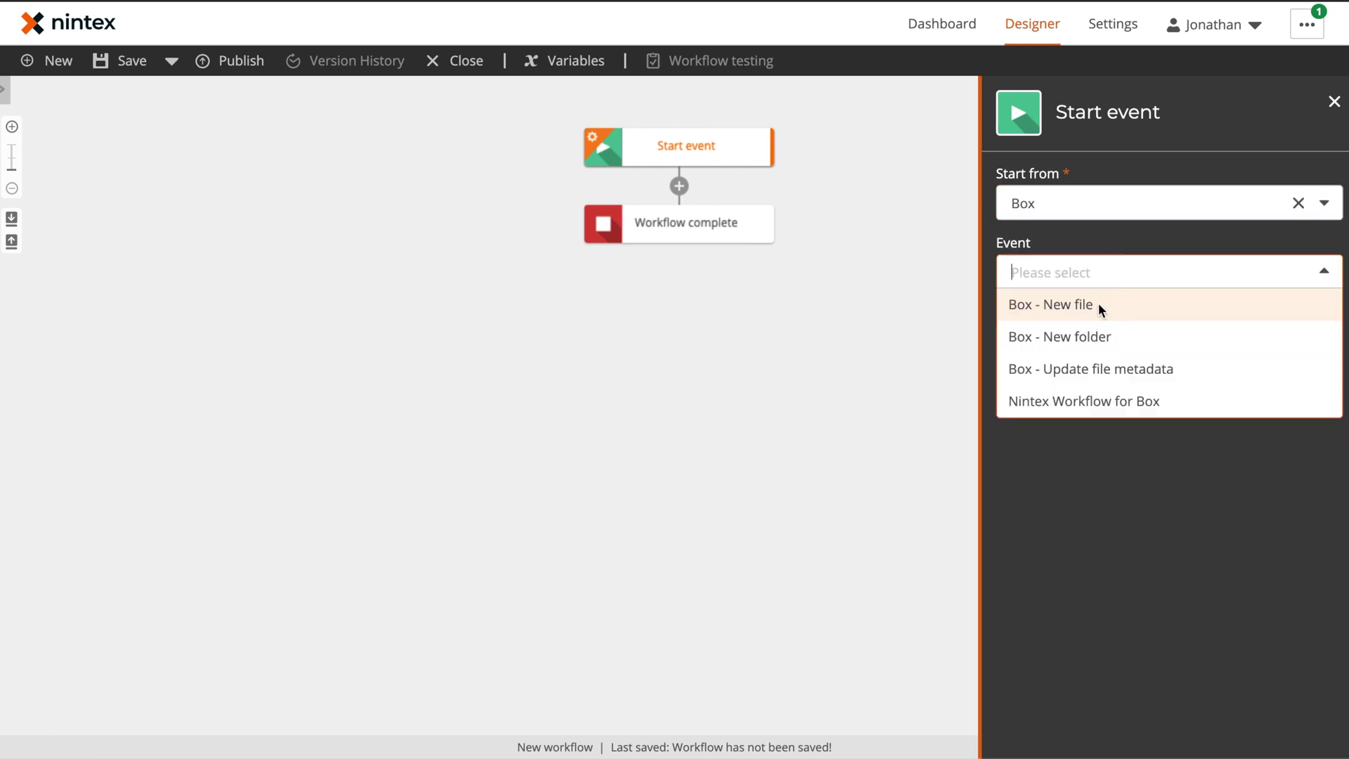
pyautogui.click(1098, 307)
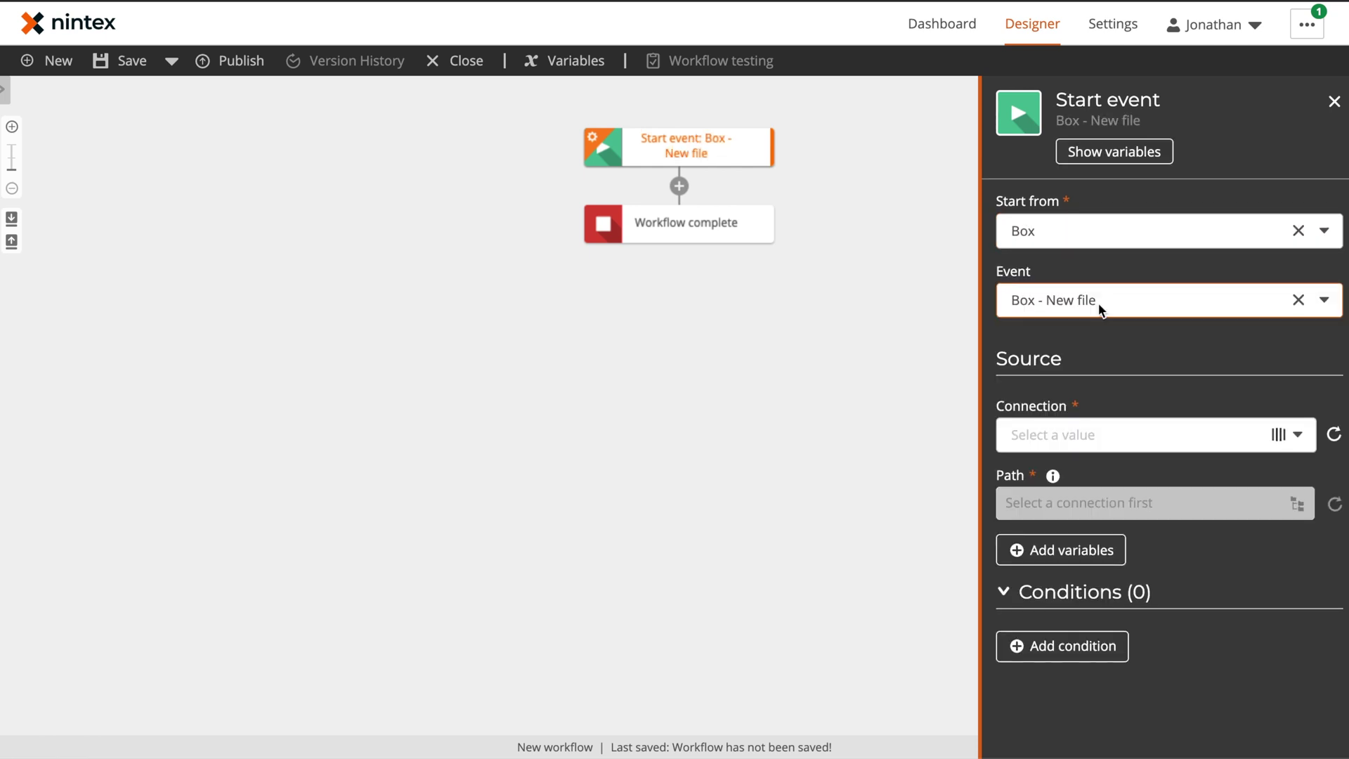
pyautogui.click(1116, 437)
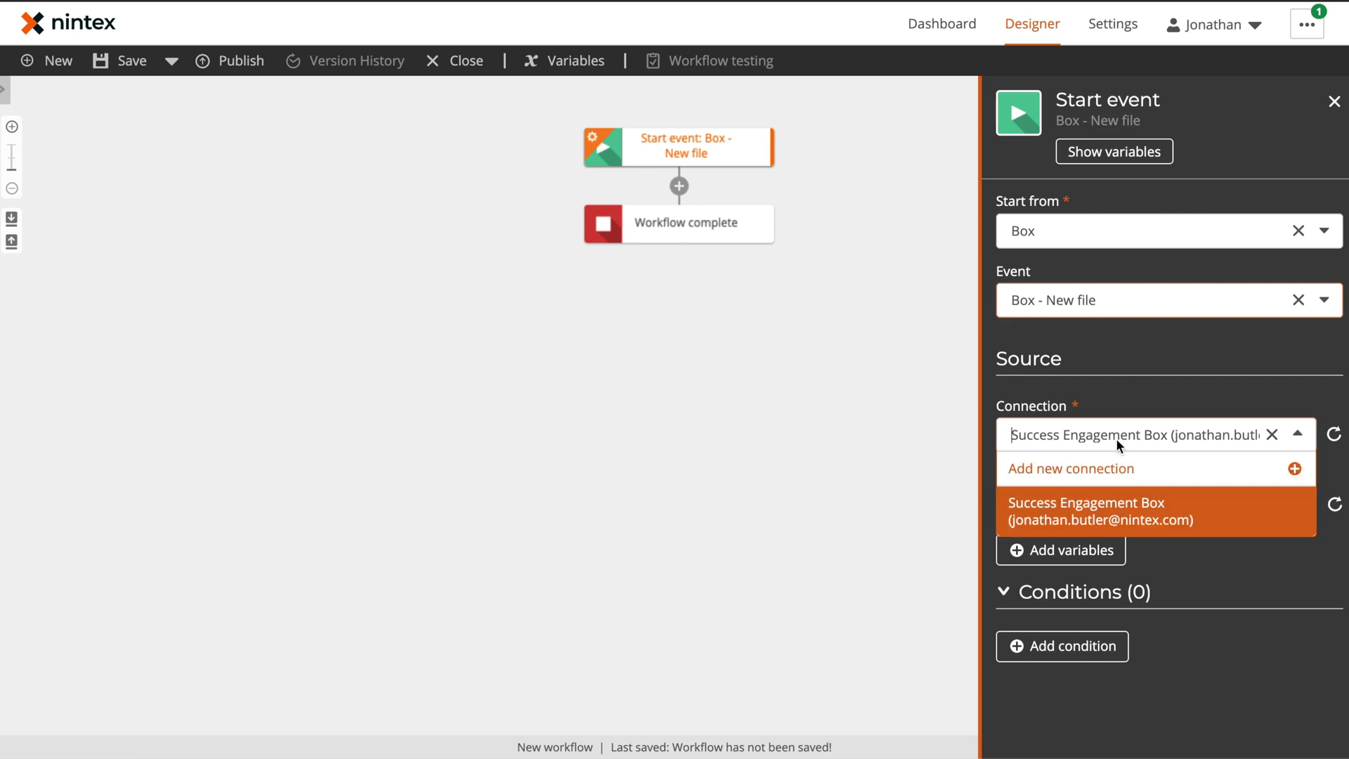
pyautogui.click(1061, 467)
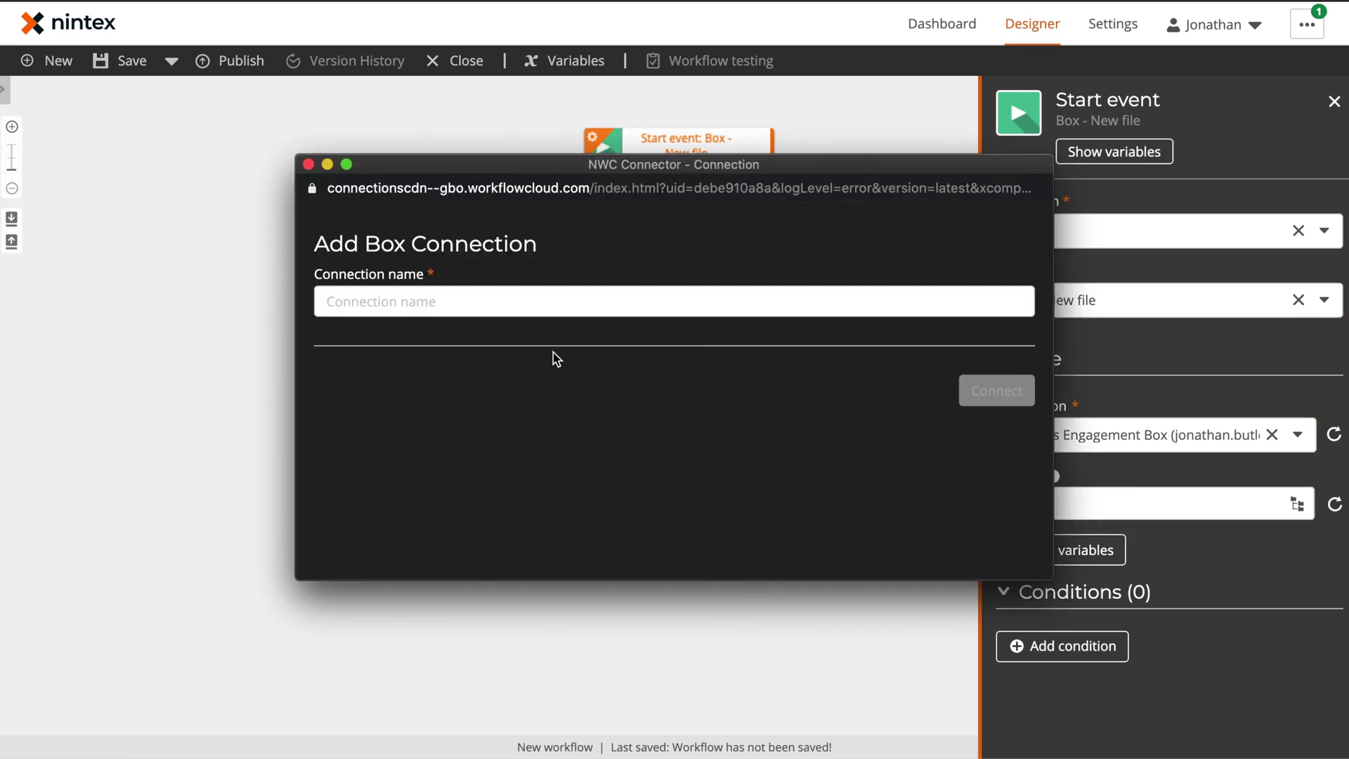
pyautogui.click(470, 290)
pyautogui.write('Example Box Connection')
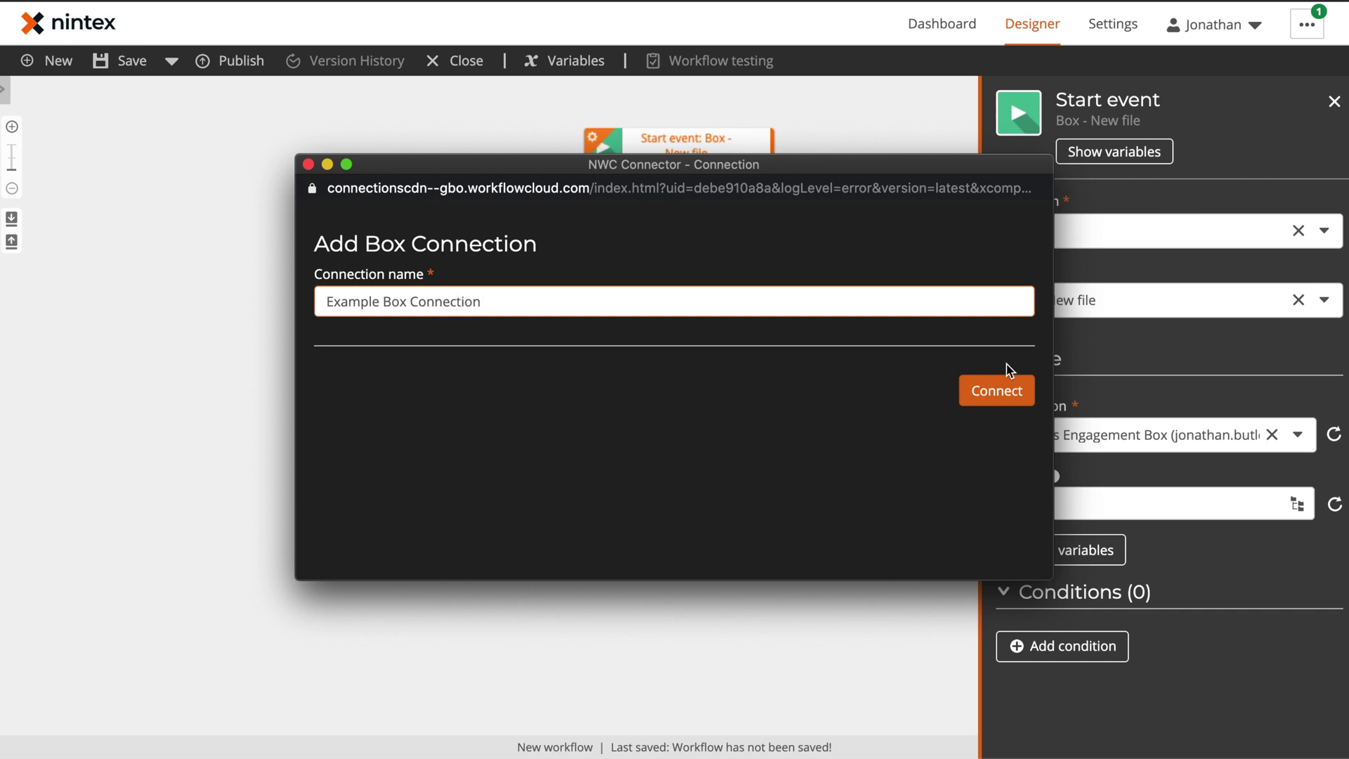
pyautogui.click(997, 391)
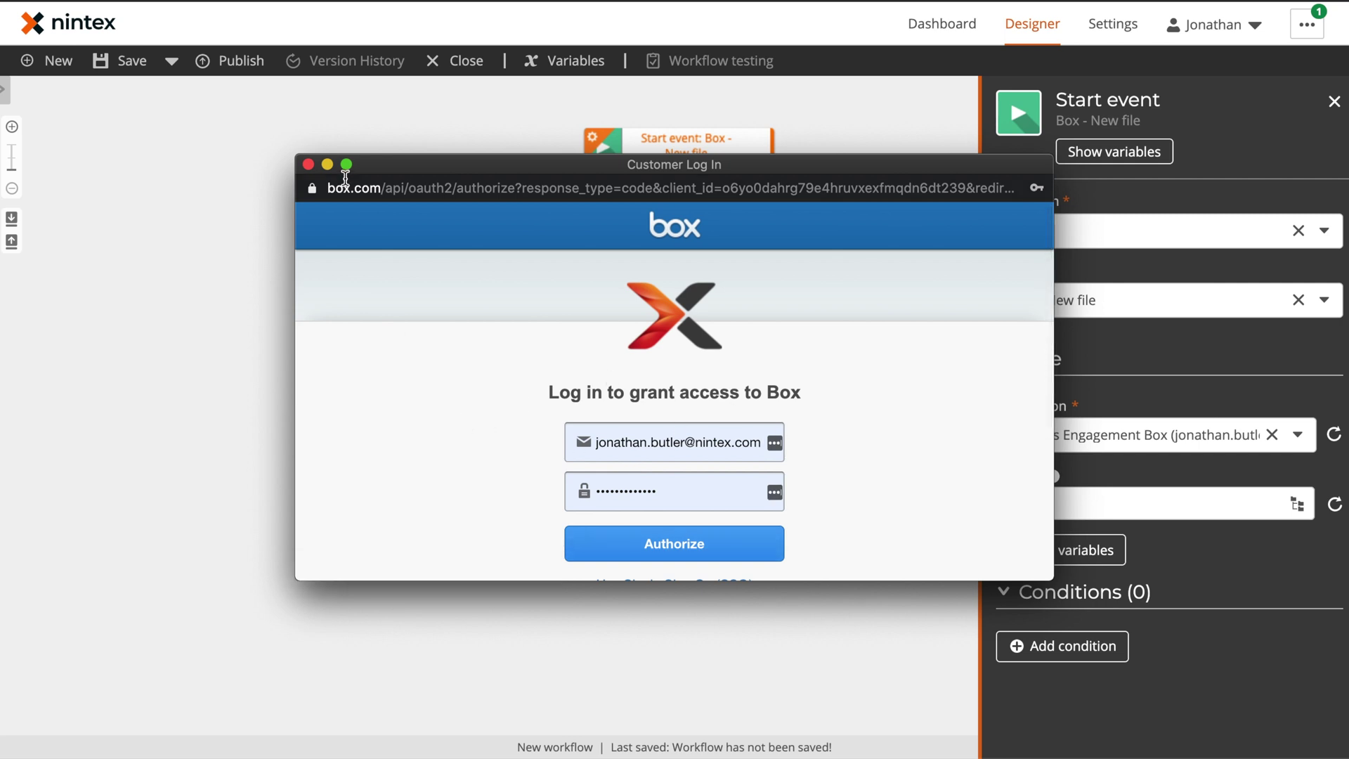
pyautogui.click(307, 164)
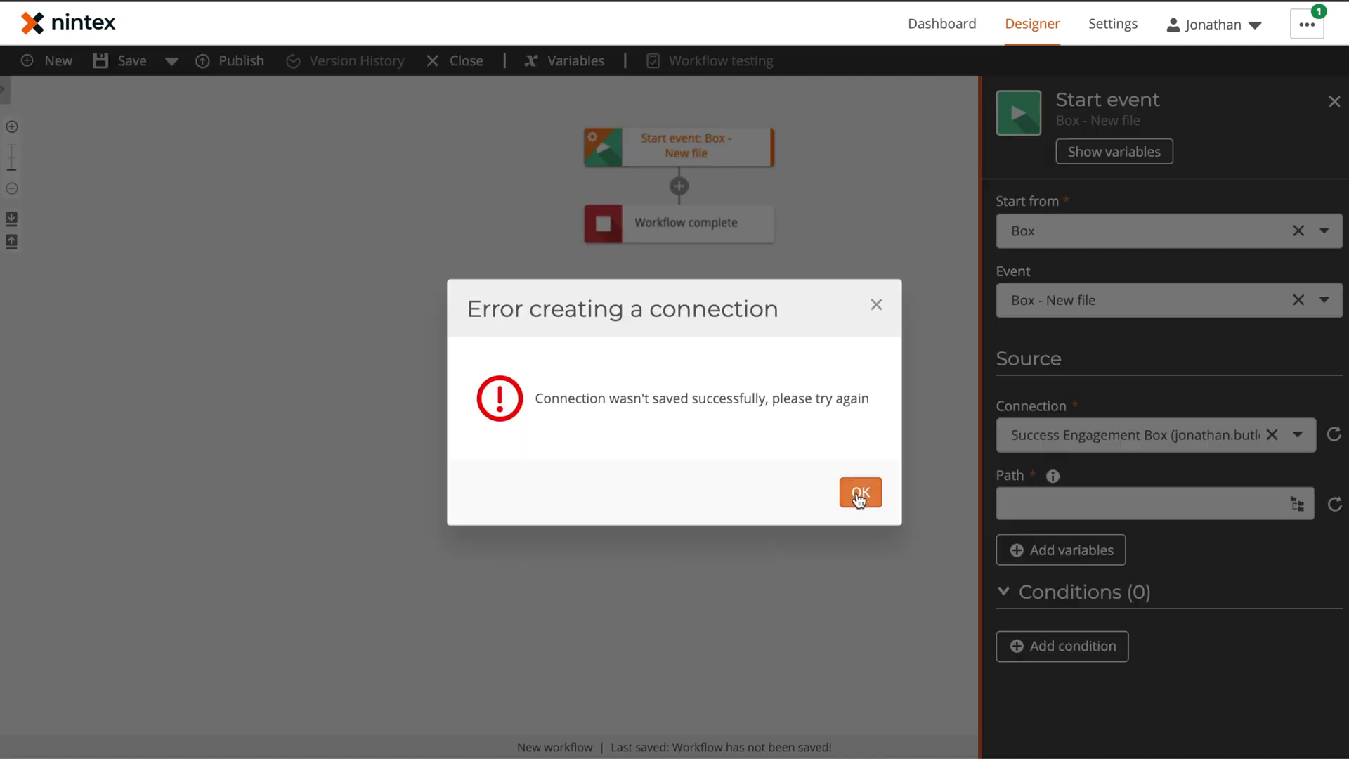
pyautogui.click(863, 492)
pyautogui.click(1121, 503)
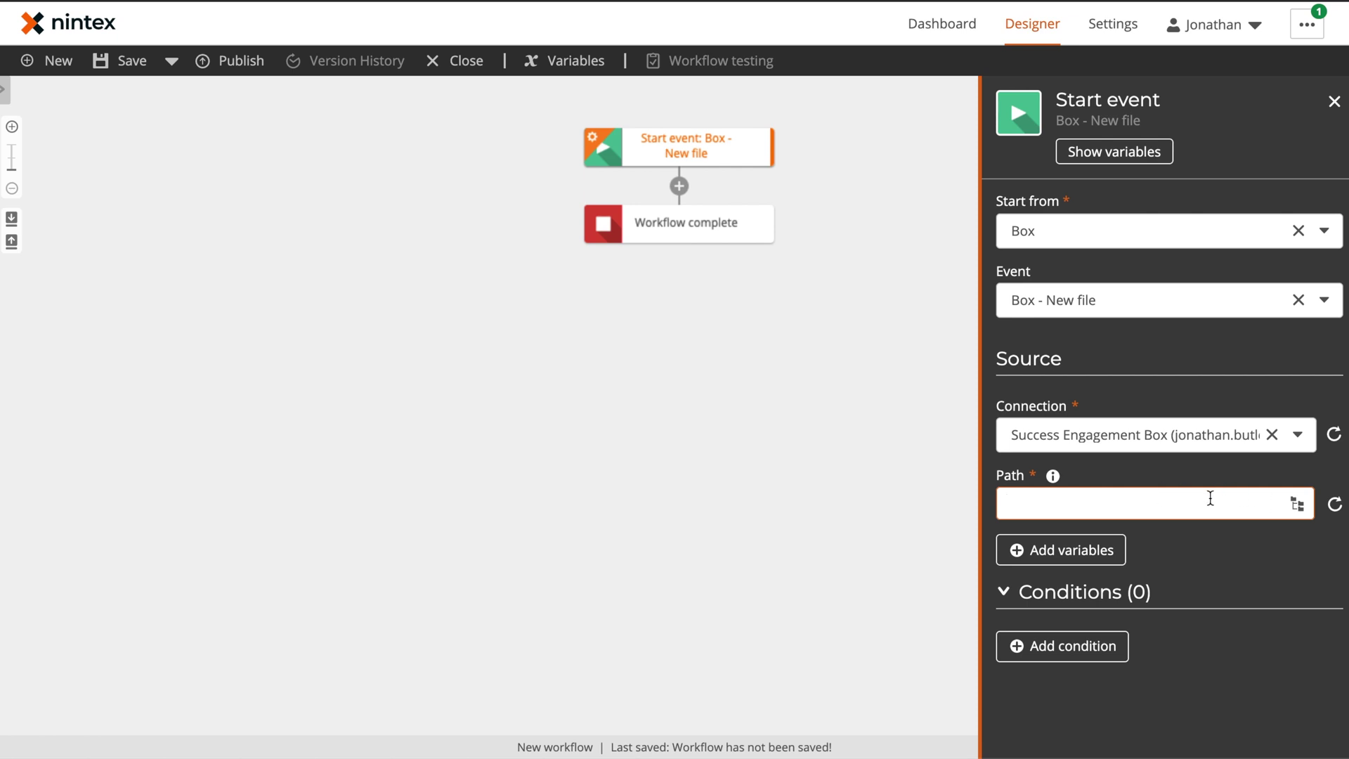
# Set the watched Box folder path to /Contracts and place an Action Set after the start event.
pyautogui.write('/Contracts')
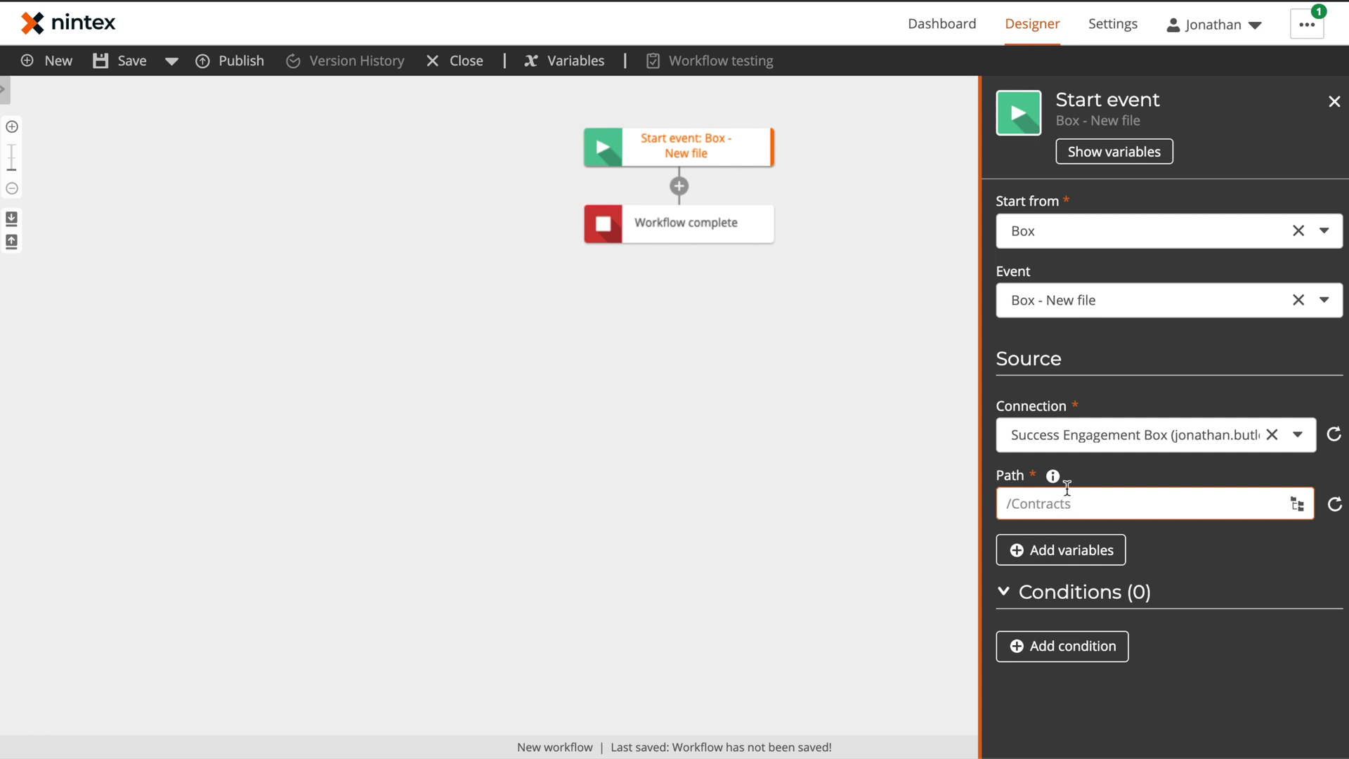
pyautogui.click(294, 274)
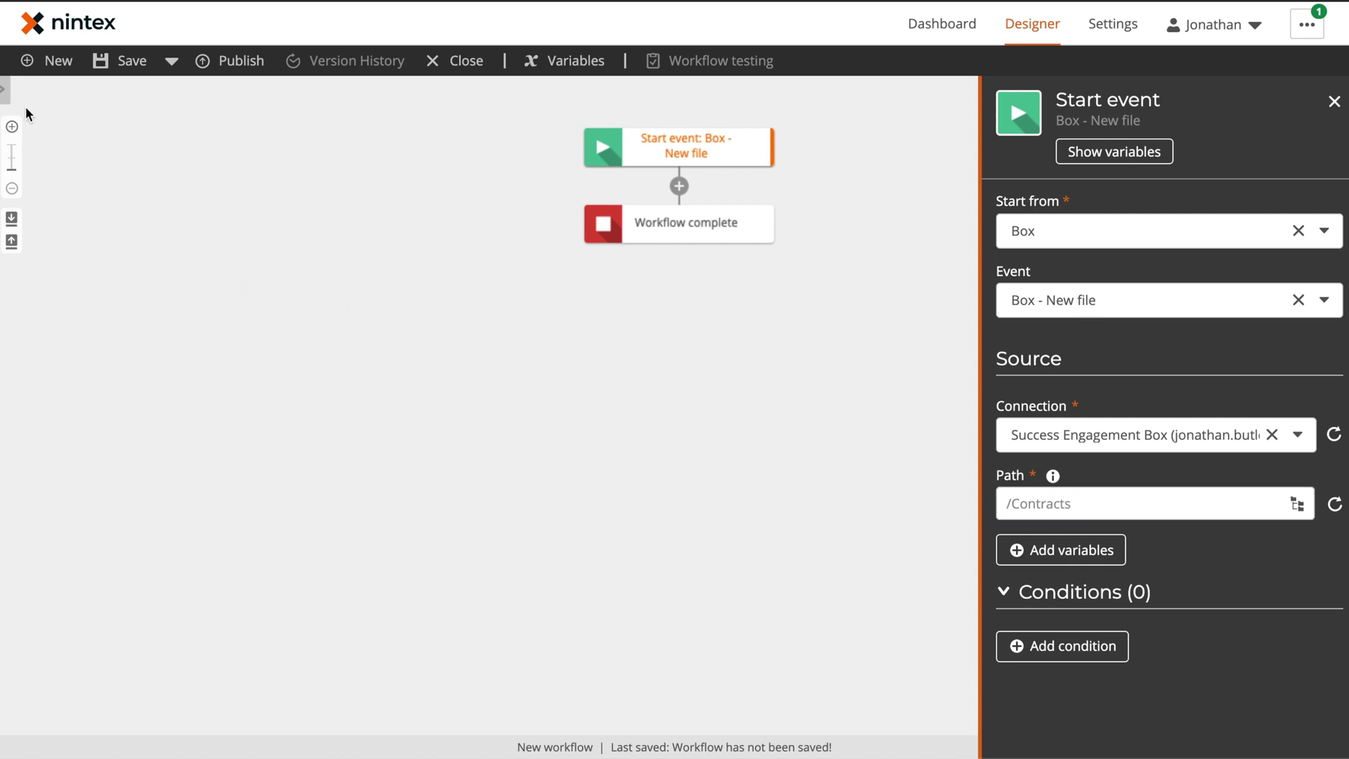
pyautogui.click(5, 90)
pyautogui.click(89, 105)
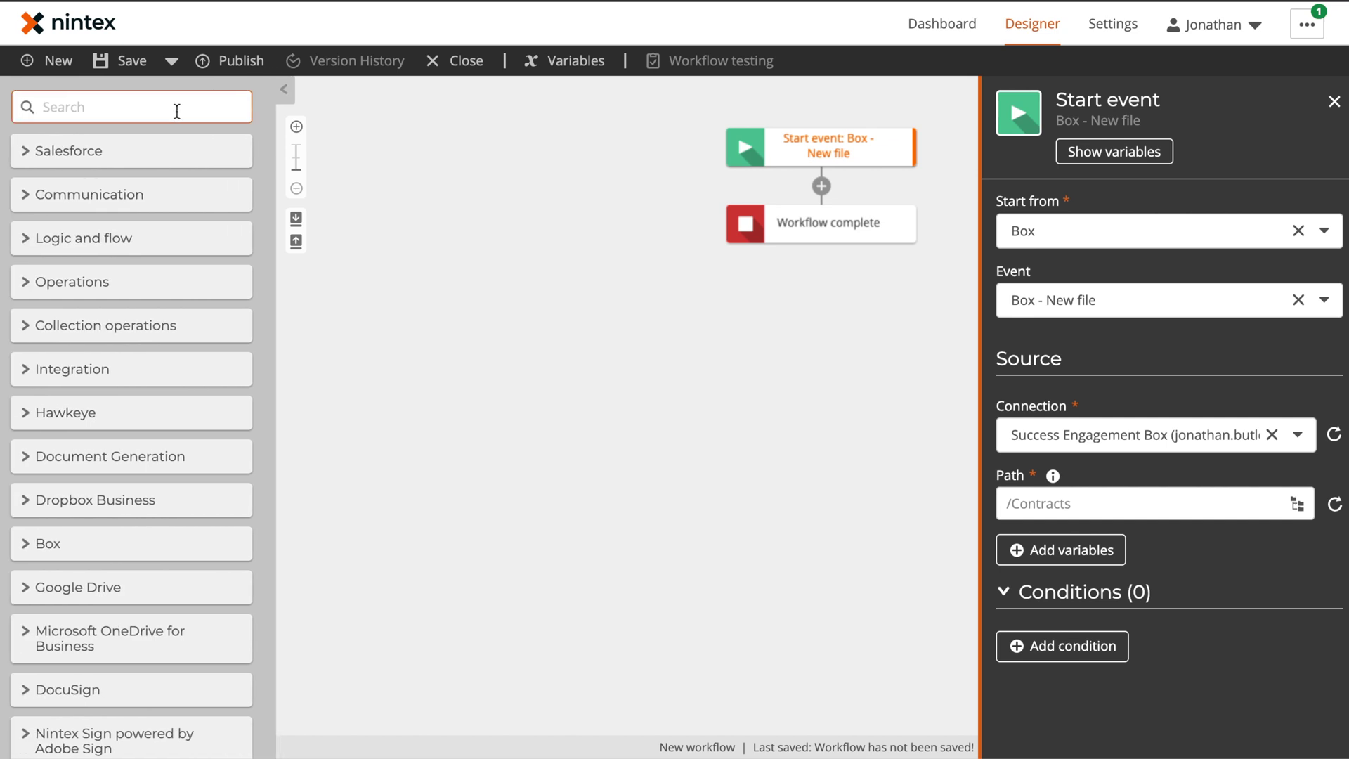
pyautogui.write('action')
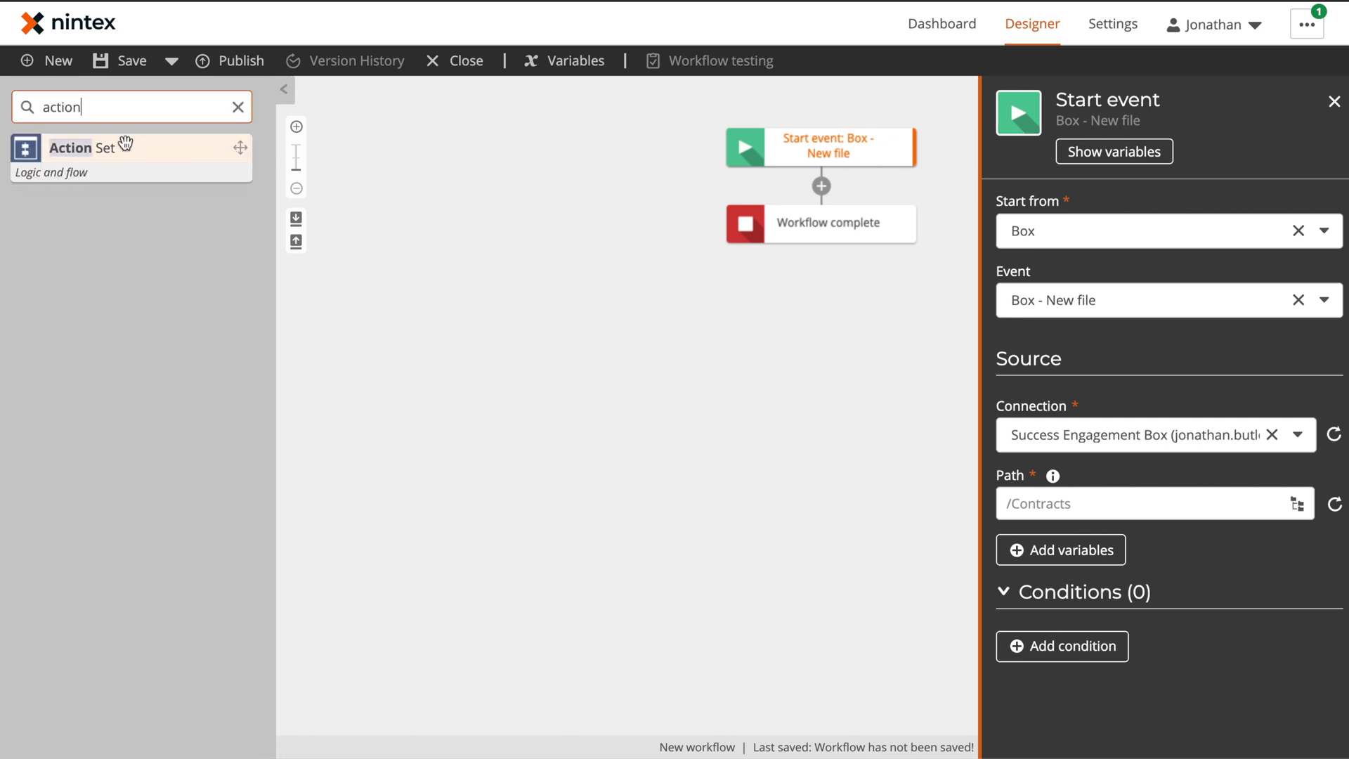
pyautogui.moveTo(121, 142); pyautogui.dragTo(850, 196)
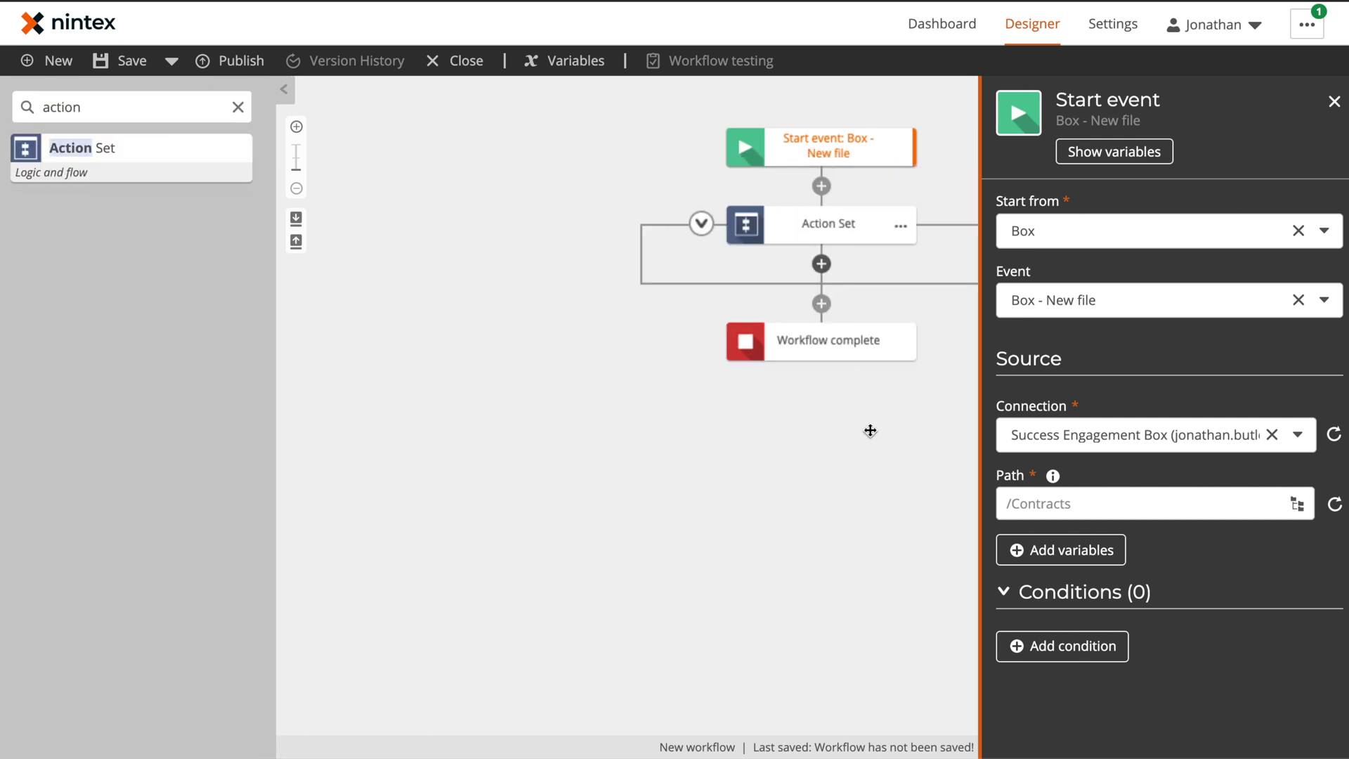
pyautogui.click(718, 441)
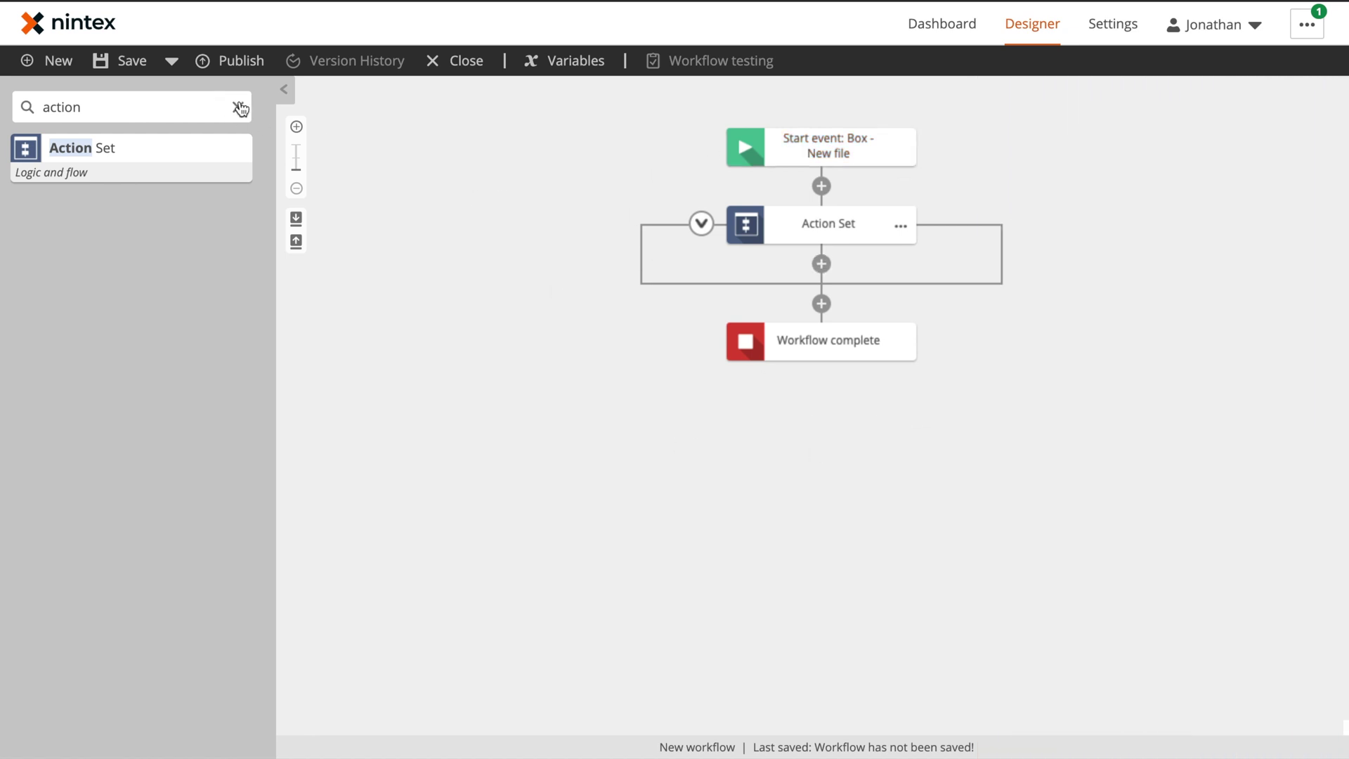
# Rename the Action Set to 'Retrieve Contact Information'.
pyautogui.click(901, 225)
pyautogui.click(954, 228)
pyautogui.write('Re')
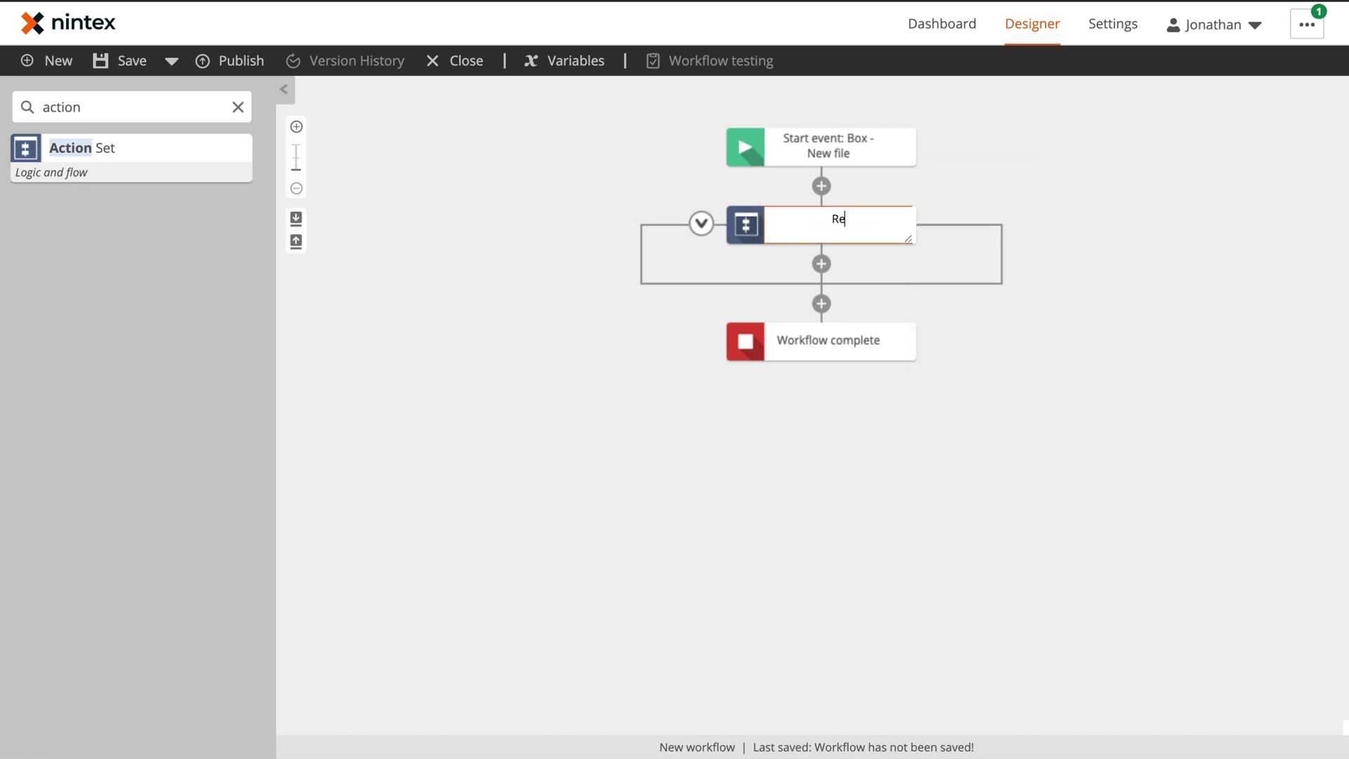
pyautogui.write('trieve Contact Information')
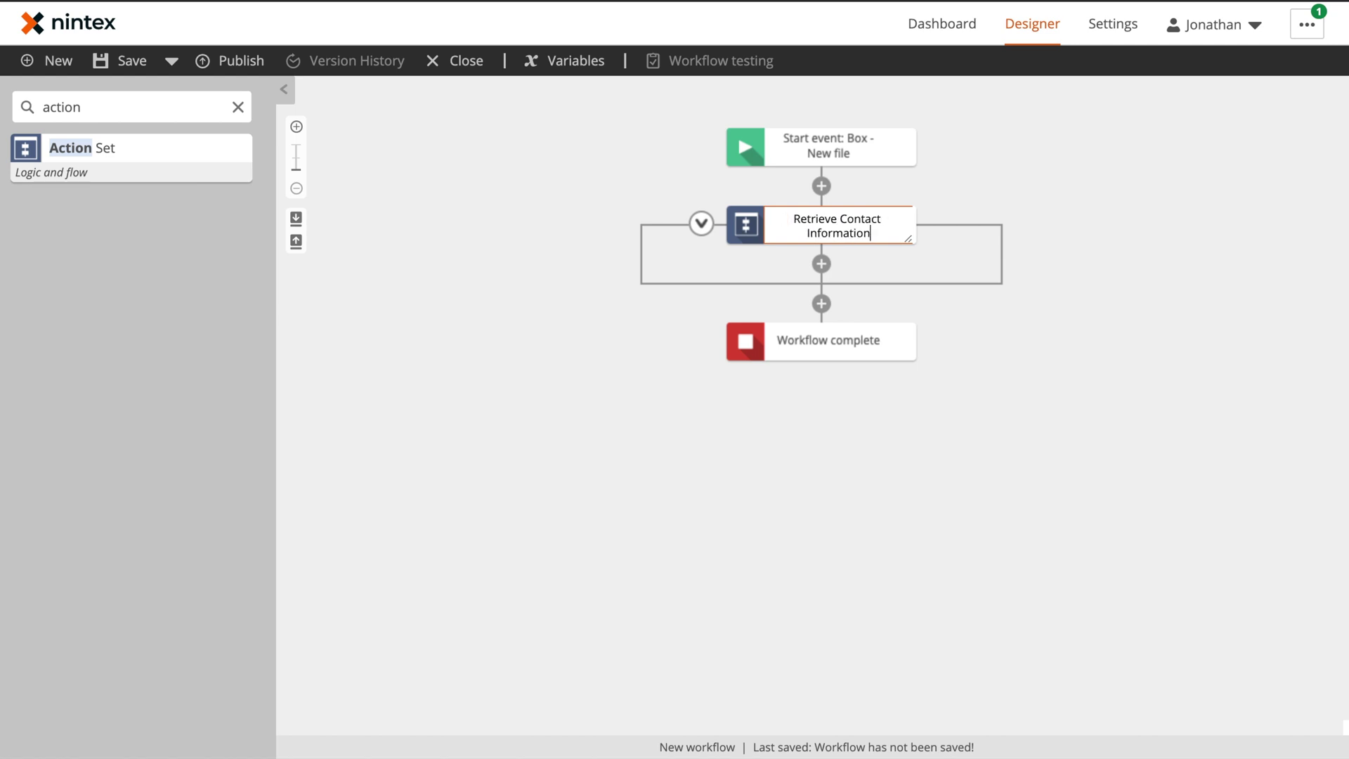
pyautogui.press('Return')
pyautogui.click(237, 107)
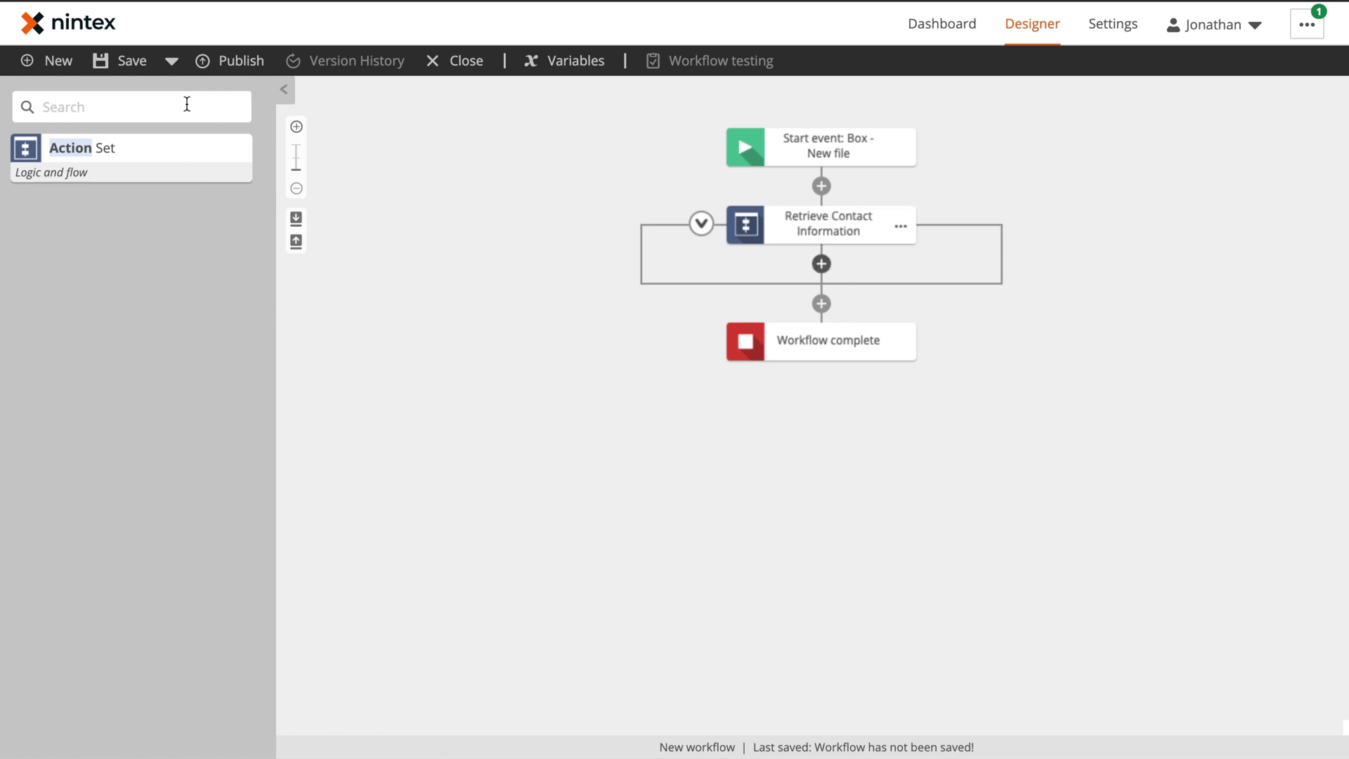
pyautogui.click(610, 349)
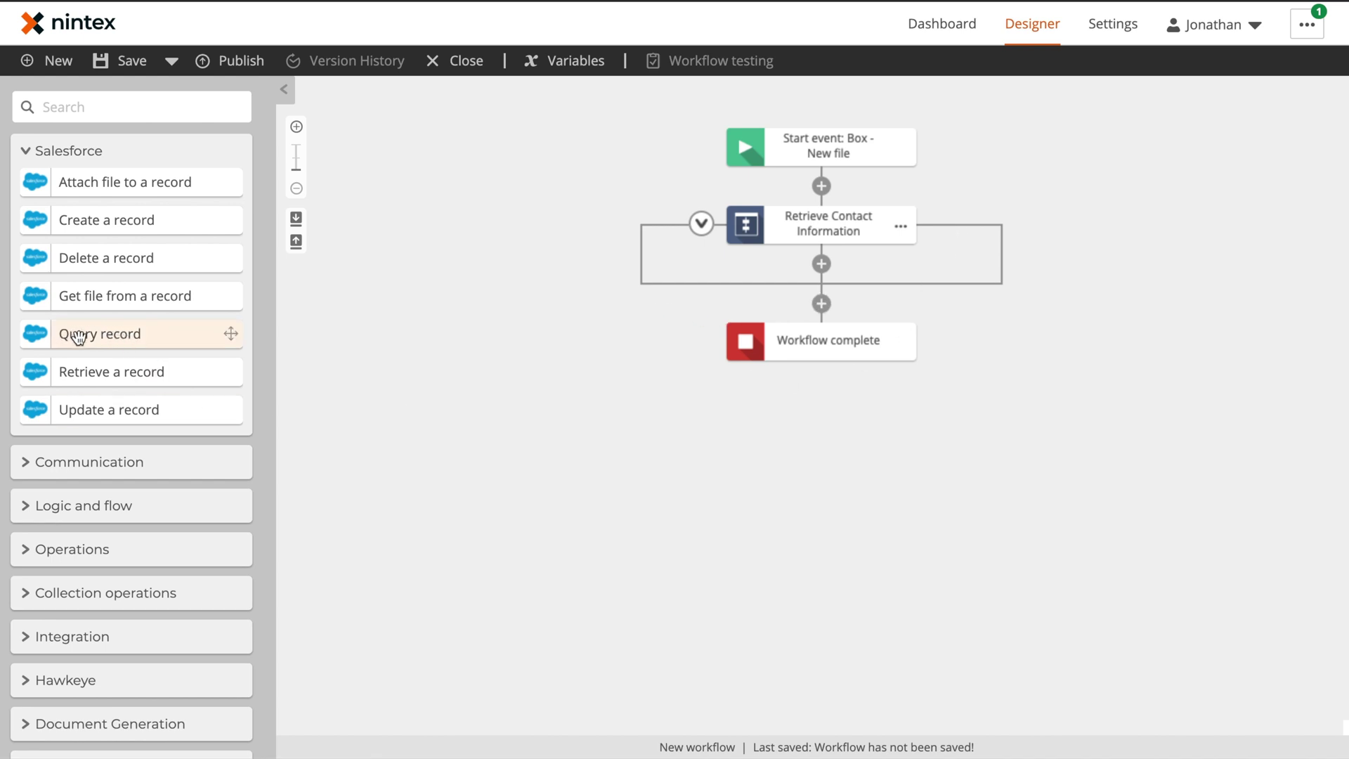
# Add a Salesforce Query record action inside the action set, querying the Contact object.
pyautogui.moveTo(78, 337); pyautogui.dragTo(832, 258)
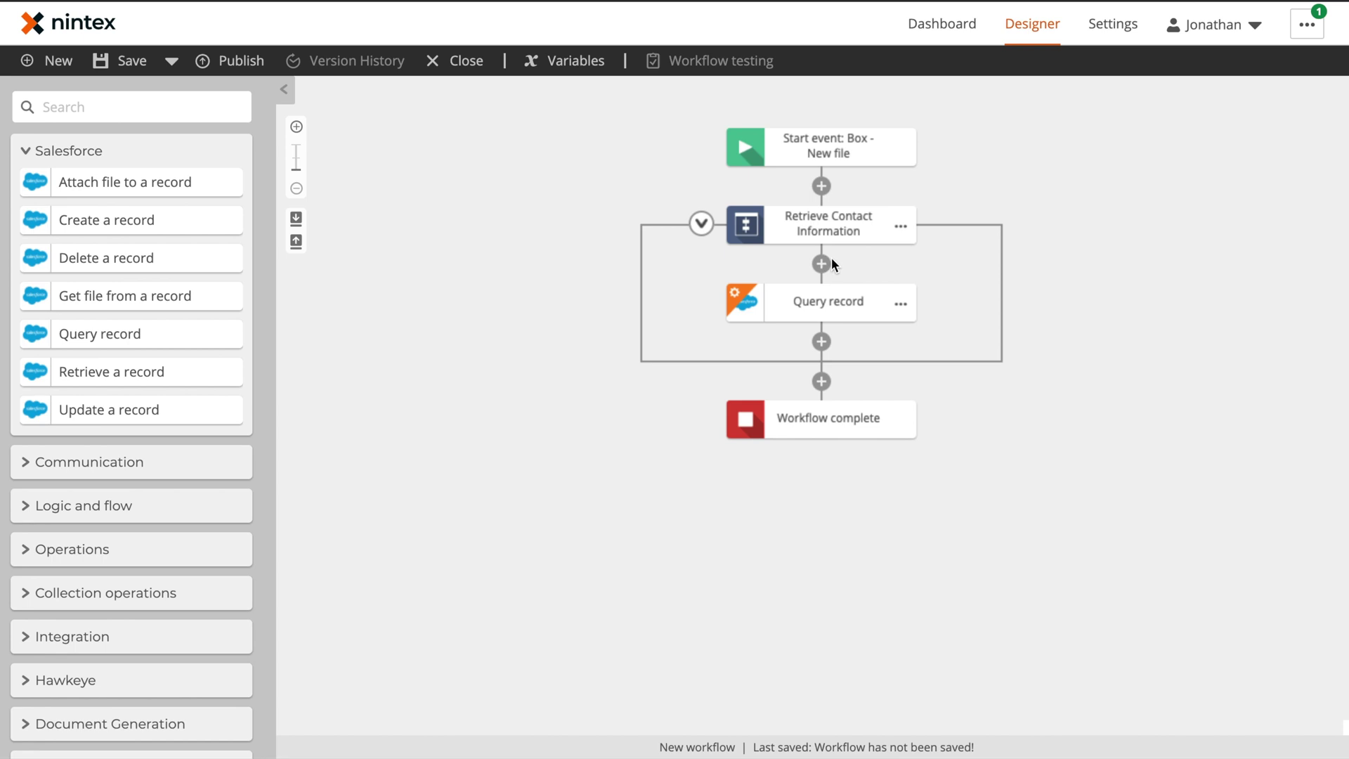
pyautogui.click(836, 302)
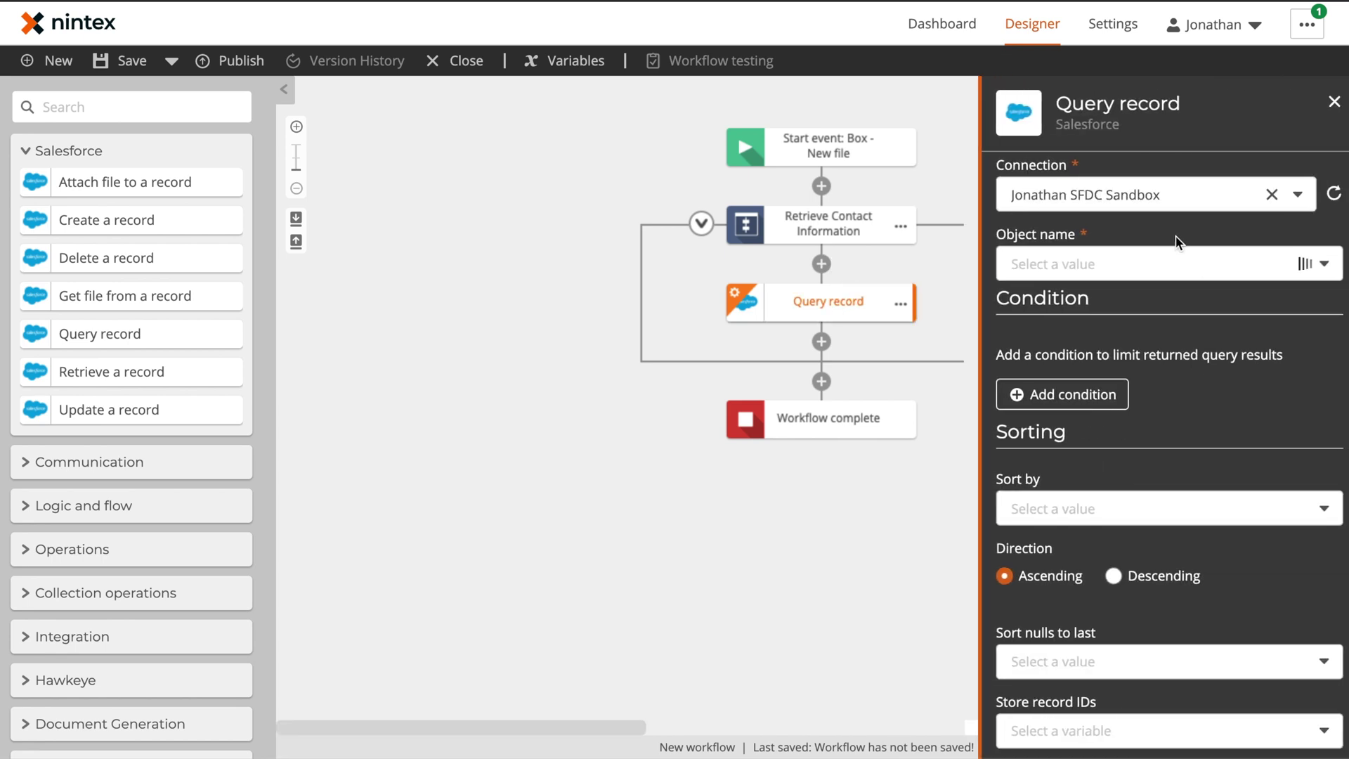
pyautogui.click(1183, 257)
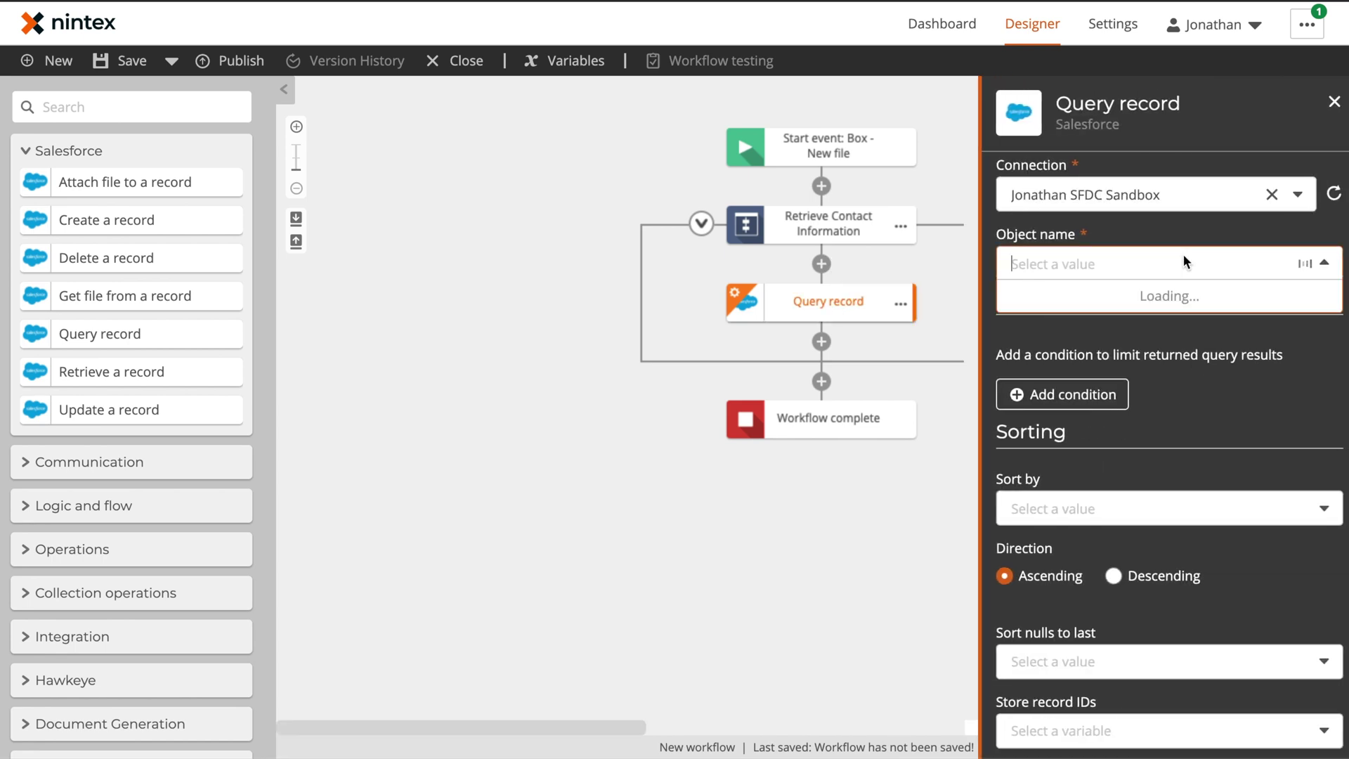
pyautogui.write('contact')
pyautogui.click(1158, 360)
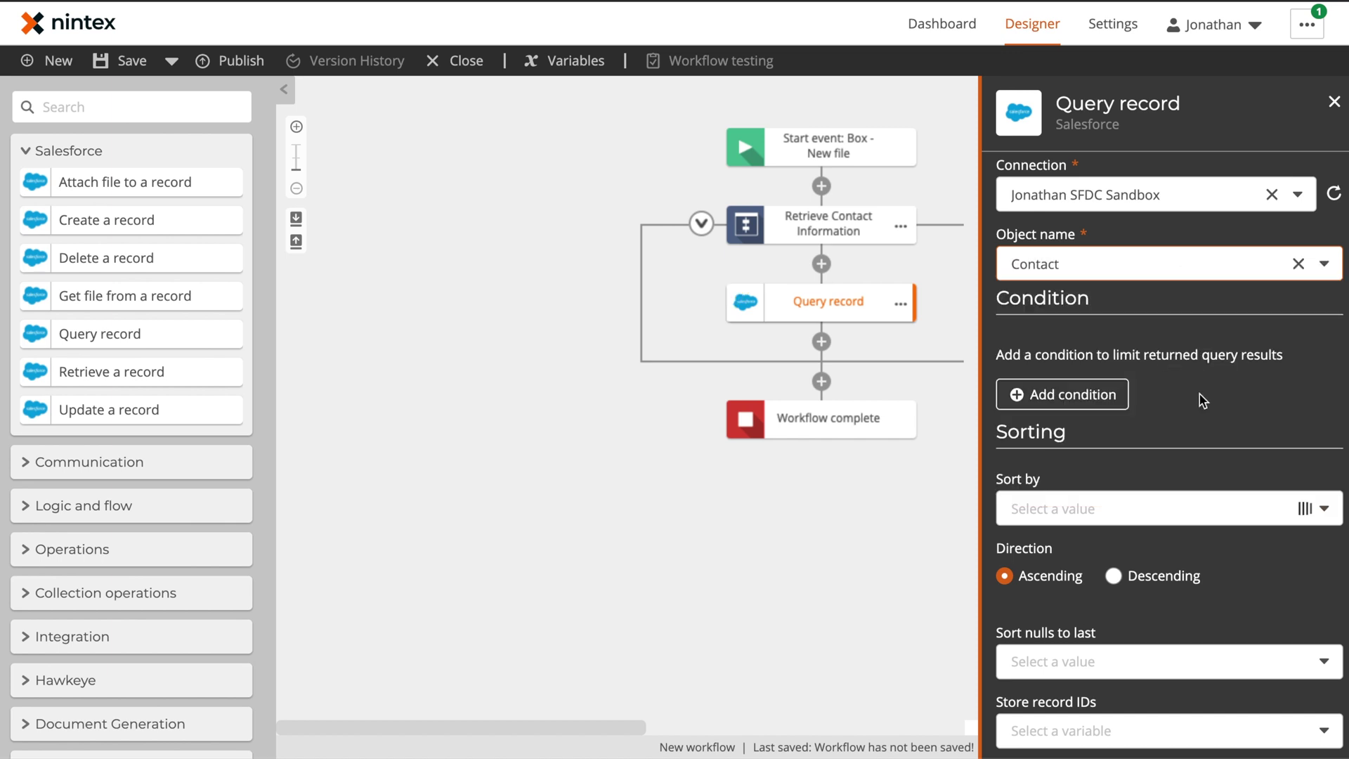
pyautogui.click(1042, 396)
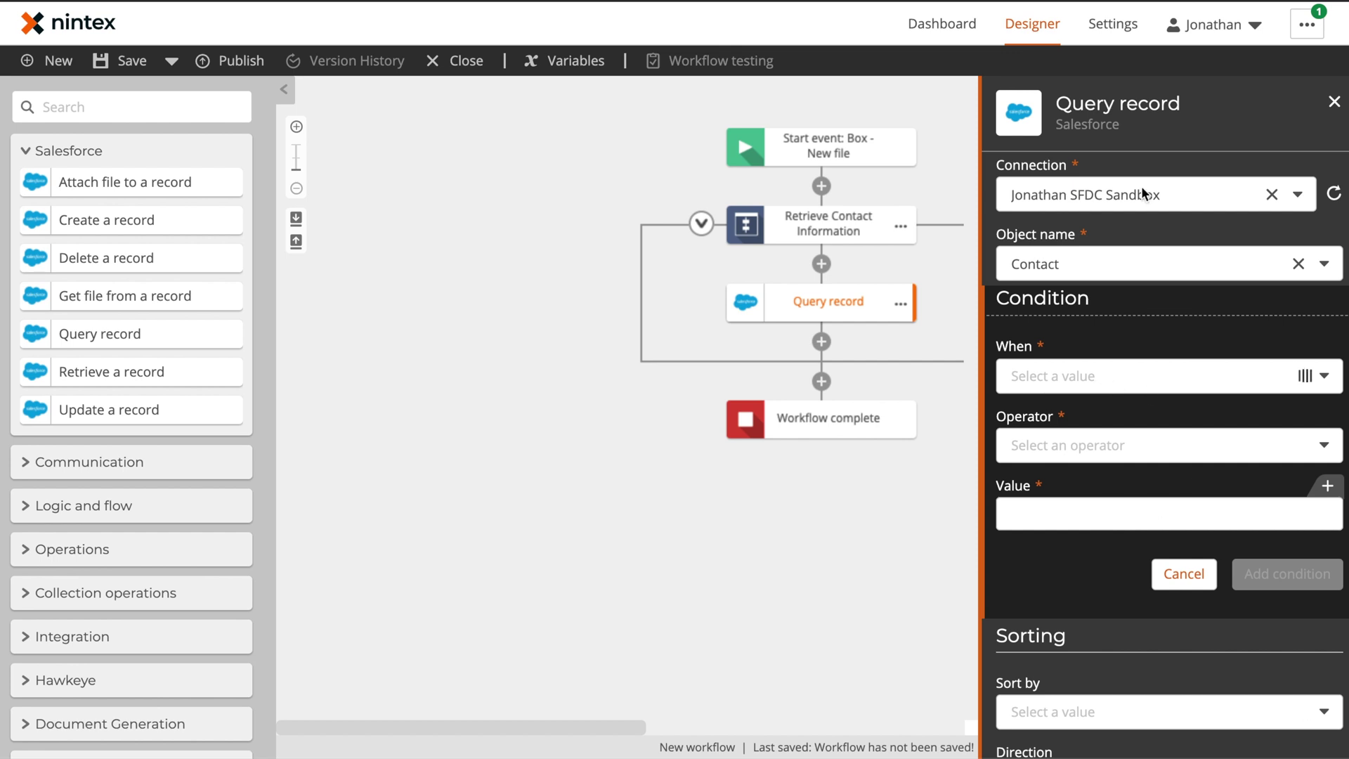
pyautogui.click(1135, 505)
pyautogui.click(919, 494)
pyautogui.click(830, 147)
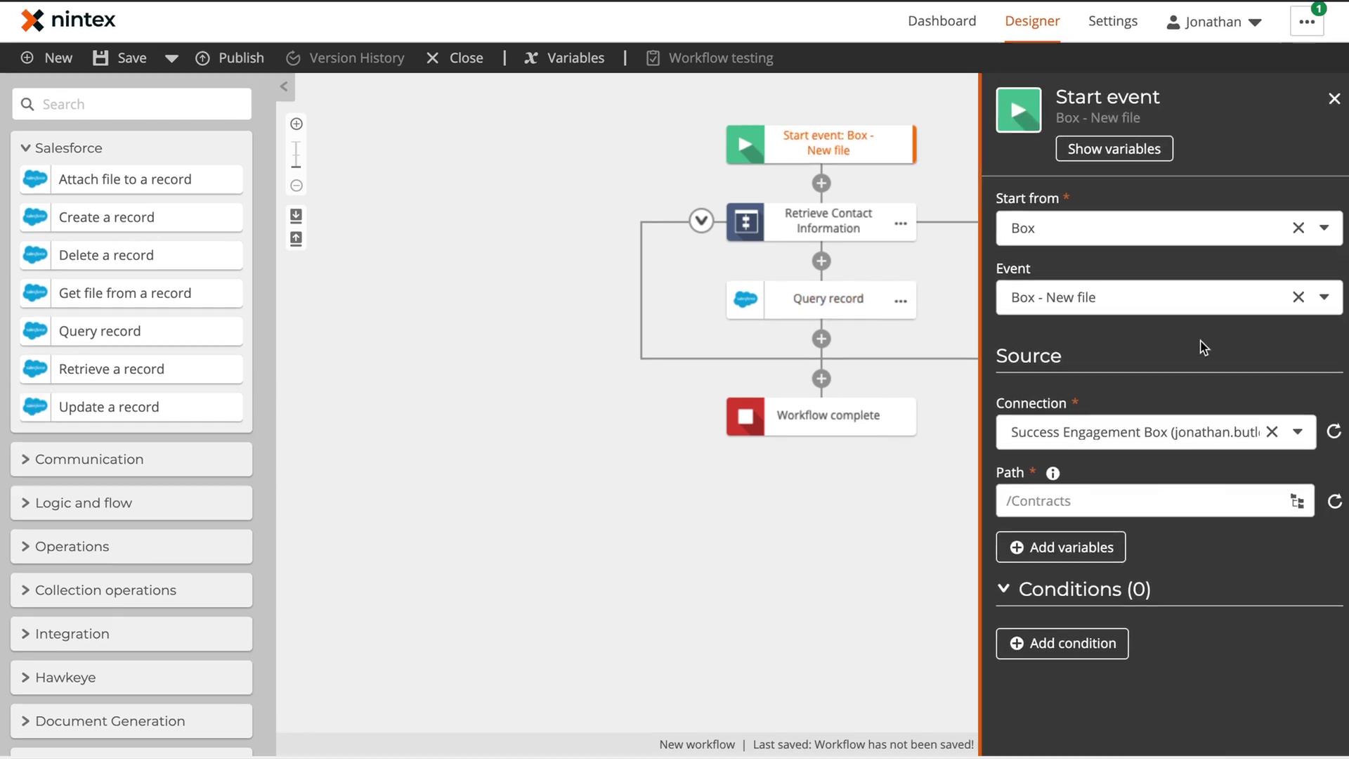
# Add Name, File ID, Path, File variable and Created by (email) as Box start event variables.
pyautogui.click(1052, 559)
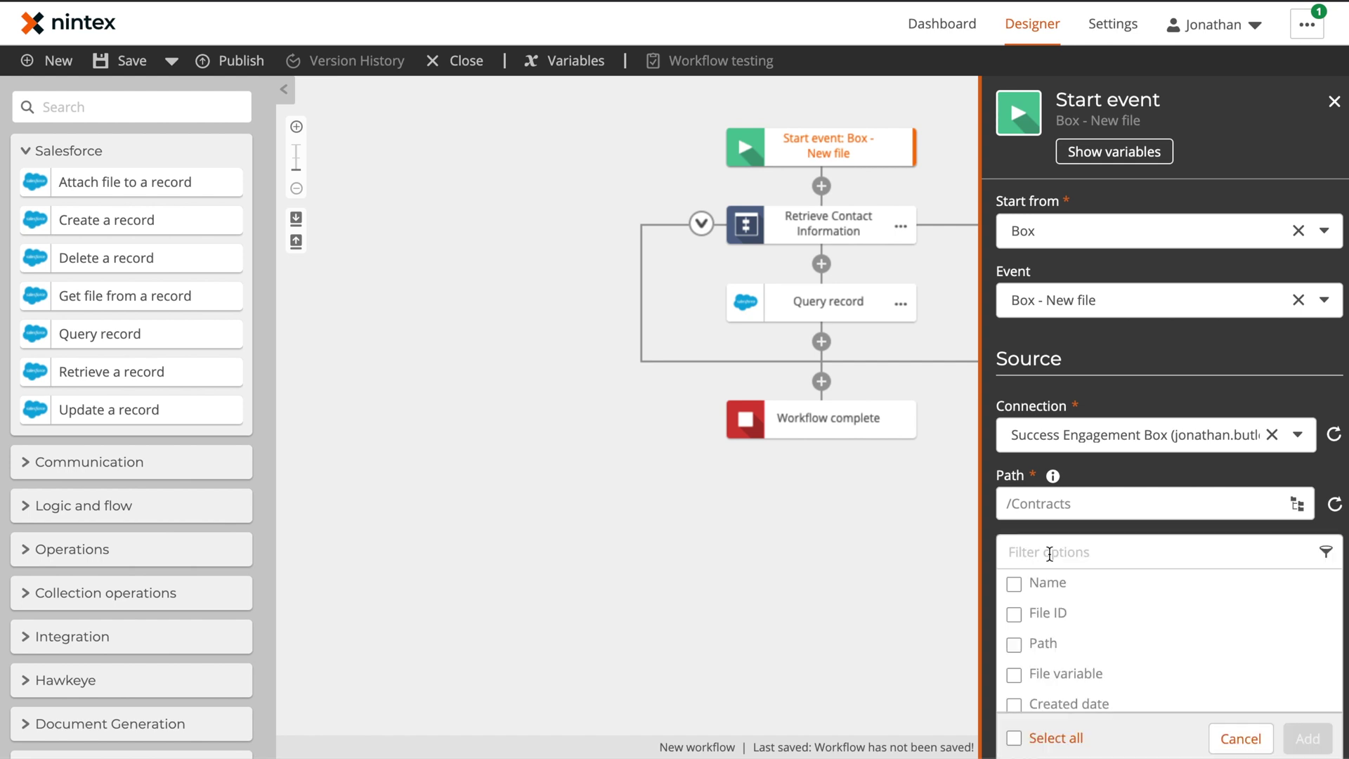
pyautogui.scroll(-1, 1102, 650)
pyautogui.scroll(1, 1102, 650)
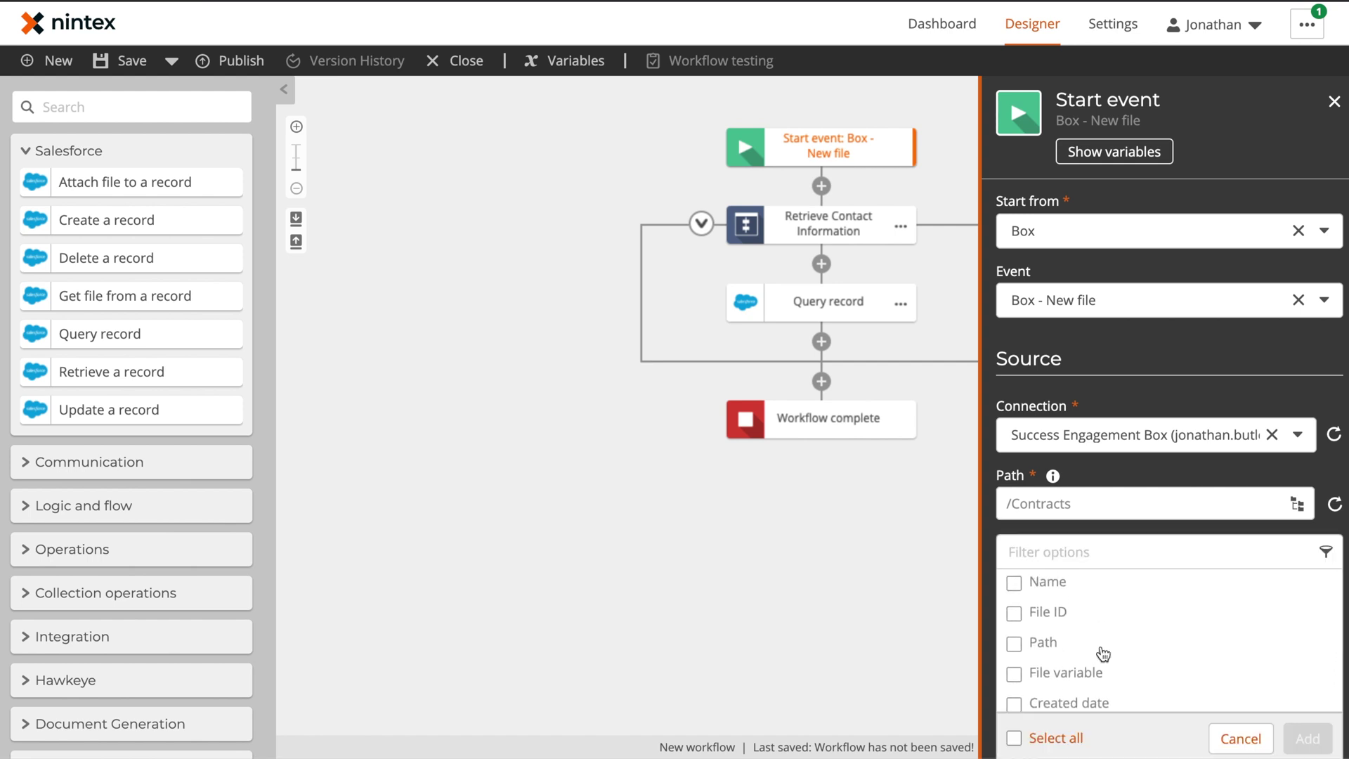
pyautogui.click(1061, 587)
pyautogui.click(1047, 618)
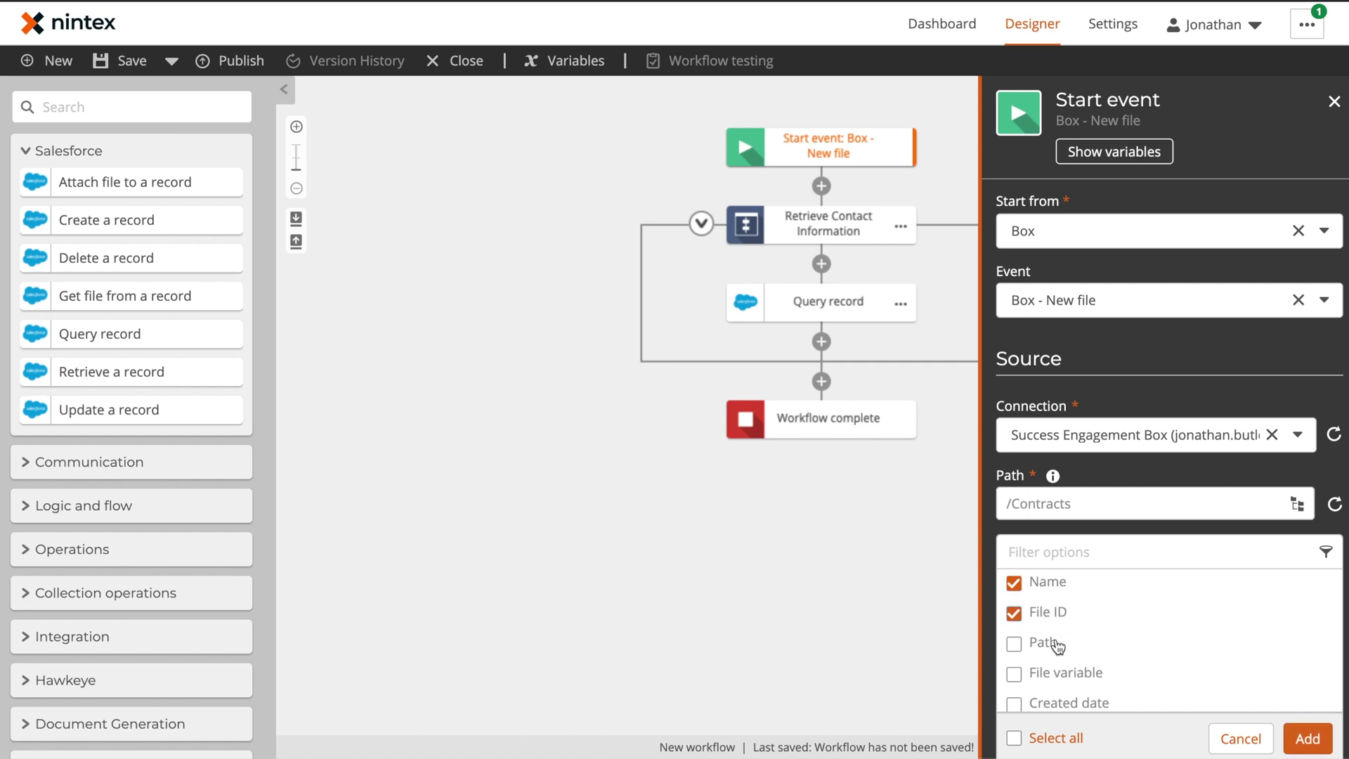
pyautogui.click(1045, 644)
pyautogui.click(1060, 679)
pyautogui.scroll(-3, 1058, 664)
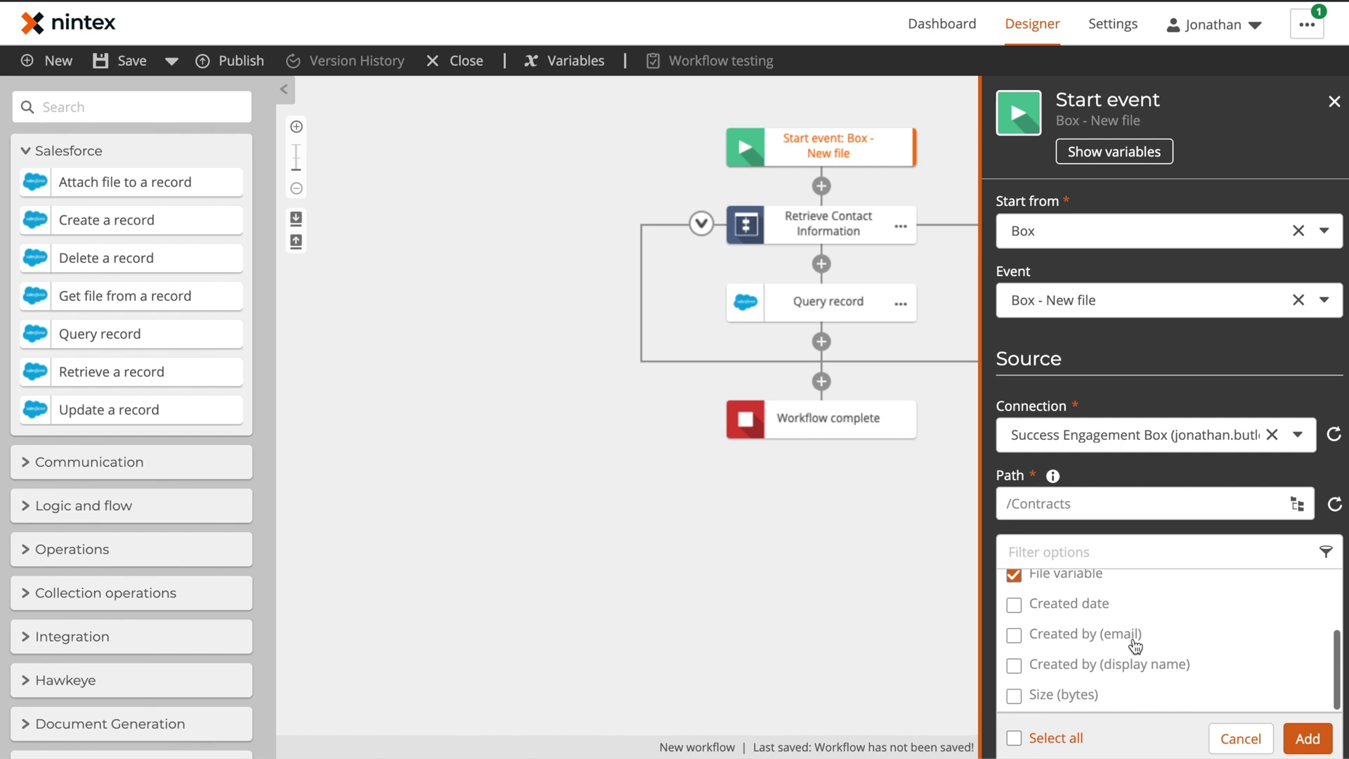
pyautogui.click(1056, 647)
pyautogui.scroll(3, 1146, 625)
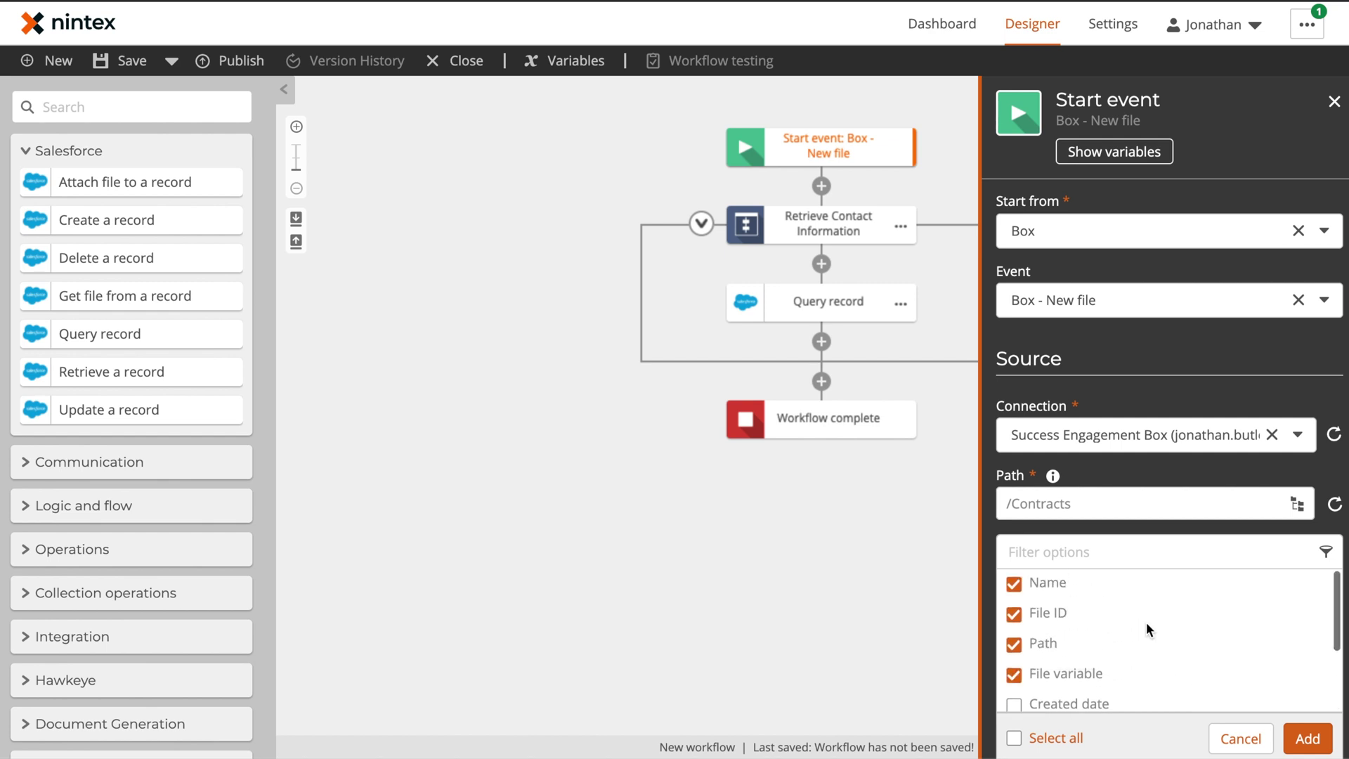
pyautogui.scroll(-3, 1145, 626)
pyautogui.click(1309, 739)
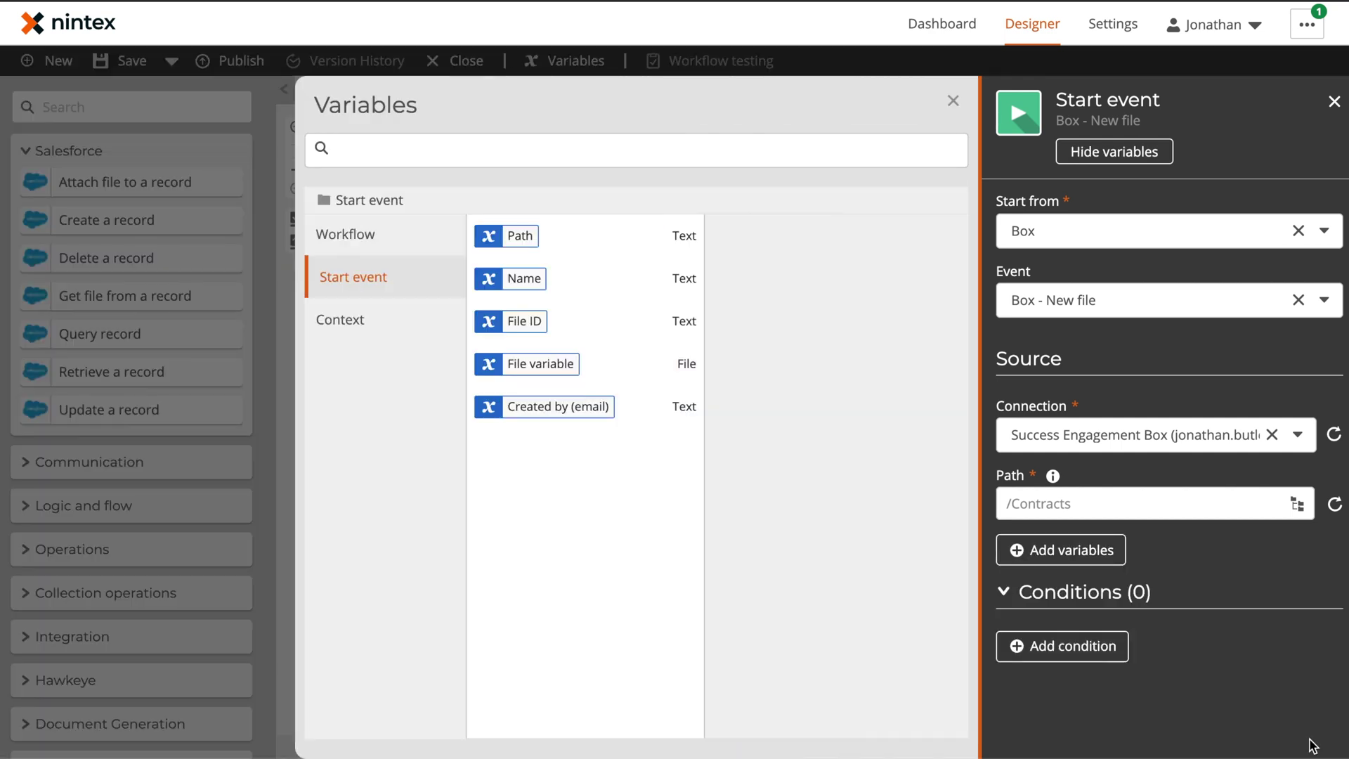
# Add a Query record condition: Email equals Created by (email).
pyautogui.click(953, 101)
pyautogui.click(826, 305)
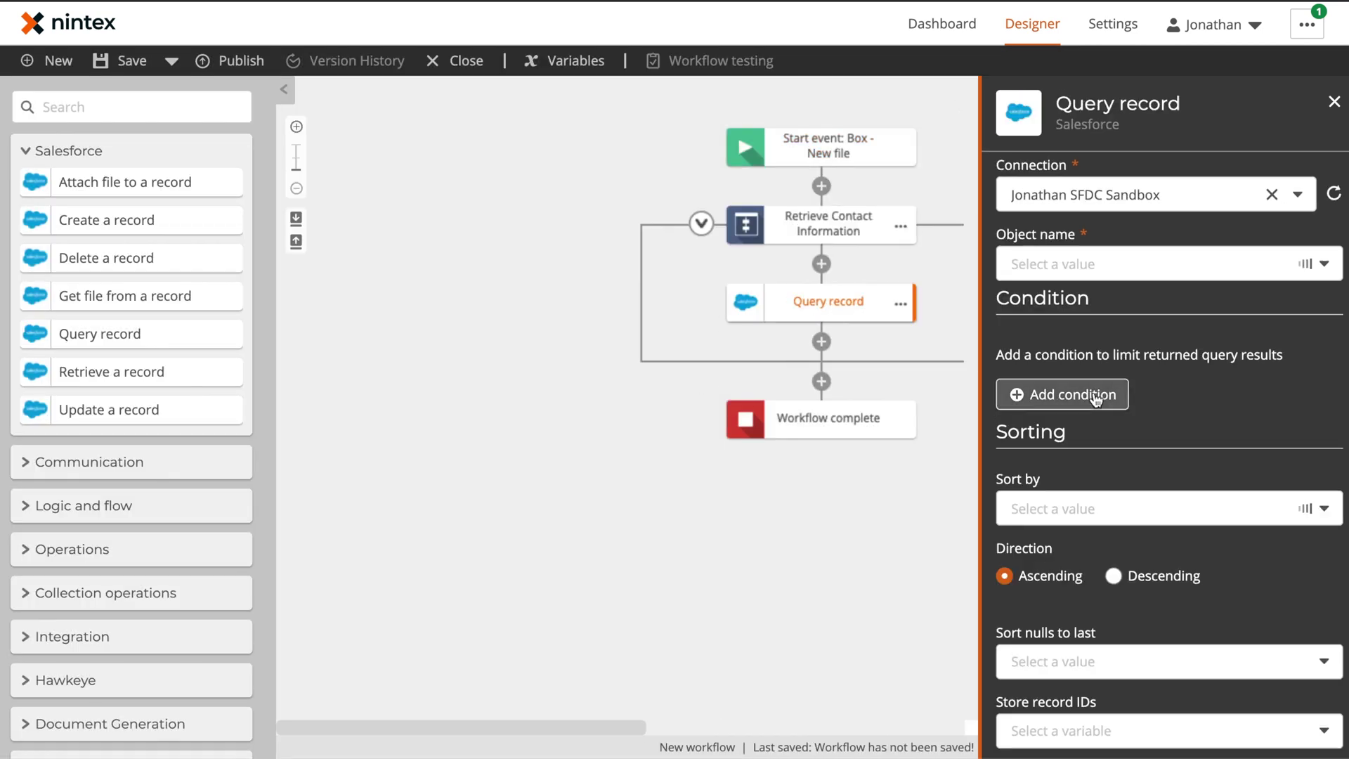
pyautogui.click(1062, 394)
pyautogui.write('email')
pyautogui.click(1169, 409)
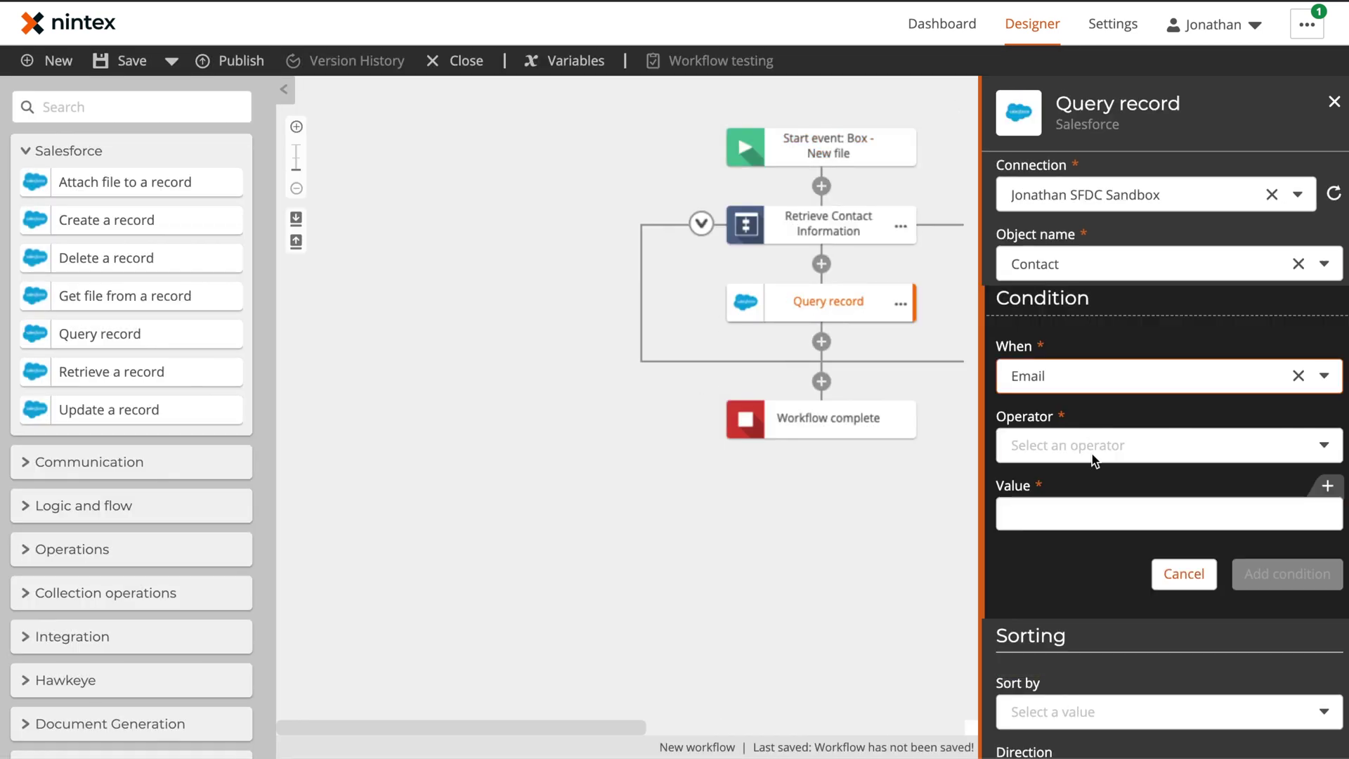
pyautogui.click(1169, 445)
pyautogui.click(1169, 479)
pyautogui.click(1305, 485)
pyautogui.click(558, 406)
pyautogui.click(1271, 575)
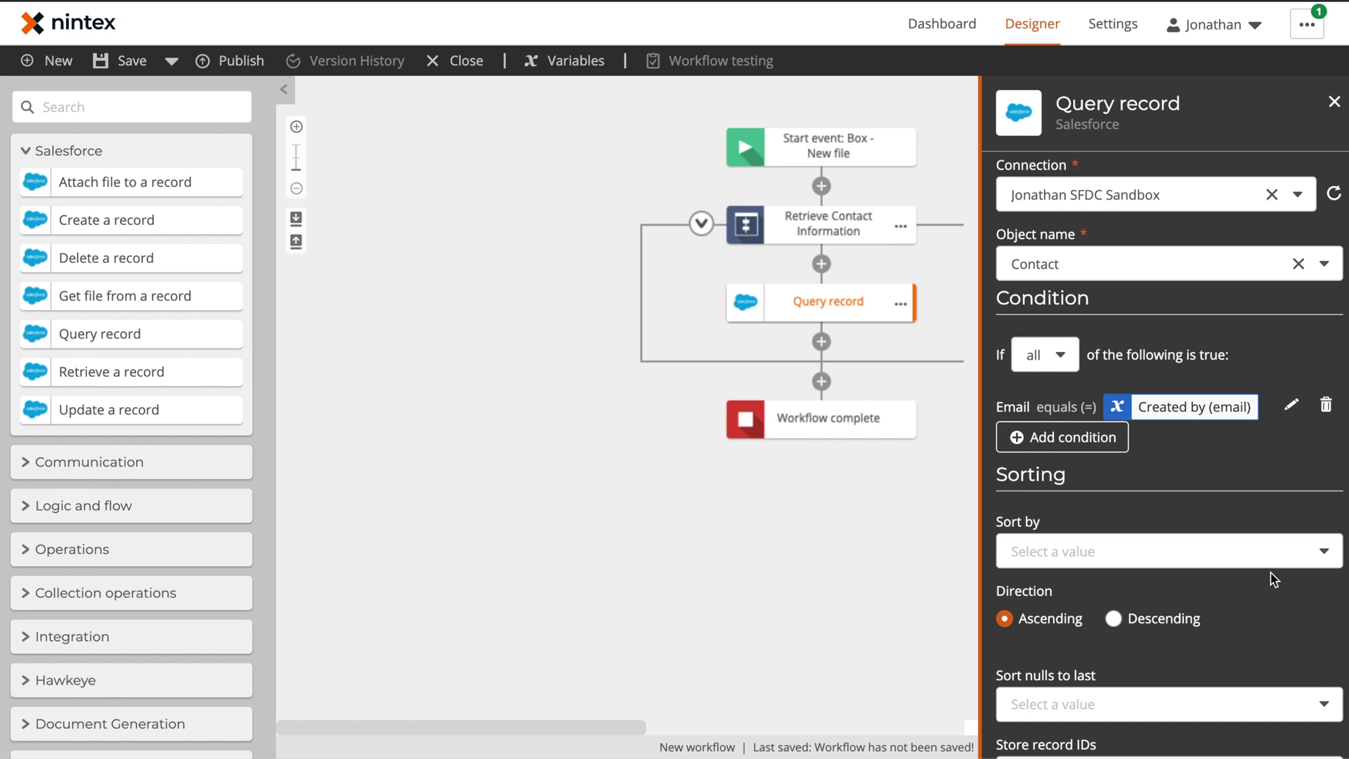
# Store the found record IDs in a new 'Contact IDs' collection variable.
pyautogui.scroll(-3, 1274, 579)
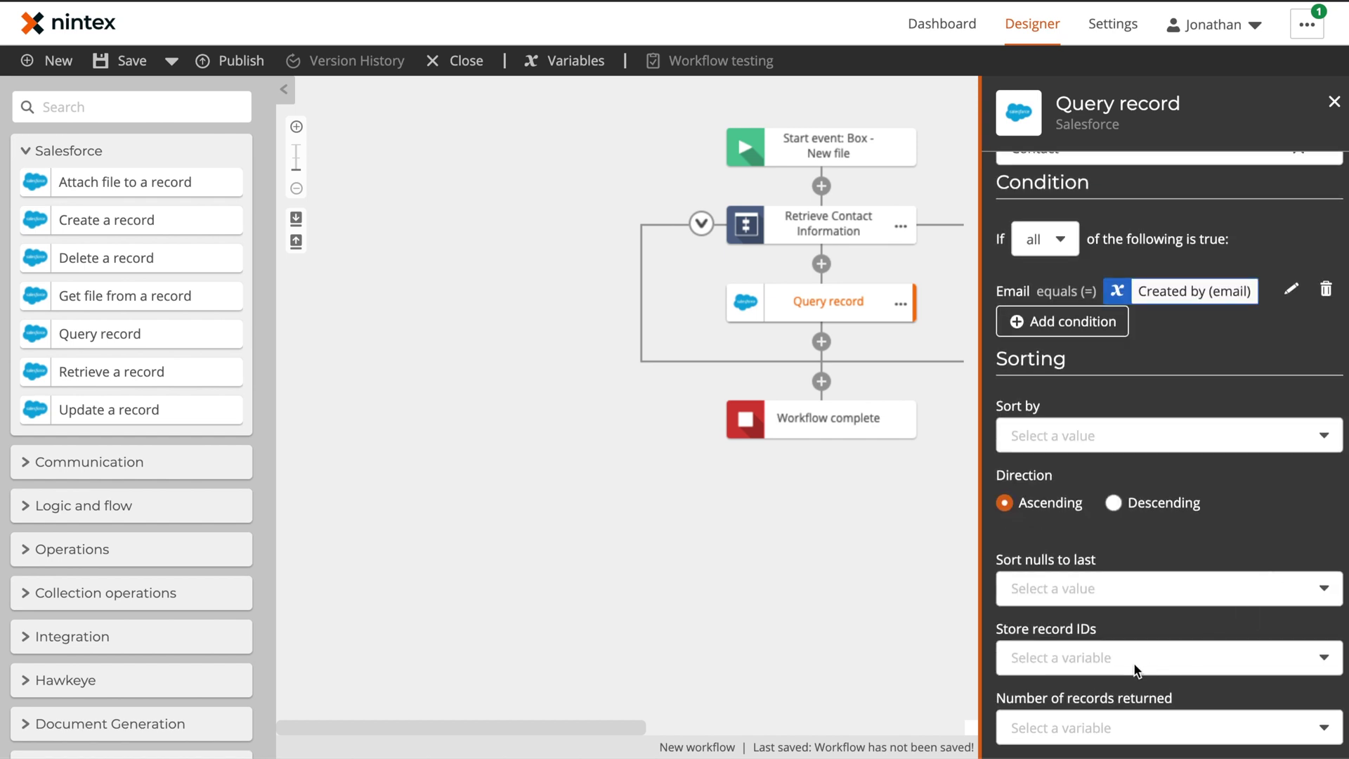
pyautogui.click(1134, 667)
pyautogui.click(1064, 691)
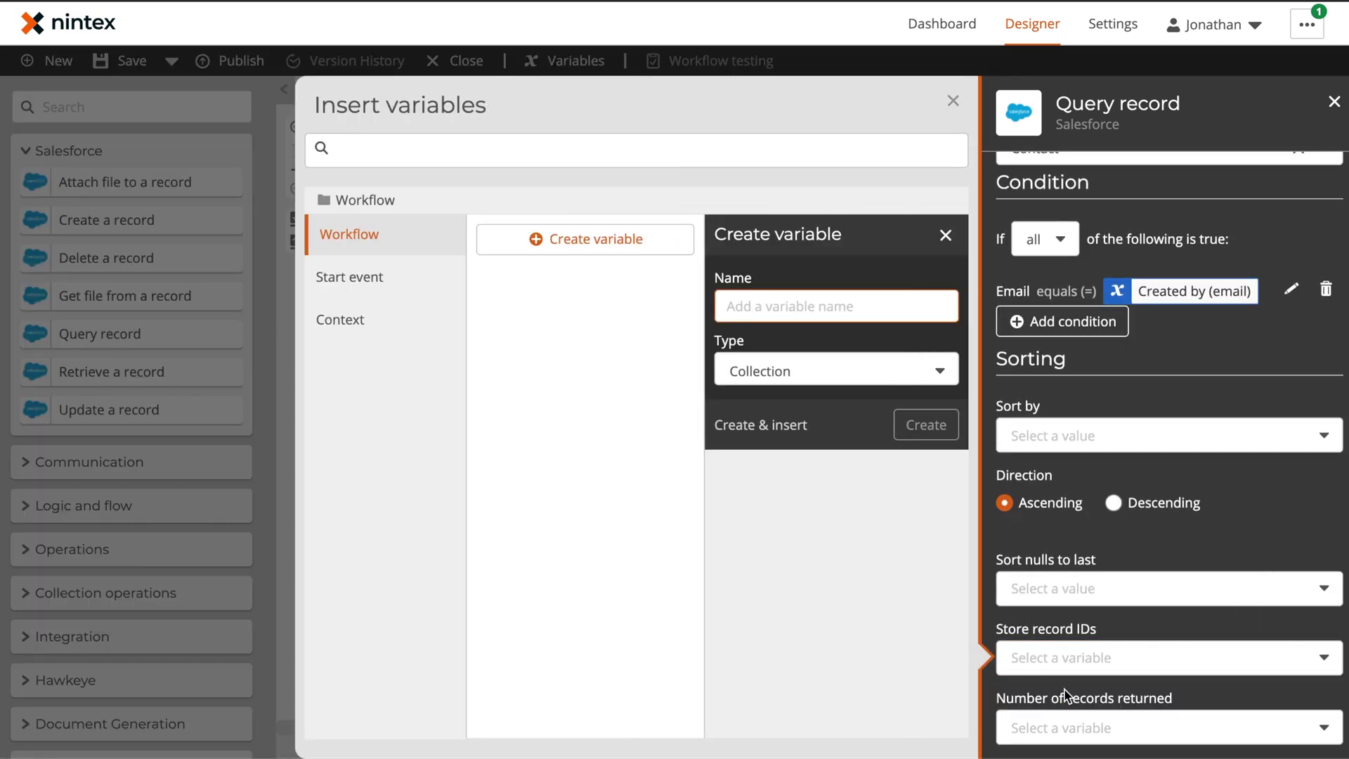
pyautogui.write('Contact IDs')
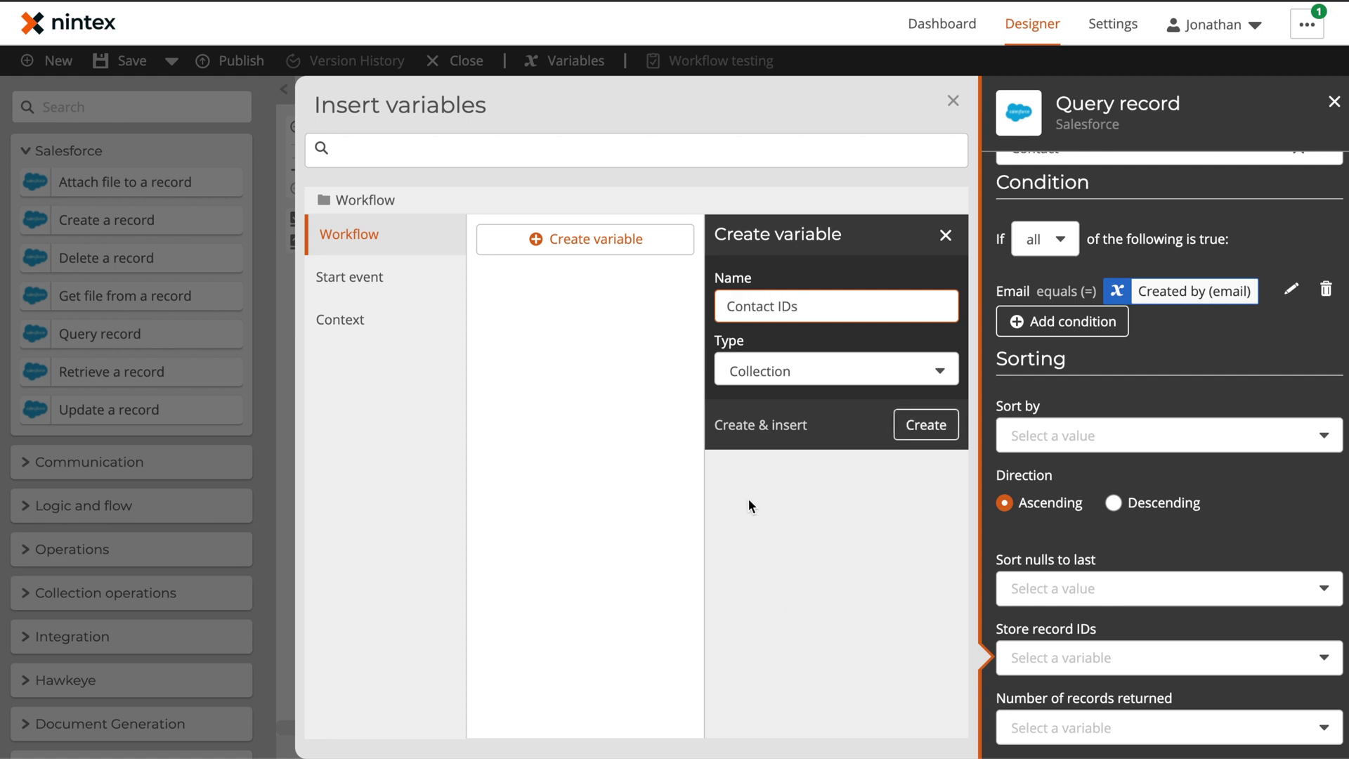
pyautogui.click(762, 425)
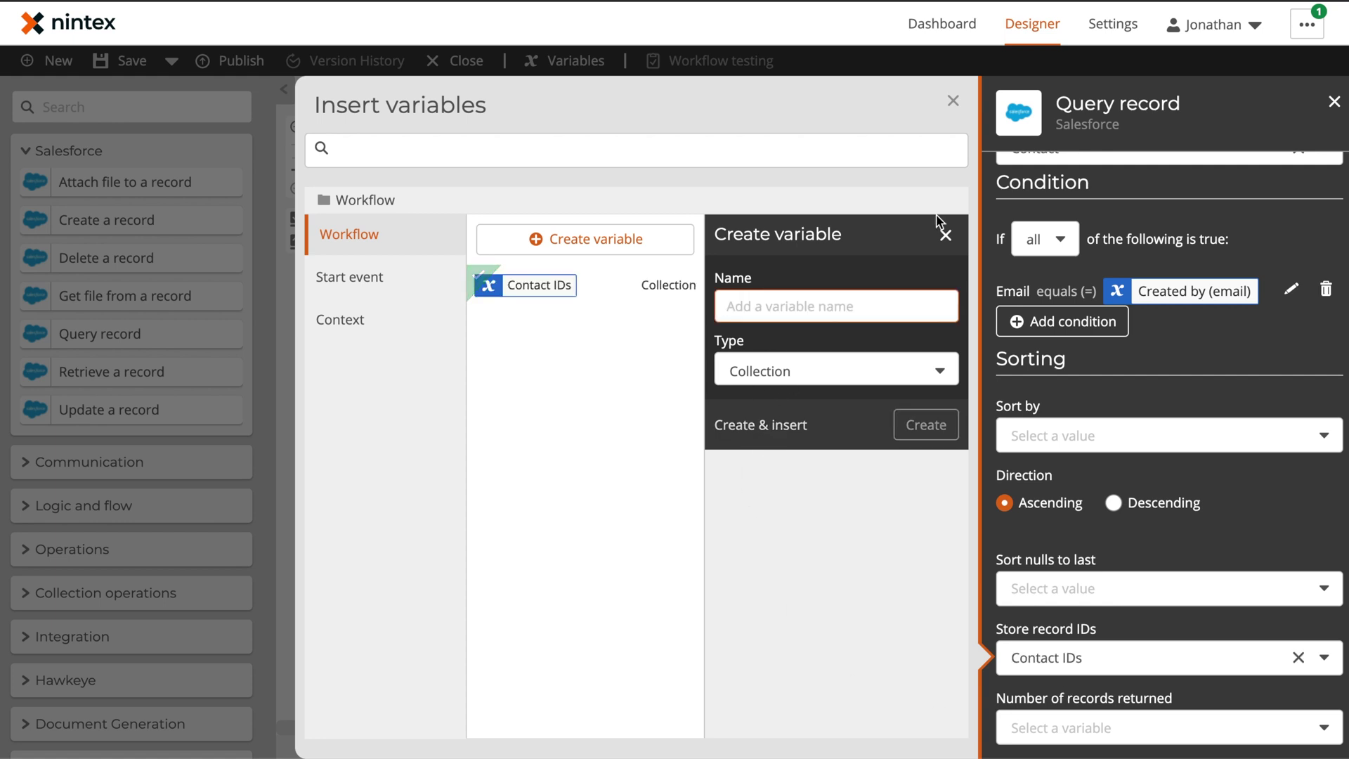
pyautogui.click(952, 100)
pyautogui.click(434, 211)
# Add a Get item from collection action below Query record.
pyautogui.click(158, 109)
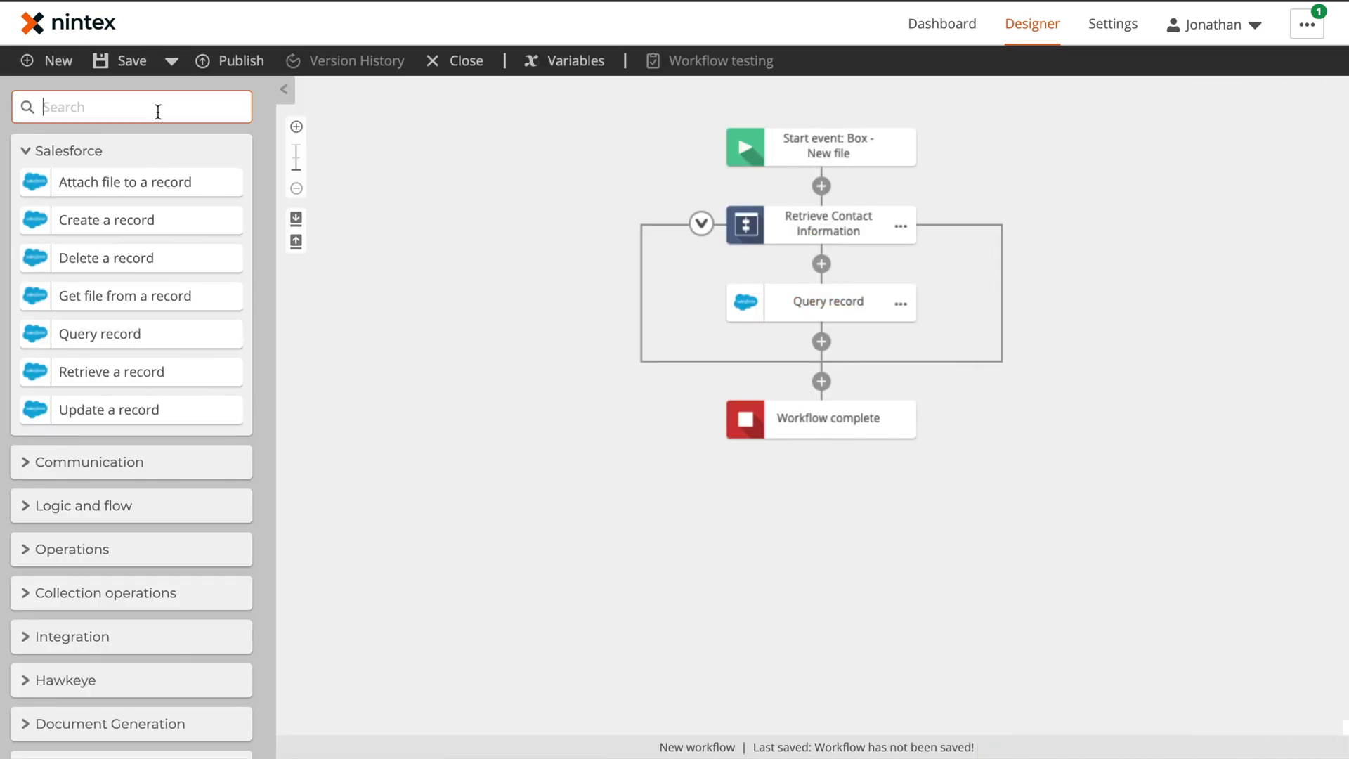
pyautogui.write('e')
pyautogui.press('BackSpace')
pyautogui.write('get item')
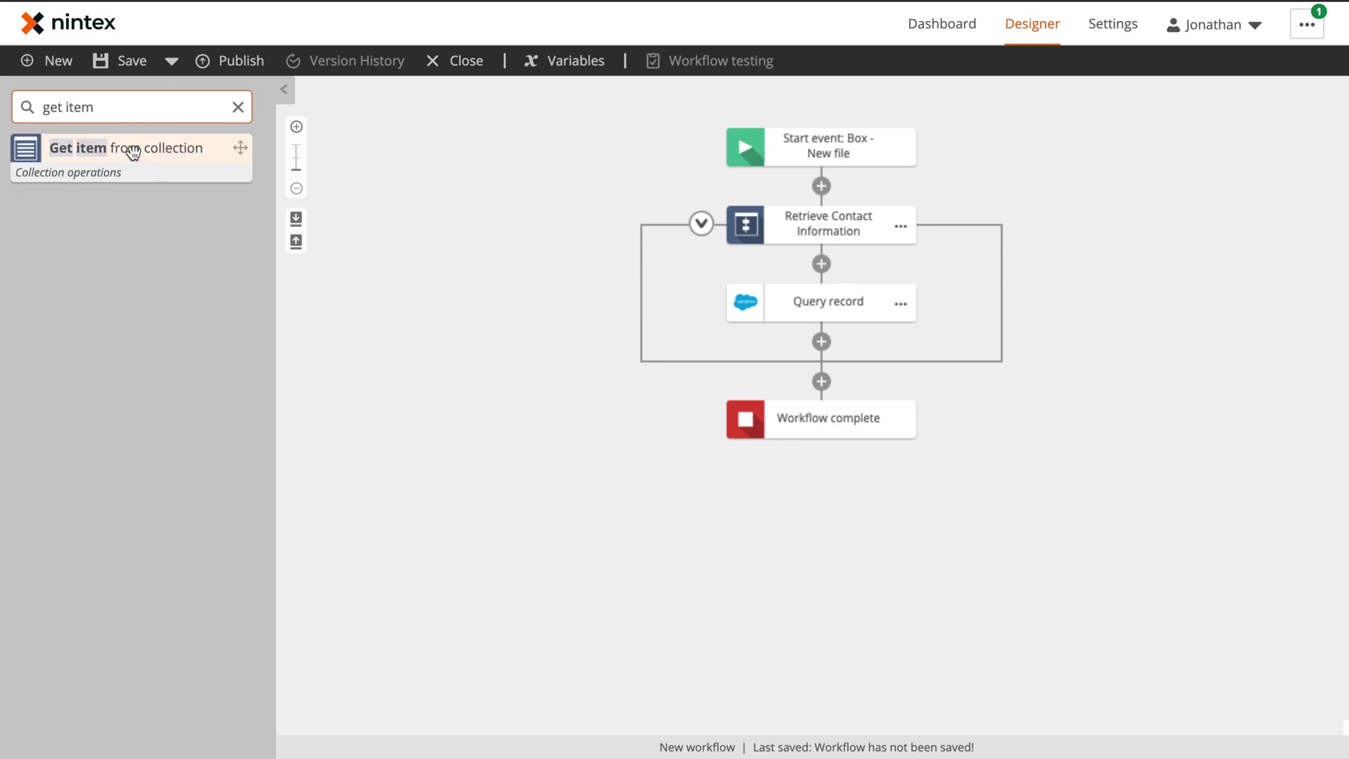
pyautogui.moveTo(133, 150); pyautogui.dragTo(842, 345)
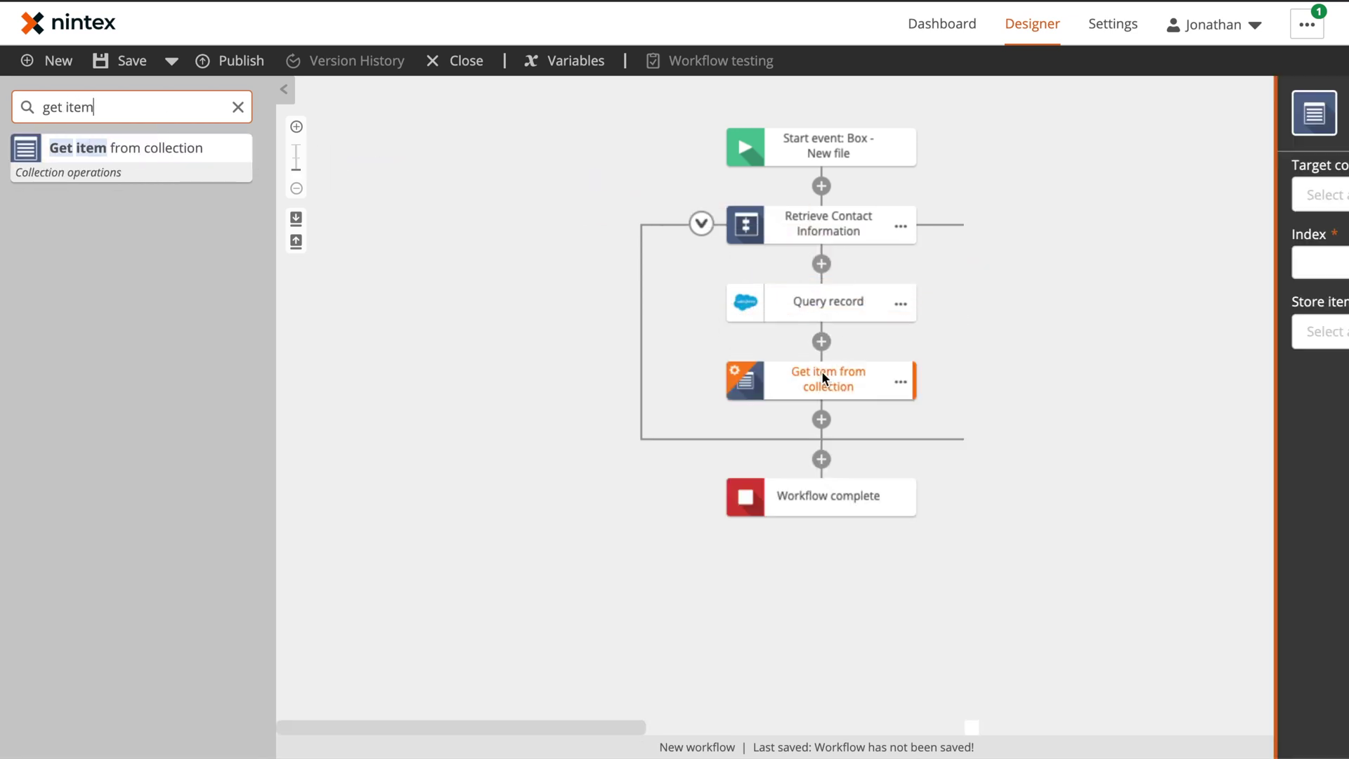
# Set target collection Contact IDs, index 0, and store the item in a new text variable 'Contact ID'.
pyautogui.click(1121, 193)
pyautogui.click(1097, 257)
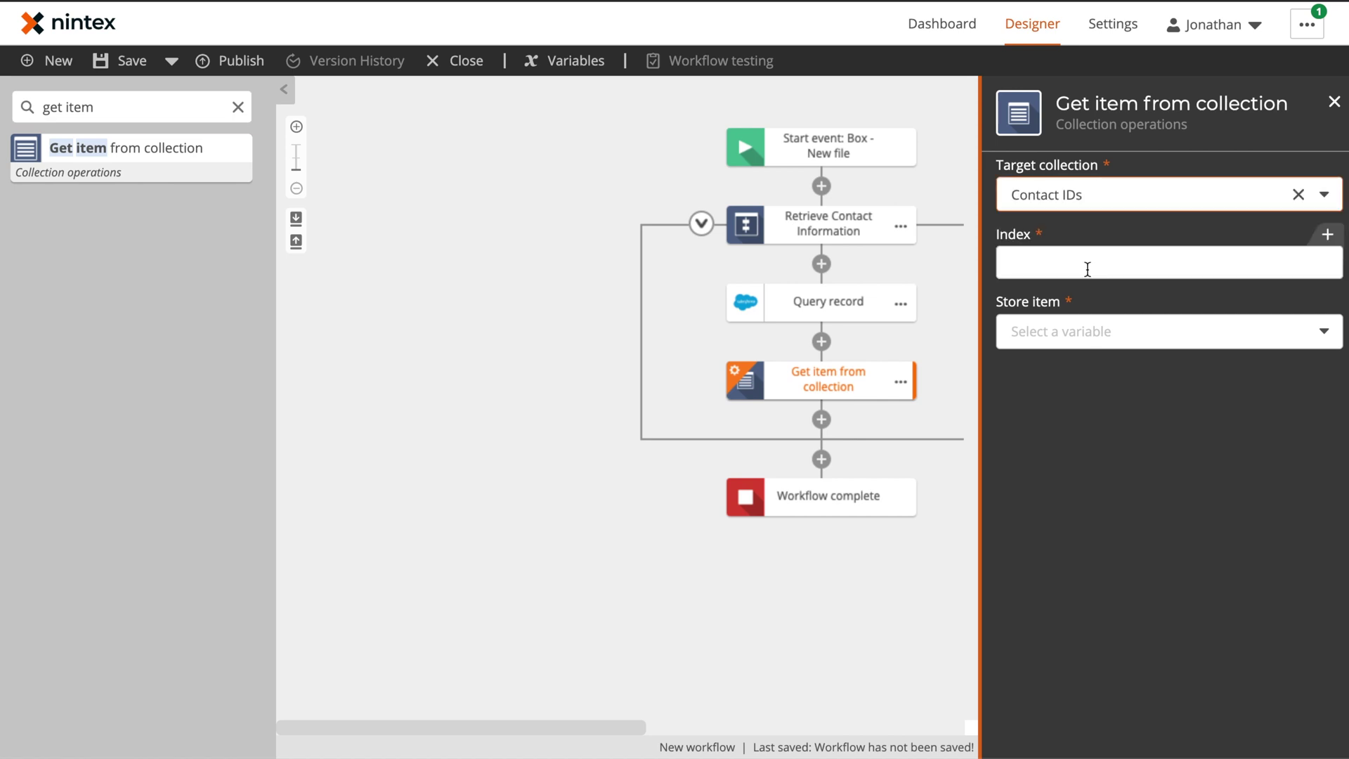
pyautogui.click(1076, 261)
pyautogui.write('0')
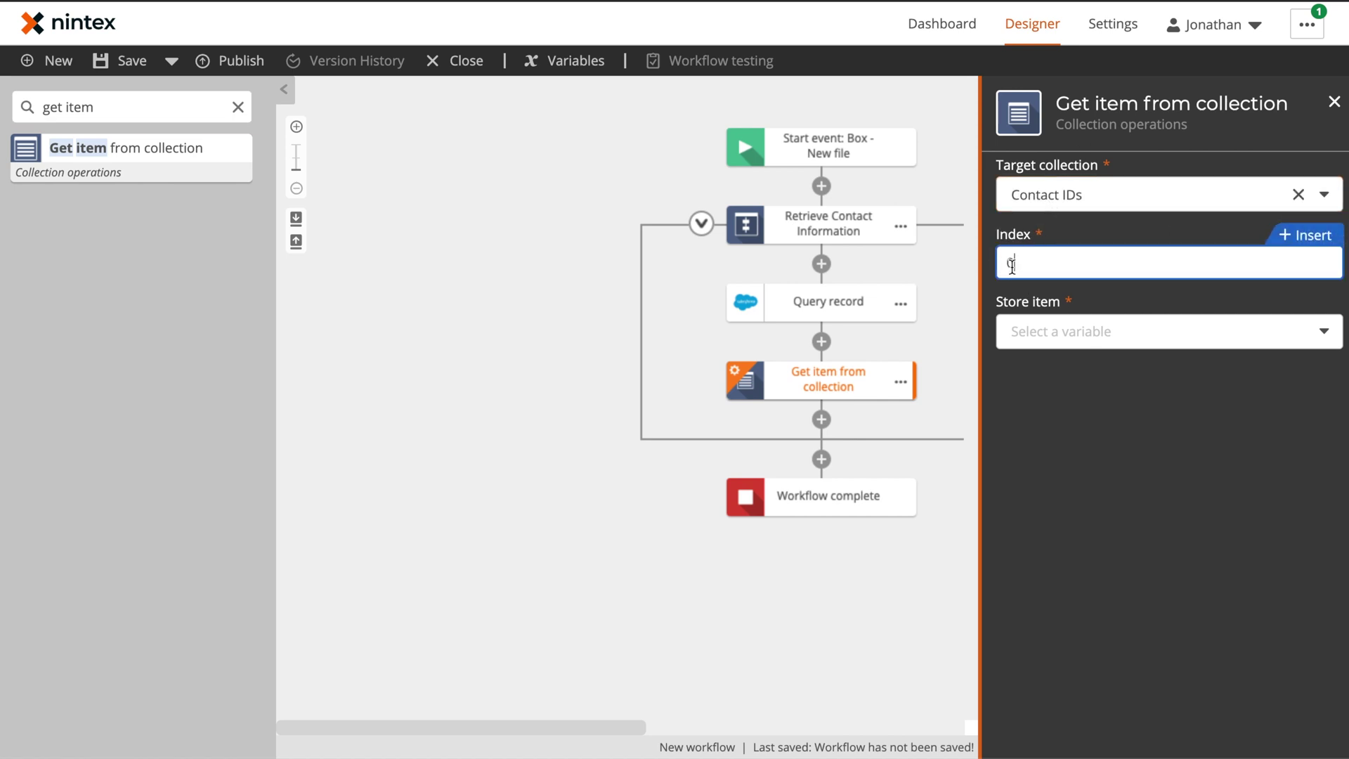
pyautogui.click(1064, 332)
pyautogui.click(1060, 365)
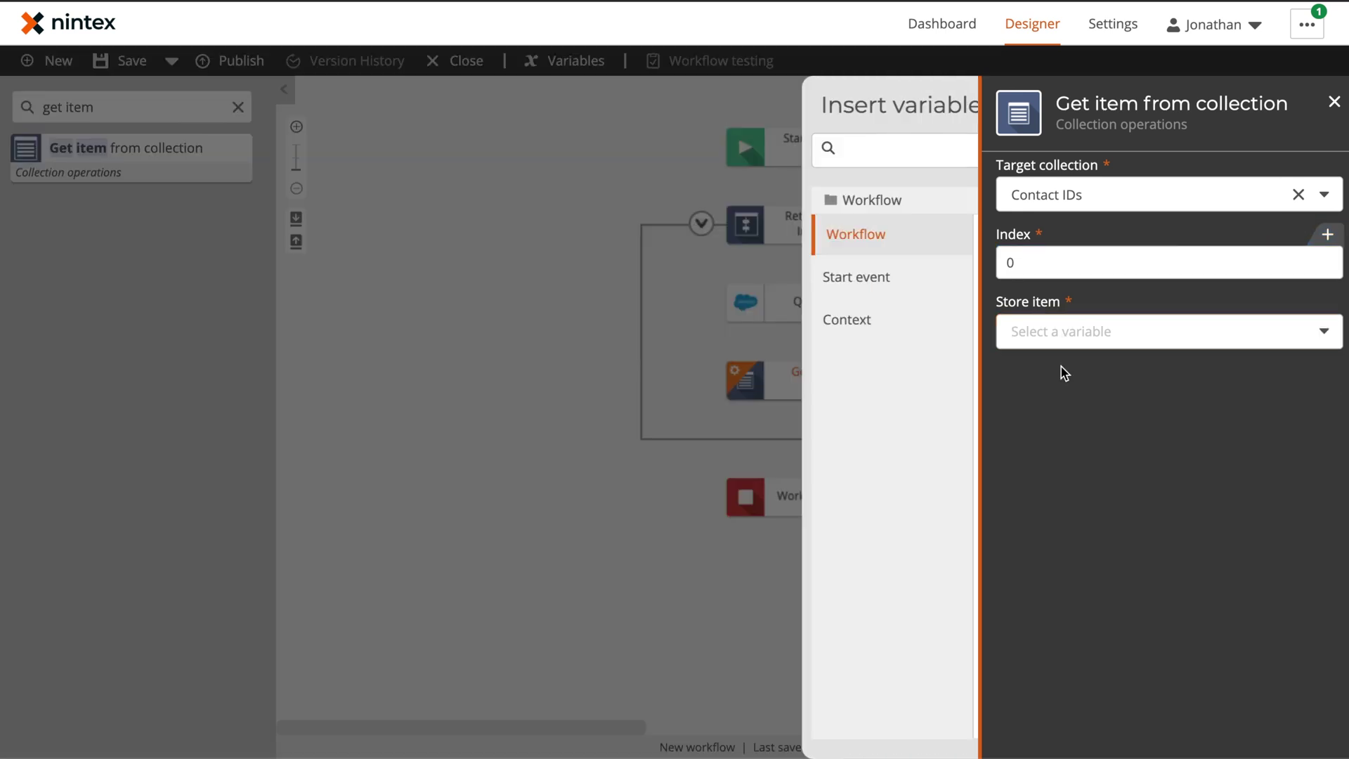
pyautogui.click(599, 239)
pyautogui.write('Cn')
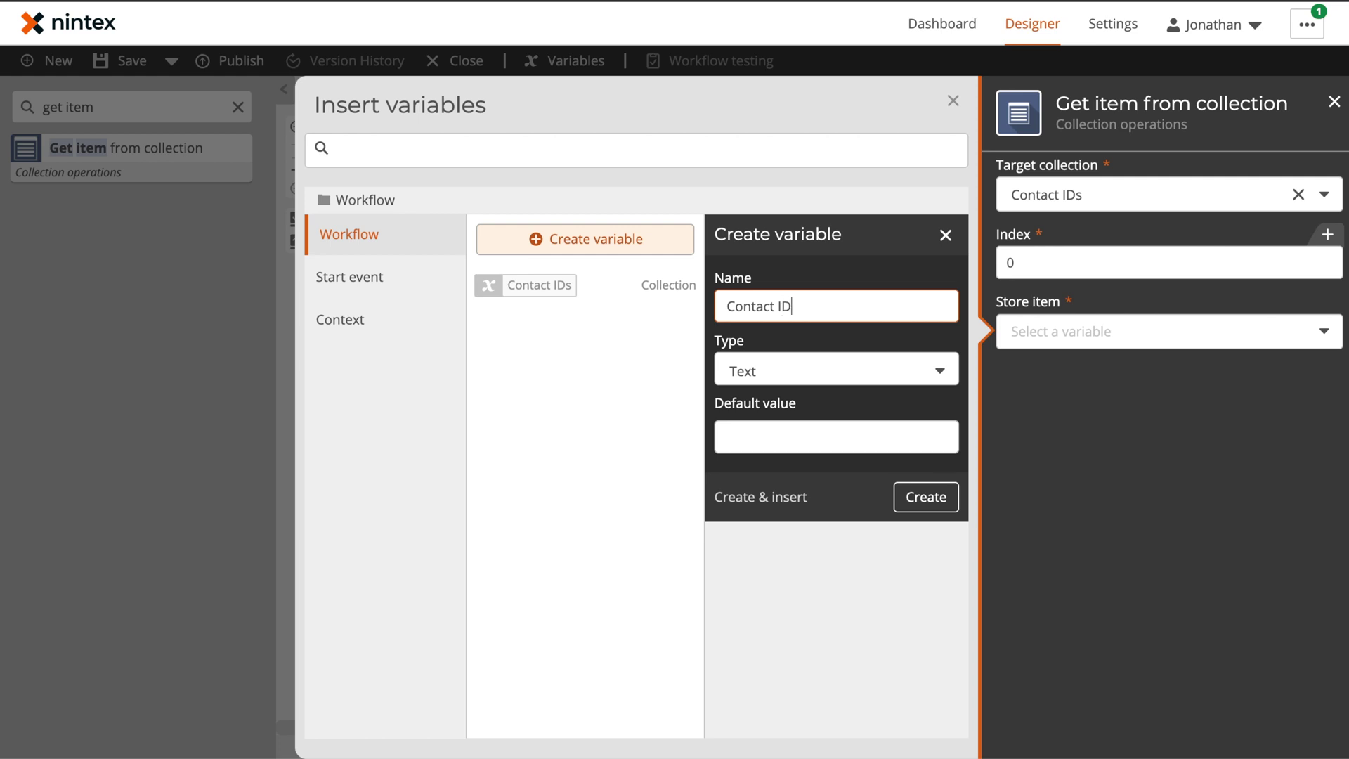
pyautogui.write('ntact ID')
pyautogui.click(787, 499)
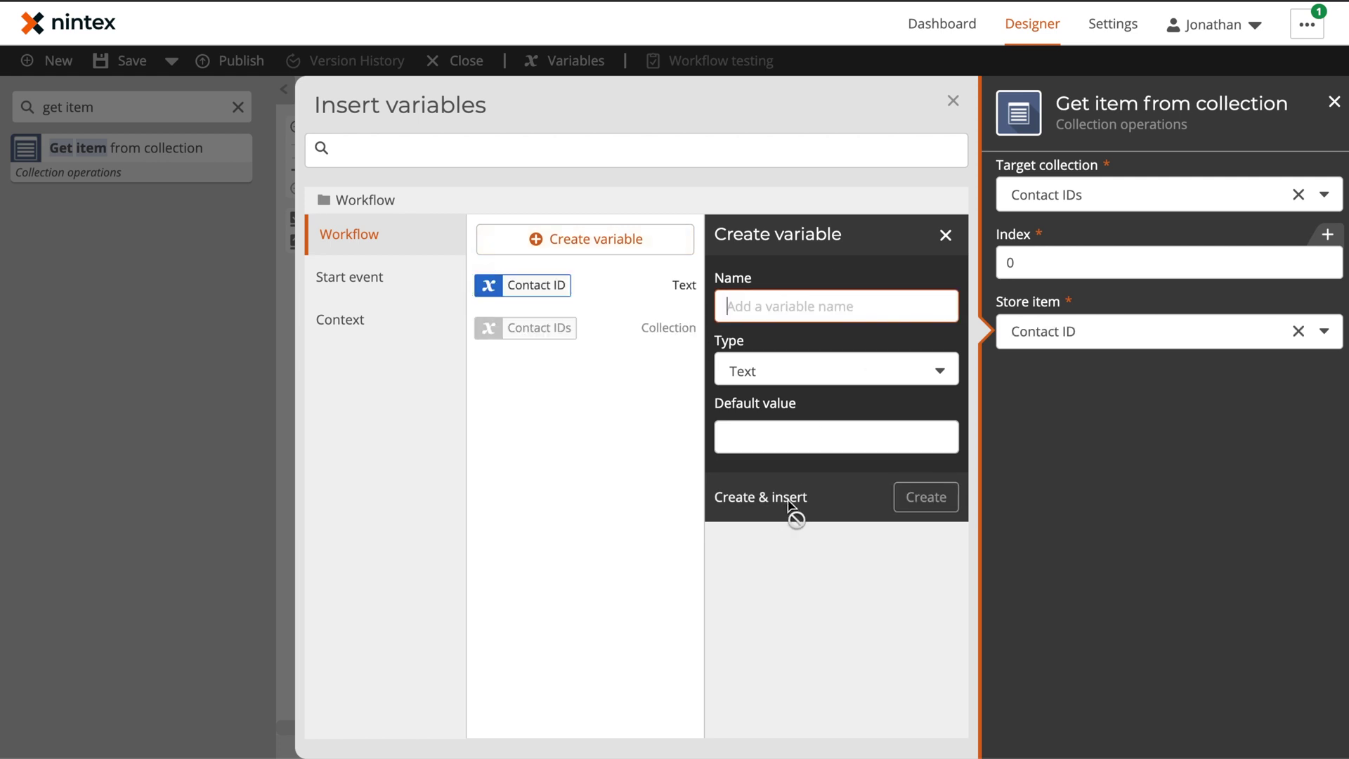
pyautogui.click(954, 102)
pyautogui.click(557, 453)
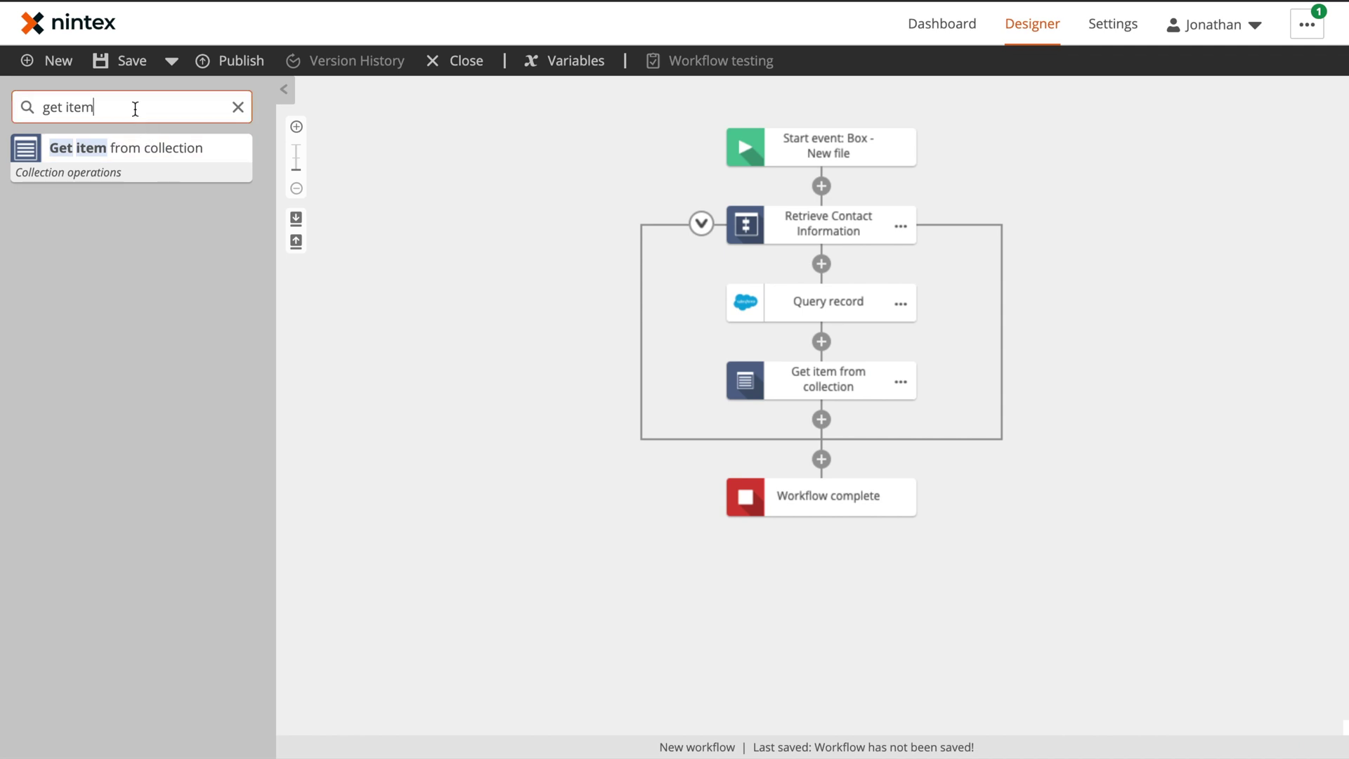
pyautogui.doubleClick(135, 109)
# Add a Retrieve a record action for the Salesforce Contact object using Contact ID as record ID.
pyautogui.write('ret')
pyautogui.hotkey('ctrl', 'a')
pyautogui.press('BackSpace')
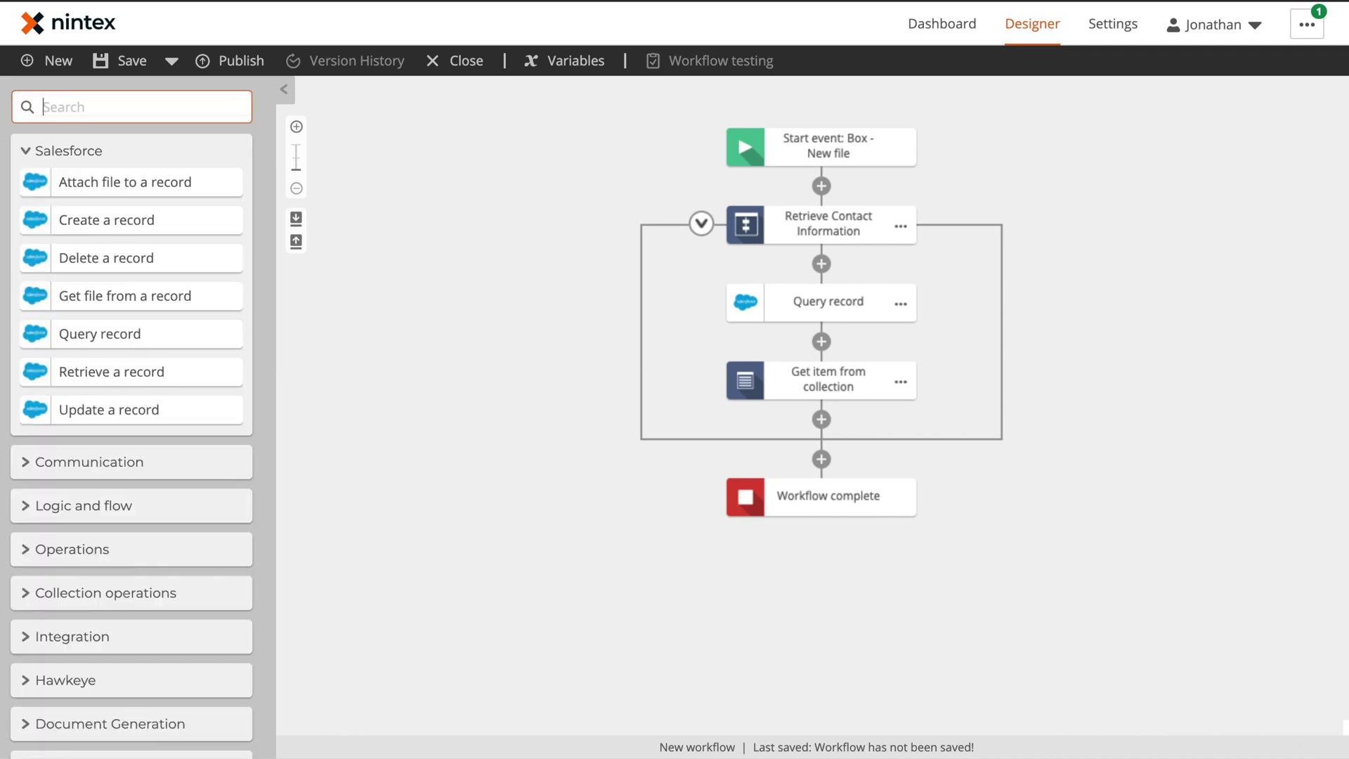
pyautogui.moveTo(114, 373); pyautogui.dragTo(833, 419)
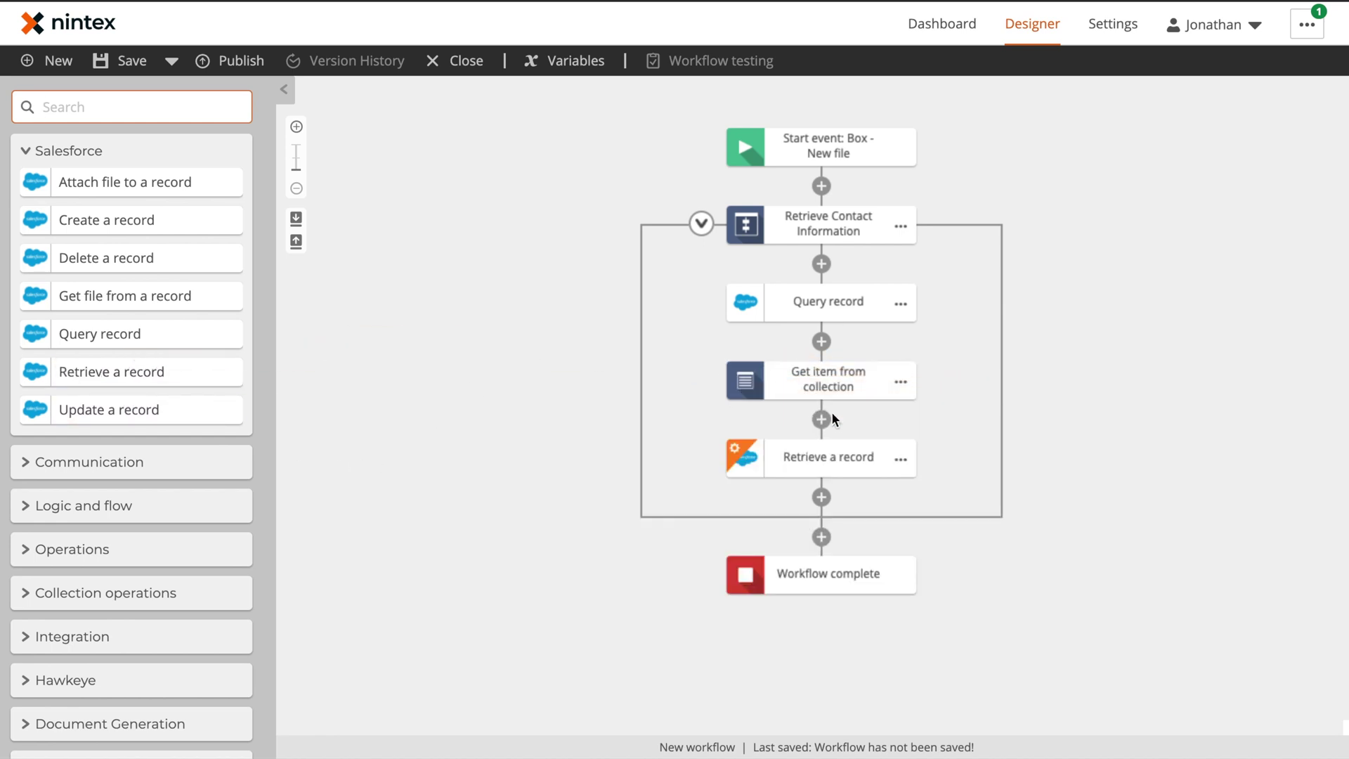
pyautogui.click(836, 458)
pyautogui.click(1033, 262)
pyautogui.write('contact')
pyautogui.click(1040, 295)
pyautogui.click(1306, 305)
pyautogui.click(668, 286)
# Retrieve the Account ID, First Name and Last Name fields.
pyautogui.click(1047, 398)
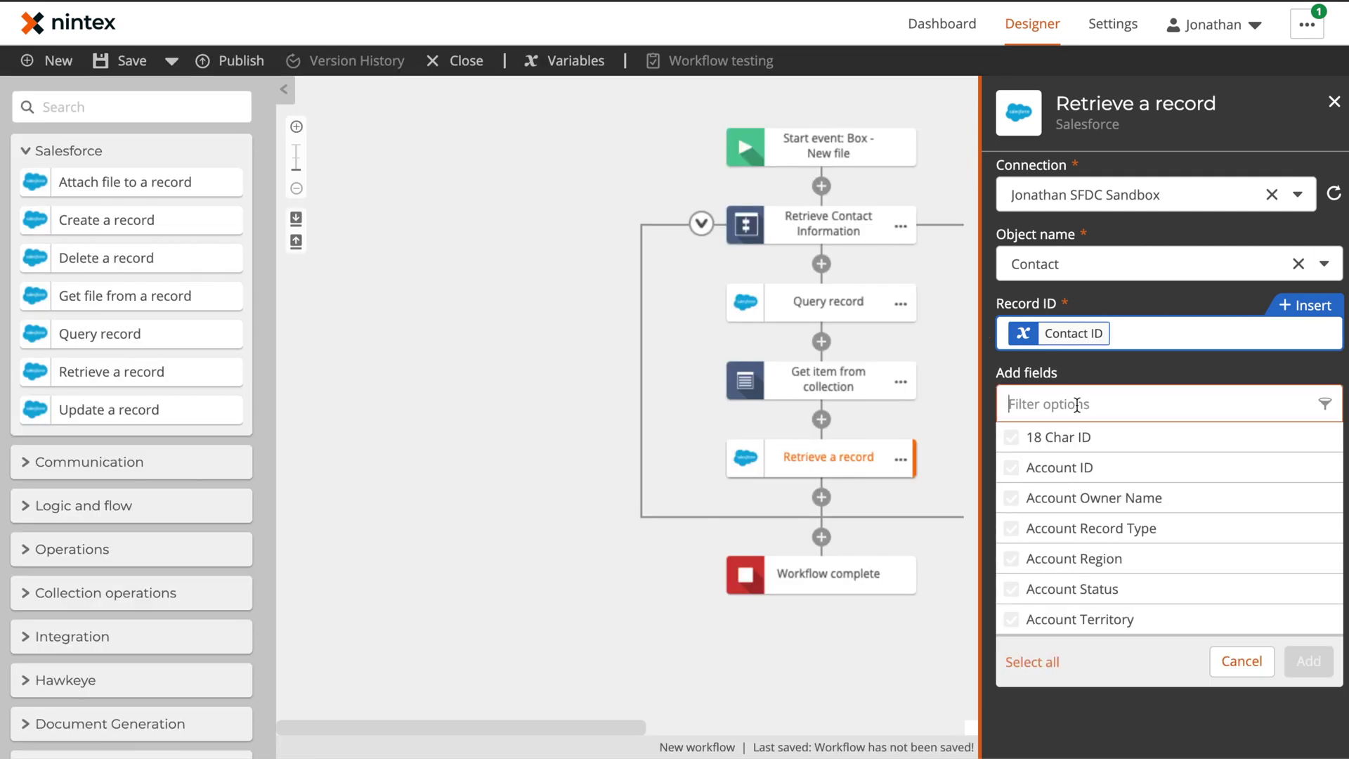
pyautogui.write('accoun')
pyautogui.click(1012, 437)
pyautogui.write('first')
pyautogui.click(1012, 436)
pyautogui.write('Last')
pyautogui.click(1307, 659)
# Map fields to new Account ID, Submitter First Name and Submitter Last Name variables; add two more Retrieve a record actions.
pyautogui.click(1152, 467)
pyautogui.write('Account ID')
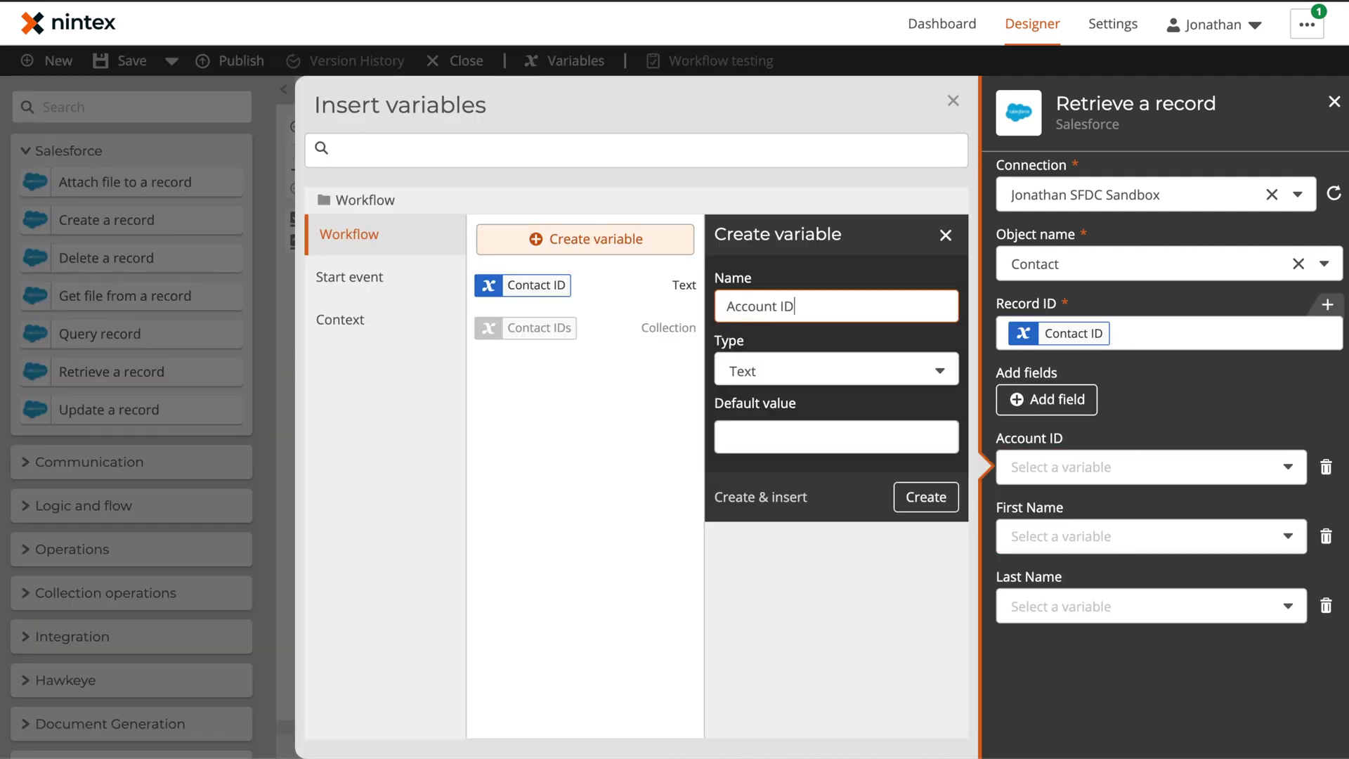
pyautogui.click(761, 497)
pyautogui.write('Submitter First Name')
pyautogui.click(761, 497)
pyautogui.click(1152, 606)
pyautogui.write('Submitter Last Name')
pyautogui.click(761, 497)
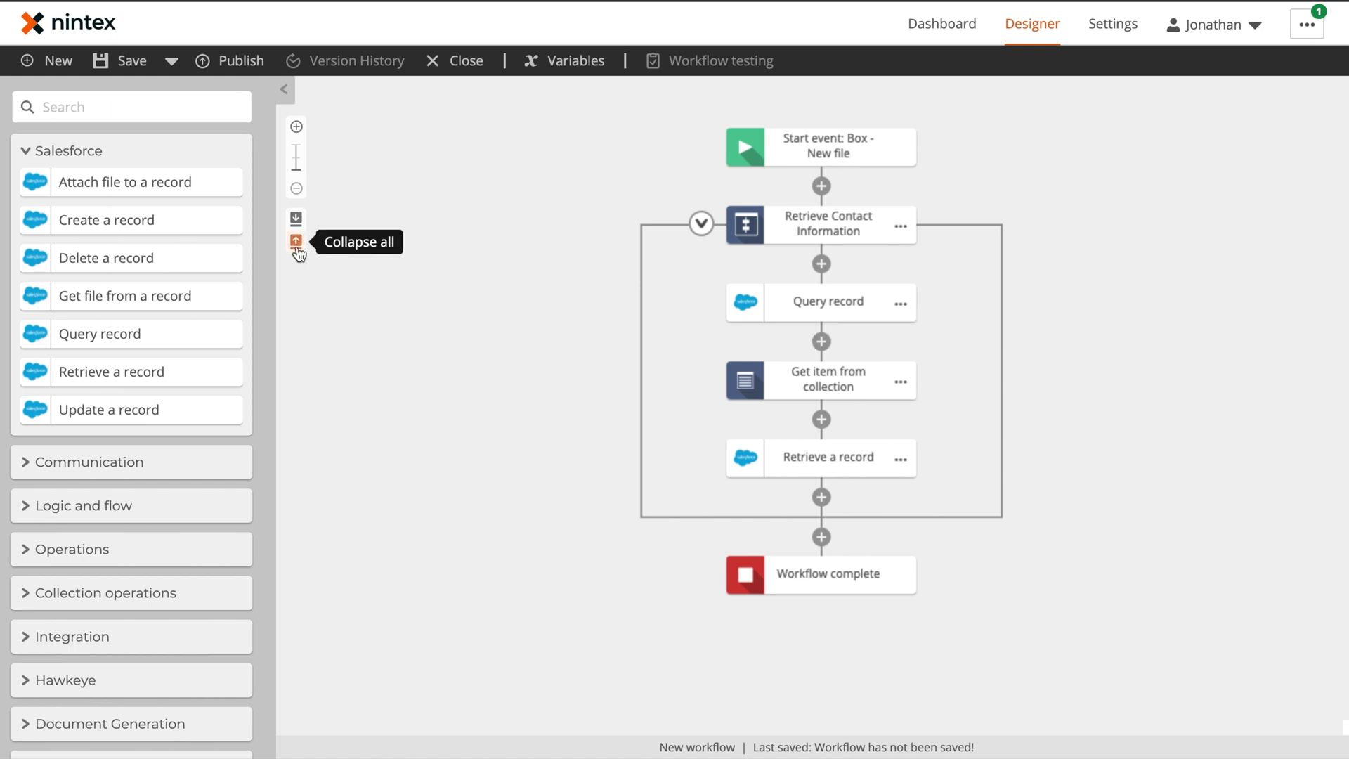
pyautogui.moveTo(108, 372); pyautogui.dragTo(822, 497)
pyautogui.moveTo(133, 371); pyautogui.dragTo(859, 594)
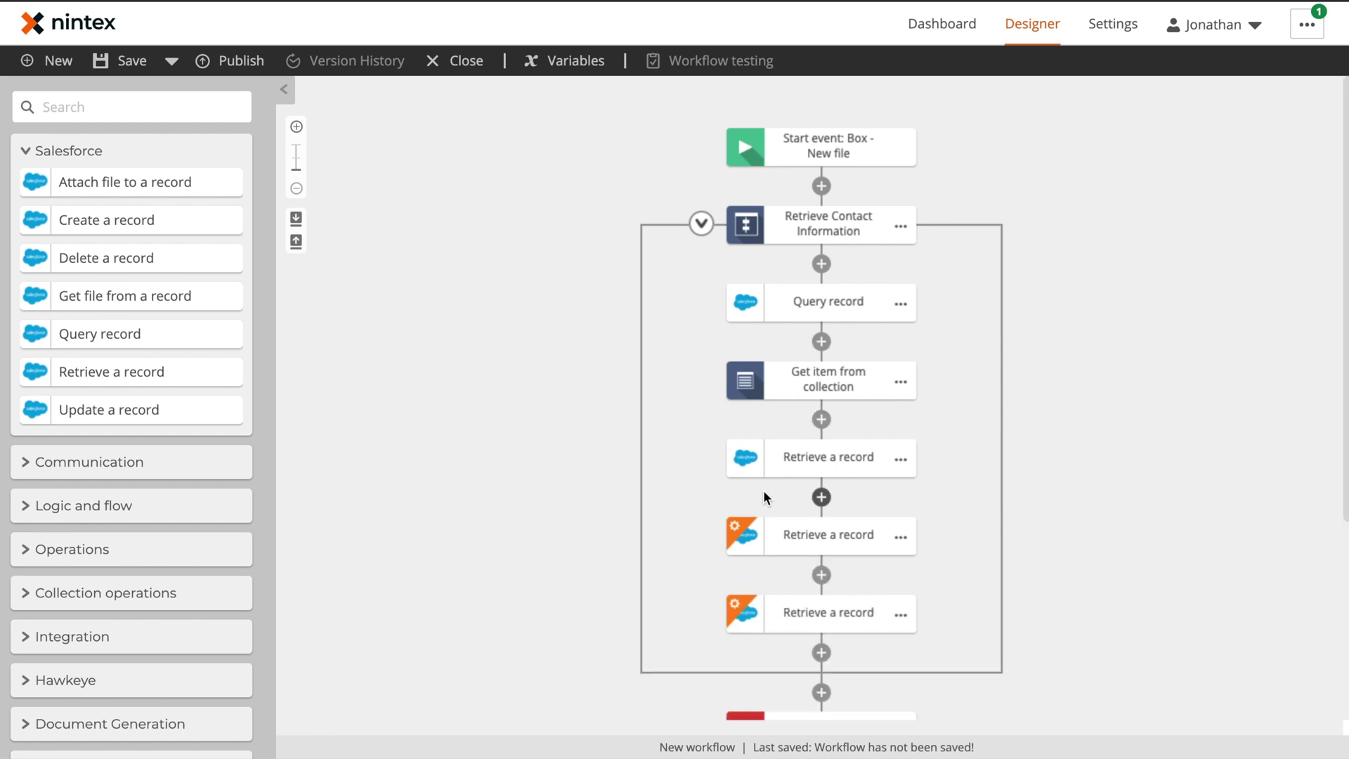
# Rename Query record to 'Query for Contact IDs' and Get item from collection to 'Extract Contact ID'.
pyautogui.click(901, 303)
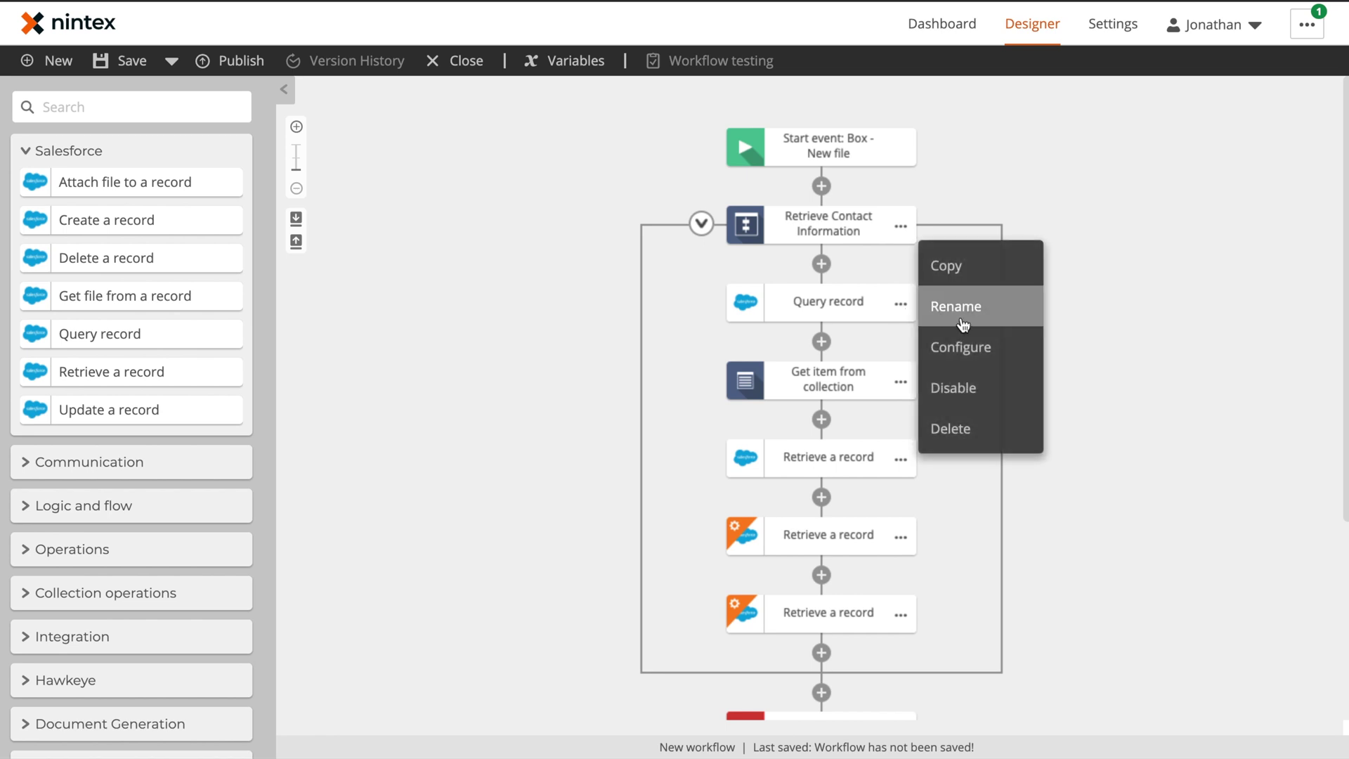
pyautogui.click(966, 317)
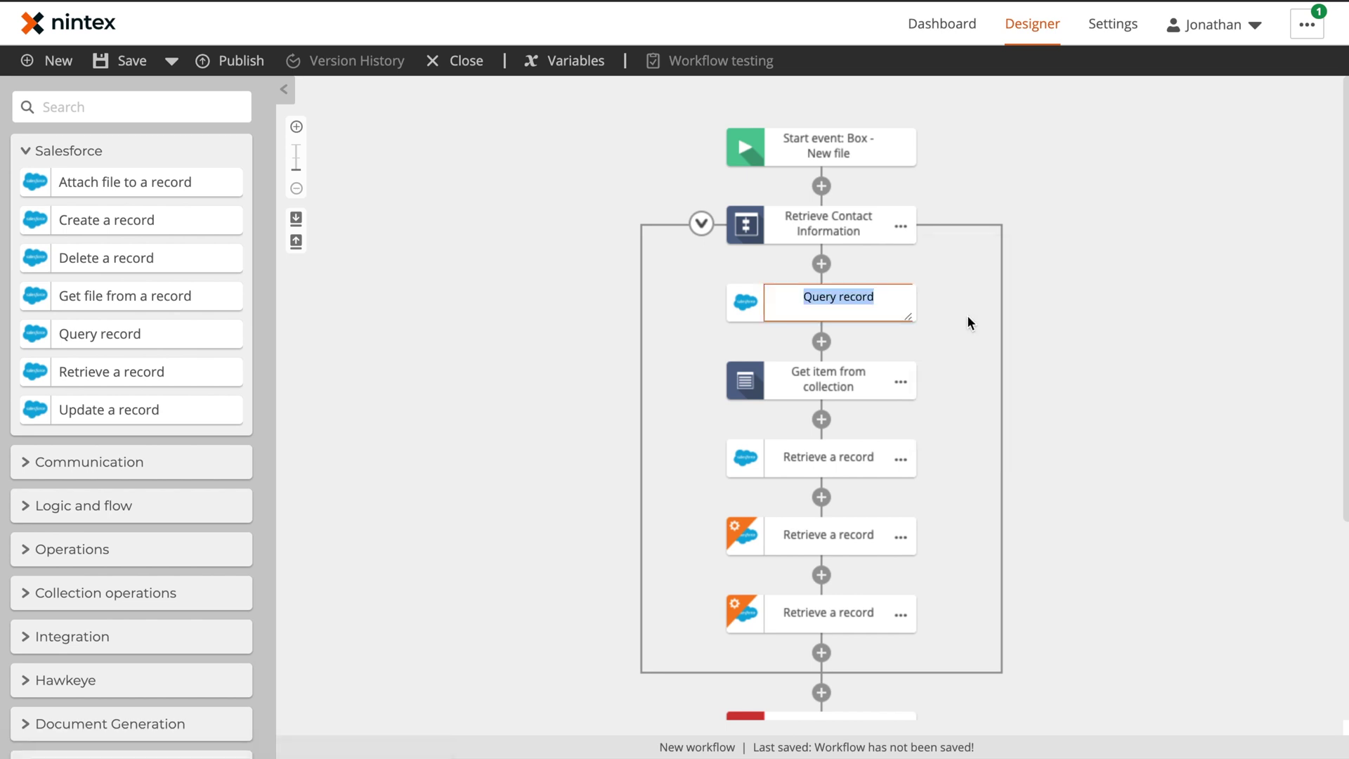
pyautogui.write('Query for Cont')
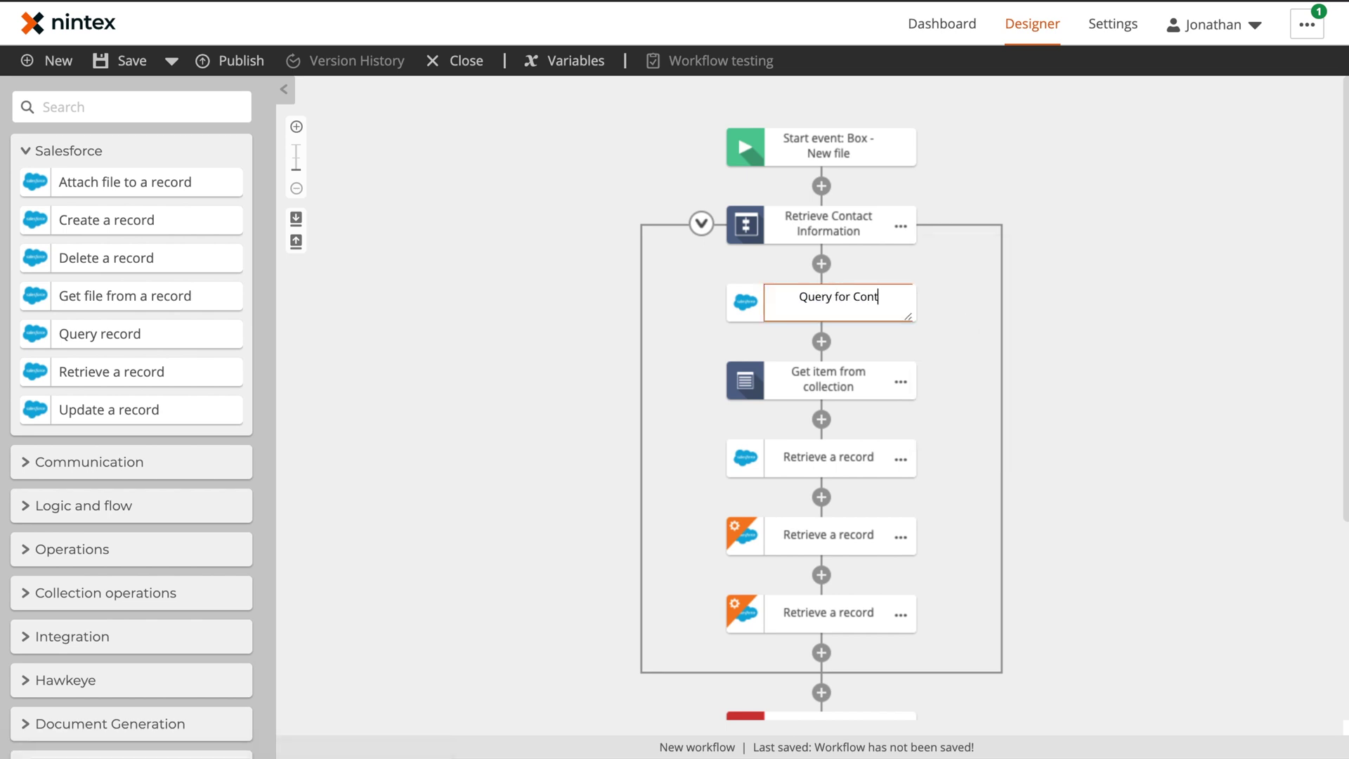
pyautogui.write('act IDs')
pyautogui.press('Return')
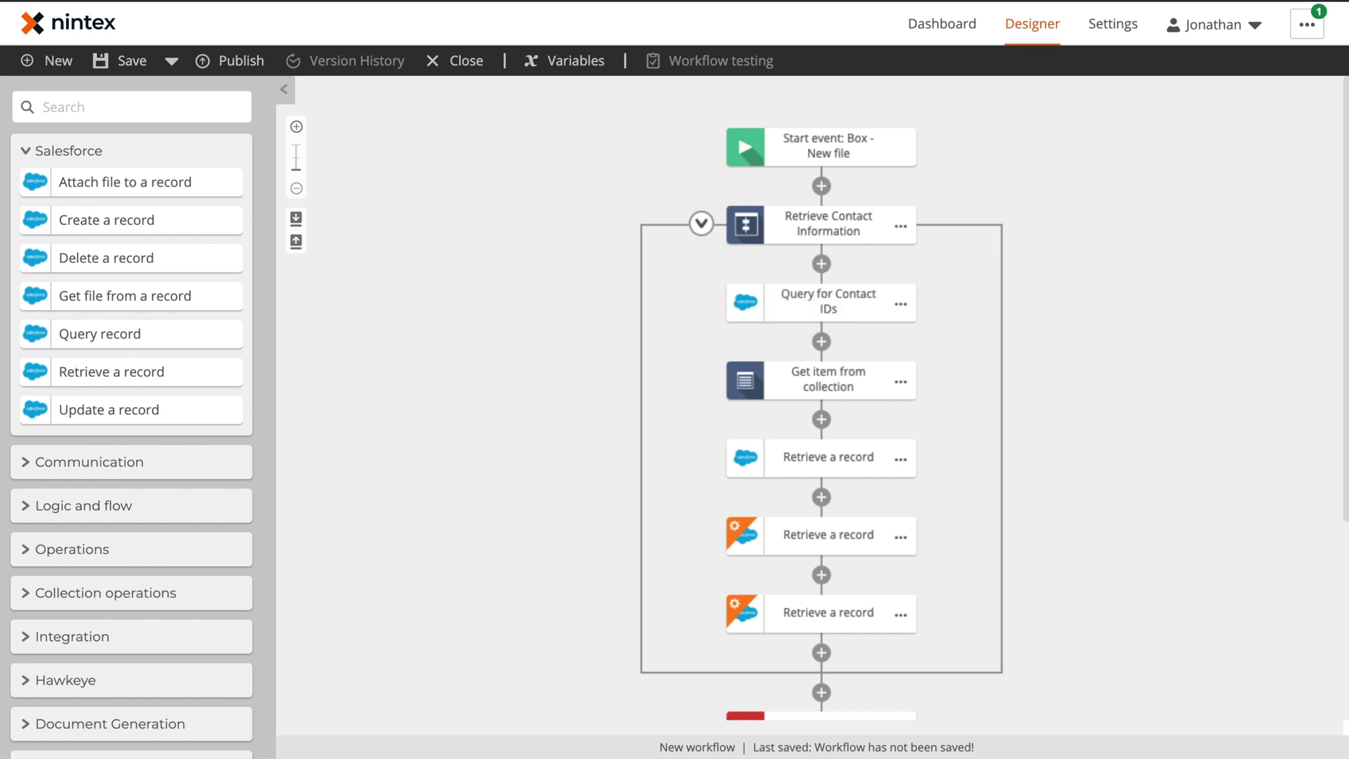
pyautogui.click(901, 382)
pyautogui.click(945, 395)
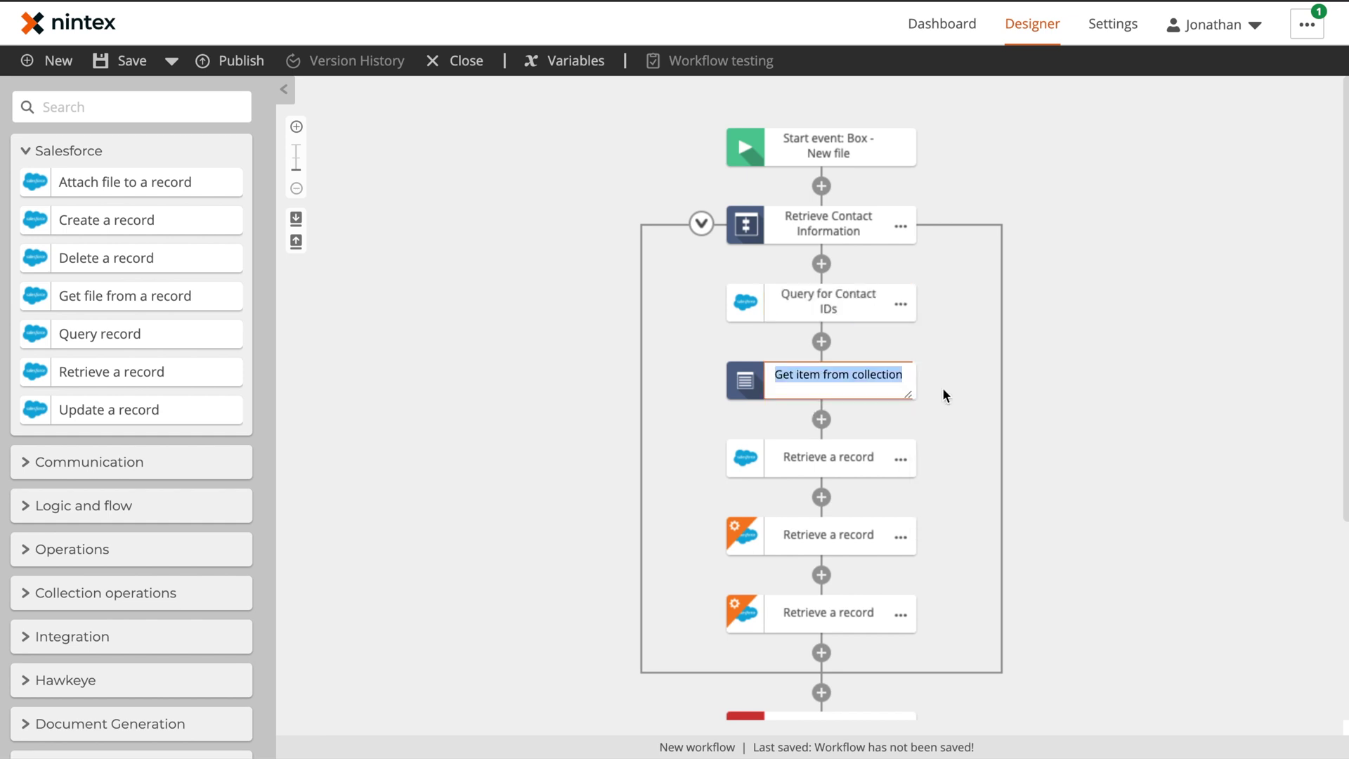
pyautogui.write('Extract Co')
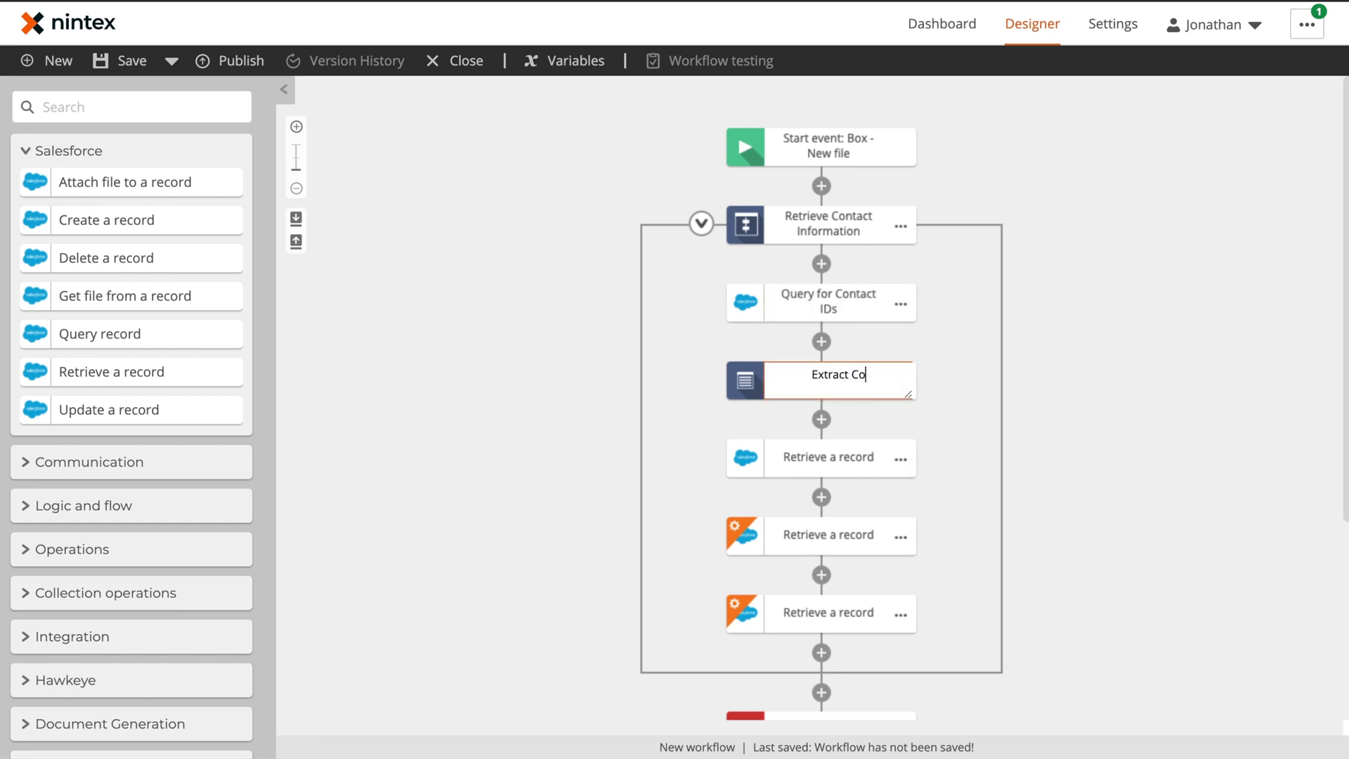
pyautogui.write('ntact ID')
pyautogui.press('Return')
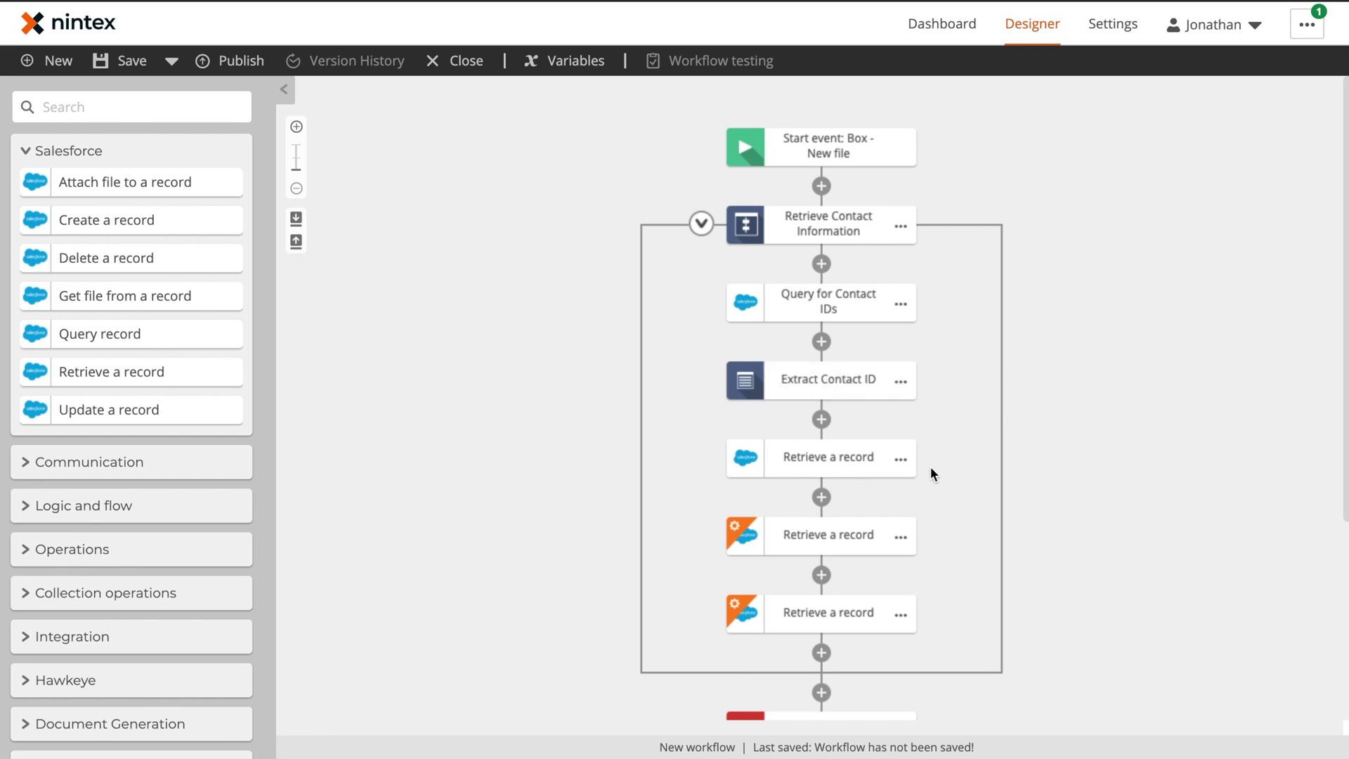
# Rename the first two Retrieve a record steps to 'Retrieve Contact Information' and 'Retrieve Owner ID'.
pyautogui.click(901, 459)
pyautogui.click(955, 463)
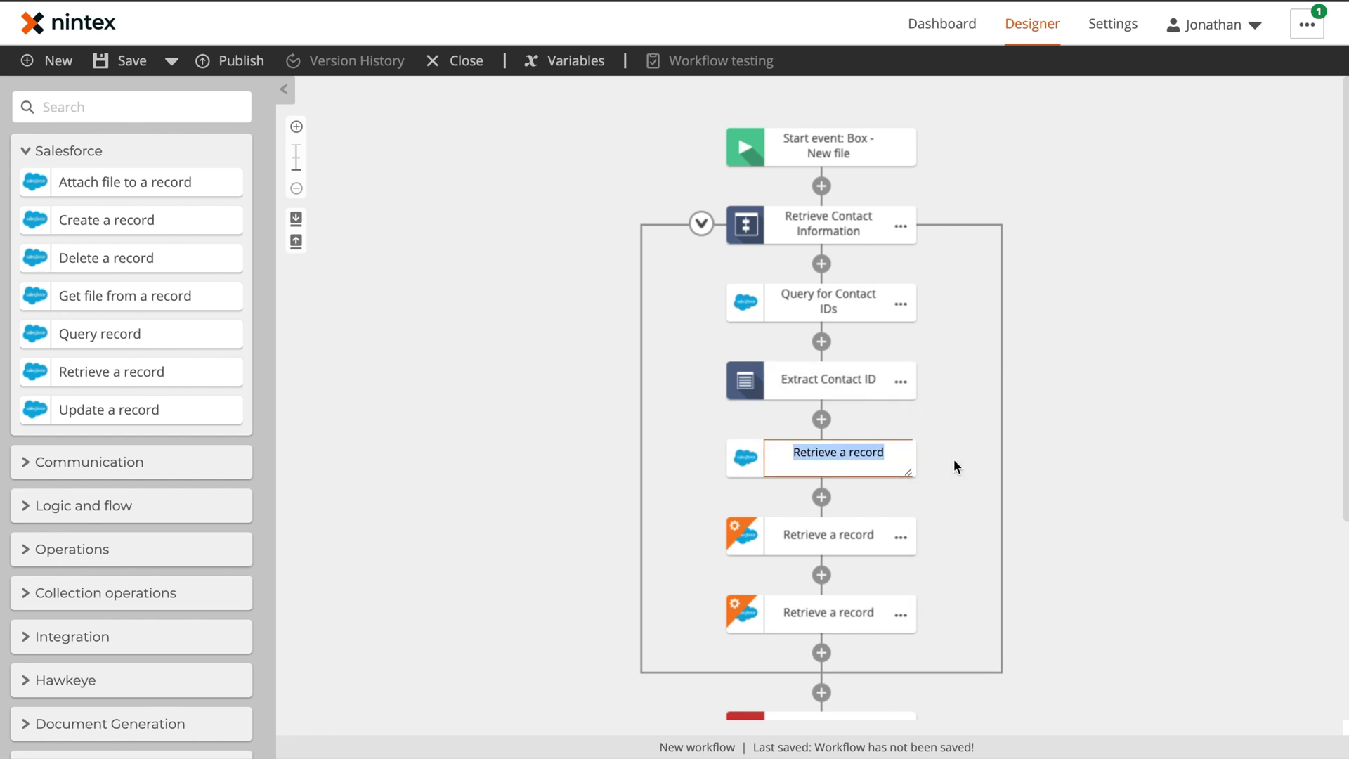
pyautogui.press('Right')
pyautogui.press('BackSpace')
pyautogui.press('BackSpace')
pyautogui.press('BackSpace')
pyautogui.press('BackSpace')
pyautogui.press('BackSpace')
pyautogui.press('BackSpace')
pyautogui.press('BackSpace')
pyautogui.press('BackSpace')
pyautogui.write('C')
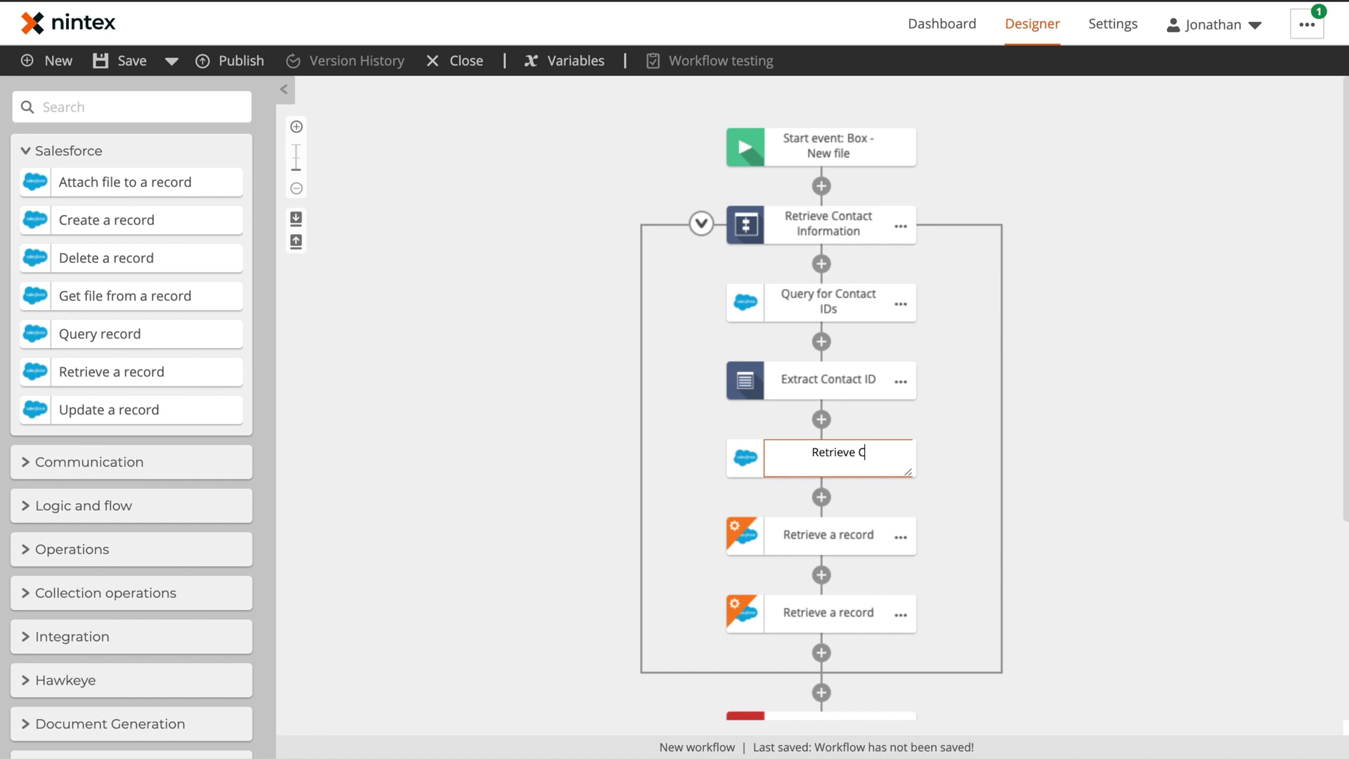
pyautogui.write('ontact Informatio')
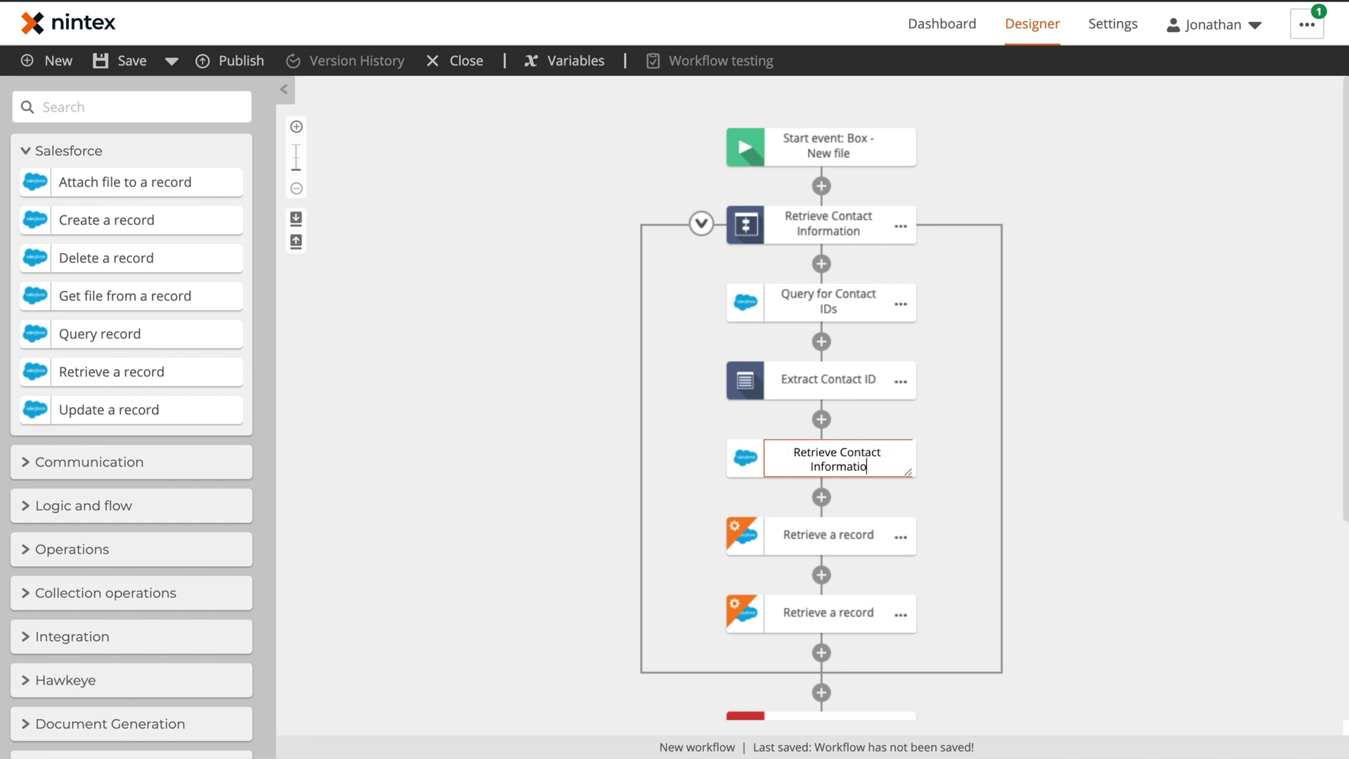
pyautogui.write('n')
pyautogui.press('Return')
pyautogui.click(901, 537)
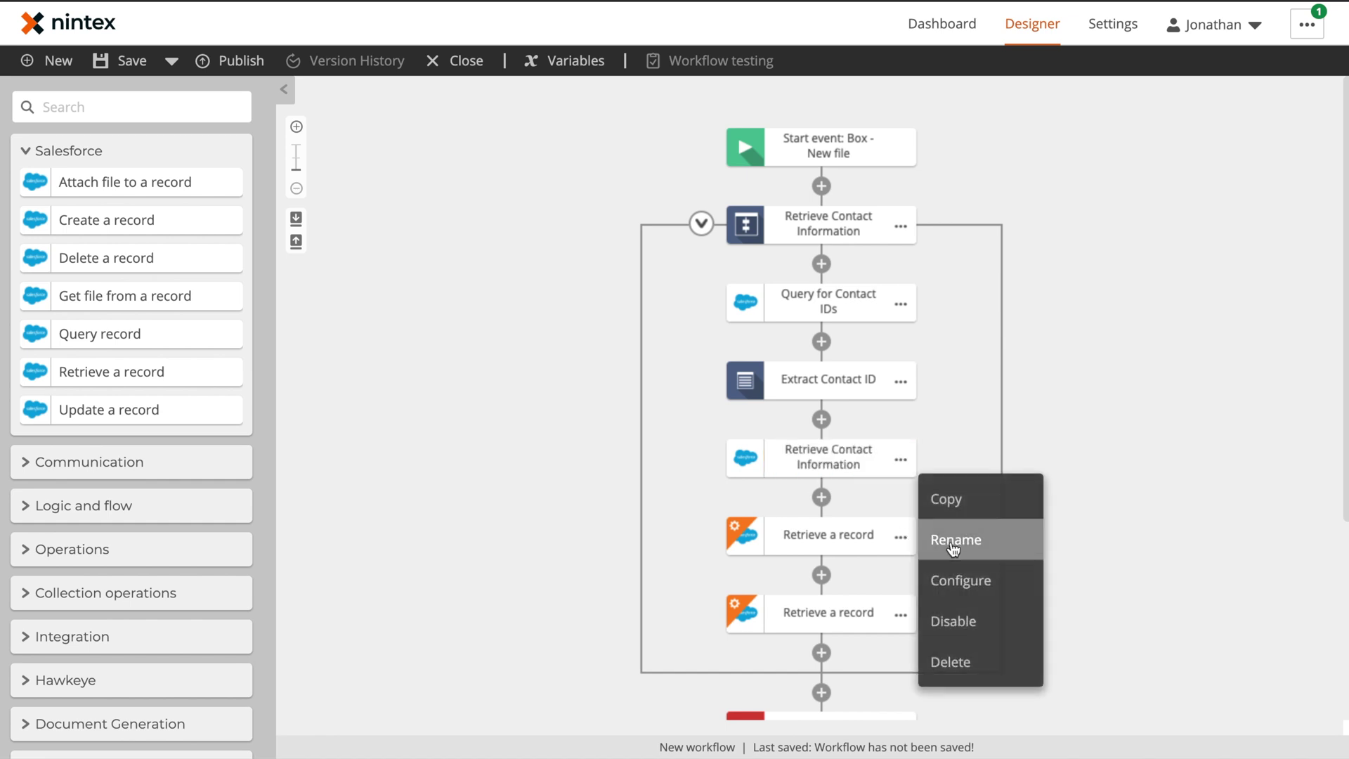
pyautogui.click(979, 536)
pyautogui.press('Right')
pyautogui.press('BackSpace')
pyautogui.press('BackSpace')
pyautogui.press('BackSpace')
pyautogui.press('BackSpace')
pyautogui.press('BackSpace')
pyautogui.press('BackSpace')
pyautogui.press('BackSpace')
pyautogui.press('BackSpace')
pyautogui.press('BackSpace')
pyautogui.write('Owner ID')
pyautogui.press('Return')
# Rename the last Retrieve a record step to 'Retrieve Owner Information'.
pyautogui.click(901, 614)
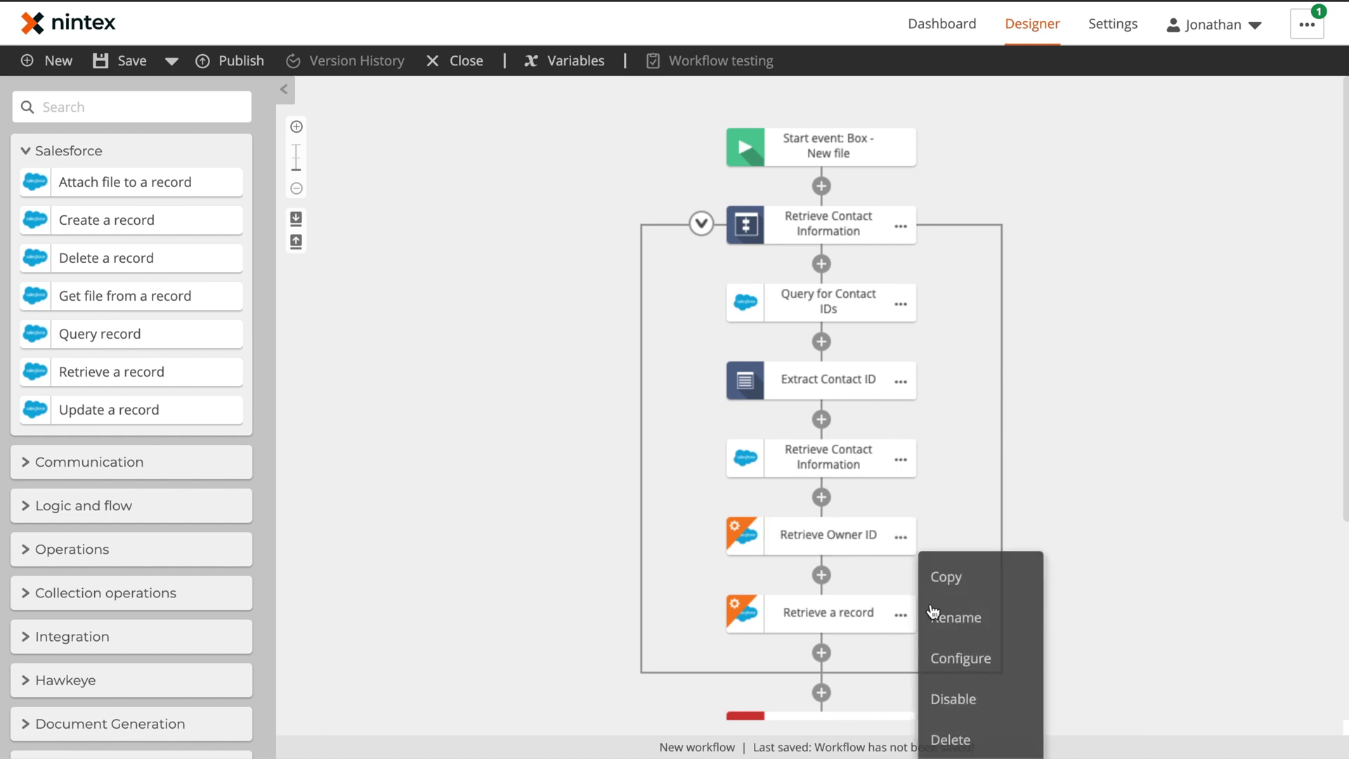
pyautogui.click(979, 614)
pyautogui.press('Right')
pyautogui.press('BackSpace')
pyautogui.press('BackSpace')
pyautogui.press('BackSpace')
pyautogui.press('BackSpace')
pyautogui.press('BackSpace')
pyautogui.press('BackSpace')
pyautogui.press('BackSpace')
pyautogui.press('BackSpace')
pyautogui.press('BackSpace')
pyautogui.write('Owner Information')
pyautogui.press('Return')
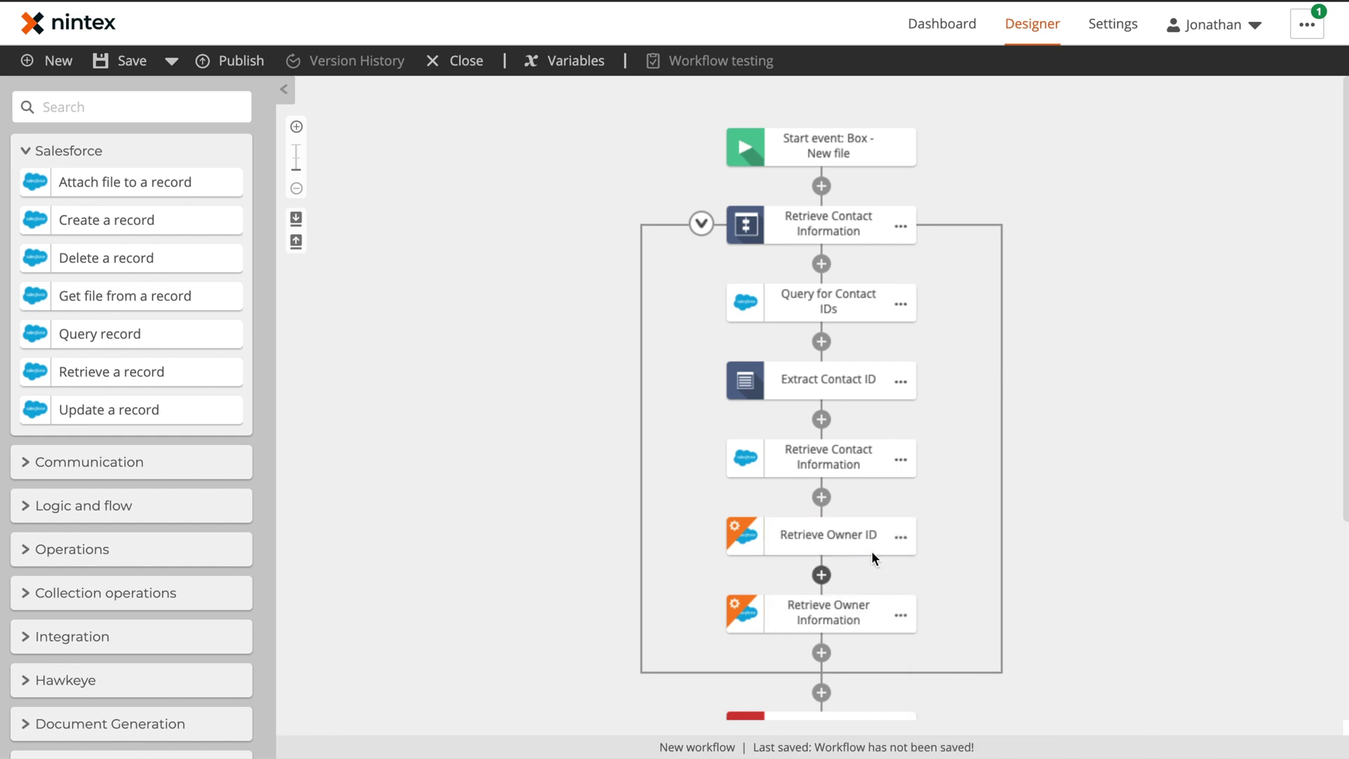
pyautogui.click(836, 529)
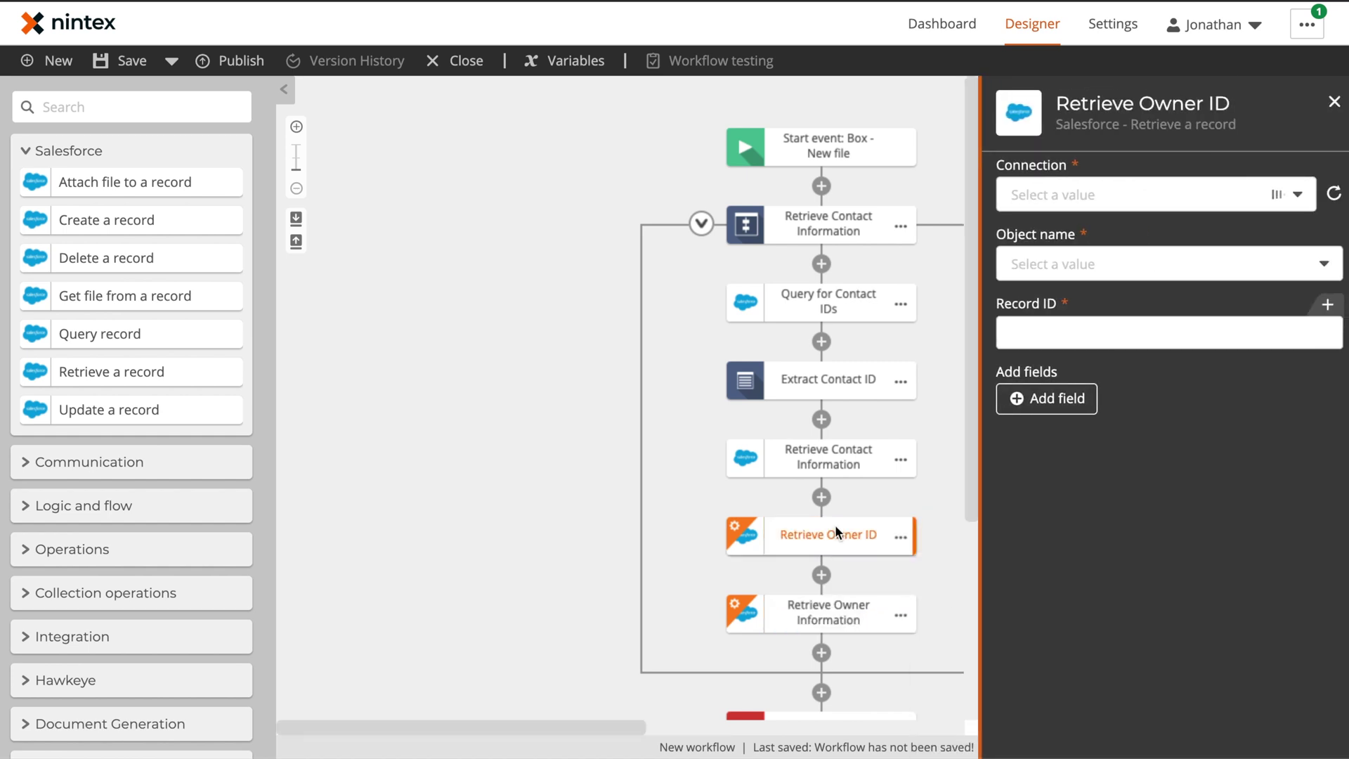
# Set Retrieve Owner ID to the Account object with Account ID as the Record ID.
pyautogui.click(1190, 267)
pyautogui.click(1022, 297)
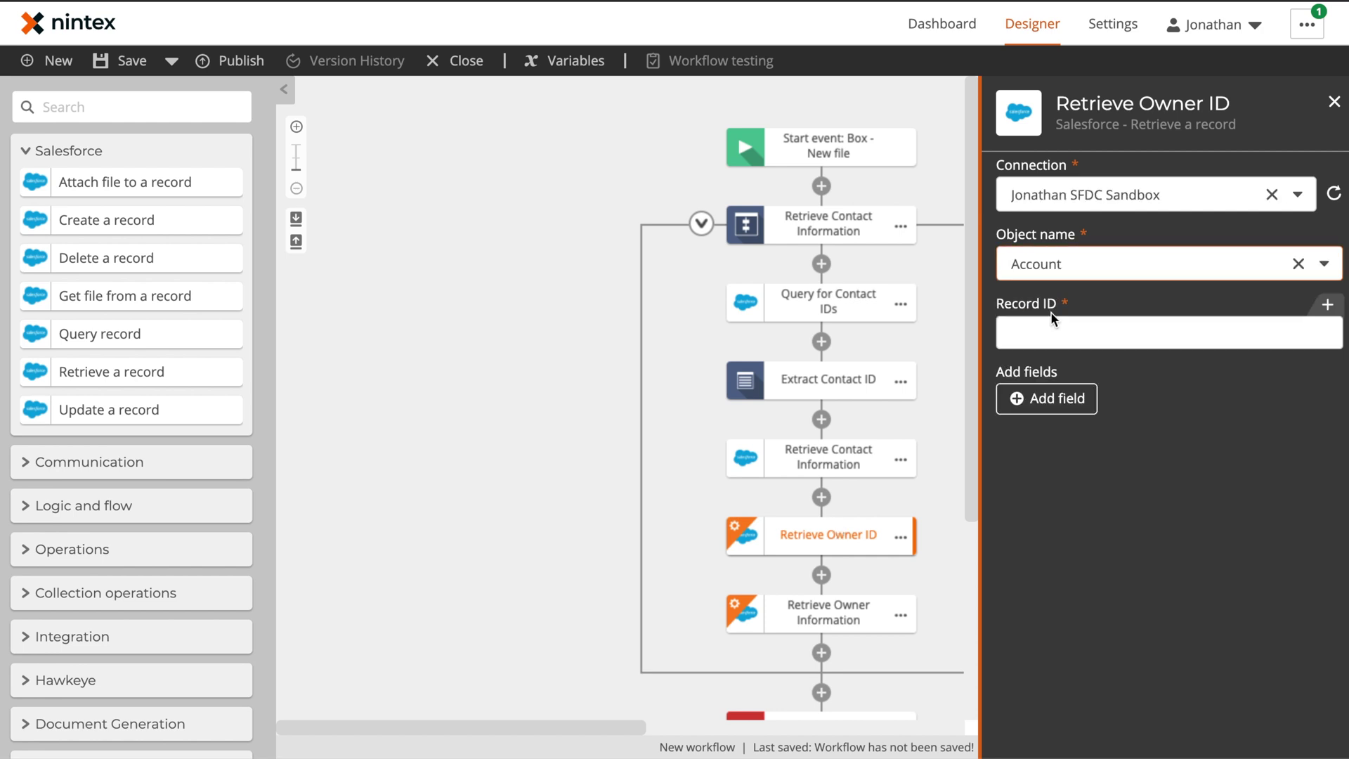
pyautogui.click(1065, 330)
pyautogui.click(1290, 309)
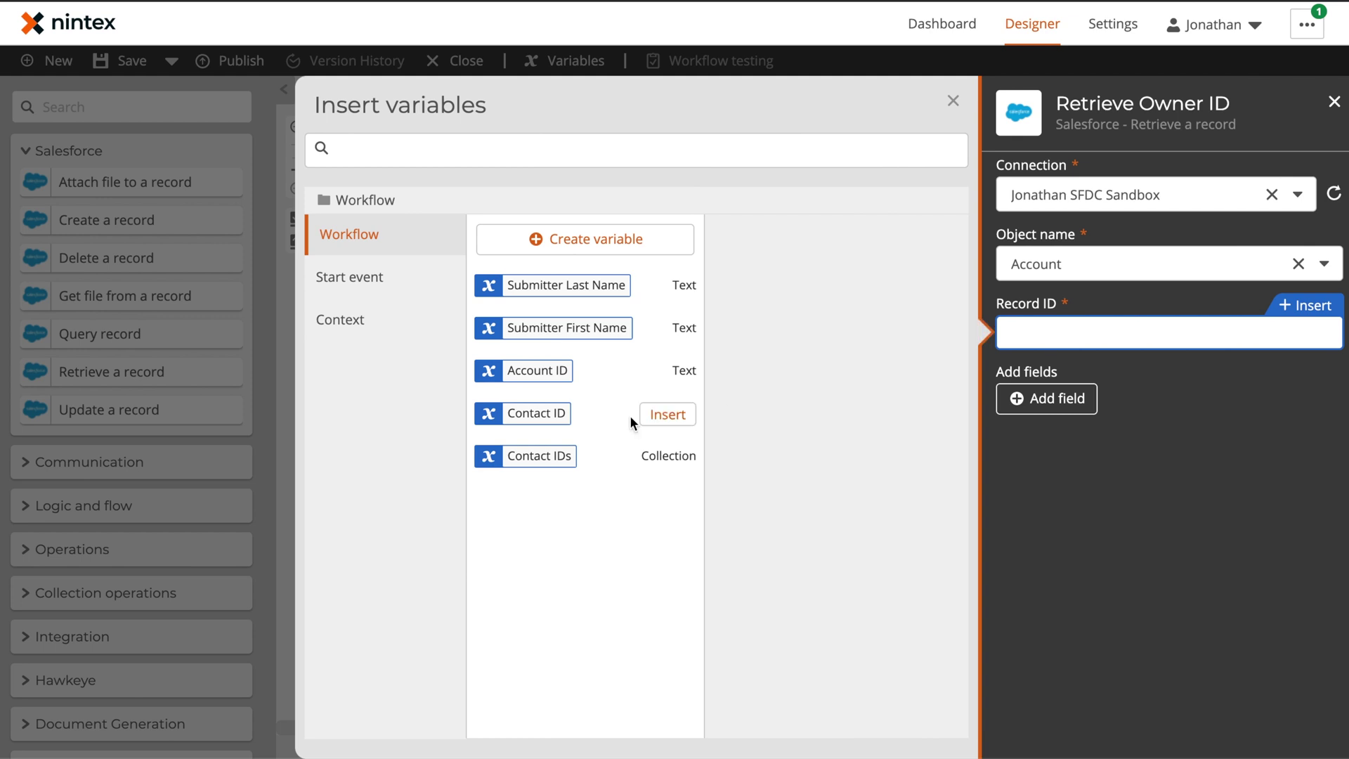
pyautogui.click(676, 378)
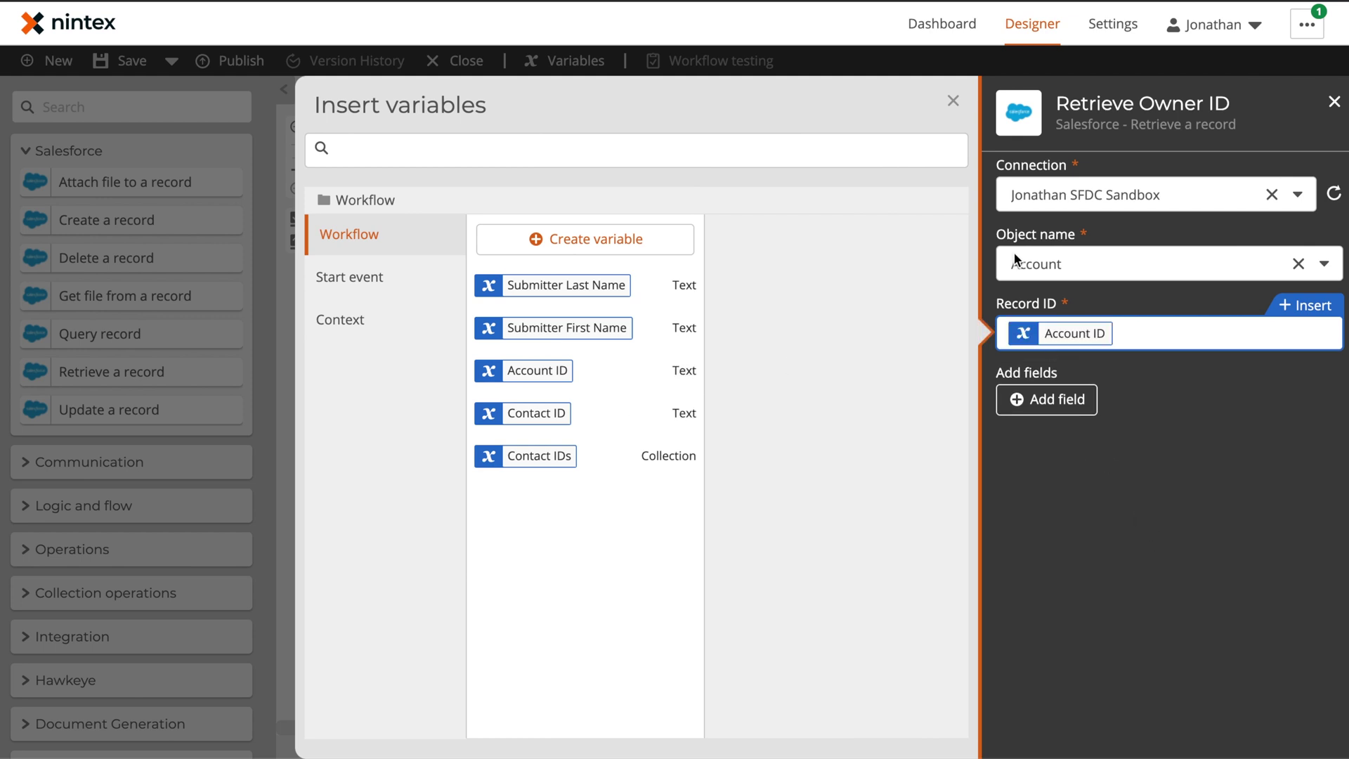
pyautogui.click(1048, 401)
# Add the Owner ID field and store it in a new Account Owner ID variable.
pyautogui.click(1069, 405)
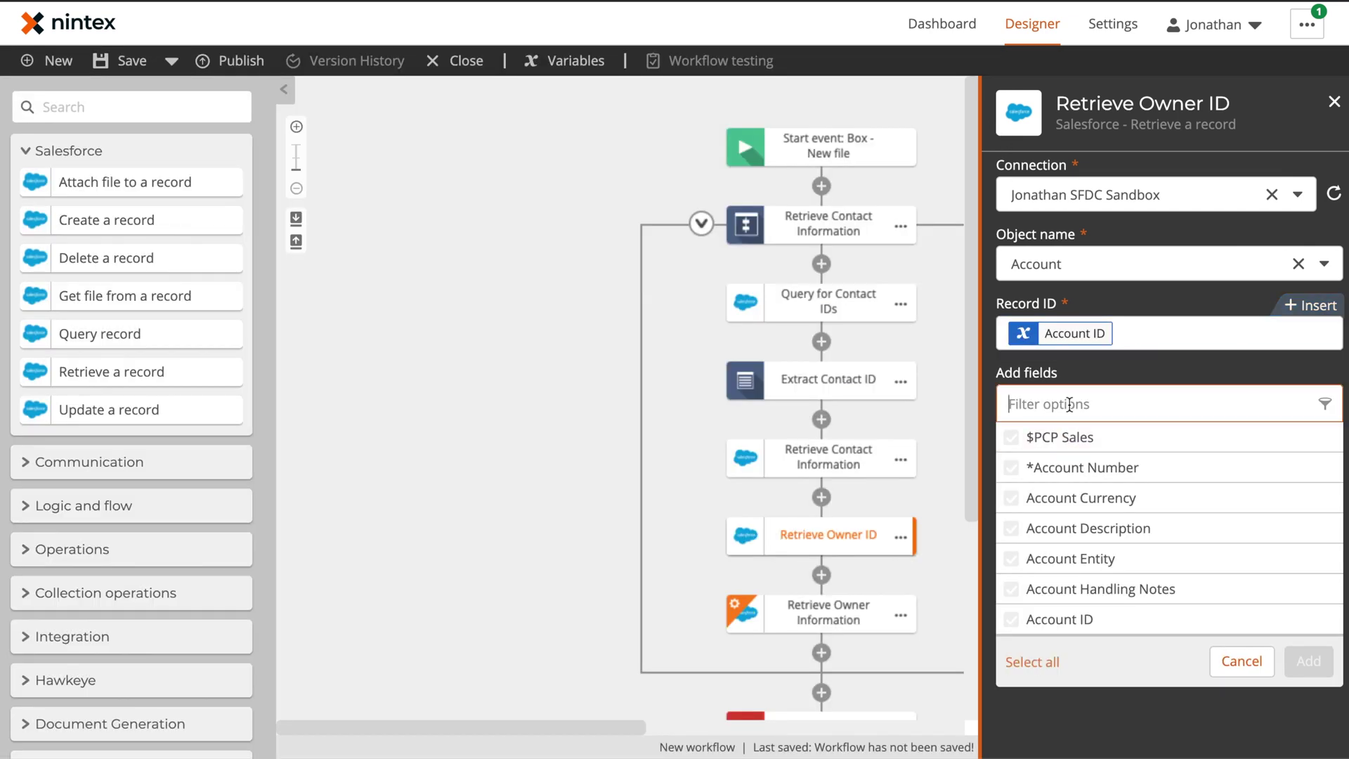
pyautogui.write('owner')
pyautogui.click(1012, 500)
pyautogui.click(1309, 662)
pyautogui.click(1125, 467)
pyautogui.click(1026, 500)
pyautogui.click(382, 274)
pyautogui.click(350, 234)
pyautogui.click(595, 239)
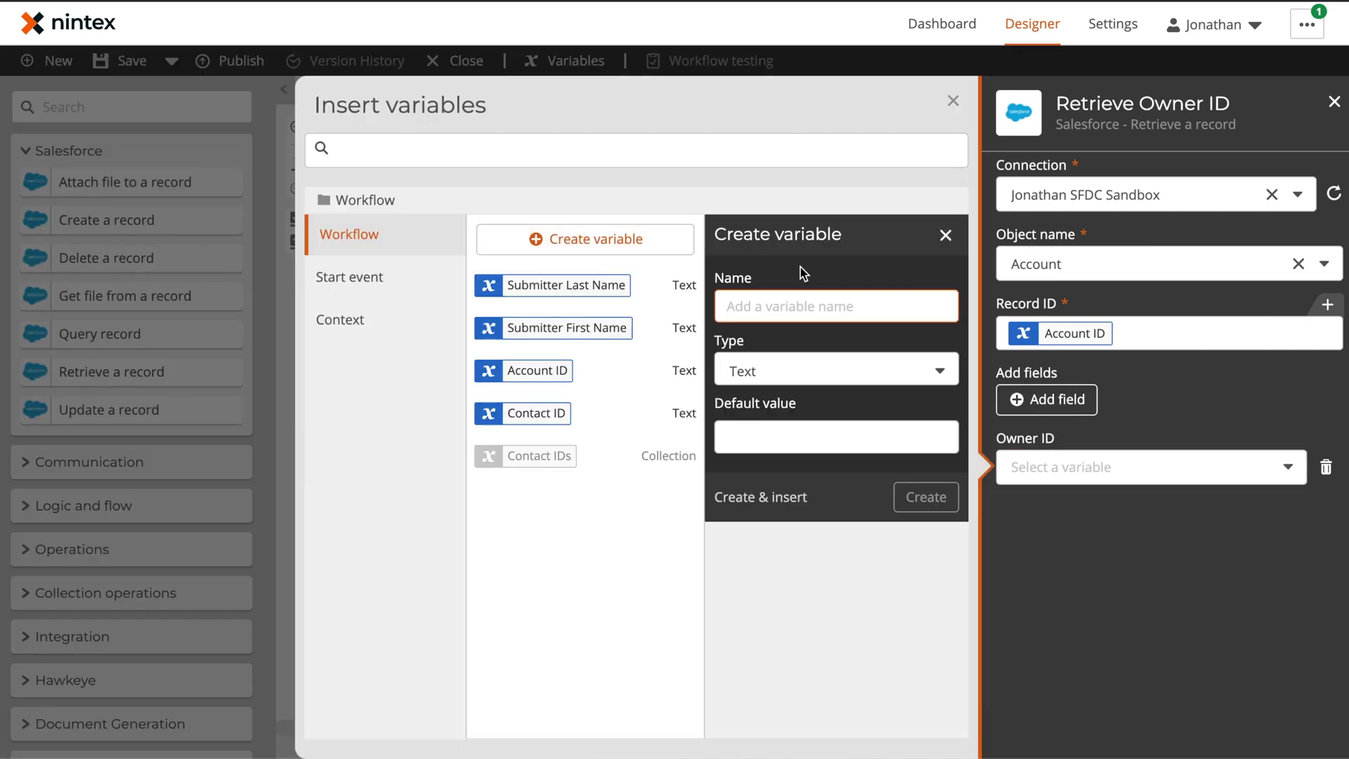
pyautogui.write('Account Owner ID')
pyautogui.click(927, 497)
# Map the Email field to a new Owner Email variable in Retrieve Owner Information, then collapse the loop.
pyautogui.click(572, 277)
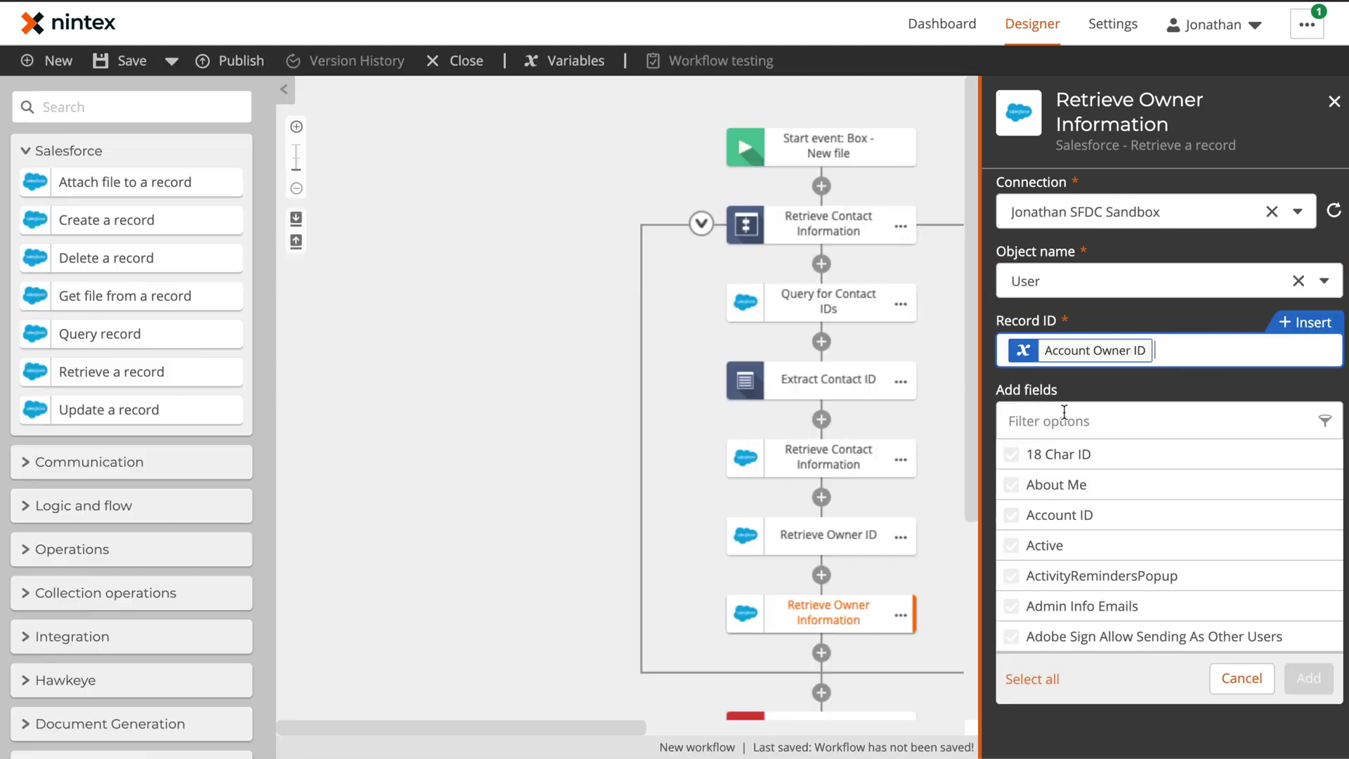
pyautogui.write('Email')
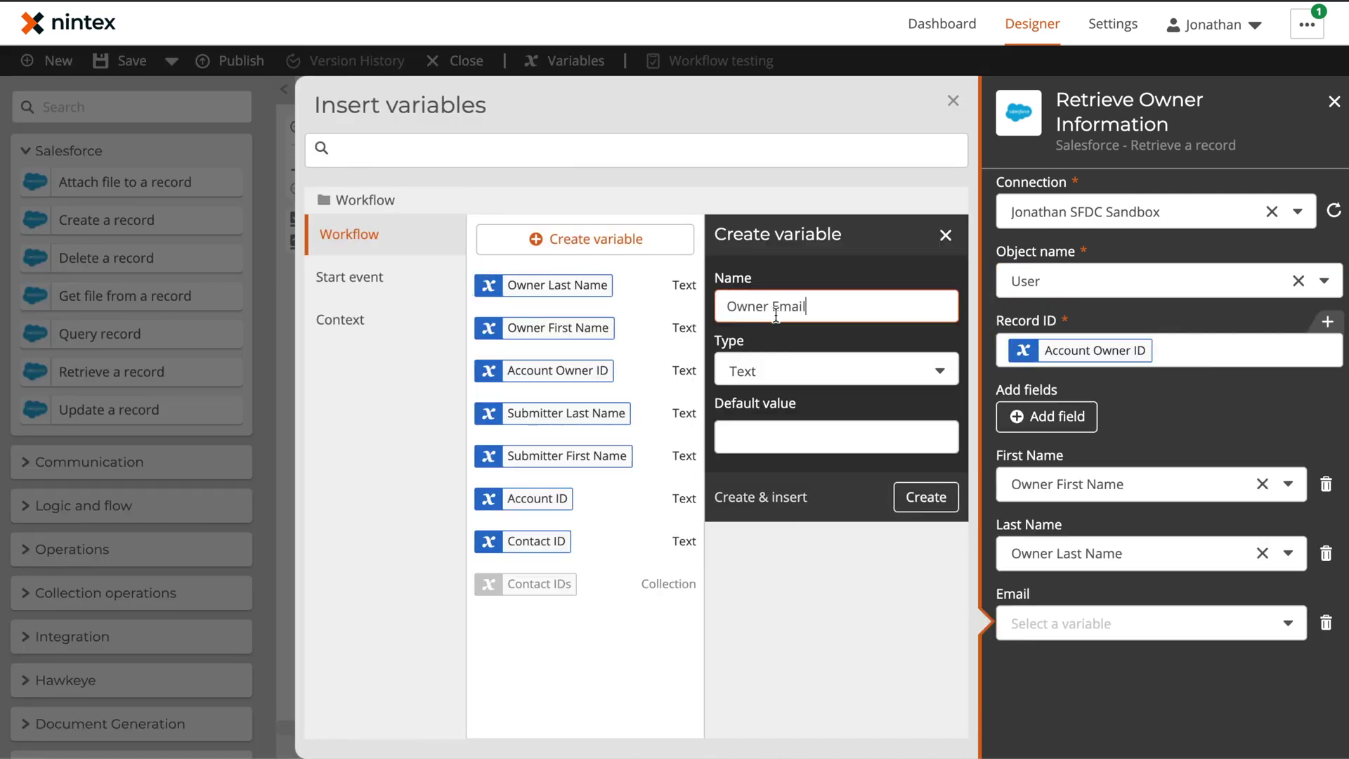
pyautogui.click(926, 497)
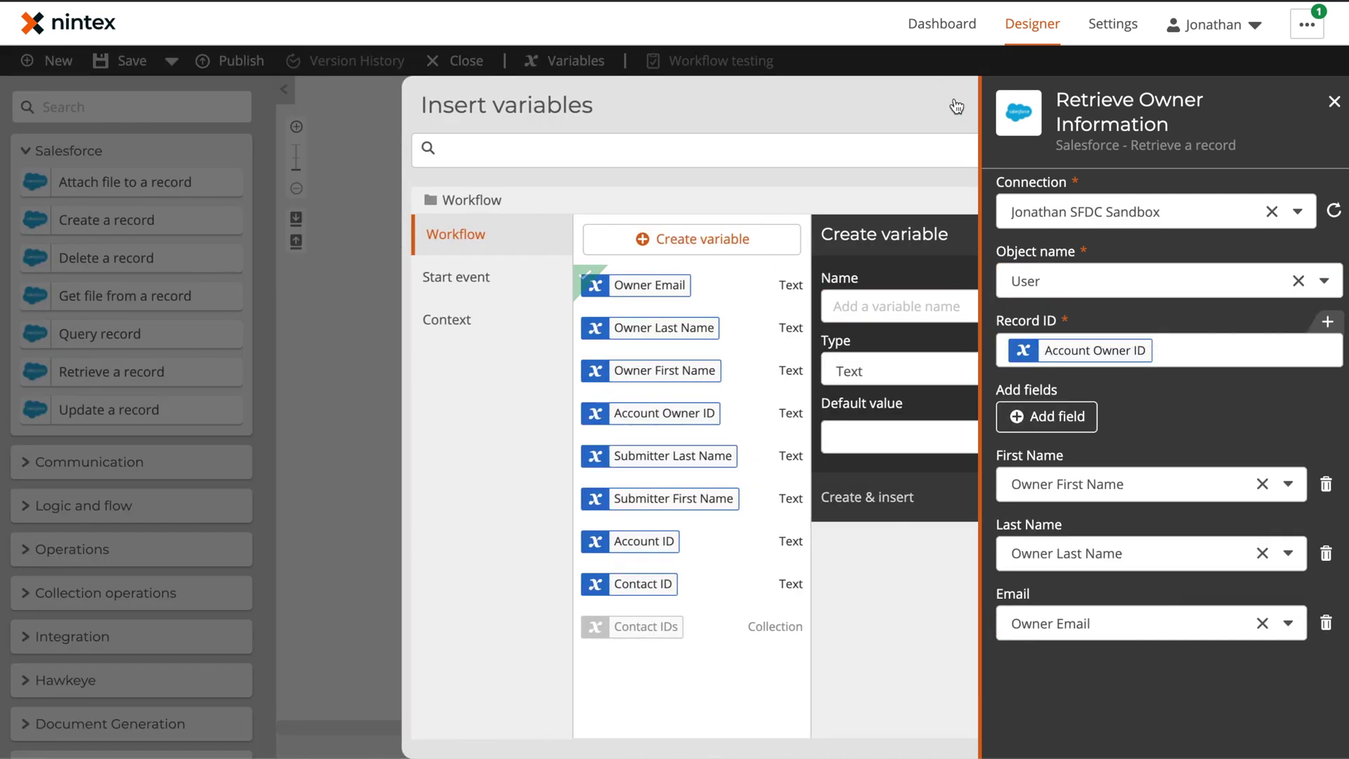
pyautogui.click(953, 100)
pyautogui.click(551, 520)
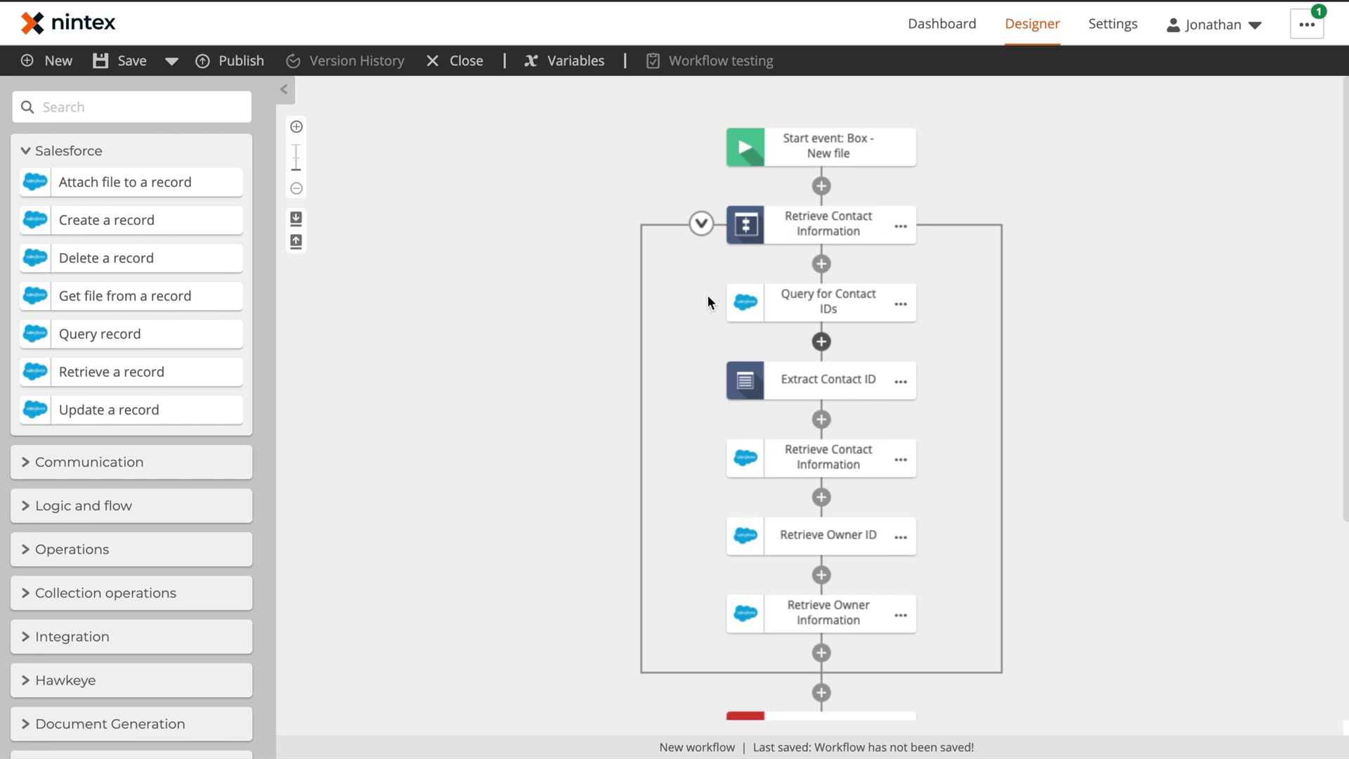
pyautogui.click(701, 224)
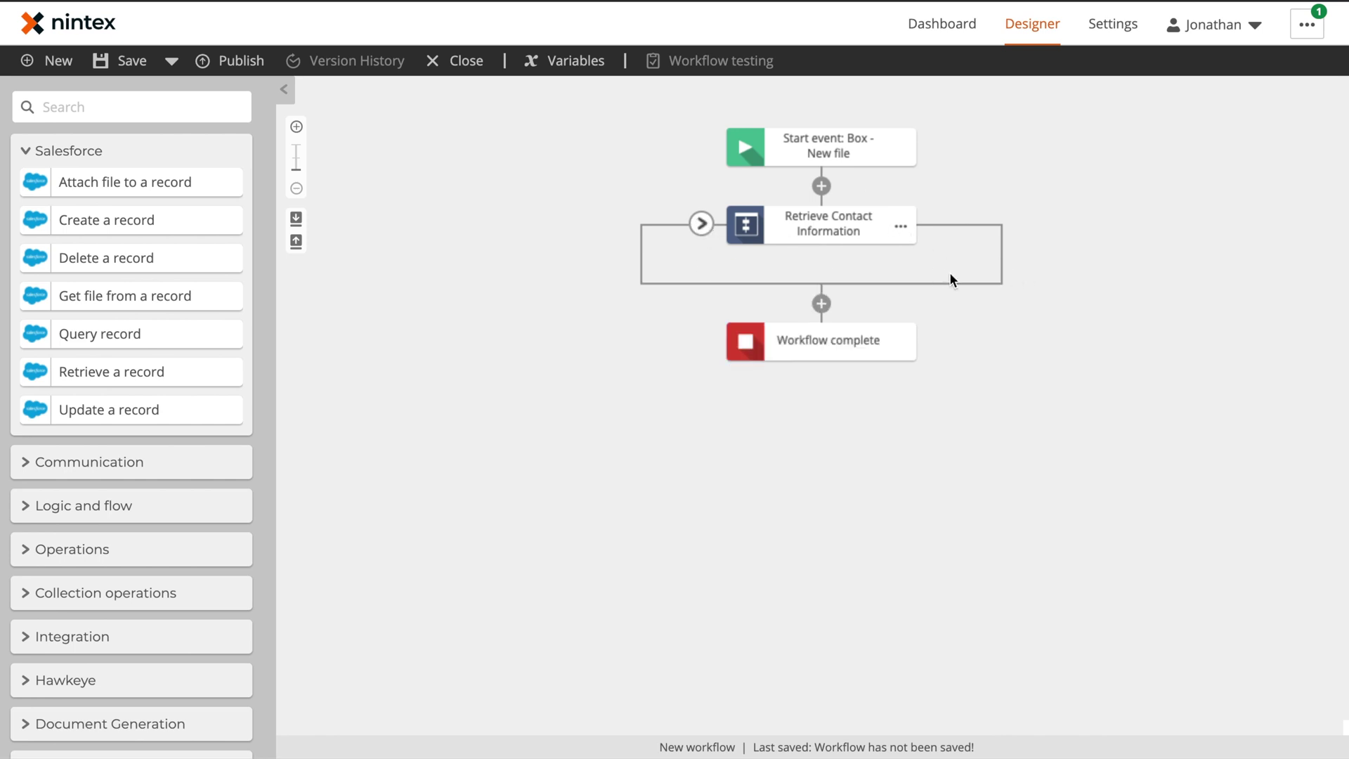
# Search 'bra' and add a Branch by stage step below the loop.
pyautogui.click(81, 95)
pyautogui.write('br')
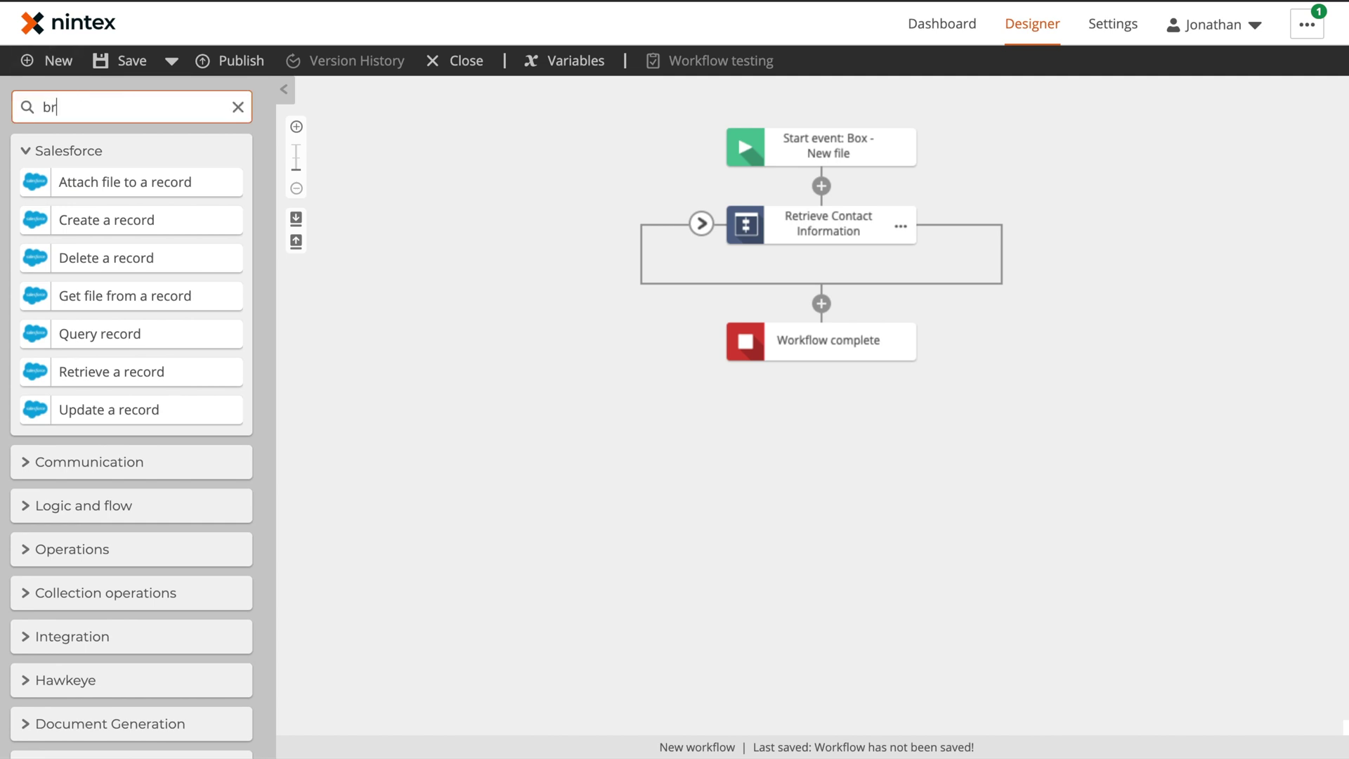
pyautogui.write('ac')
pyautogui.press('BackSpace')
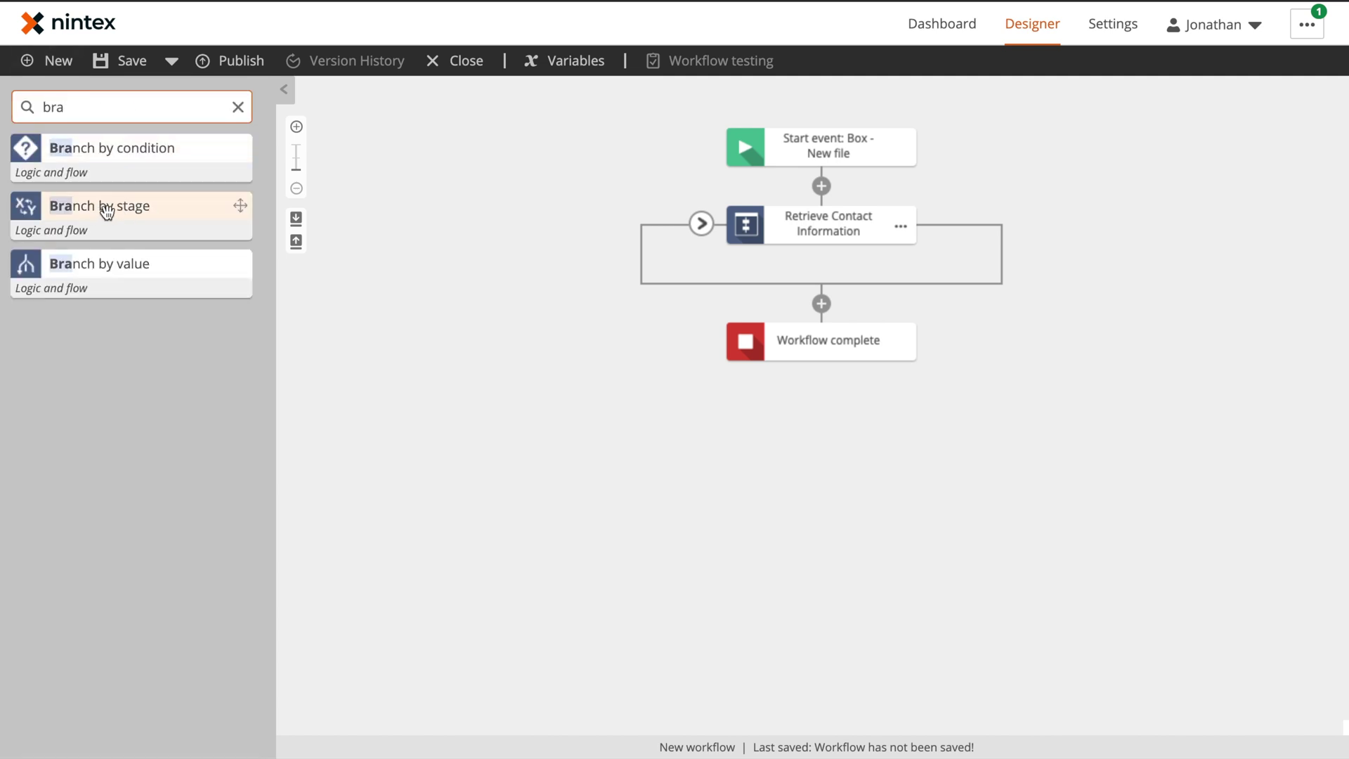
pyautogui.moveTo(141, 204); pyautogui.dragTo(839, 307)
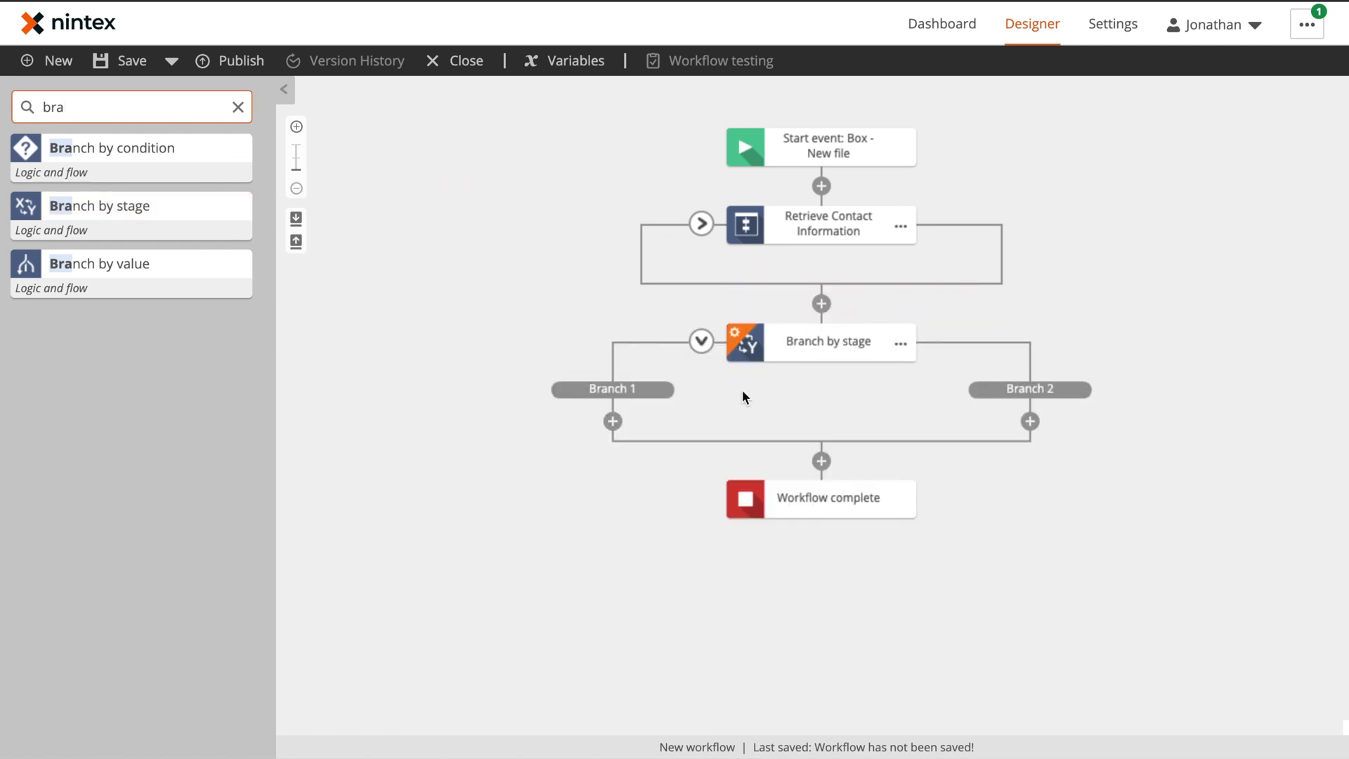
# Add two more branches and name the first two Internal Review and Customer Review.
pyautogui.click(817, 344)
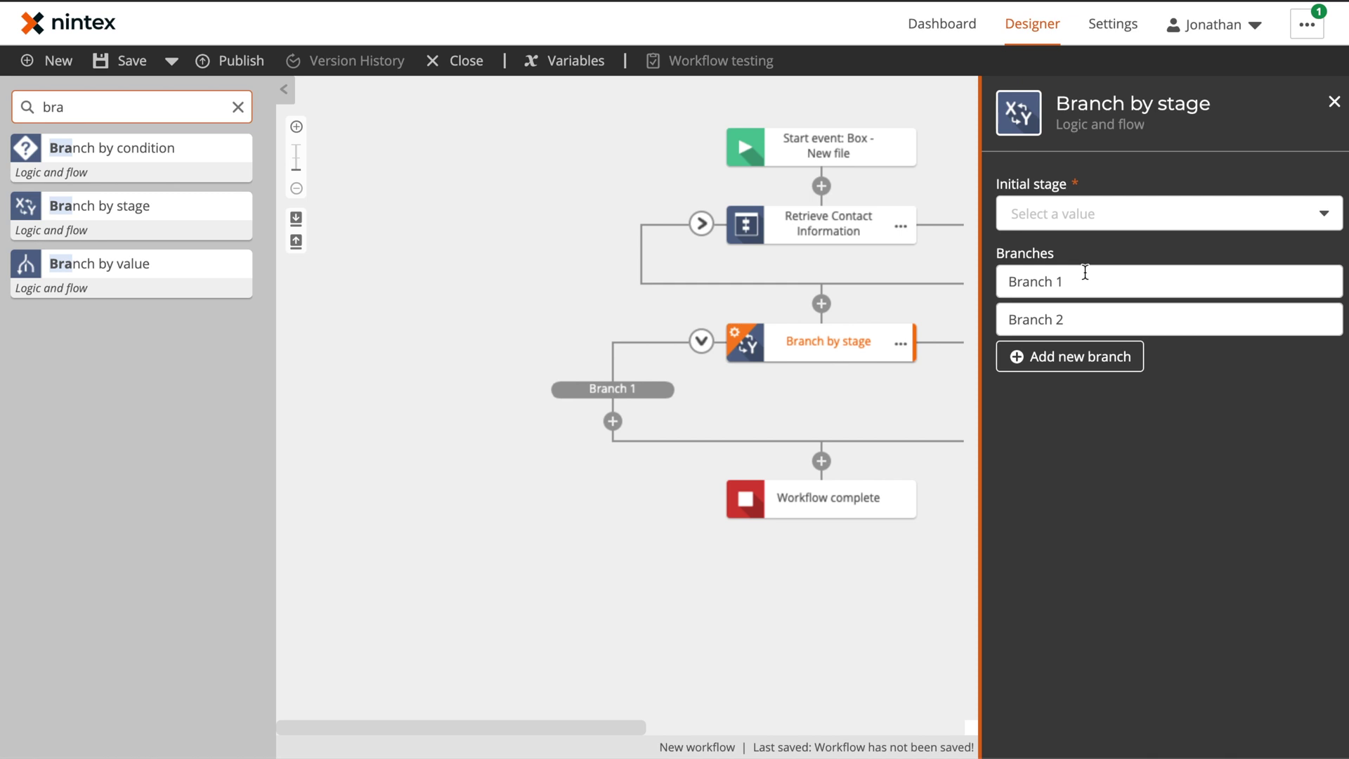
pyautogui.click(1085, 356)
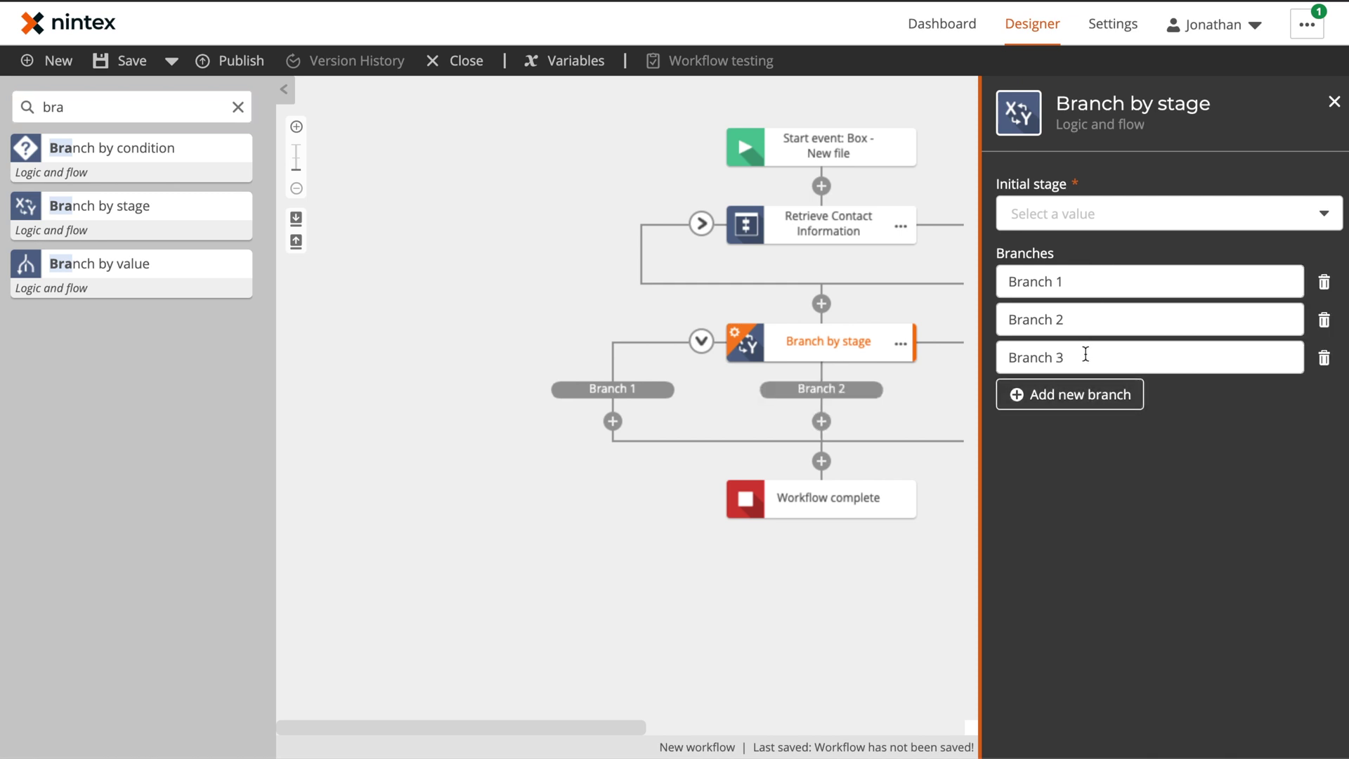
pyautogui.click(1088, 394)
pyautogui.click(1082, 279)
pyautogui.tripleClick(1083, 279)
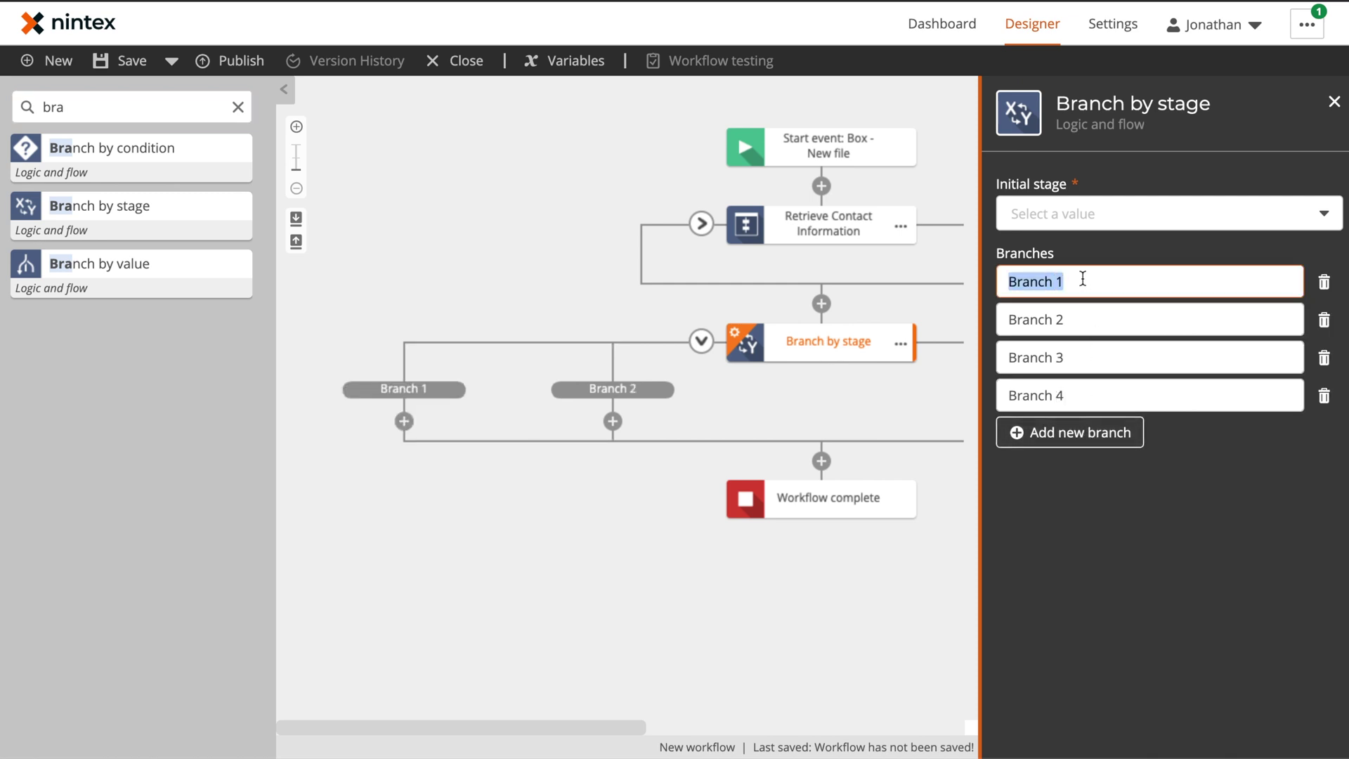
pyautogui.write('Internal Review')
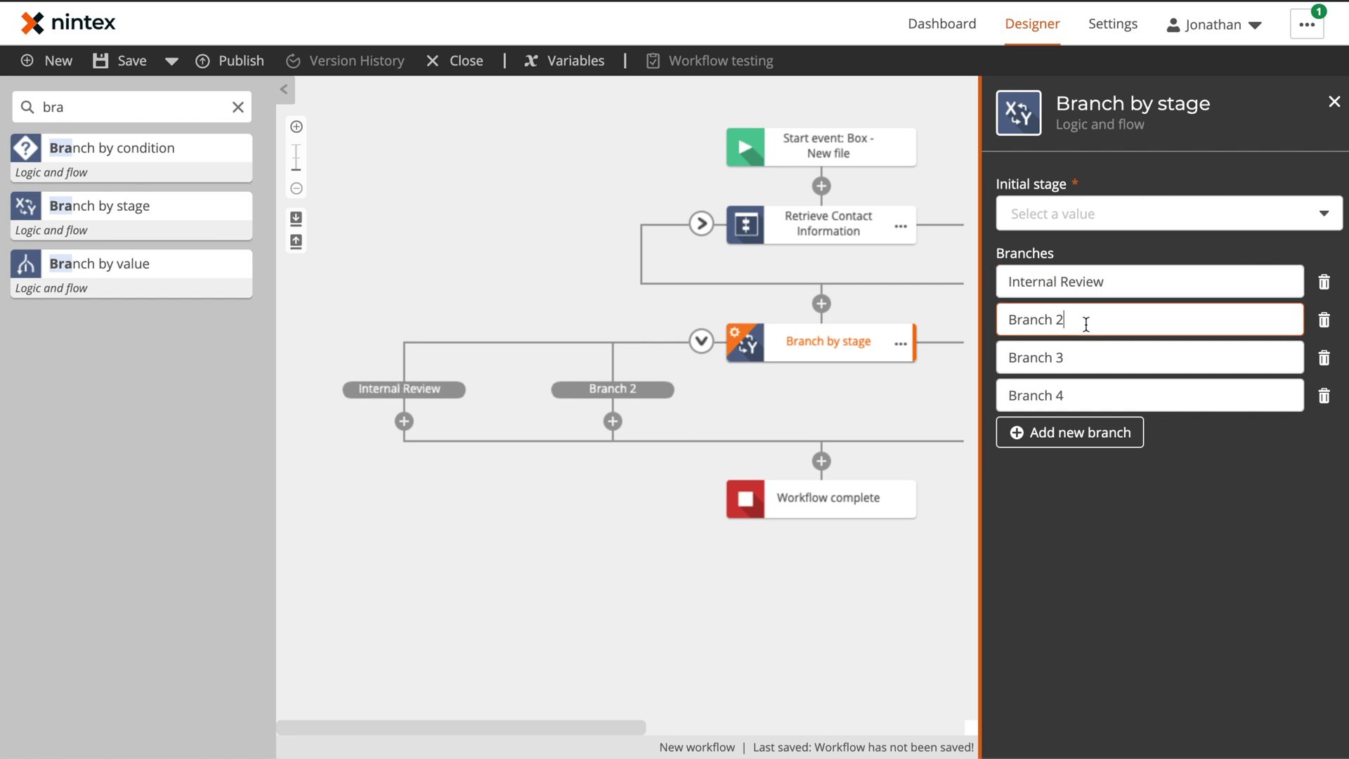
pyautogui.tripleClick(1086, 324)
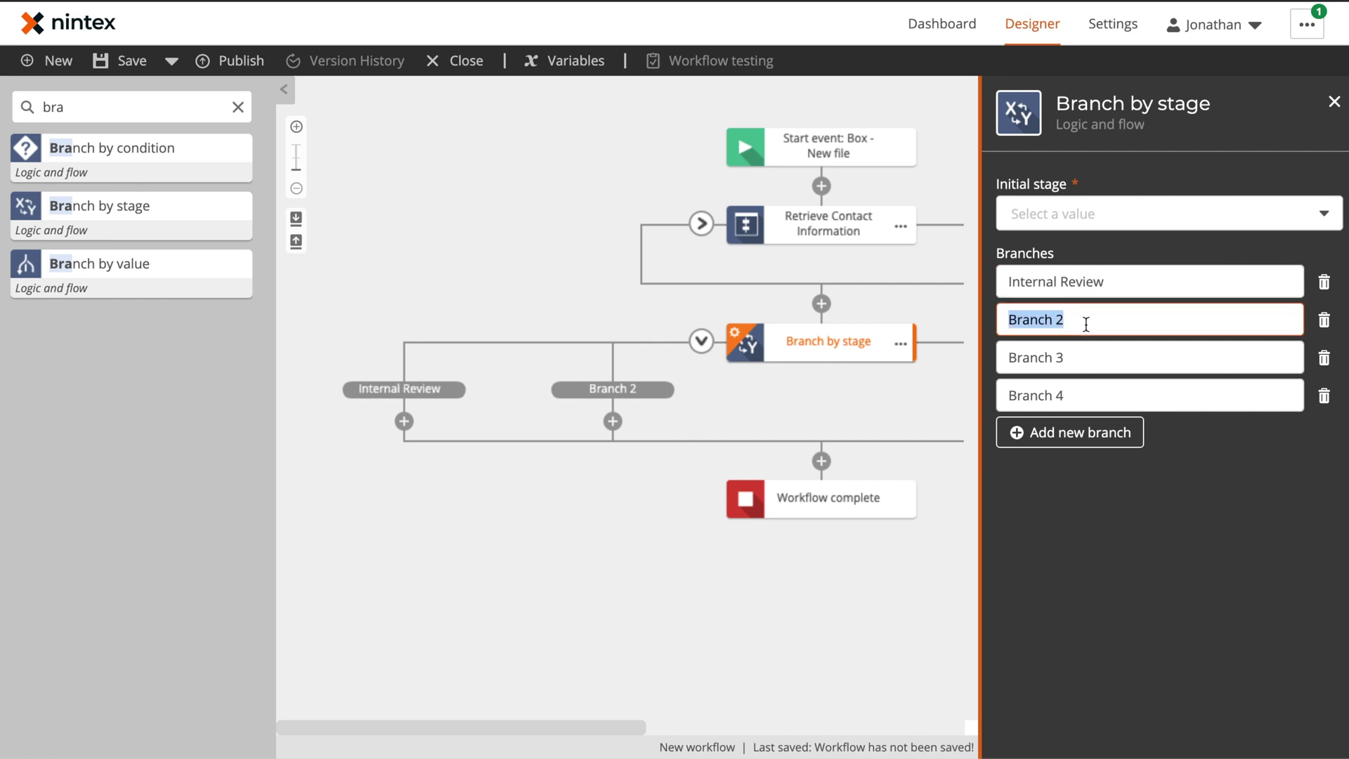
pyautogui.write('Customer Review')
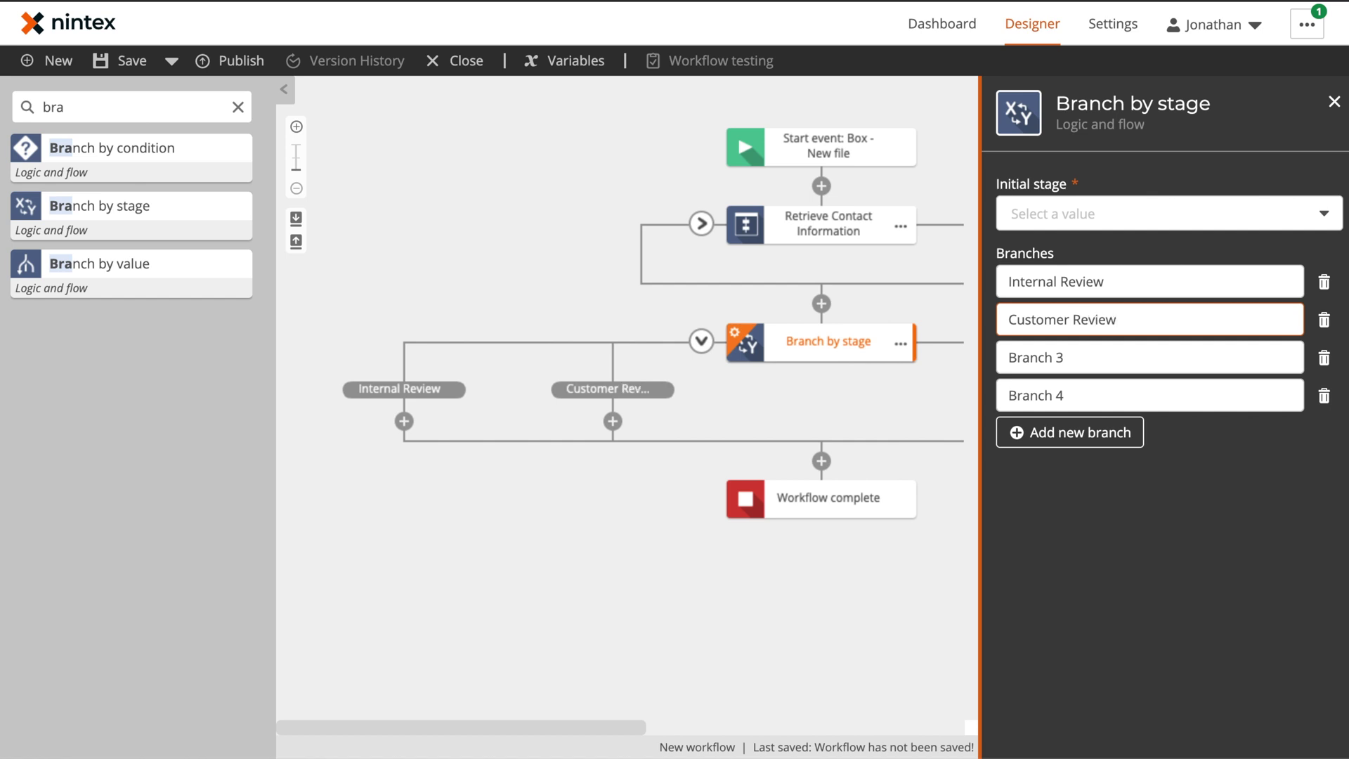
# Name the third and fourth branches Legal Review and Sign and Store.
pyautogui.click(1085, 368)
pyautogui.hotkey('ctrl', 'a')
pyautogui.write('Le')
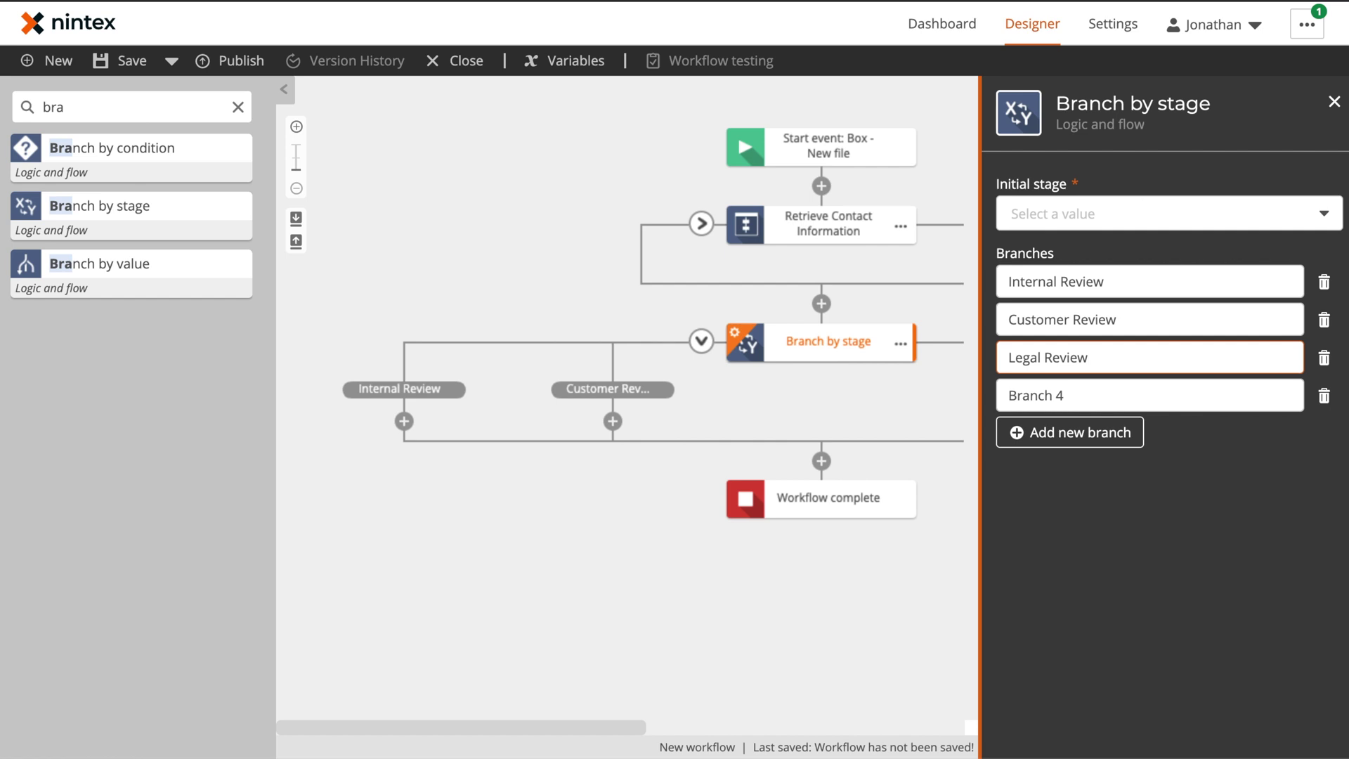
pyautogui.click(1110, 388)
pyautogui.hotkey('ctrl', 'a')
pyautogui.write('Si')
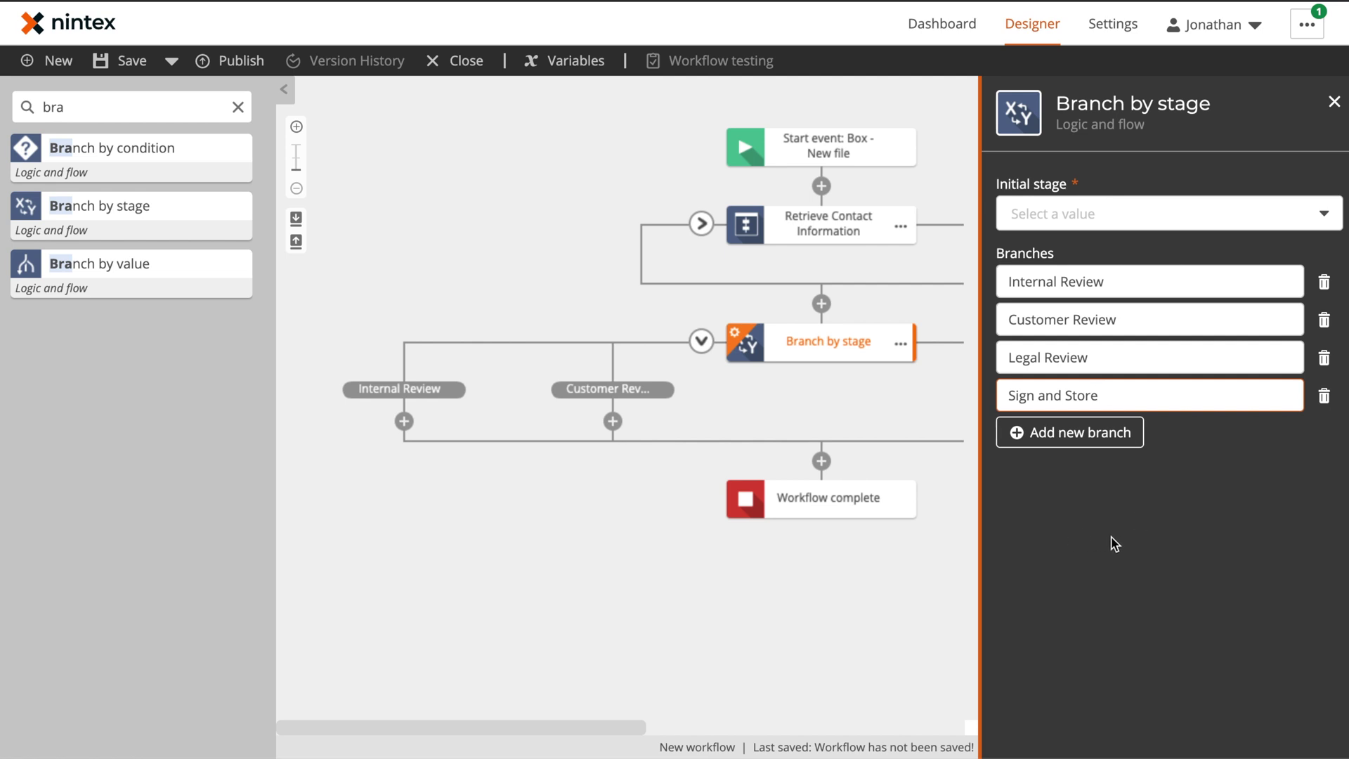
# Make Internal Review the initial stage of the Branch by stage step.
pyautogui.click(646, 599)
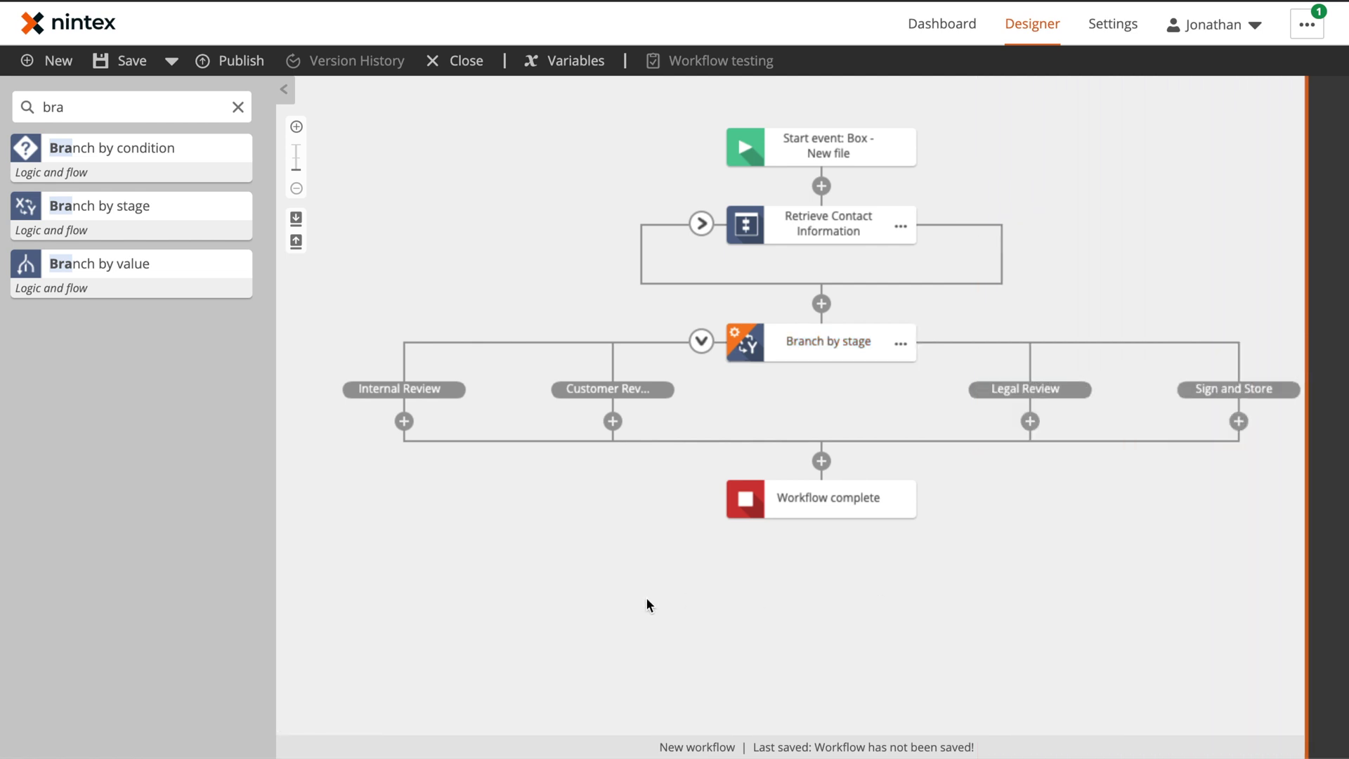
pyautogui.click(823, 341)
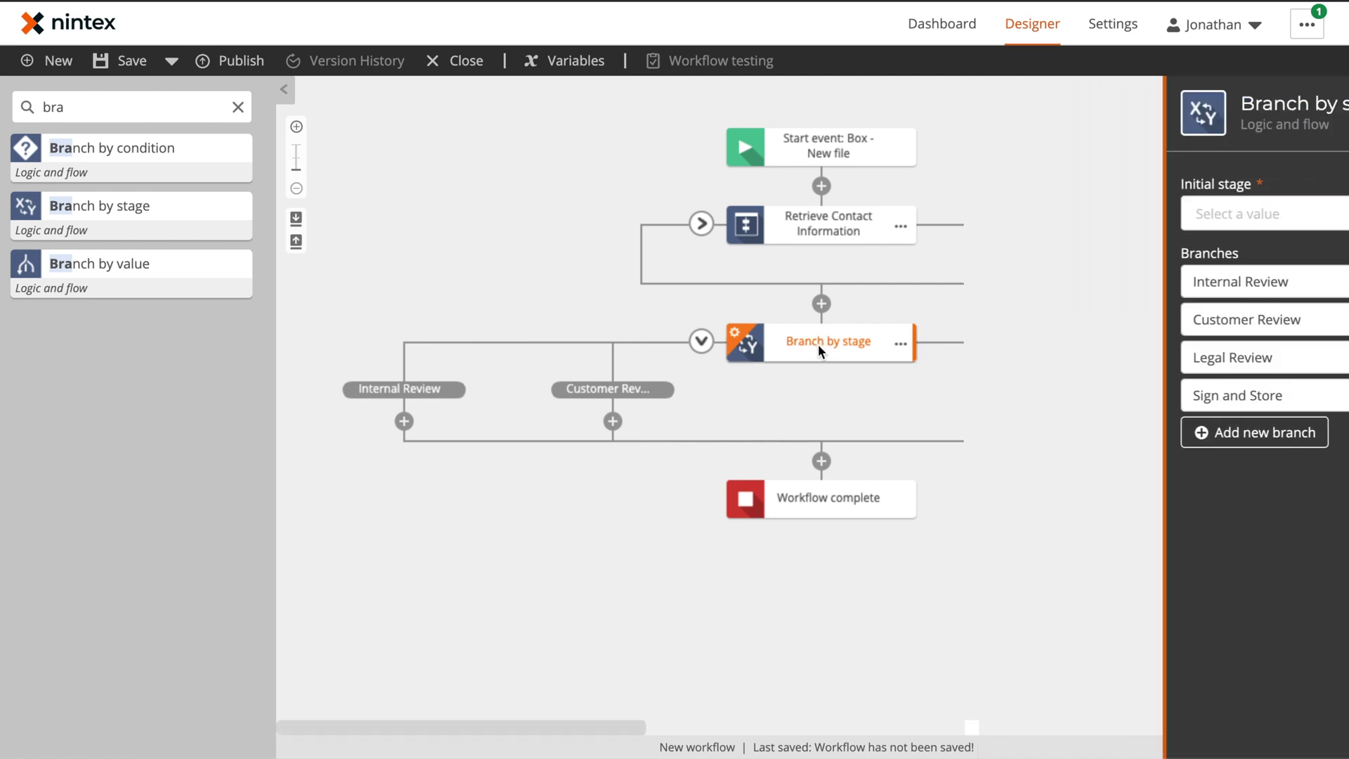
pyautogui.click(1100, 215)
pyautogui.click(1075, 282)
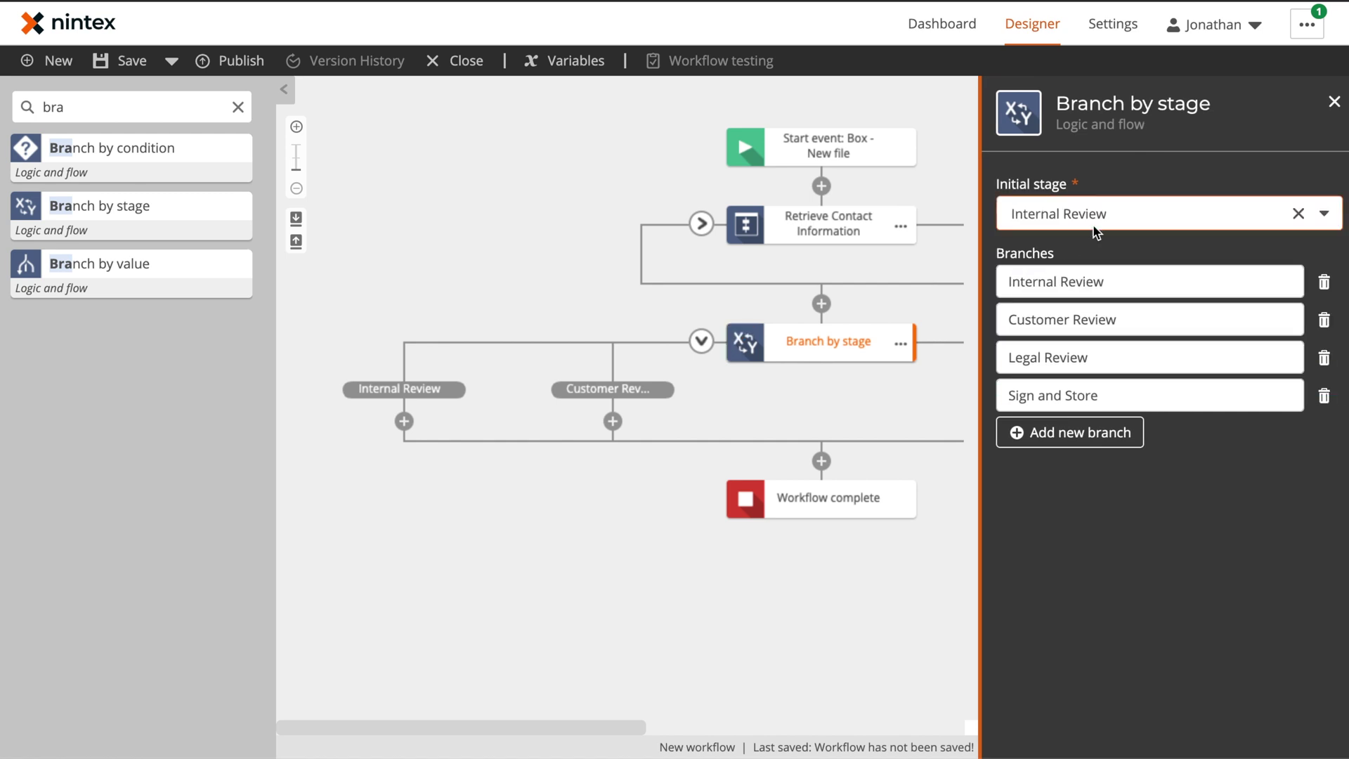
pyautogui.click(462, 247)
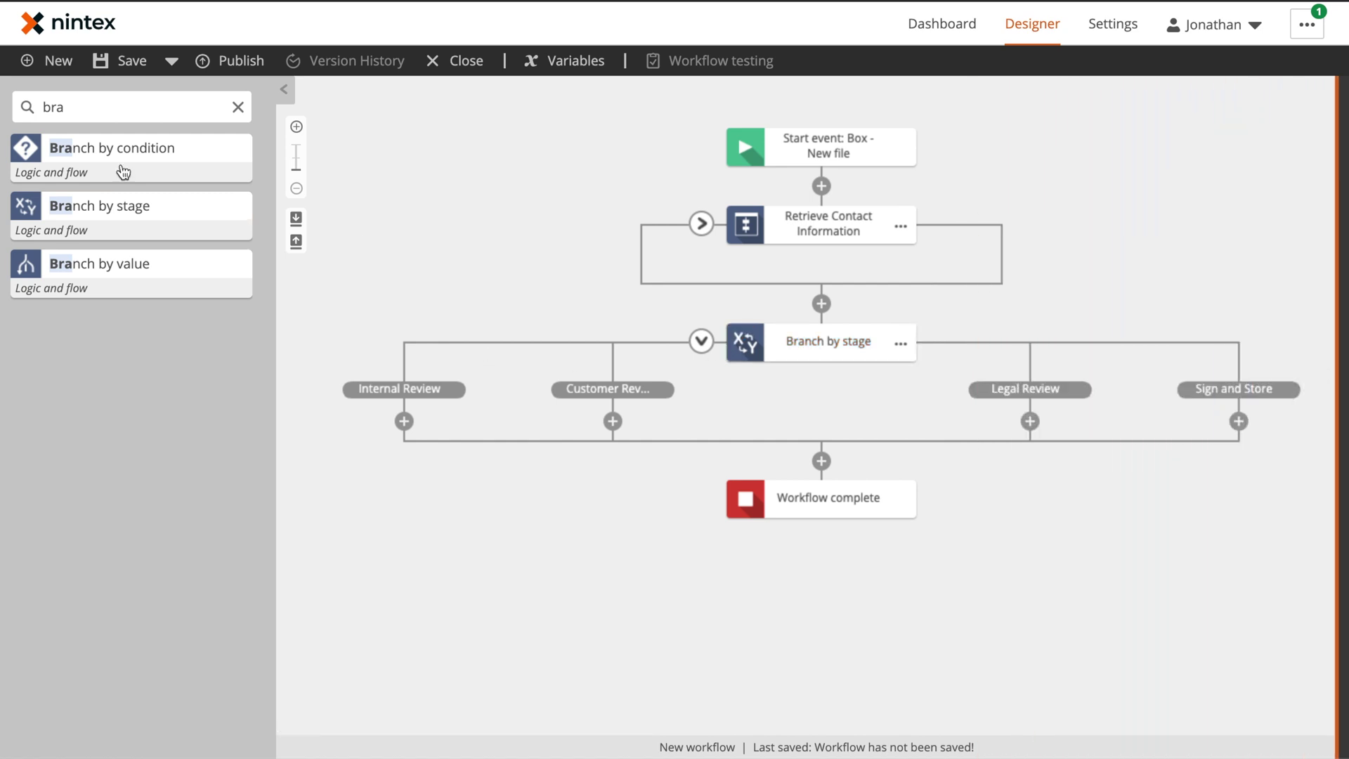
pyautogui.doubleClick(107, 104)
# Place an Assign a task step under Internal Review and paste copies under Customer Review and Legal Review.
pyautogui.press('BackSpace')
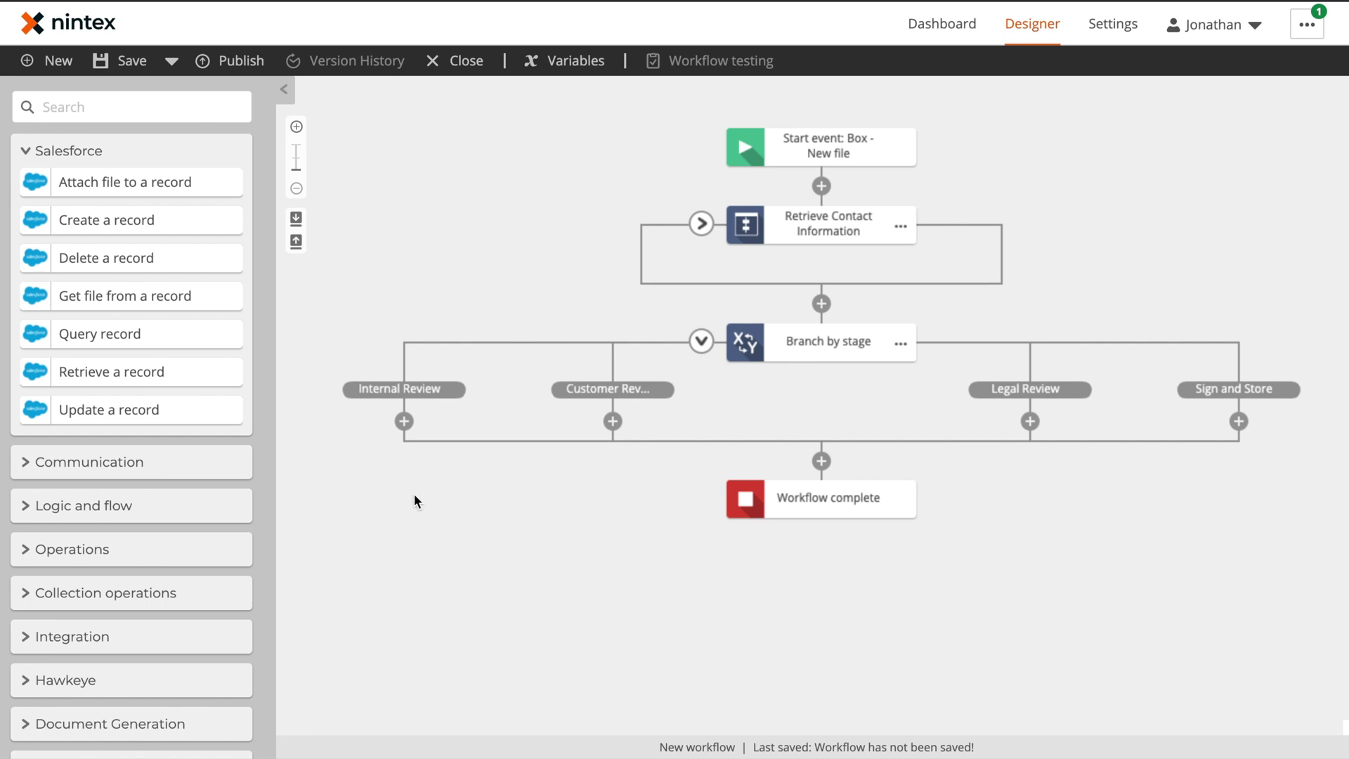
pyautogui.click(30, 470)
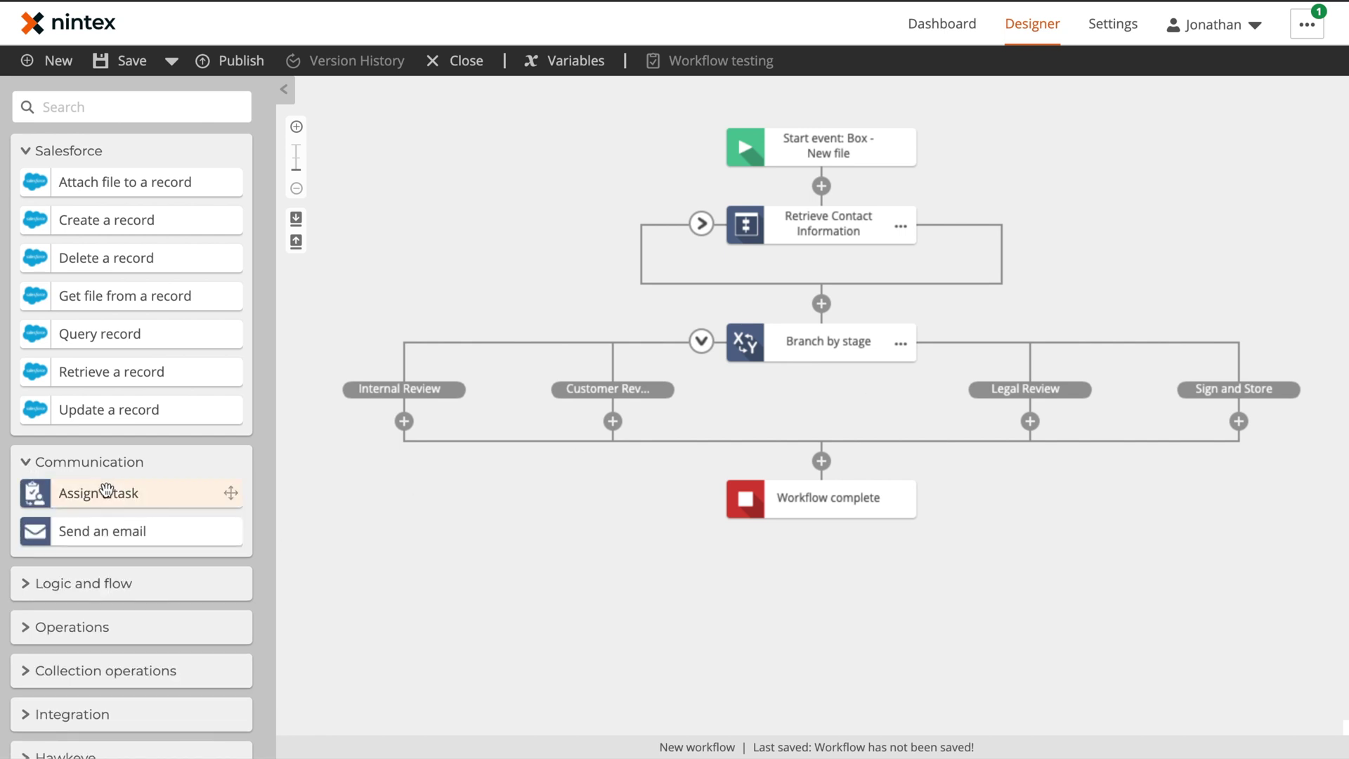
pyautogui.moveTo(105, 492); pyautogui.dragTo(387, 414)
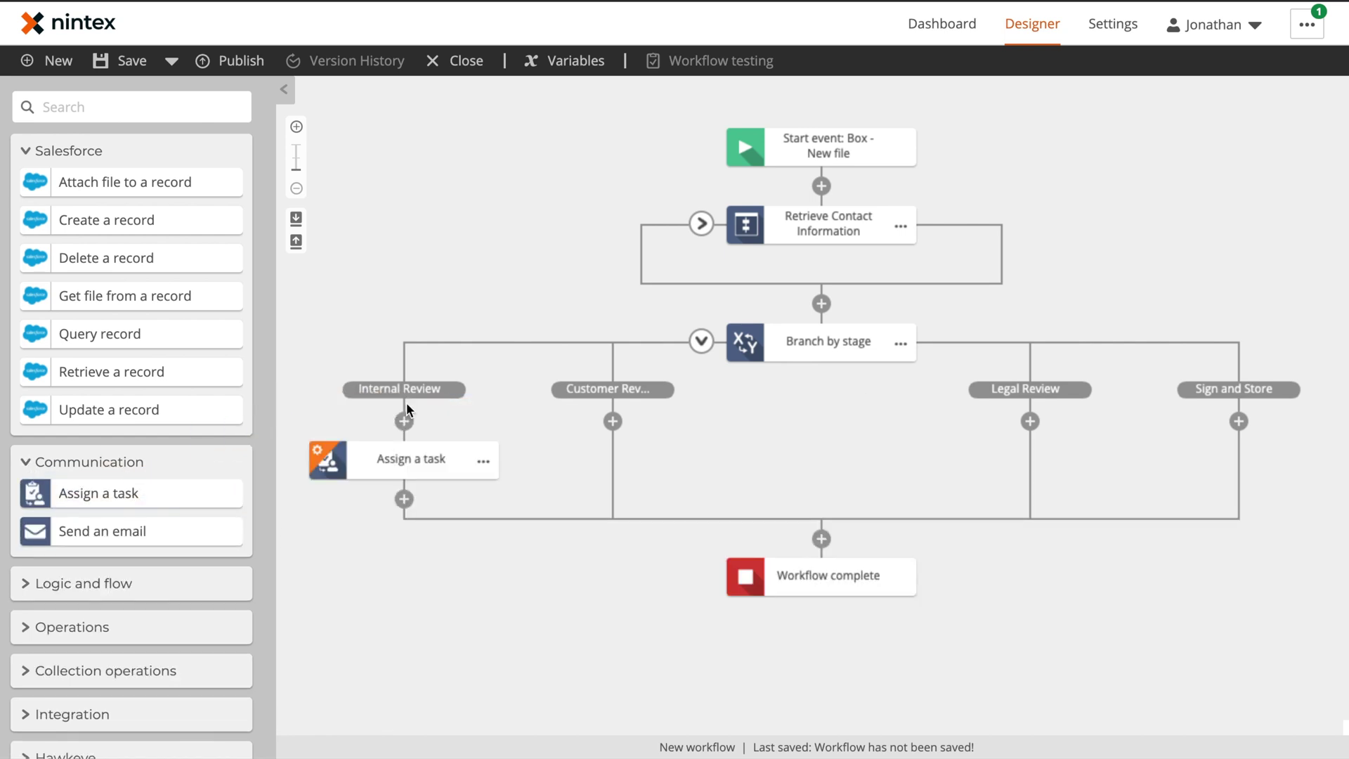
pyautogui.click(484, 461)
pyautogui.click(533, 424)
pyautogui.click(613, 421)
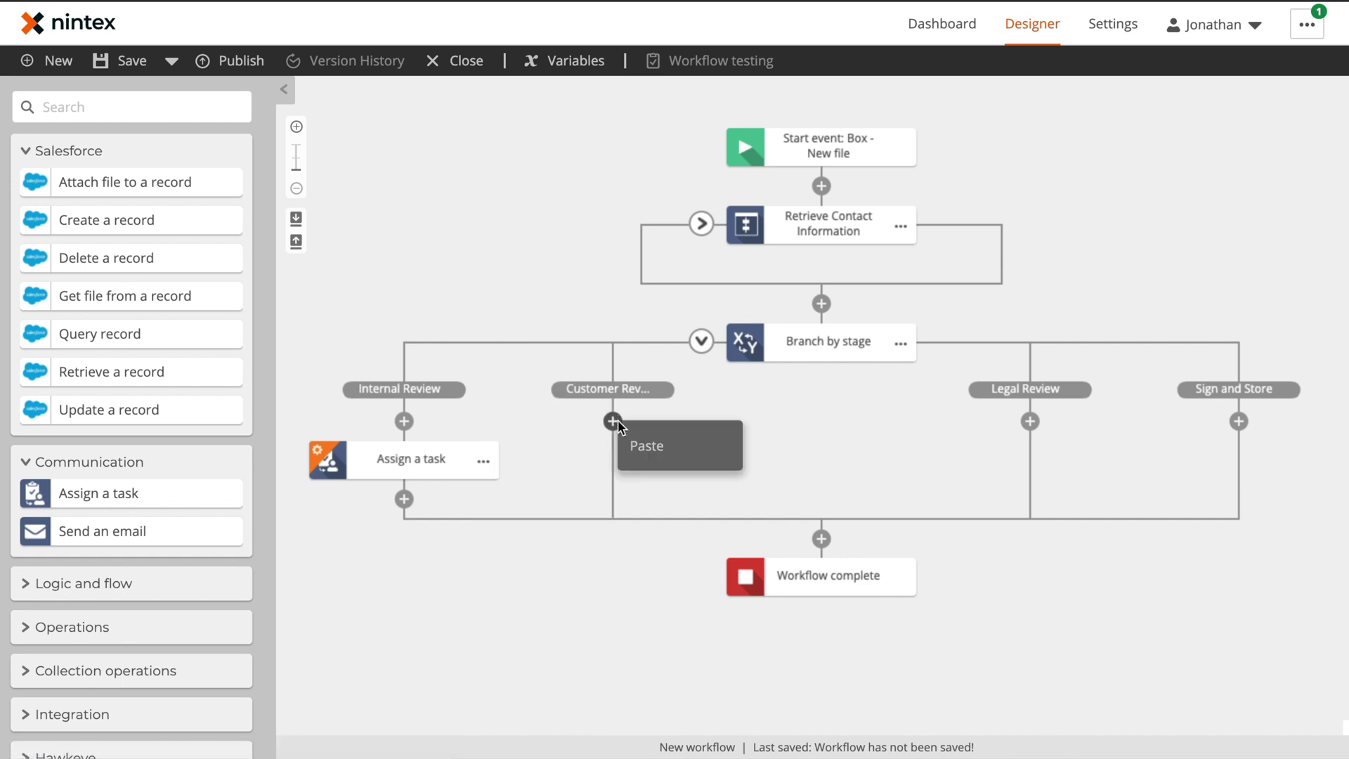
pyautogui.click(634, 430)
pyautogui.click(1030, 421)
pyautogui.click(1050, 434)
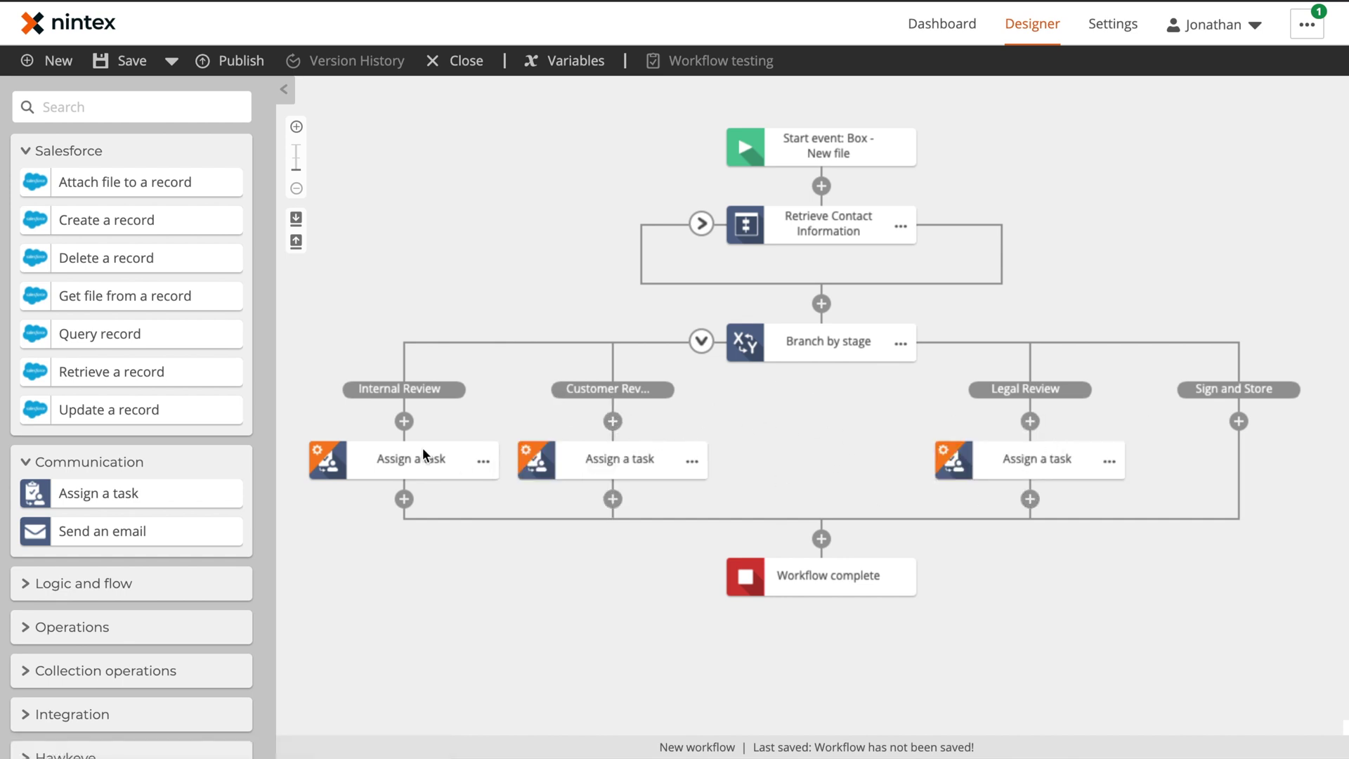
# Rename the Internal Review task step to 'Review Submitted Contract'.
pyautogui.click(485, 463)
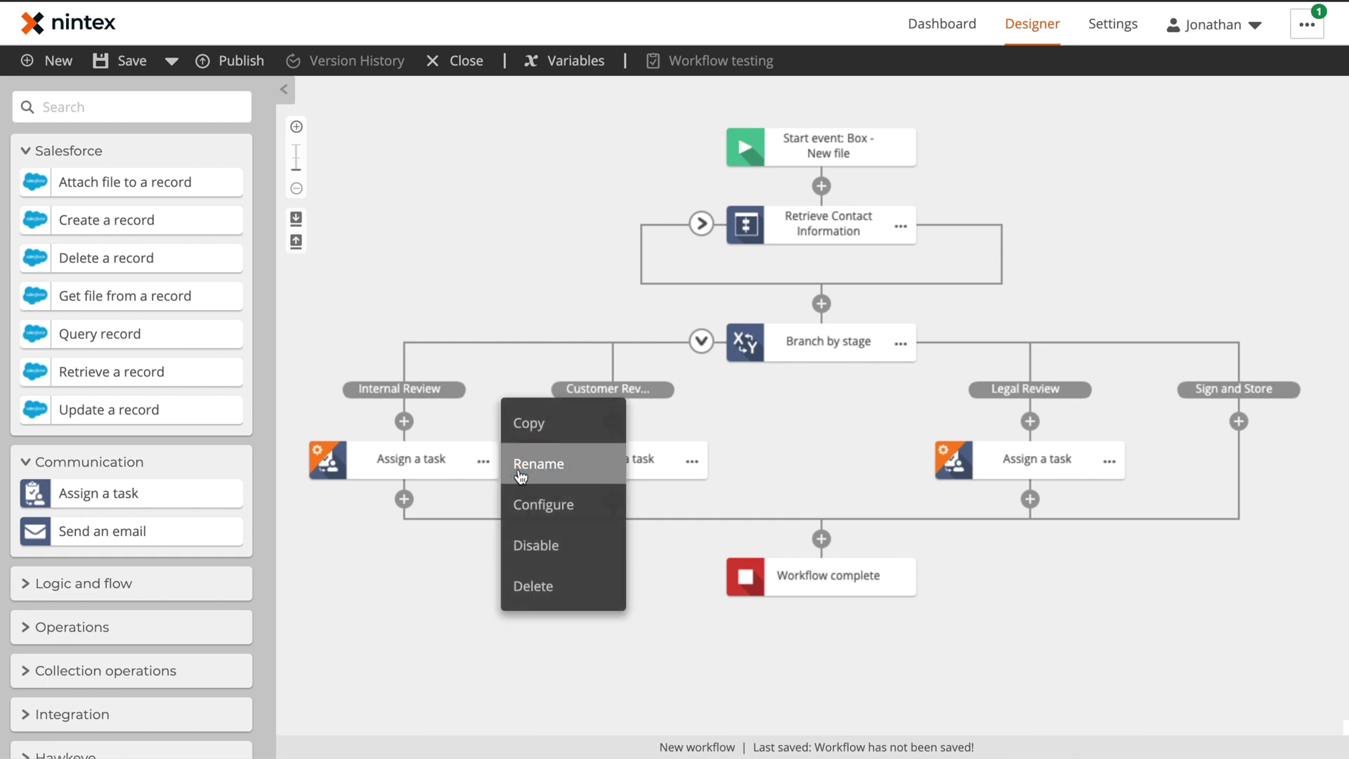
pyautogui.click(517, 468)
pyautogui.write('Review ')
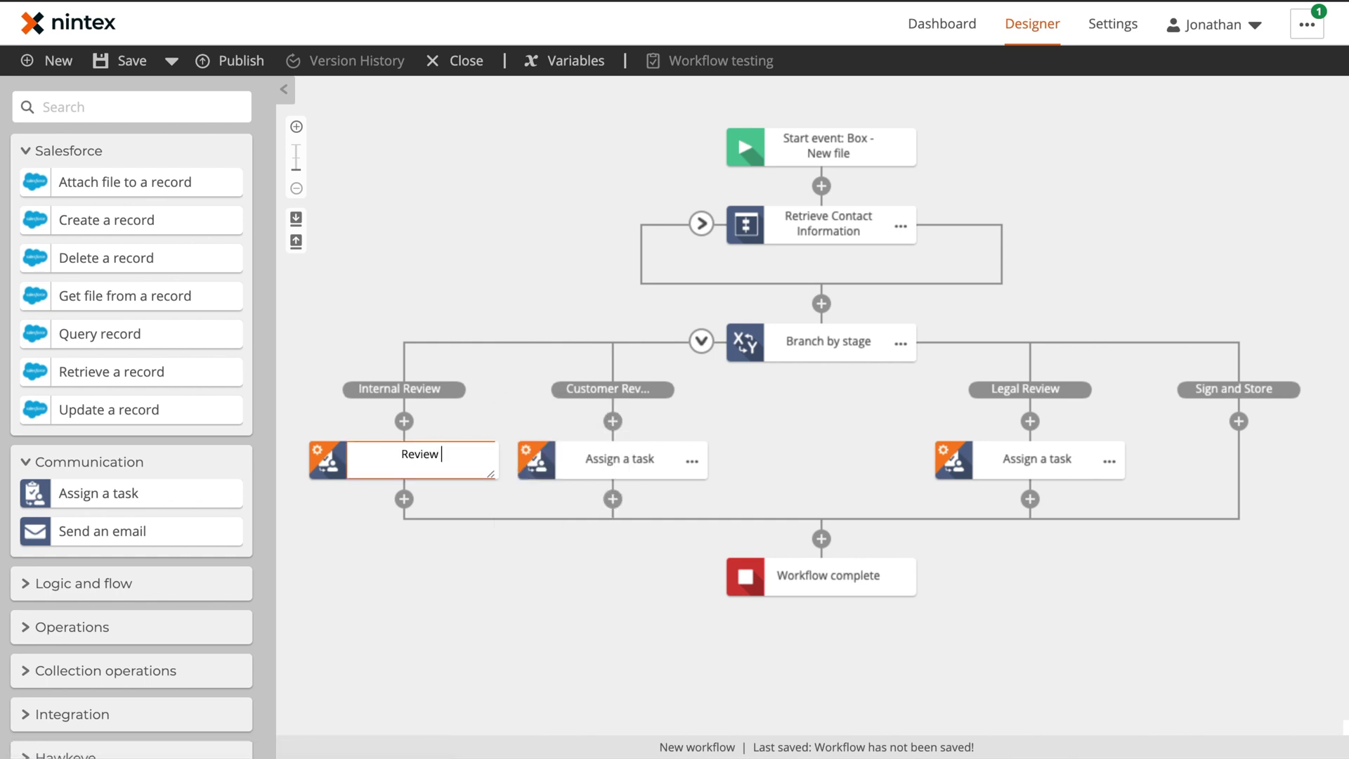
pyautogui.write('Submitted Contract')
pyautogui.press('Return')
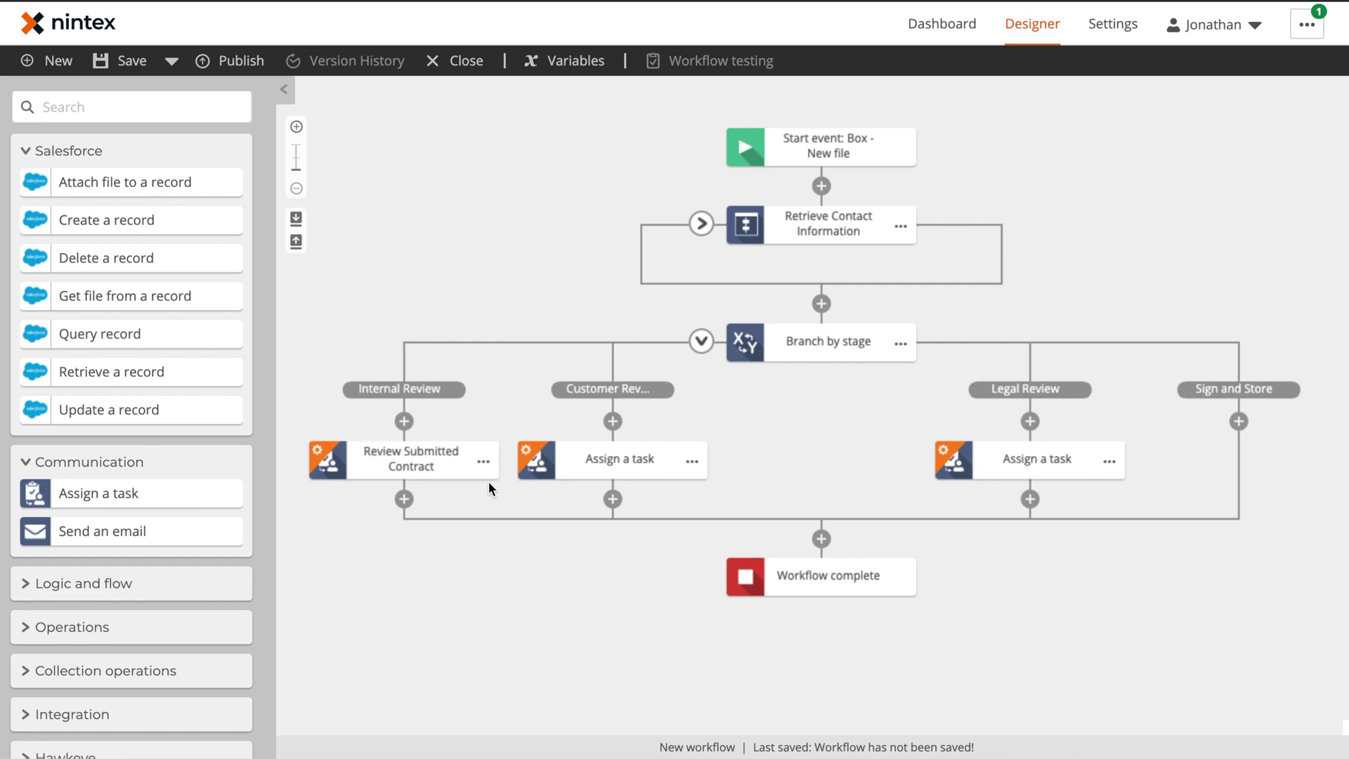
pyautogui.click(414, 461)
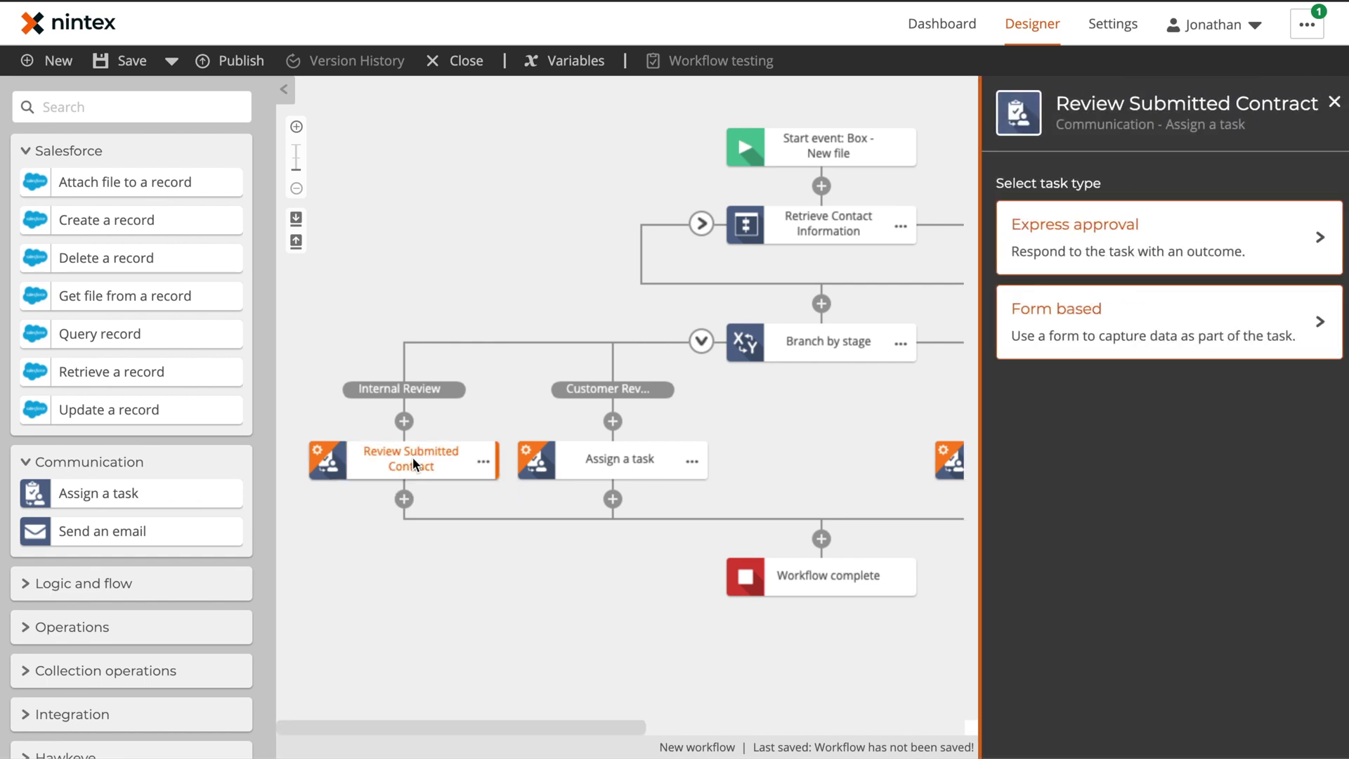
# Make the task an Express approval with name, 'Review newl…' description and Reject outcome renamed Updated.
pyautogui.click(1128, 234)
pyautogui.click(1142, 347)
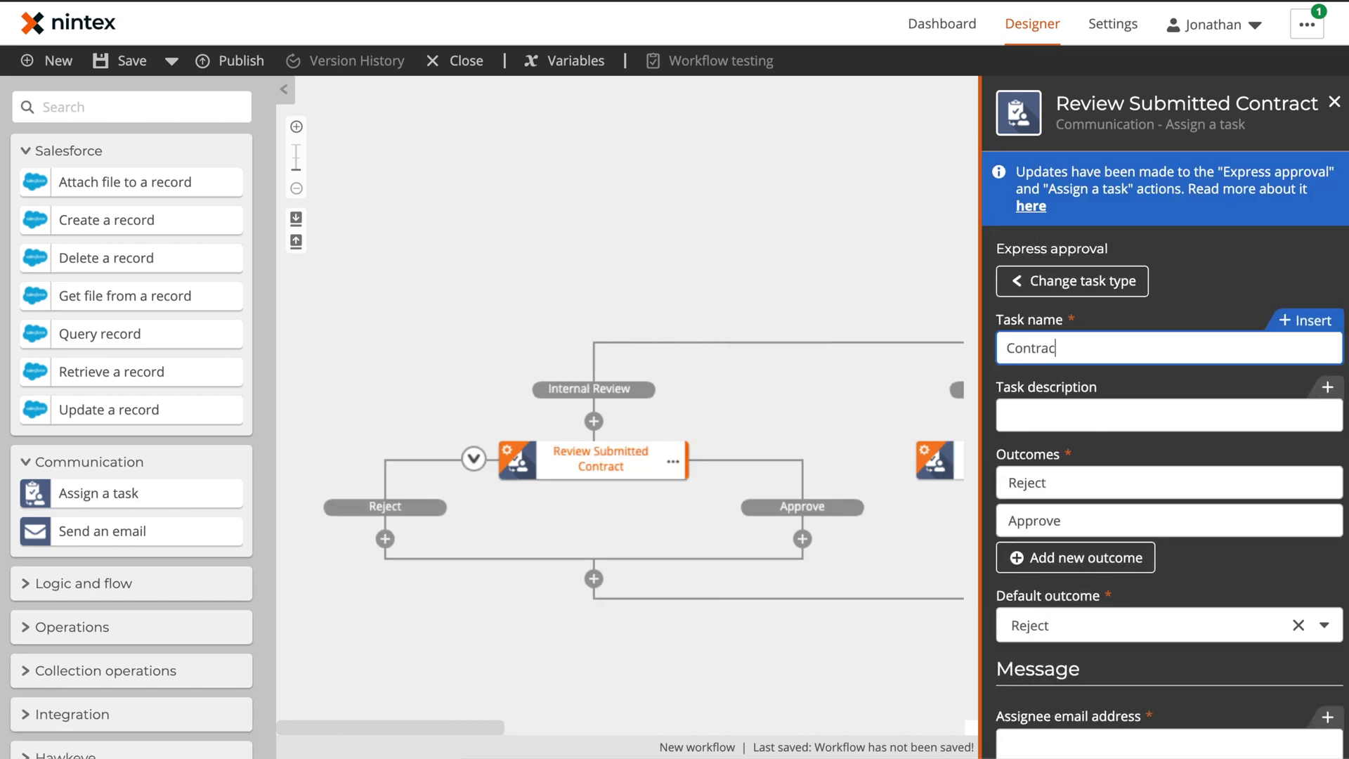
pyautogui.click(1140, 410)
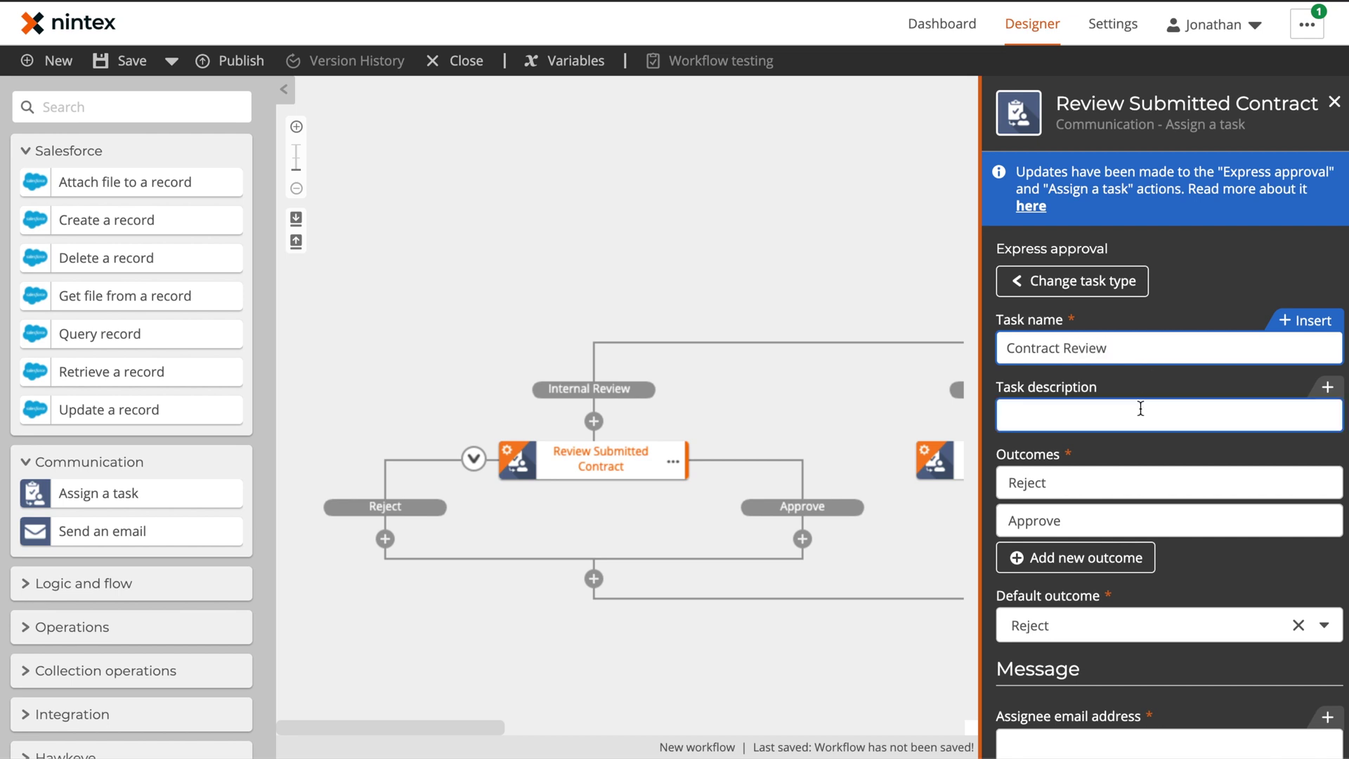
pyautogui.write('Review newly submitted contract')
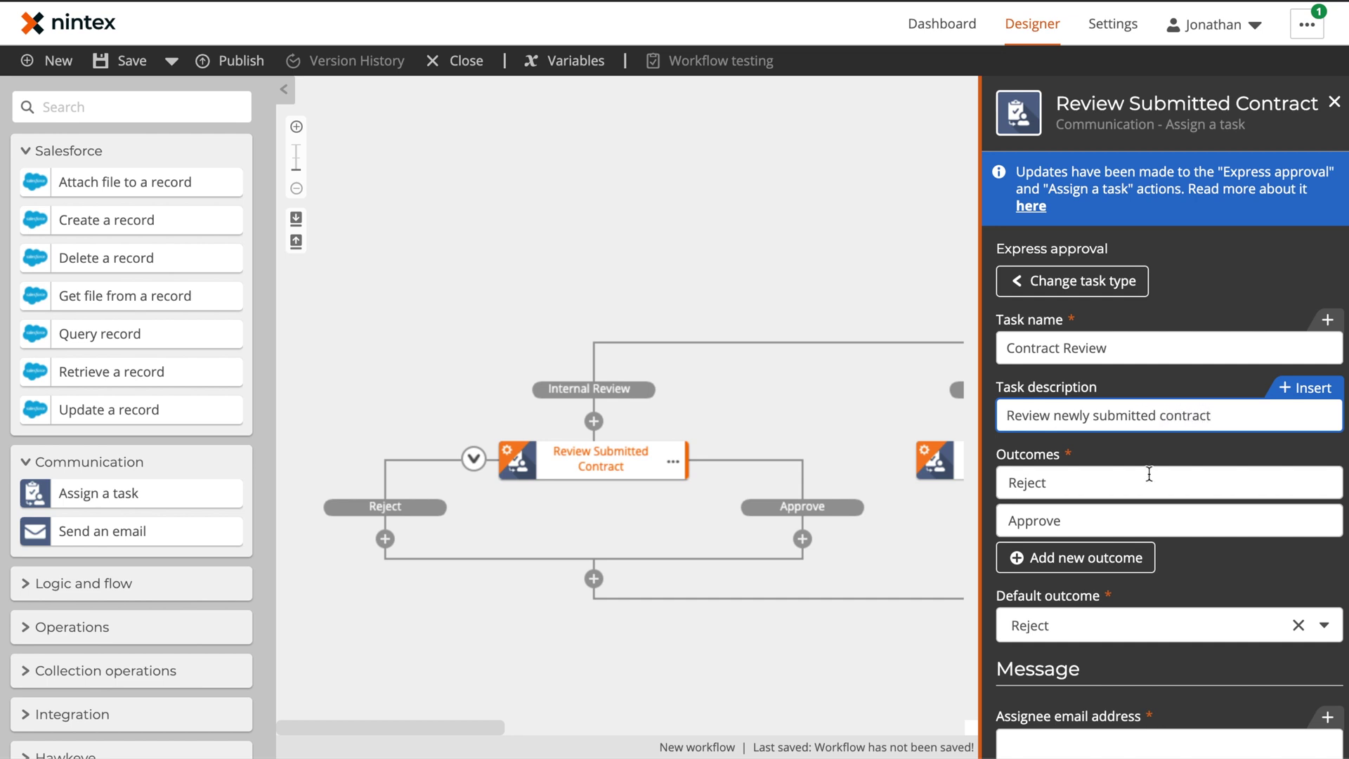
pyautogui.click(1128, 484)
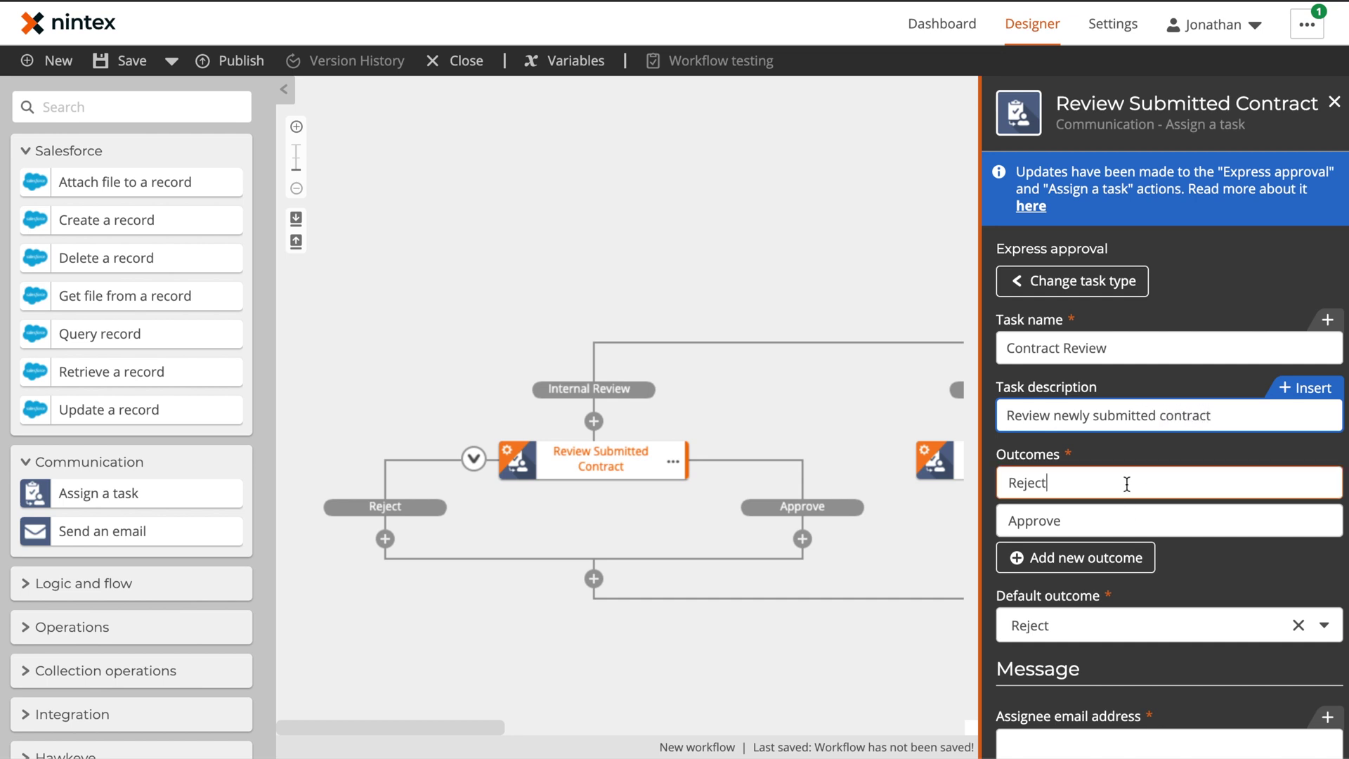
pyautogui.doubleClick(1128, 483)
pyautogui.write('Updated')
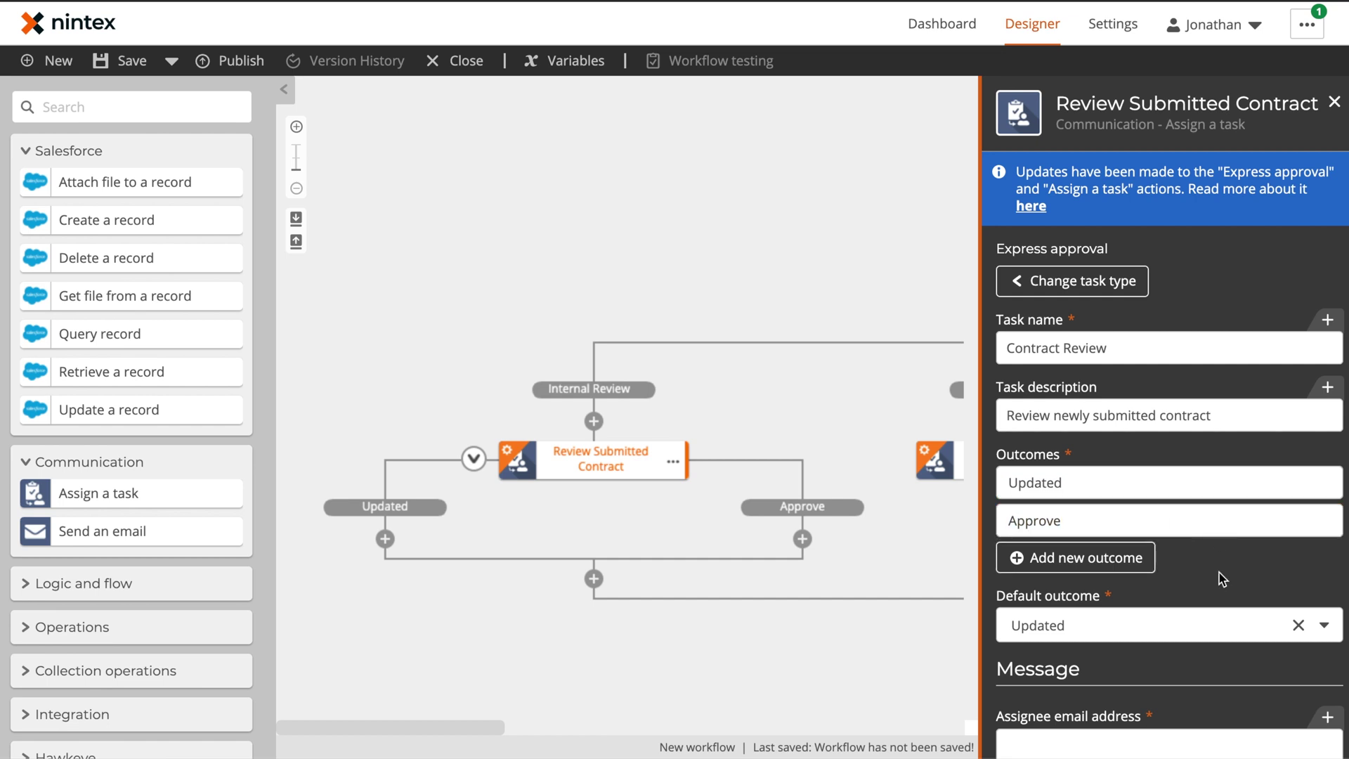
# Assign the task to Owner Email with subject 'New Contract for Review'.
pyautogui.scroll(-3, 1223, 578)
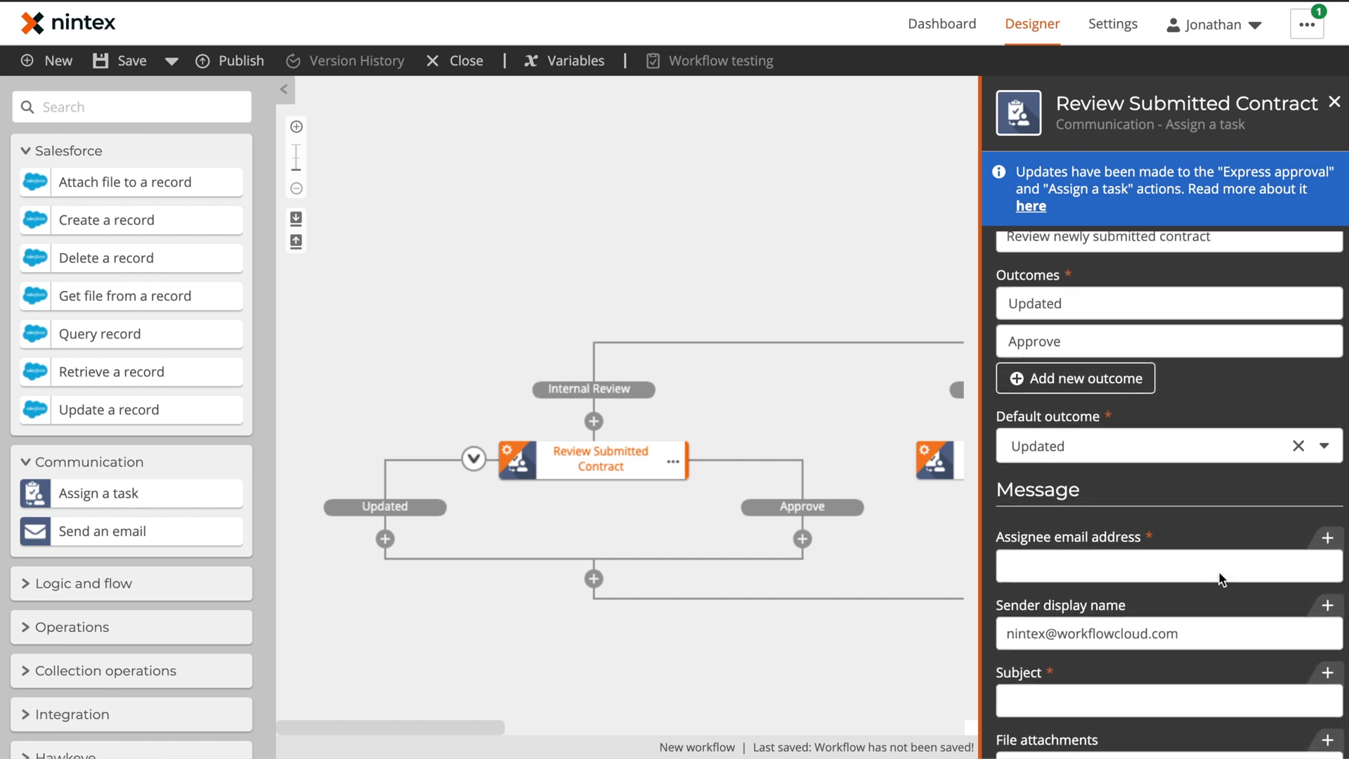
pyautogui.click(1221, 572)
pyautogui.click(1285, 545)
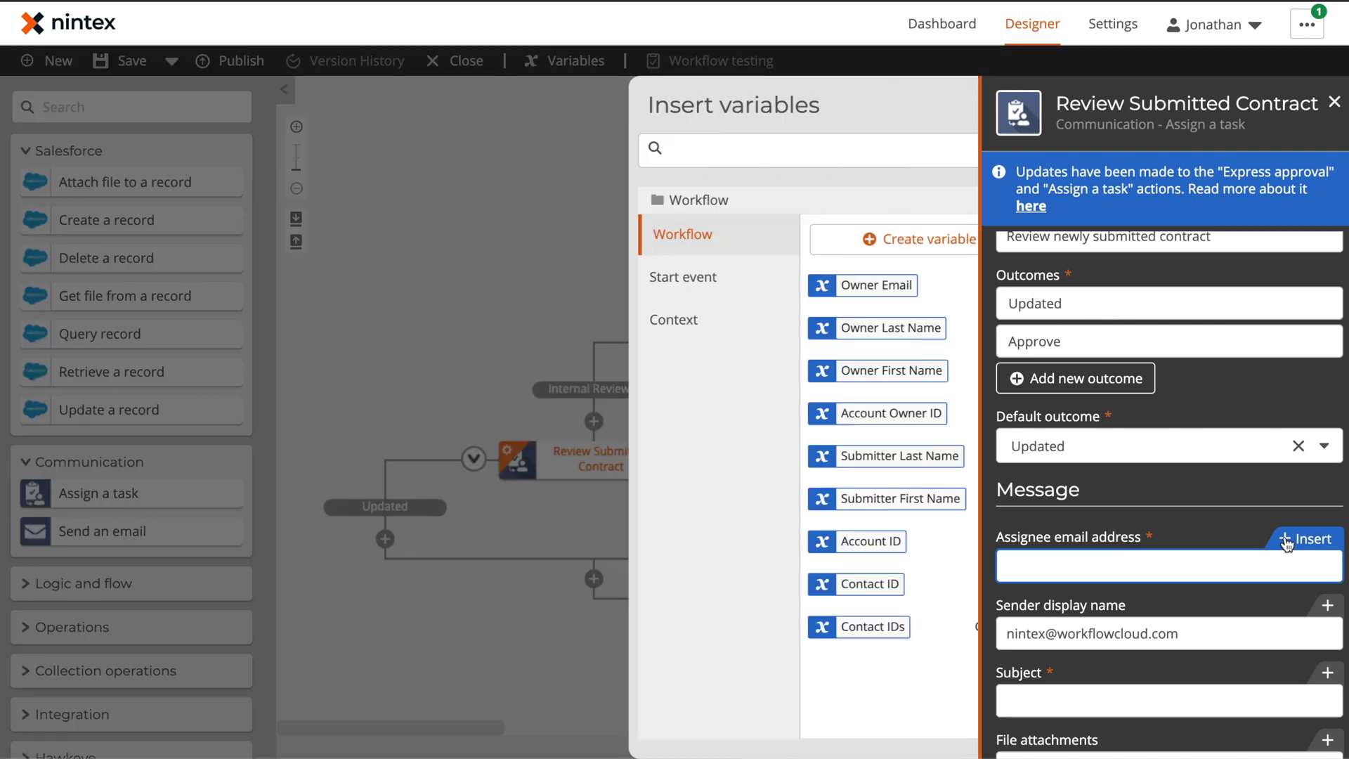
pyautogui.moveTo(631, 284)
pyautogui.click(684, 290)
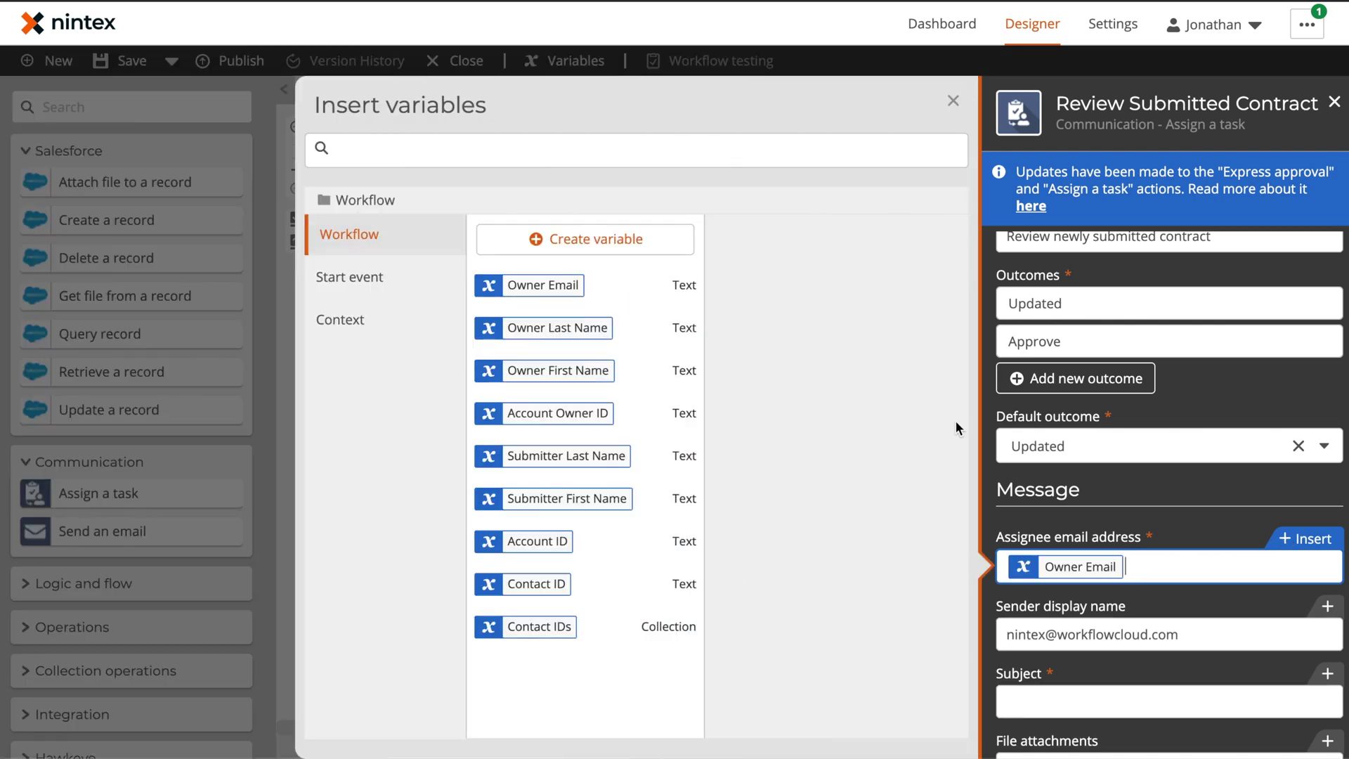
pyautogui.scroll(-3, 1204, 544)
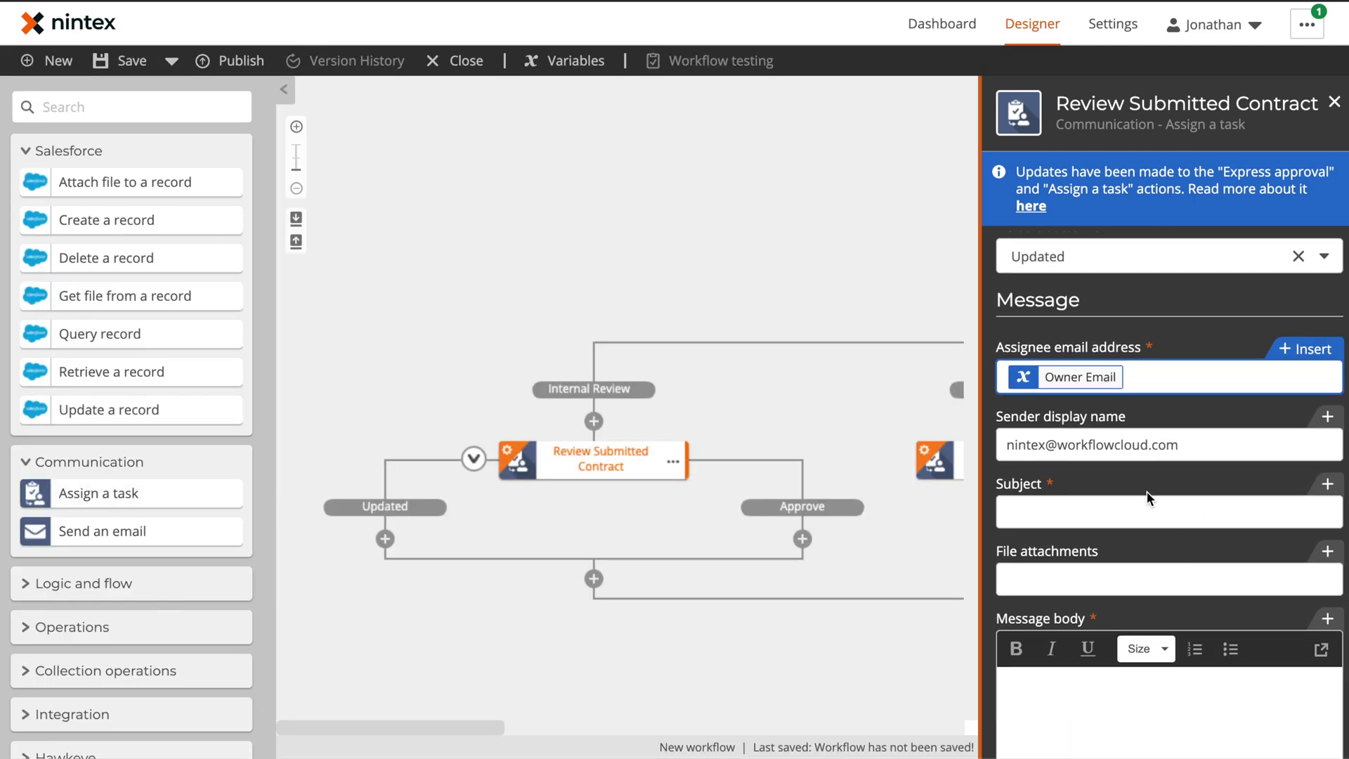
pyautogui.click(1154, 507)
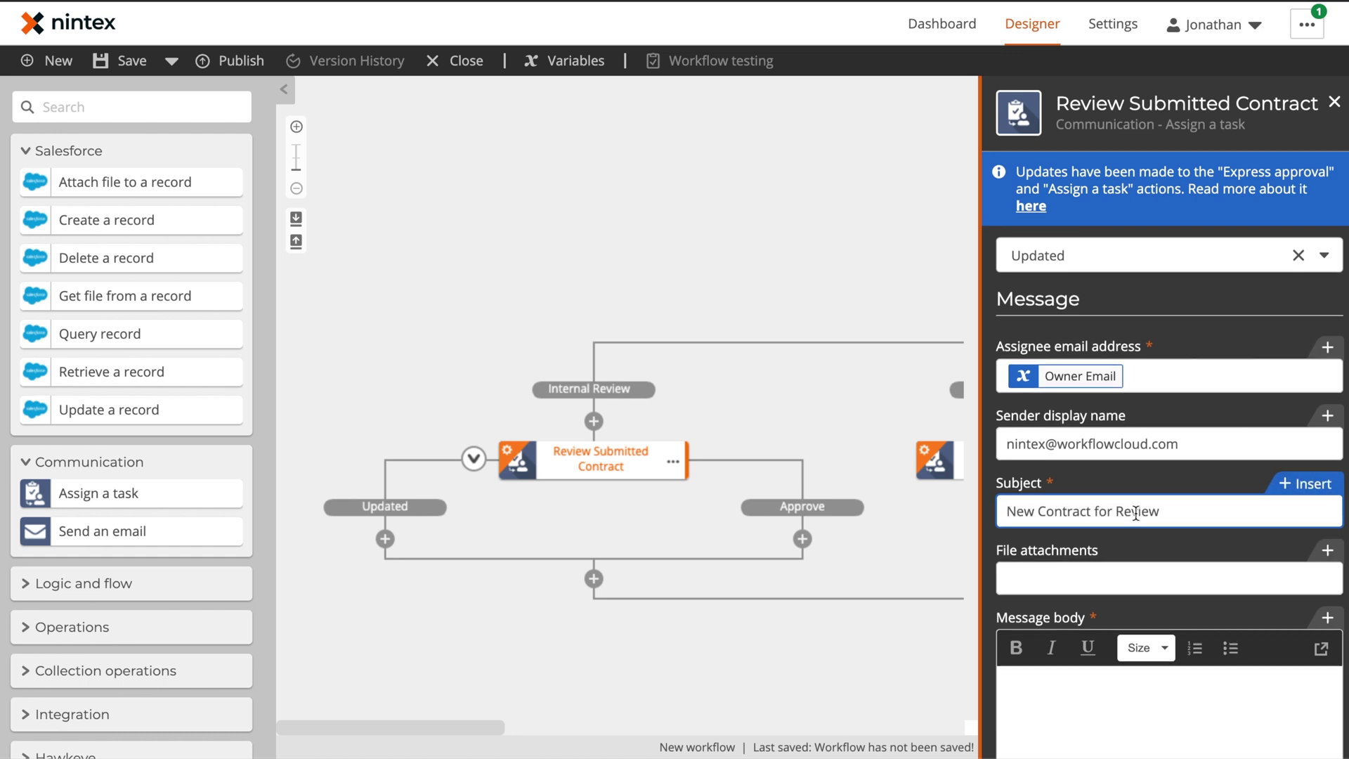
pyautogui.scroll(-4, 1138, 534)
# Paste the review-request message body and confirm the 'document here' link points to Path.
pyautogui.click(1191, 597)
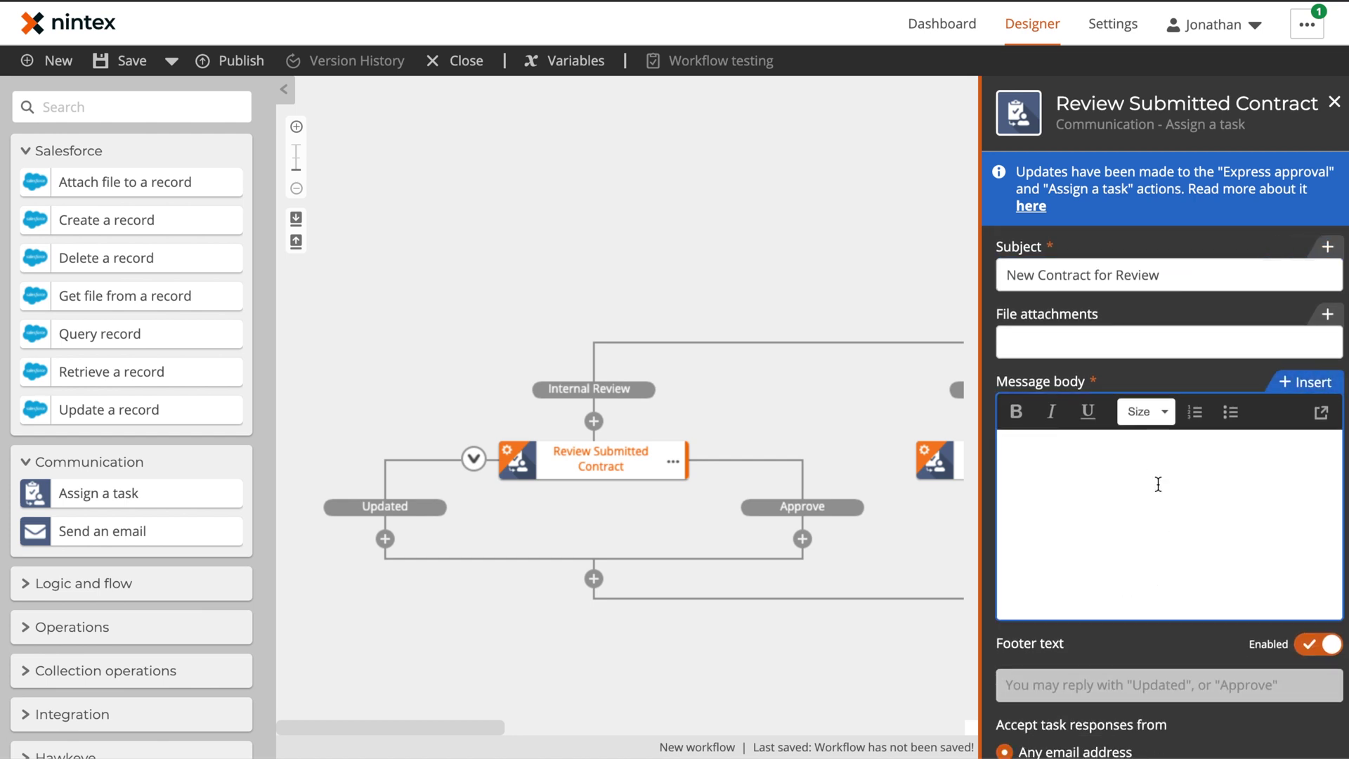
pyautogui.hotkey('ctrl', 'v')
pyautogui.scroll(5, 1183, 497)
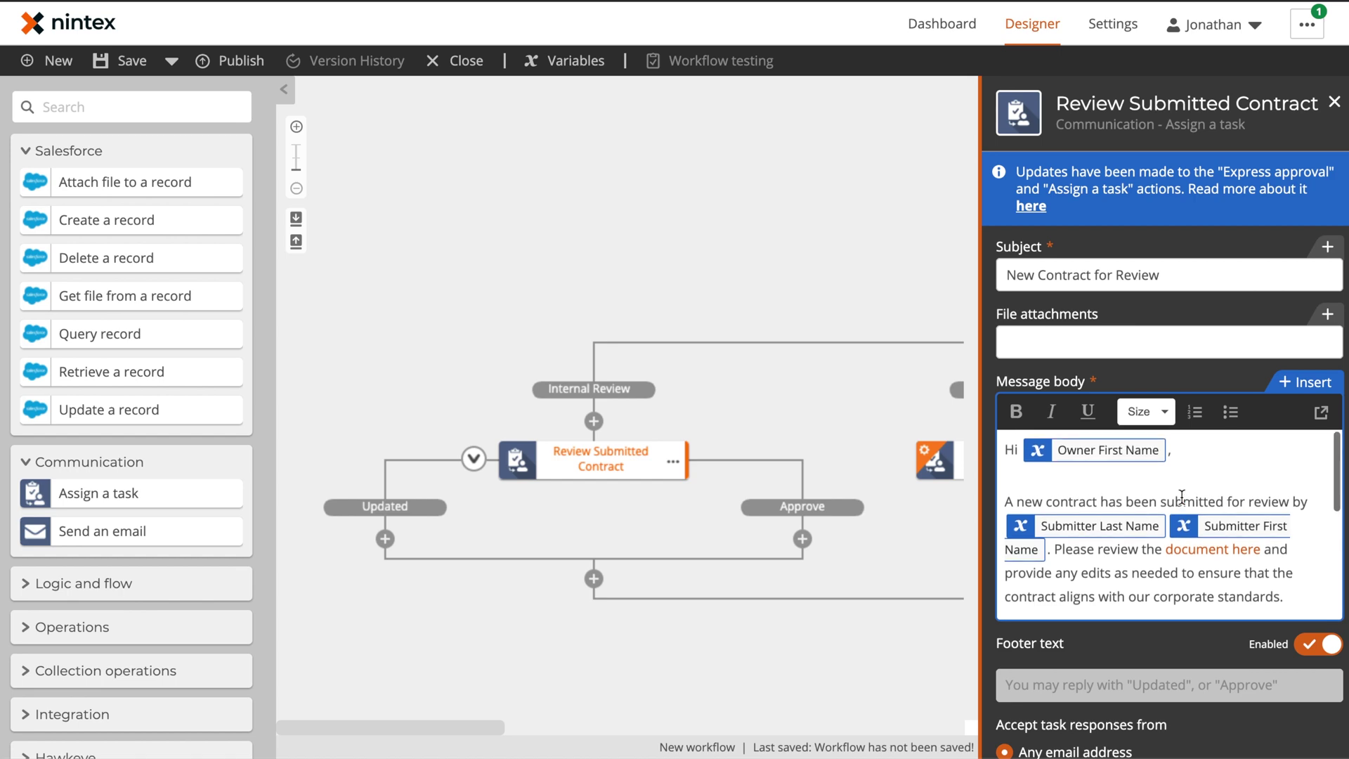
pyautogui.click(1321, 415)
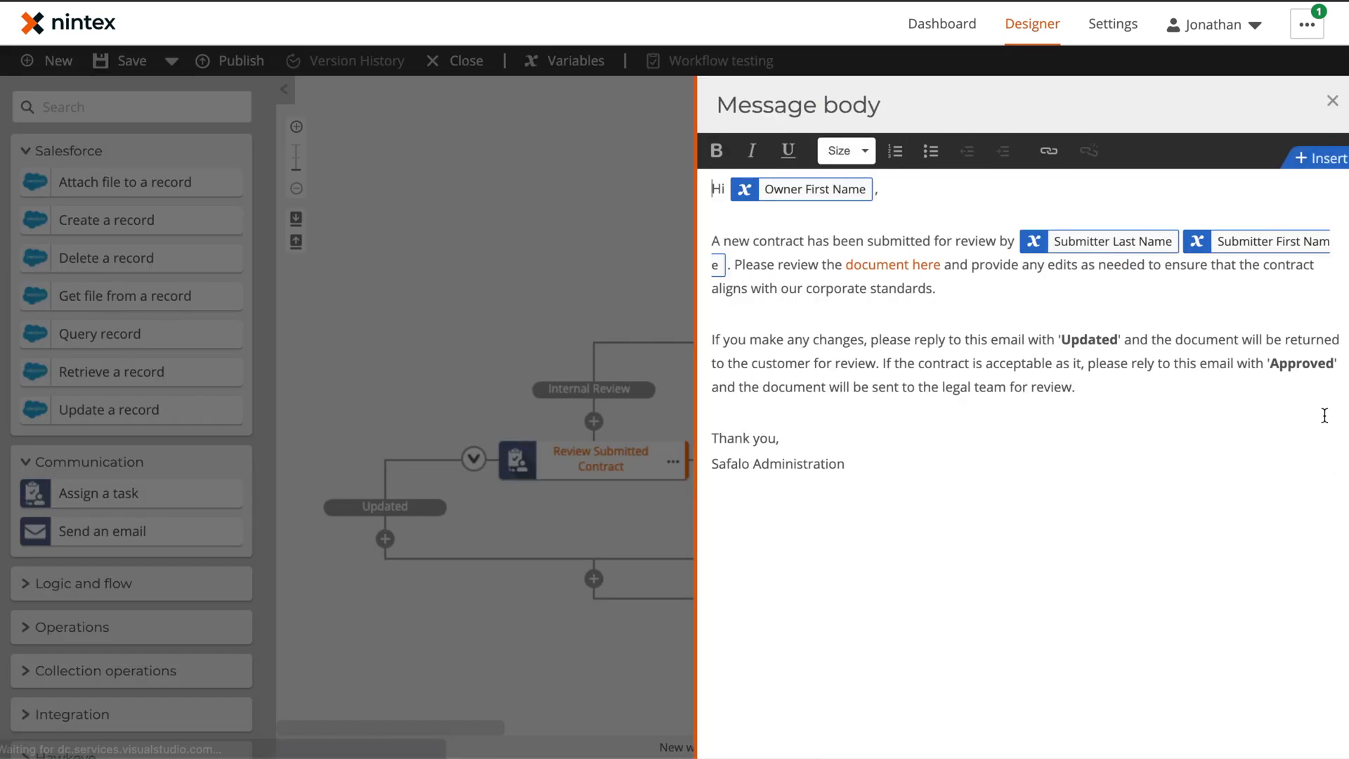
pyautogui.click(905, 271)
pyautogui.click(1050, 151)
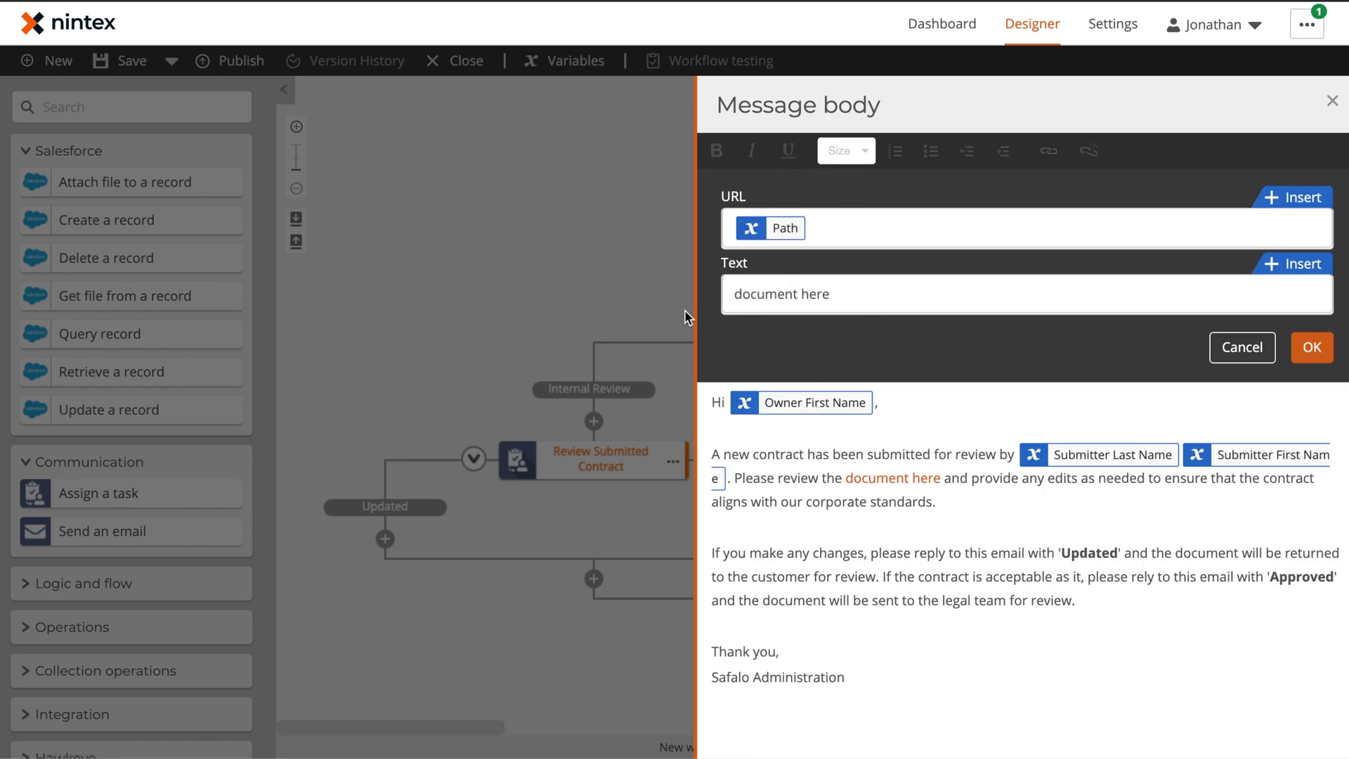
pyautogui.click(1265, 349)
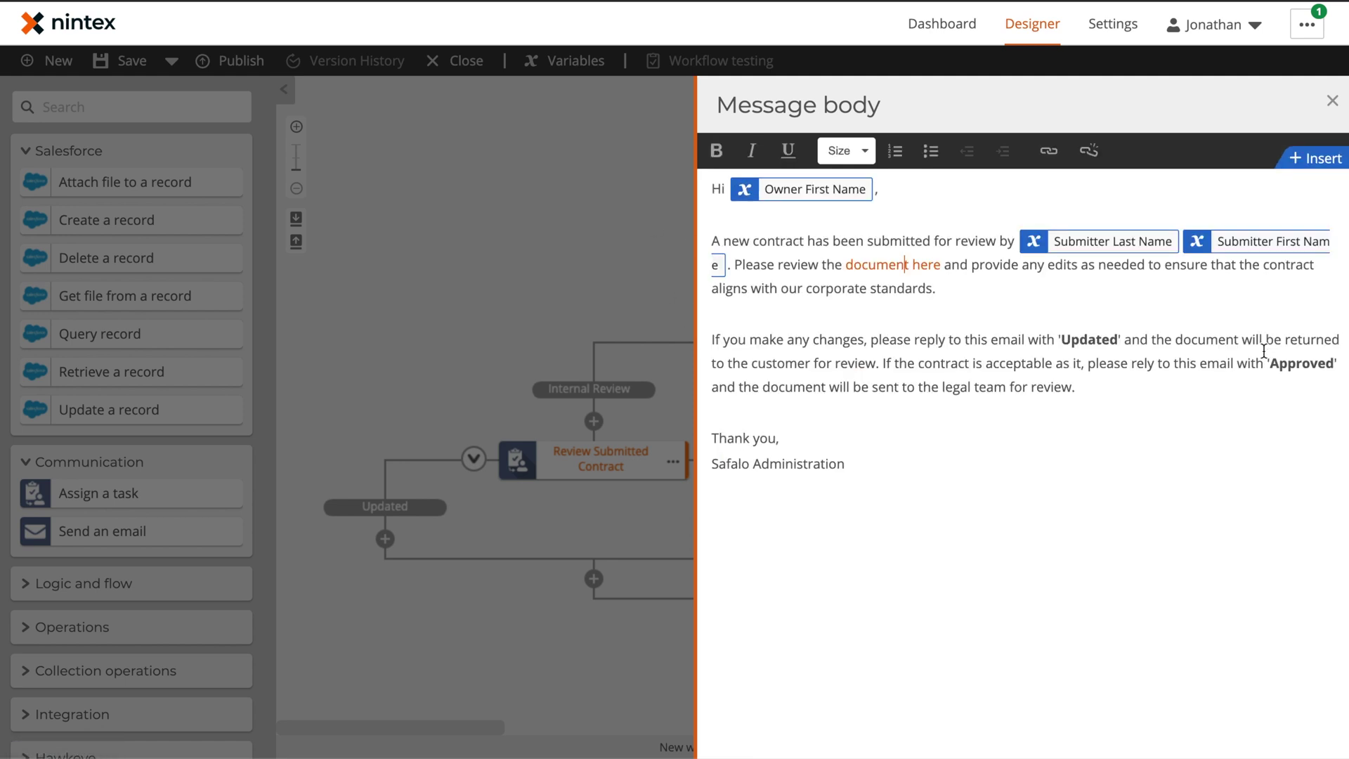
pyautogui.click(626, 271)
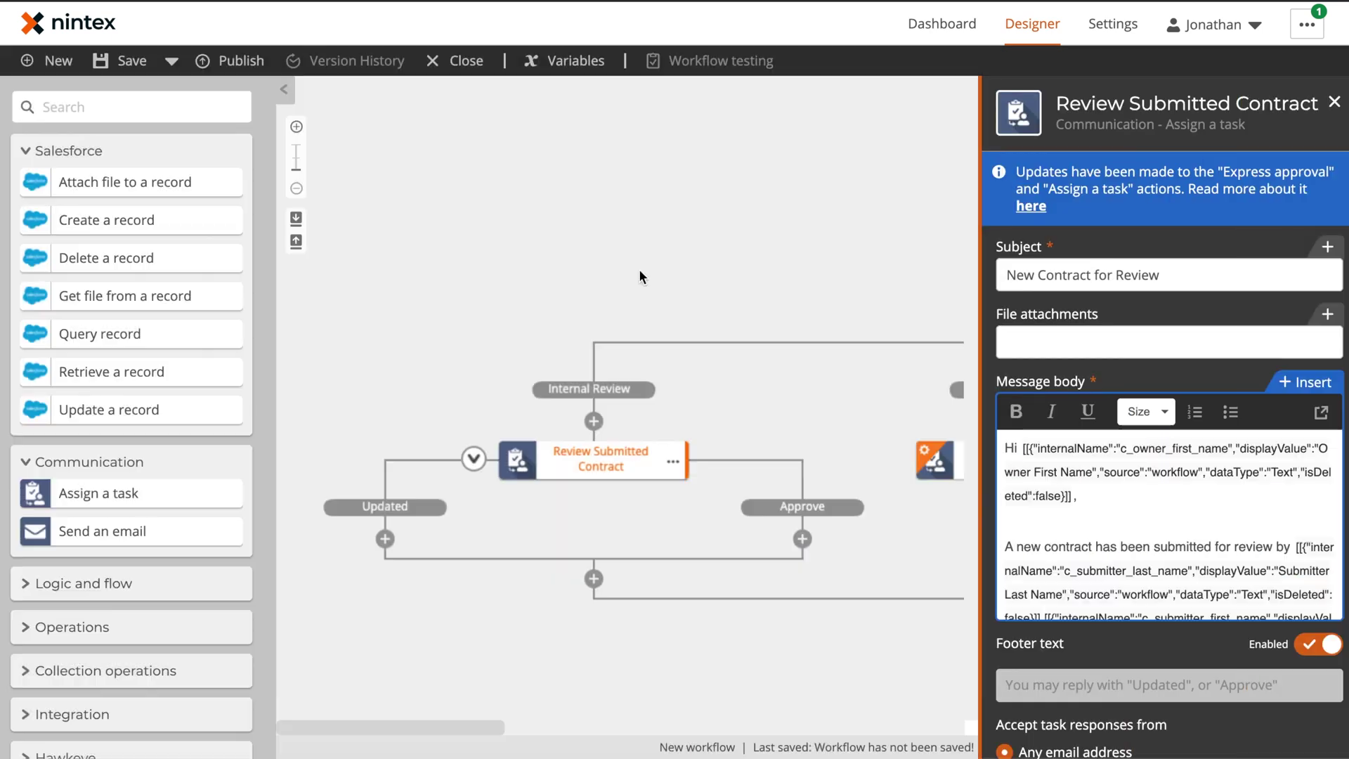
# Add stage changes sending Updated to Customer Review and Approve to Legal Review.
pyautogui.click(787, 346)
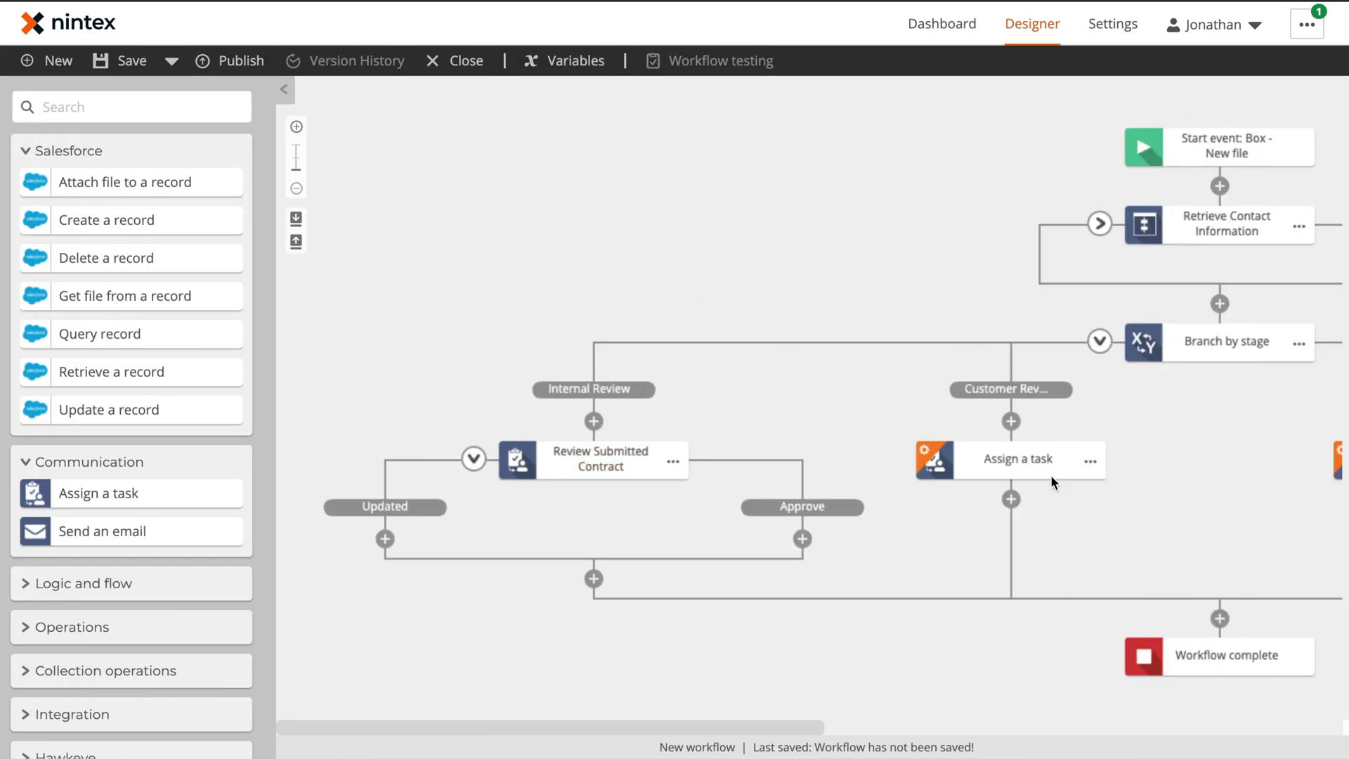
pyautogui.moveTo(968, 556); pyautogui.dragTo(908, 556)
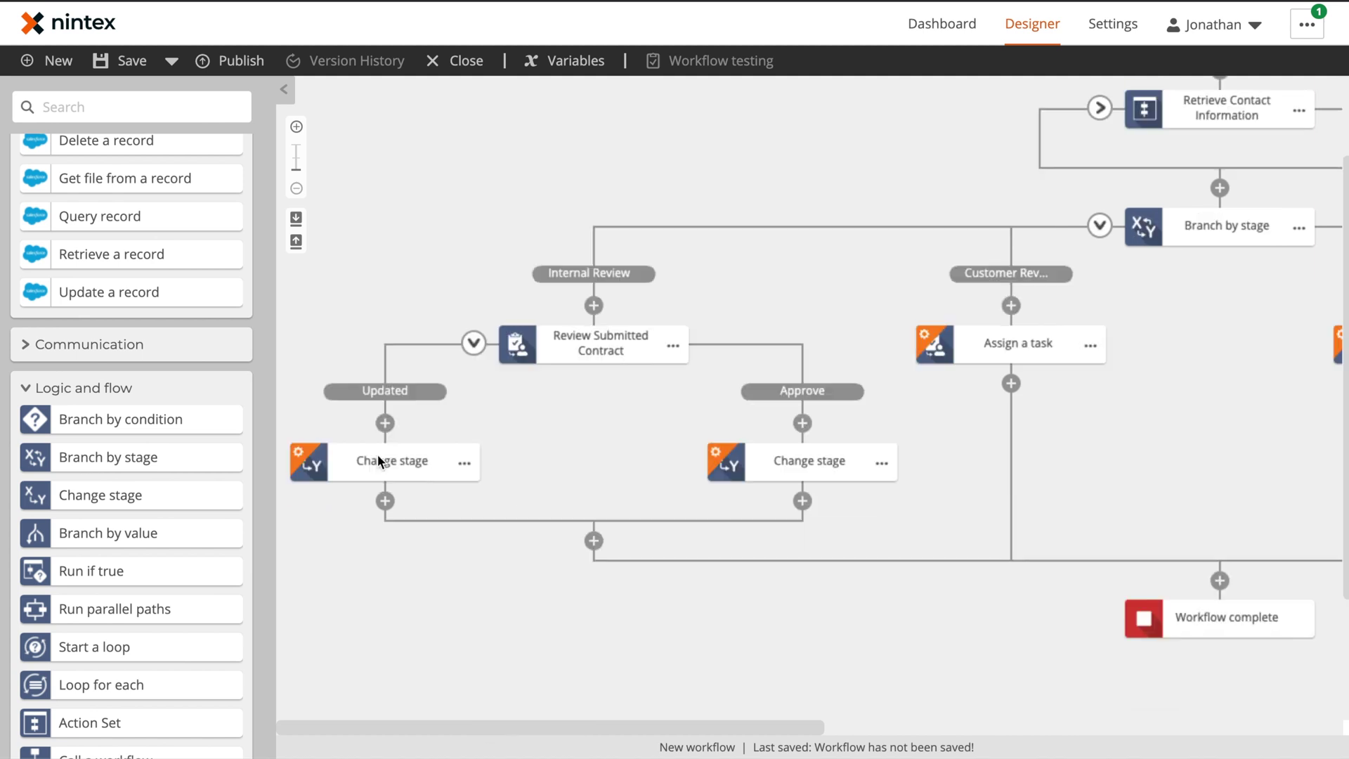
pyautogui.click(380, 461)
pyautogui.click(1103, 195)
pyautogui.click(1120, 292)
pyautogui.click(814, 467)
pyautogui.click(1124, 196)
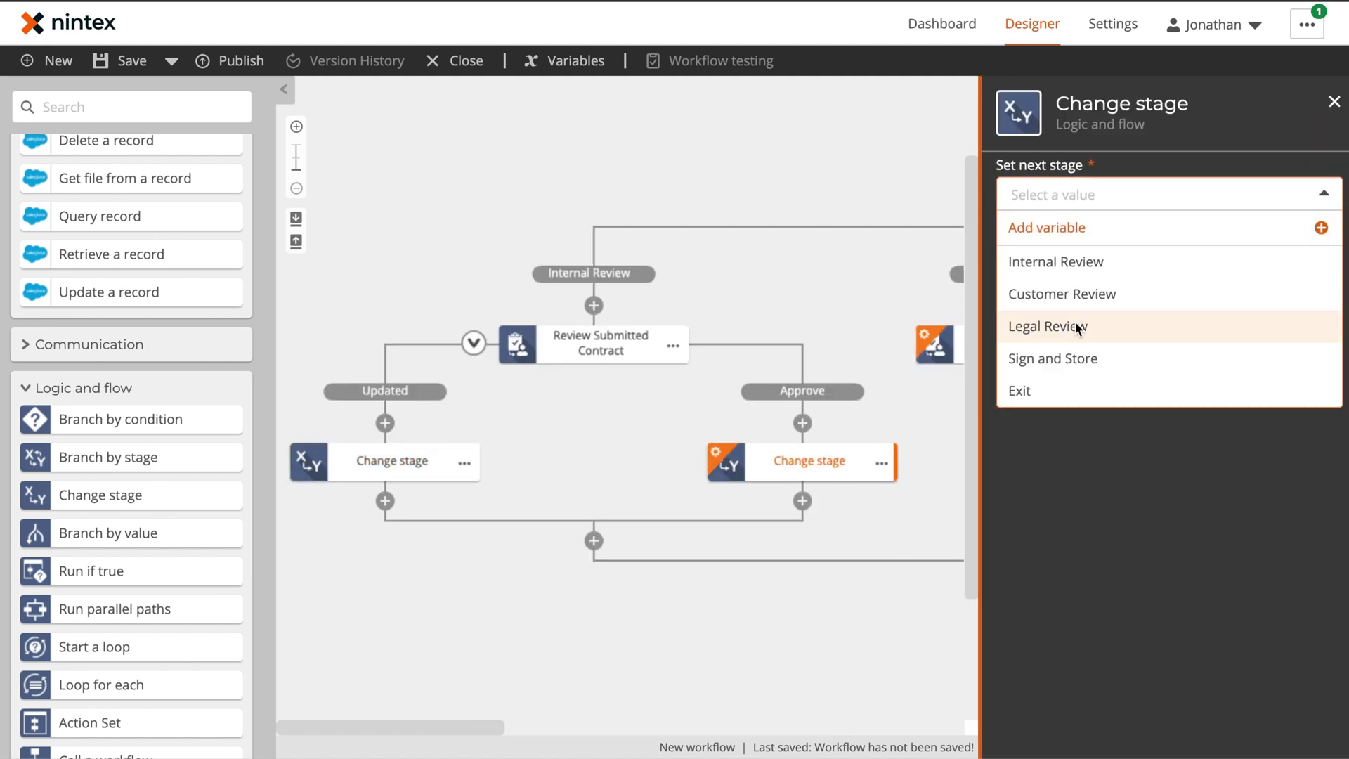
pyautogui.click(1070, 326)
# Rename the stage changes 'Send Back to Customer' and 'Send to Legal for Review'.
pyautogui.doubleClick(392, 460)
pyautogui.write('Send Back to Customer')
pyautogui.click(881, 463)
pyautogui.click(909, 467)
pyautogui.write('Send to Legal for Review')
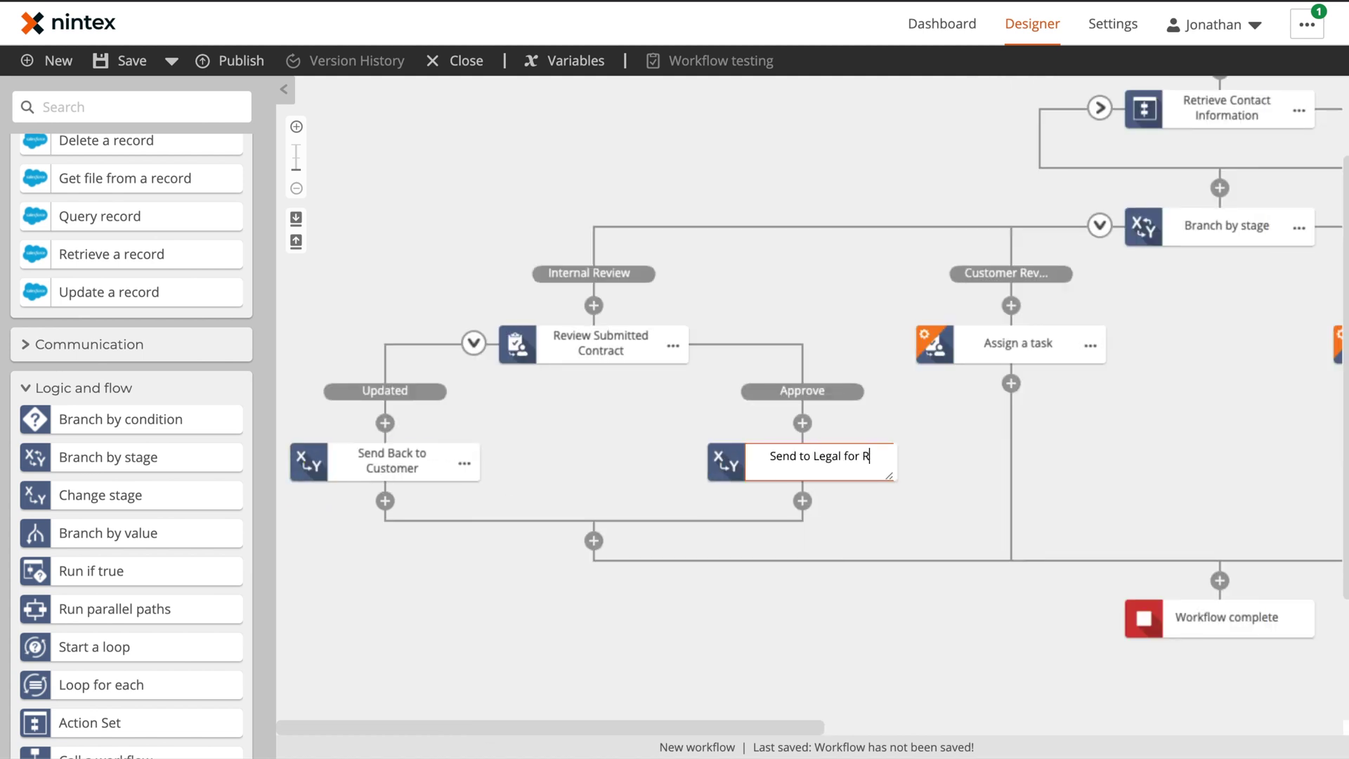
# Make the Customer Review task an Express approval 'Contract Update', outcome Completed, assigned to Created by (email), subject 'Updated Contract for Review'.
pyautogui.moveTo(1123, 494); pyautogui.dragTo(752, 517)
pyautogui.click(630, 367)
pyautogui.click(1166, 237)
pyautogui.click(1099, 341)
pyautogui.write('Contract Update')
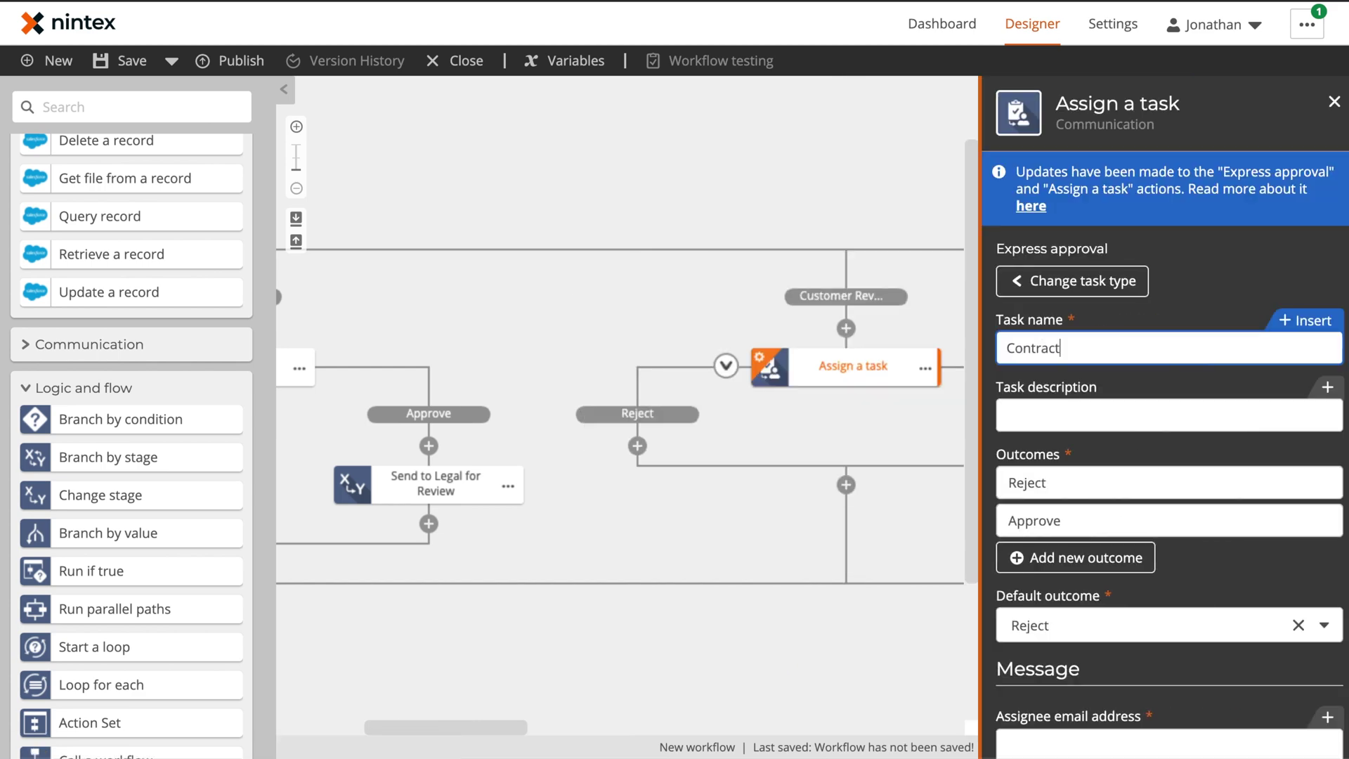
pyautogui.press('Tab')
pyautogui.write('Update reviewed contract')
pyautogui.press('Tab')
pyautogui.write('Completed')
pyautogui.click(1163, 399)
pyautogui.click(1305, 374)
pyautogui.click(548, 398)
pyautogui.click(1138, 539)
pyautogui.write('Updated Contract for Review')
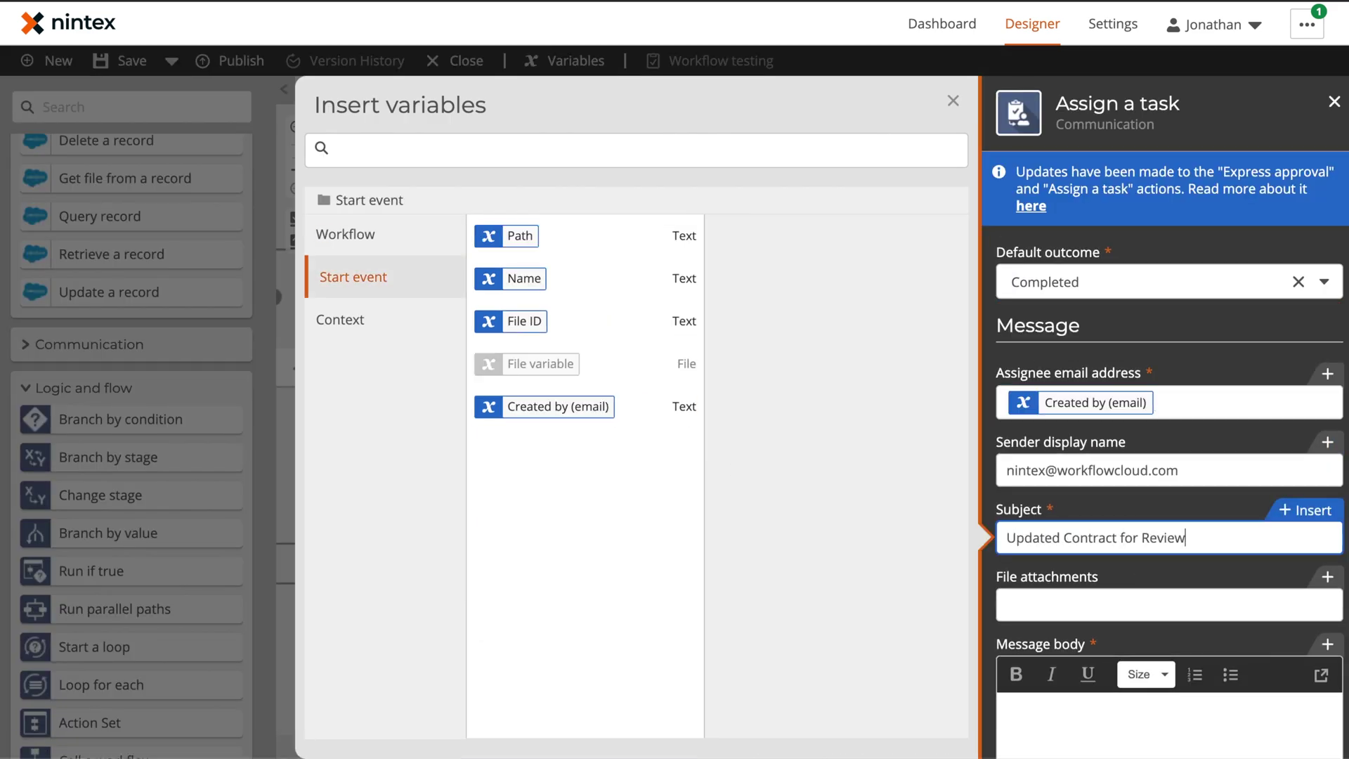
# Name the Legal Review task 'Legal contract Review' with description 'Legal review of approved contract' and outcomes Updated/Approve.
pyautogui.scroll(-3, 1099, 427)
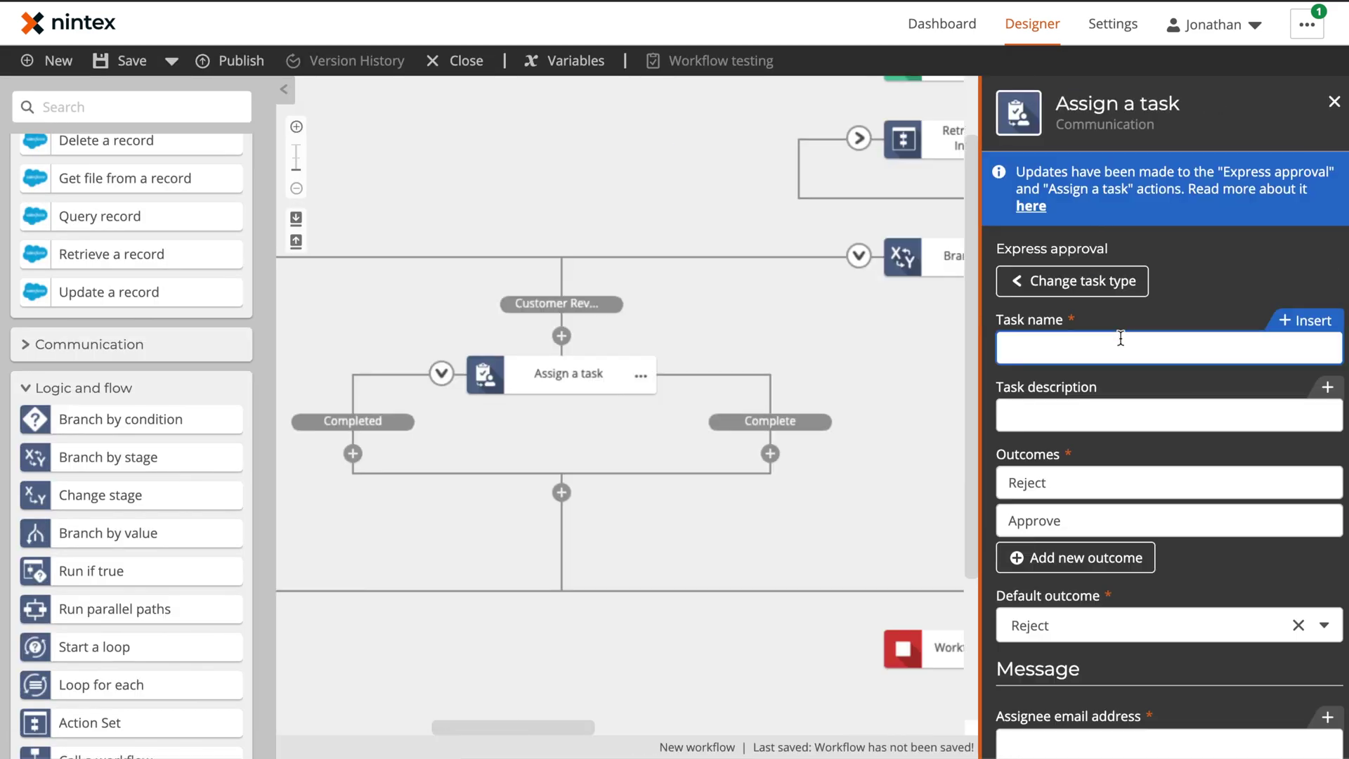
pyautogui.write('Legal contract Review')
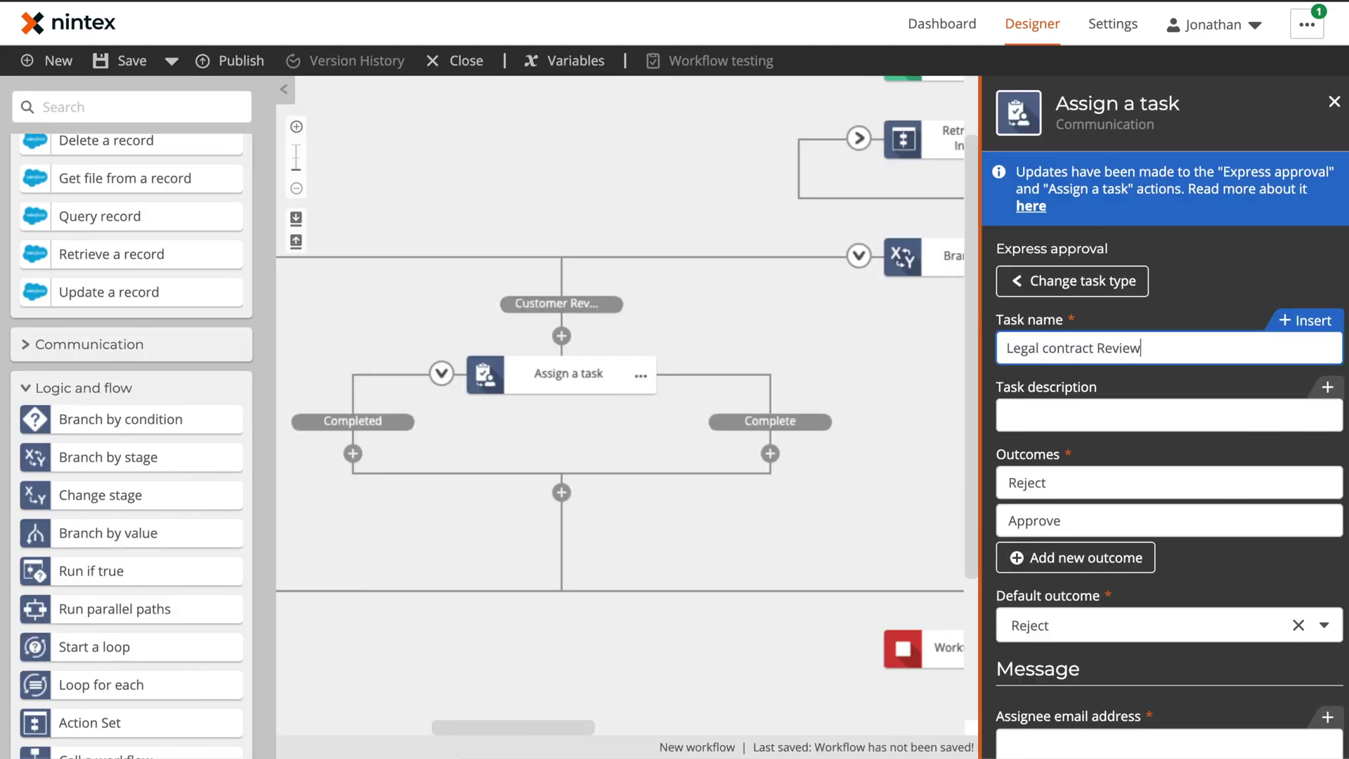
pyautogui.press('Tab')
pyautogui.write('Legal review of approved contract')
pyautogui.press('Tab')
pyautogui.write('Updated A')
pyautogui.scroll(-5, 1141, 506)
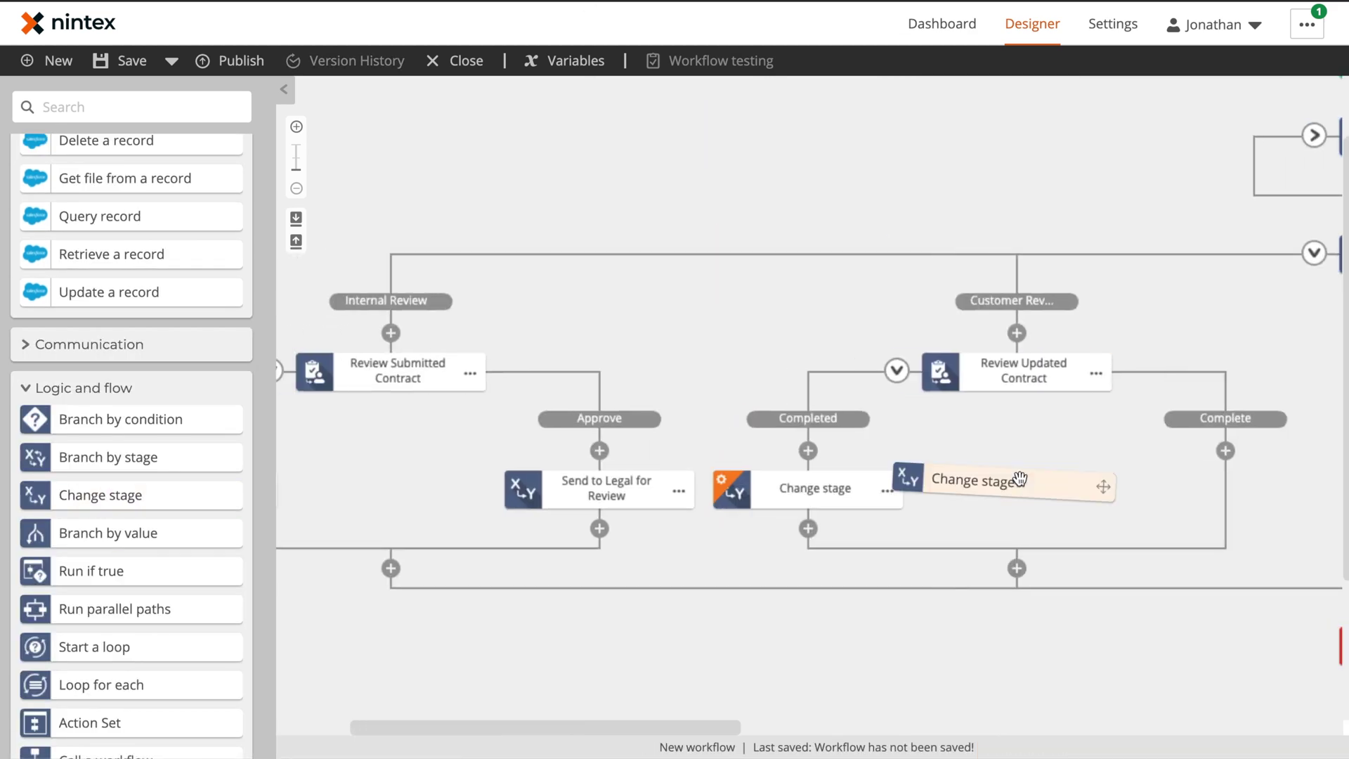
# Add stage changes under the Completed and Updated outcomes, sending the path back to Internal Review.
pyautogui.moveTo(994, 476); pyautogui.dragTo(913, 500)
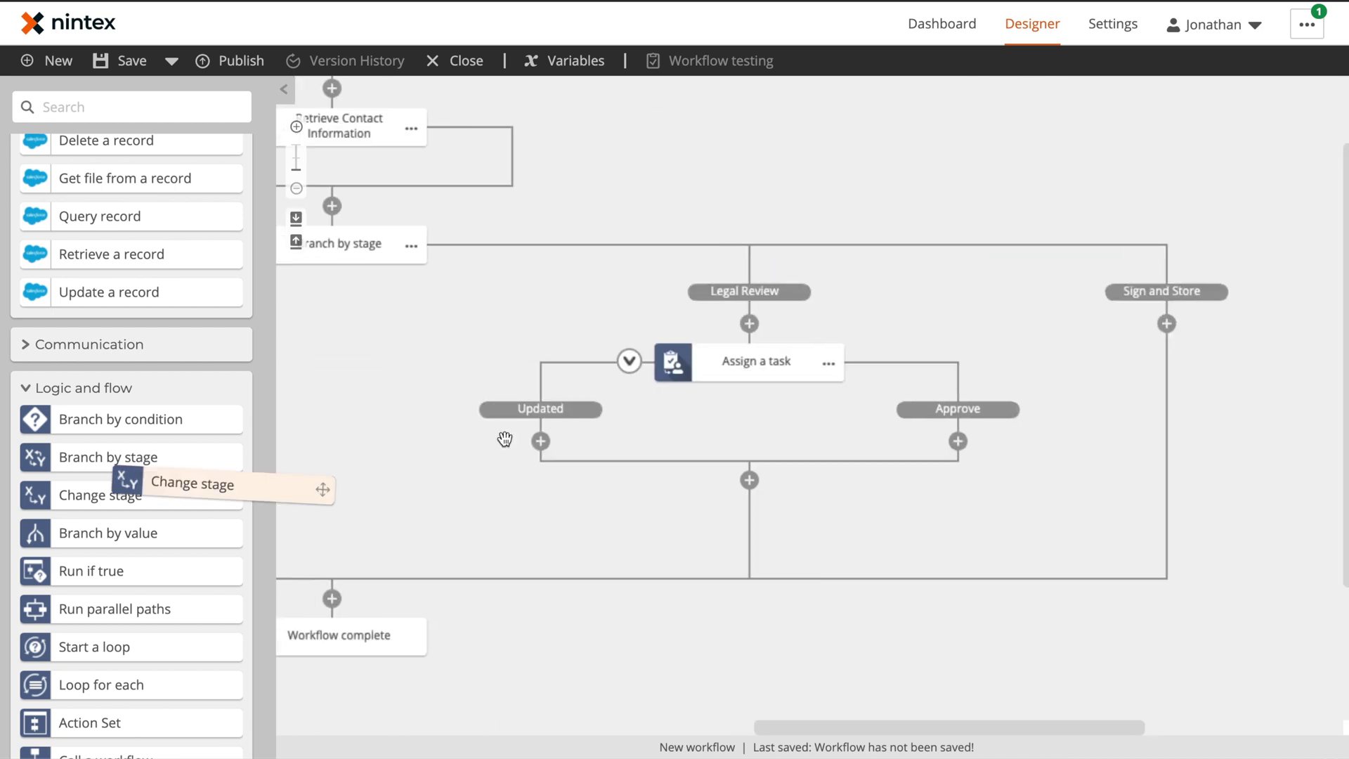
pyautogui.moveTo(136, 482); pyautogui.dragTo(541, 442)
pyautogui.click(1166, 194)
pyautogui.click(1142, 262)
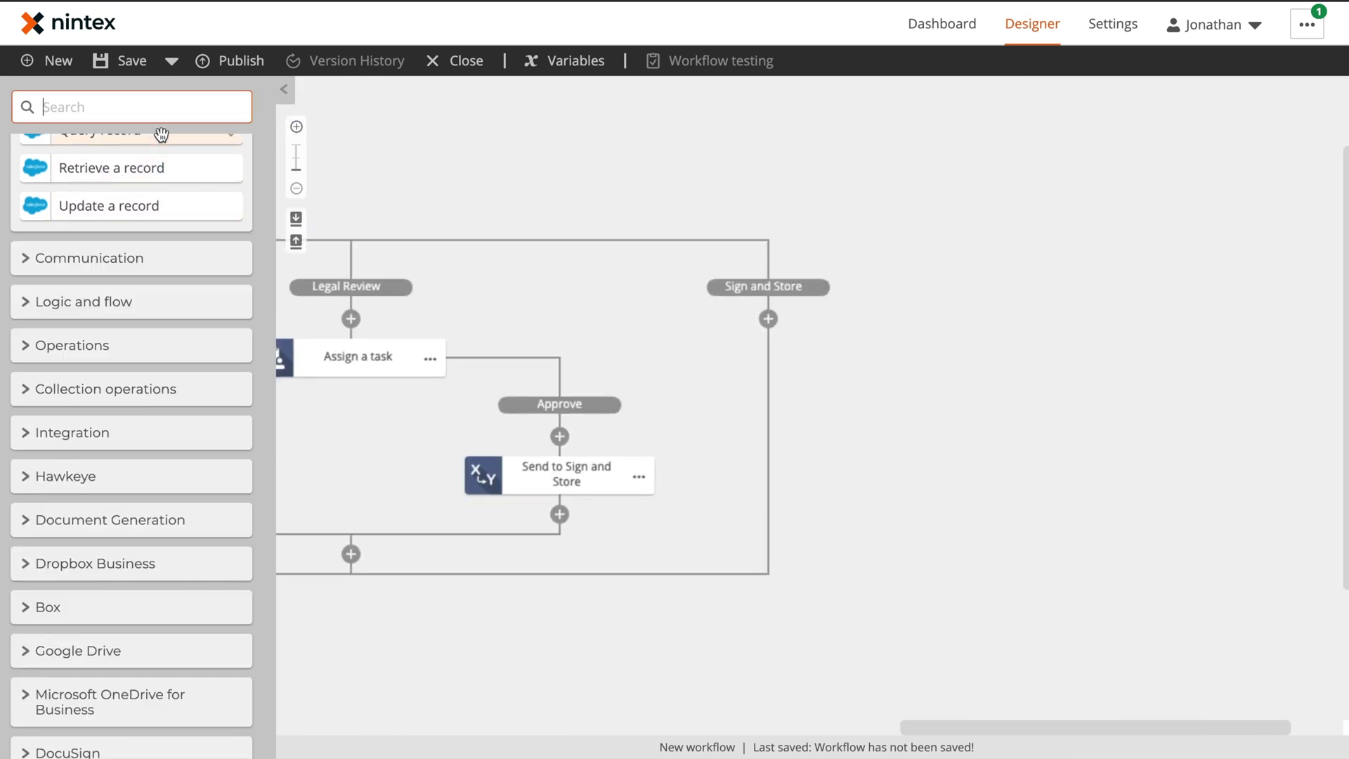
# Search 'get s' and drop a Nintex Sign Get signature step onto the Sign and Store branch.
pyautogui.write('get sig')
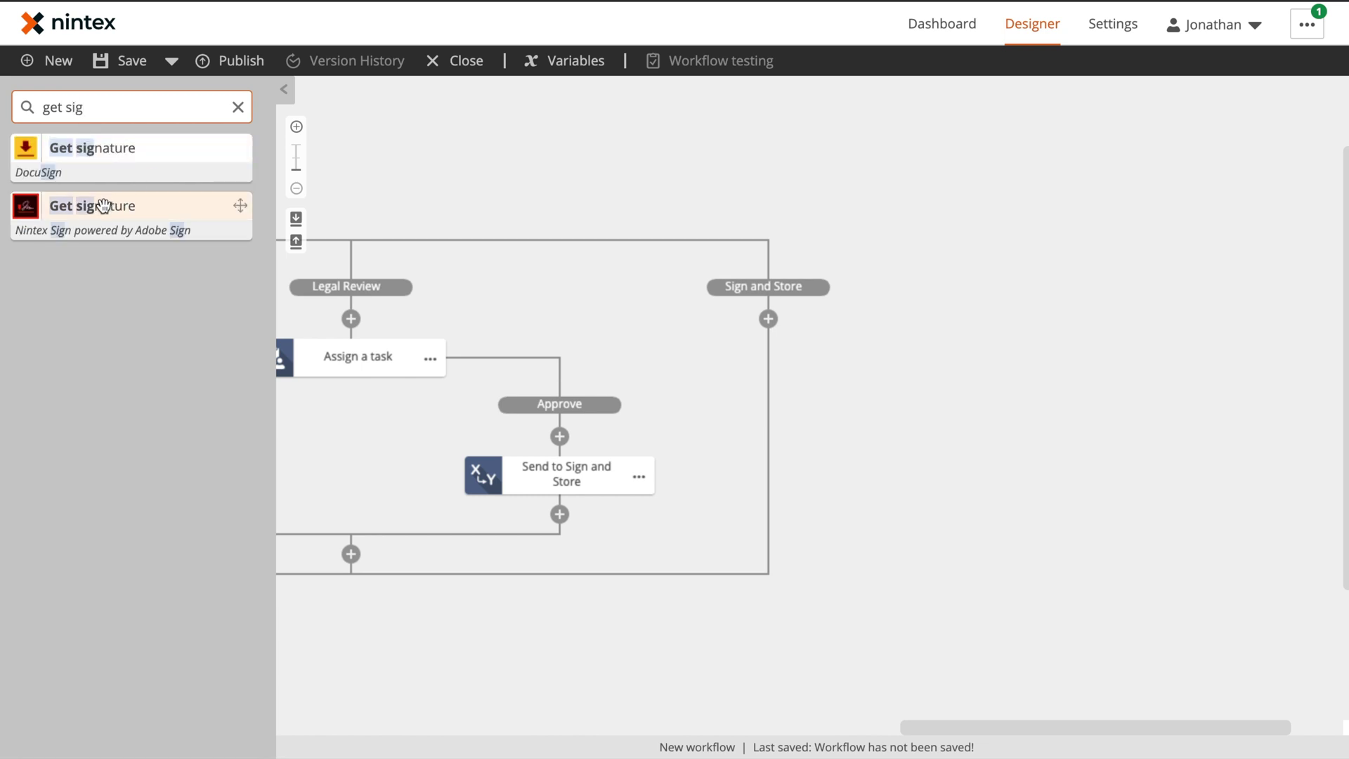
pyautogui.moveTo(104, 205)
pyautogui.mouseDown()
pyautogui.moveTo(972, 309)
pyautogui.moveTo(829, 320)
pyautogui.mouseUp()
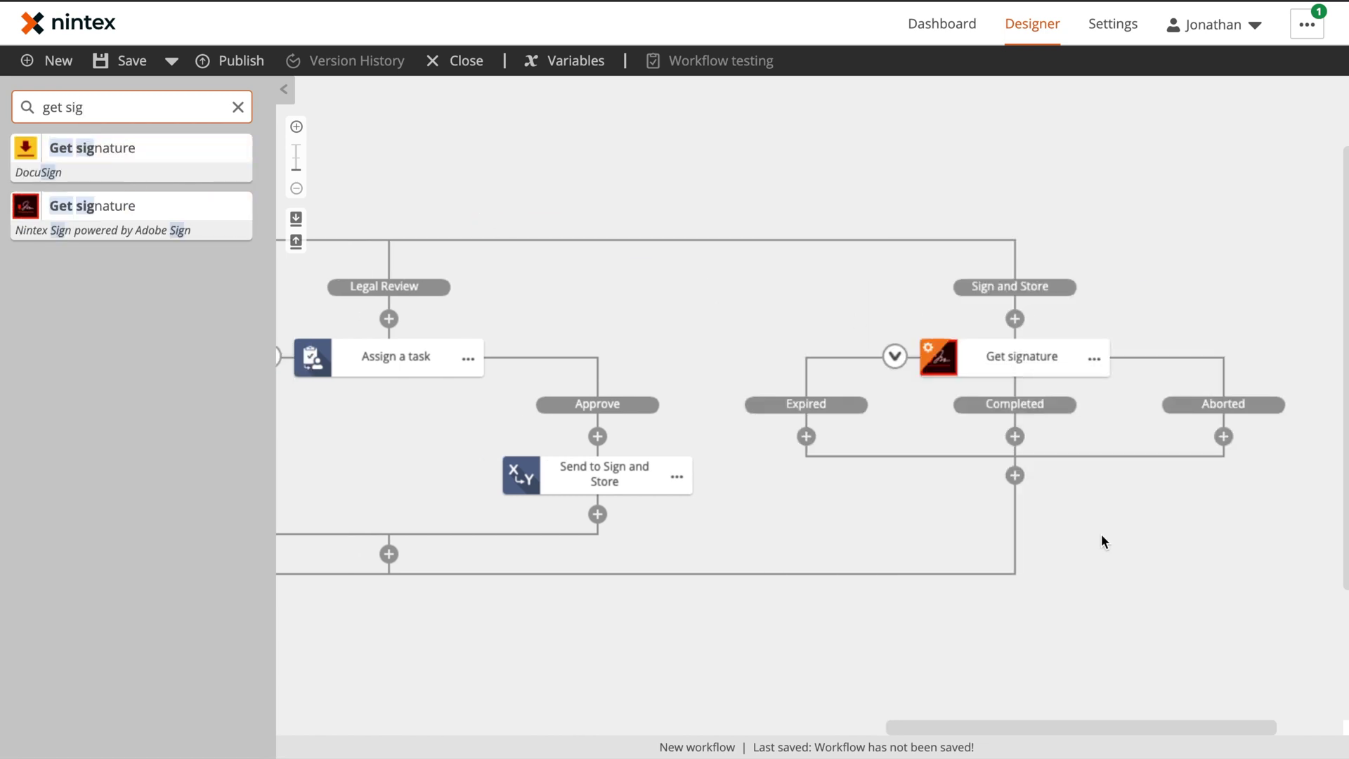
pyautogui.moveTo(1164, 548); pyautogui.dragTo(994, 540)
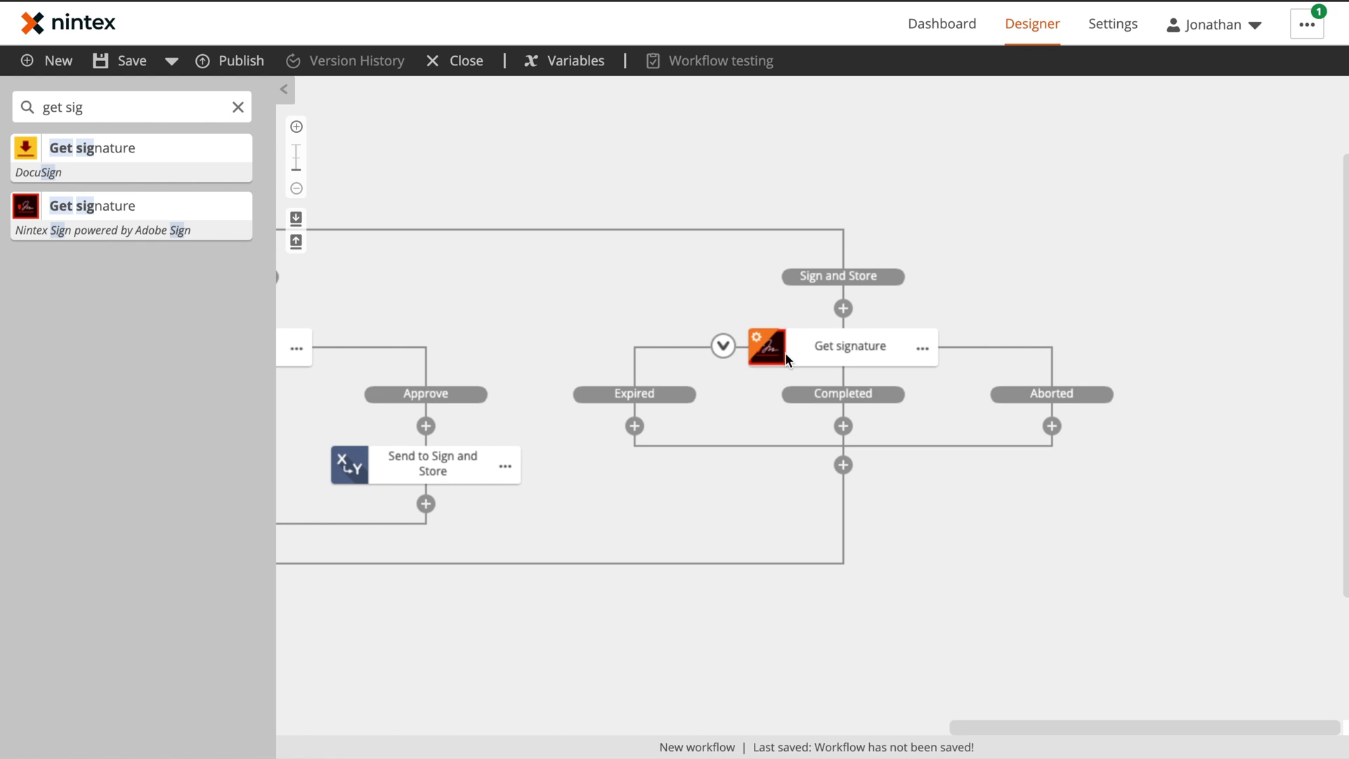
pyautogui.click(847, 345)
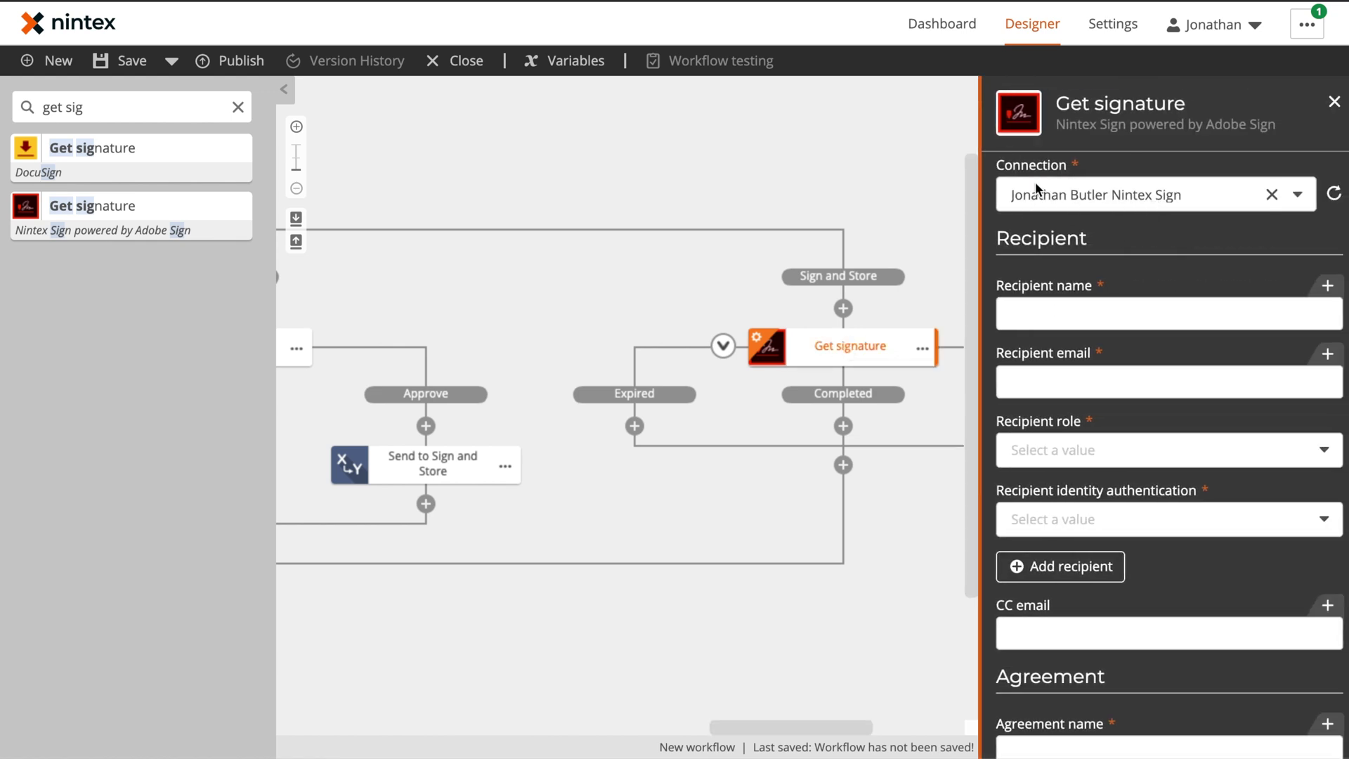
pyautogui.click(1151, 315)
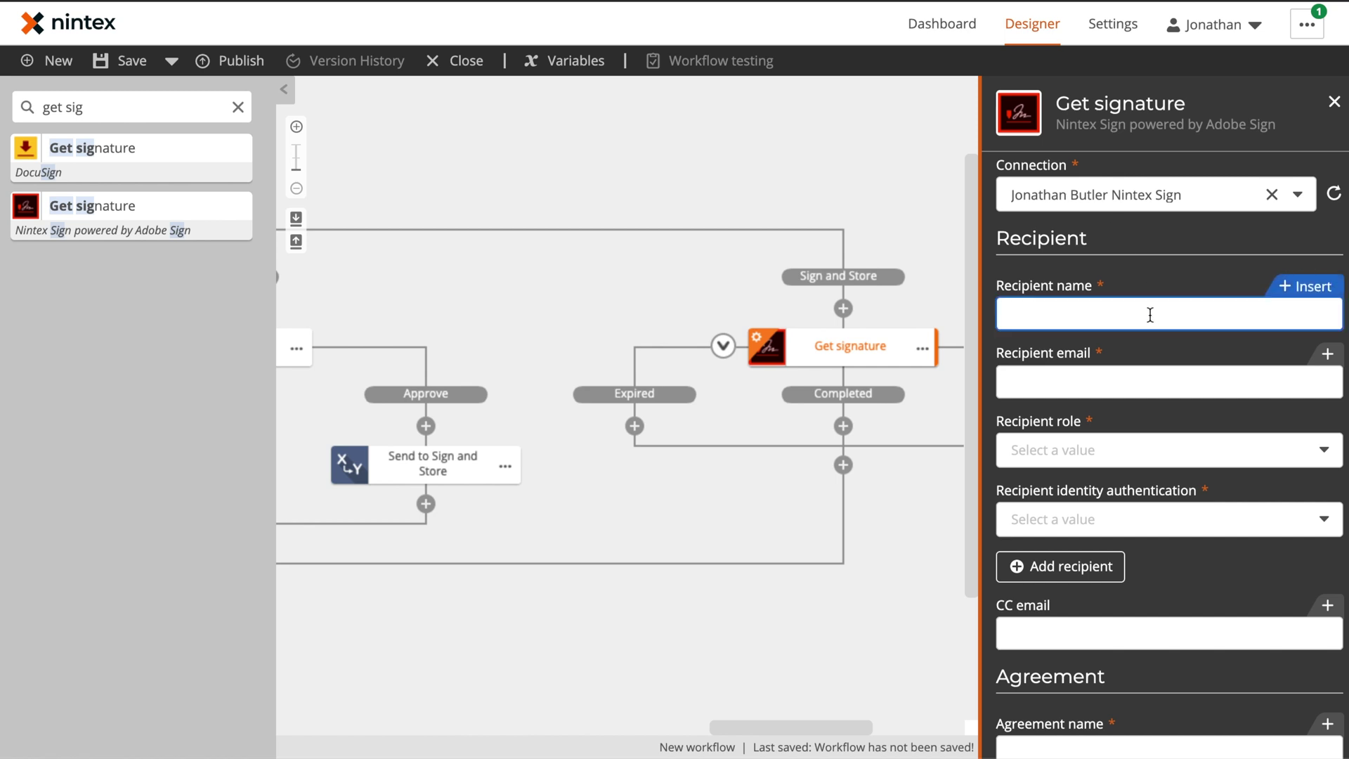
pyautogui.click(587, 250)
pyautogui.moveTo(587, 251); pyautogui.dragTo(1127, 311)
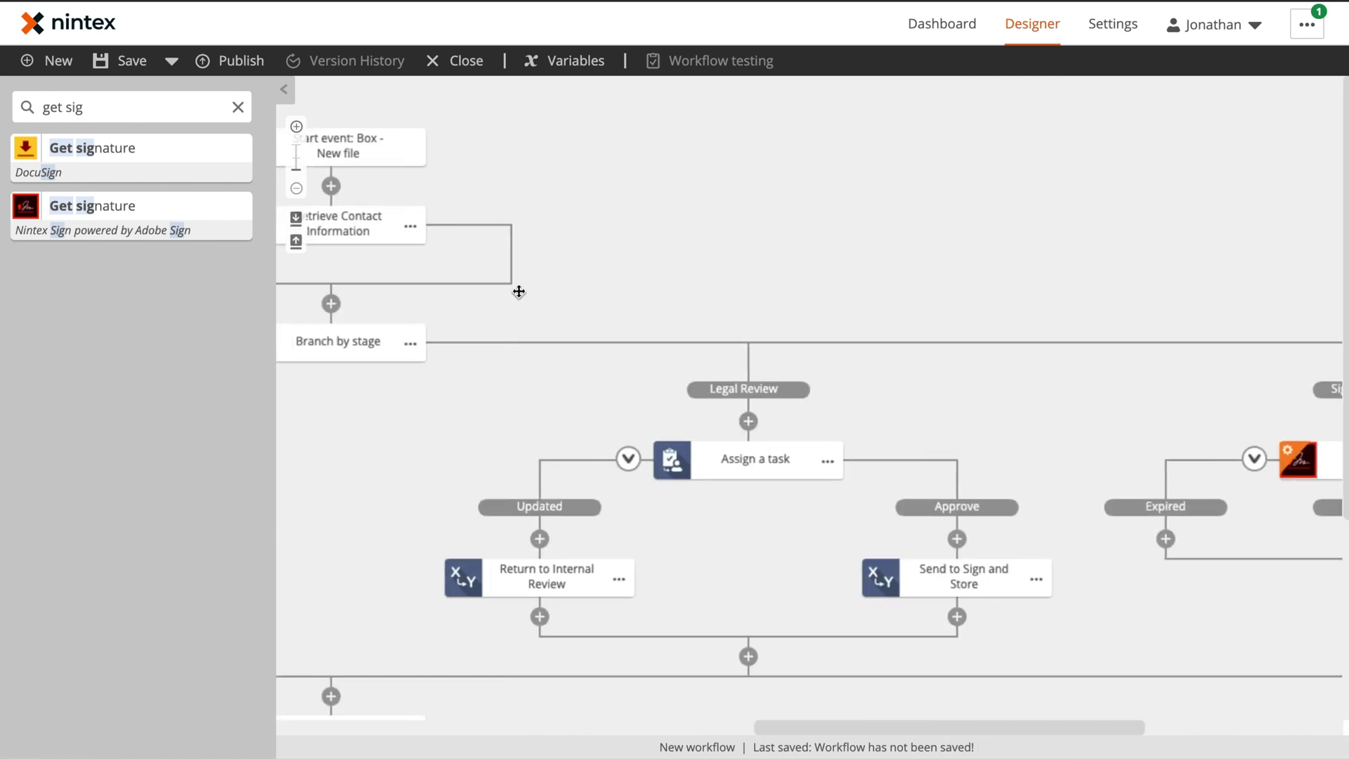
pyautogui.moveTo(519, 291); pyautogui.dragTo(769, 284)
# Add the Created by (display name) variable to the Box new-file start event.
pyautogui.click(634, 152)
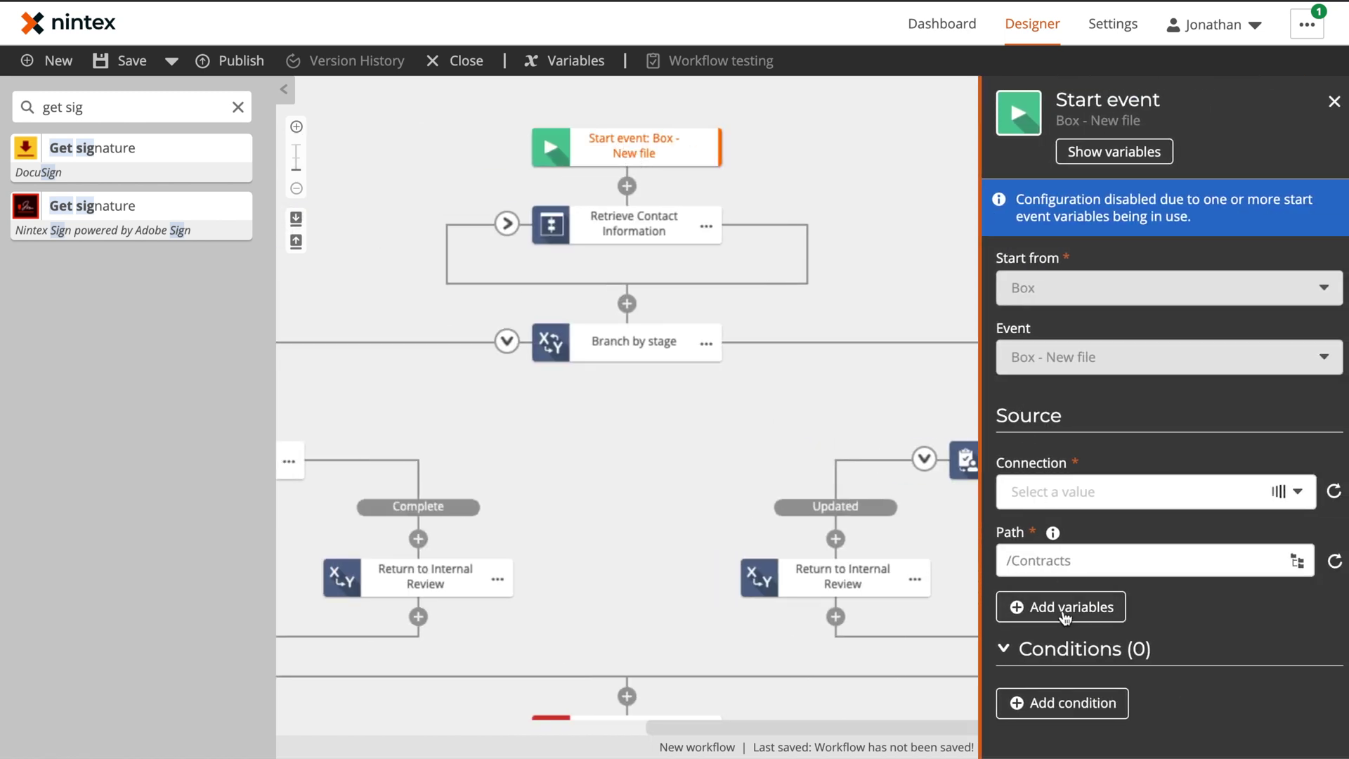
pyautogui.click(1072, 707)
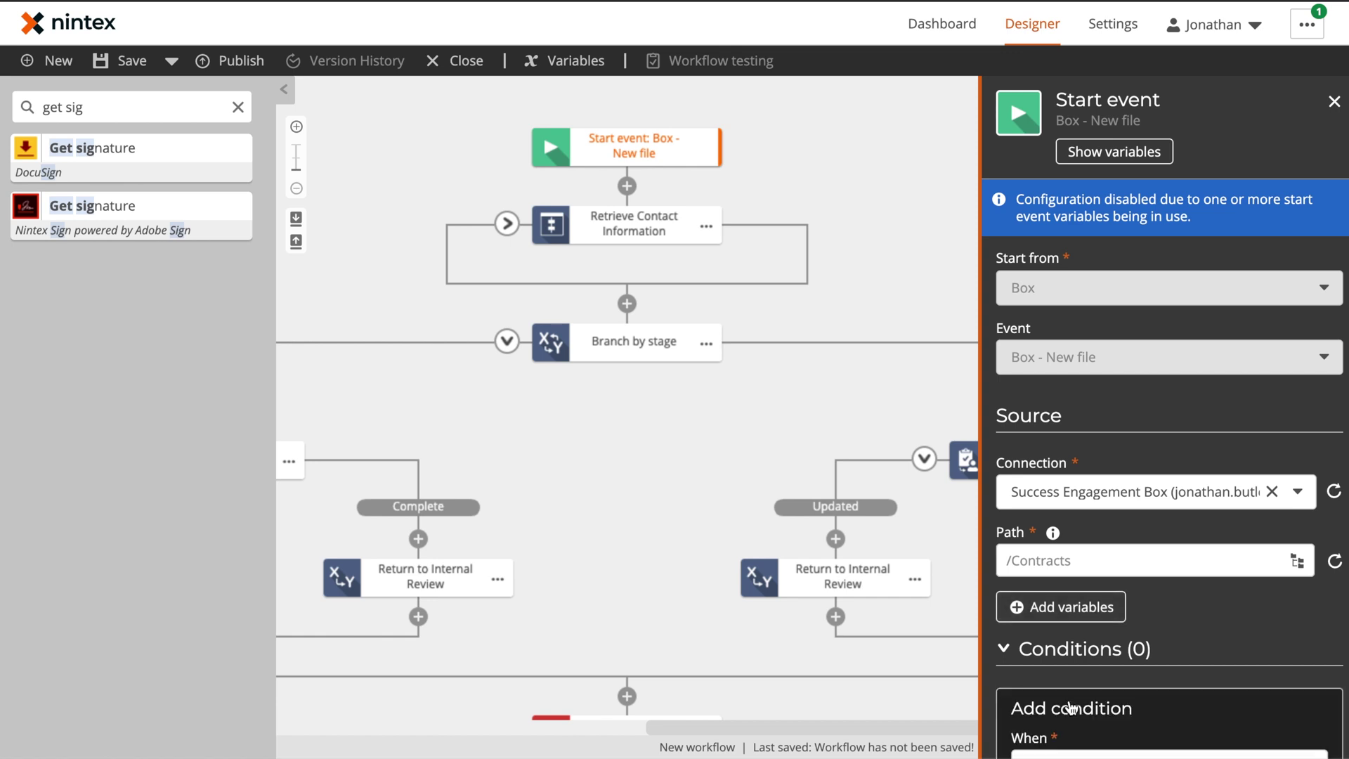
pyautogui.click(1041, 610)
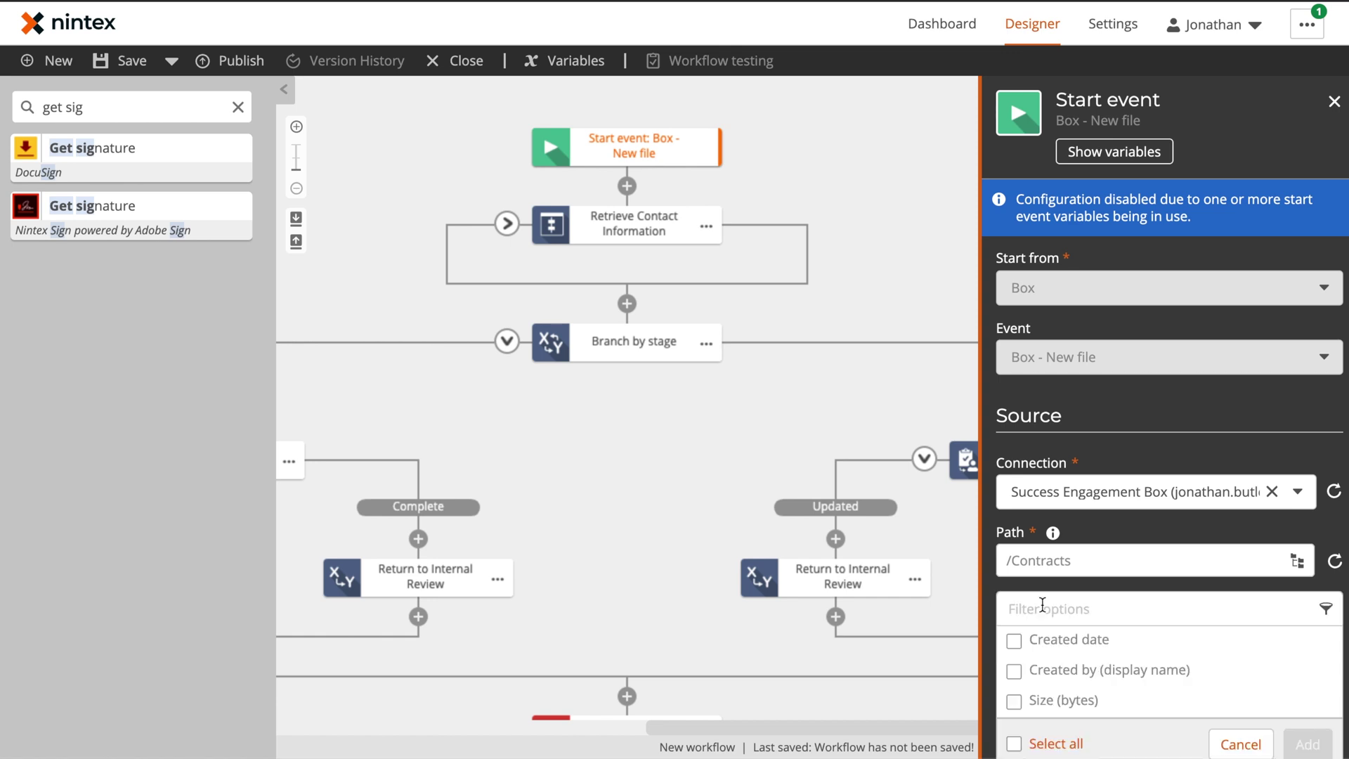
pyautogui.click(1062, 677)
pyautogui.click(1308, 747)
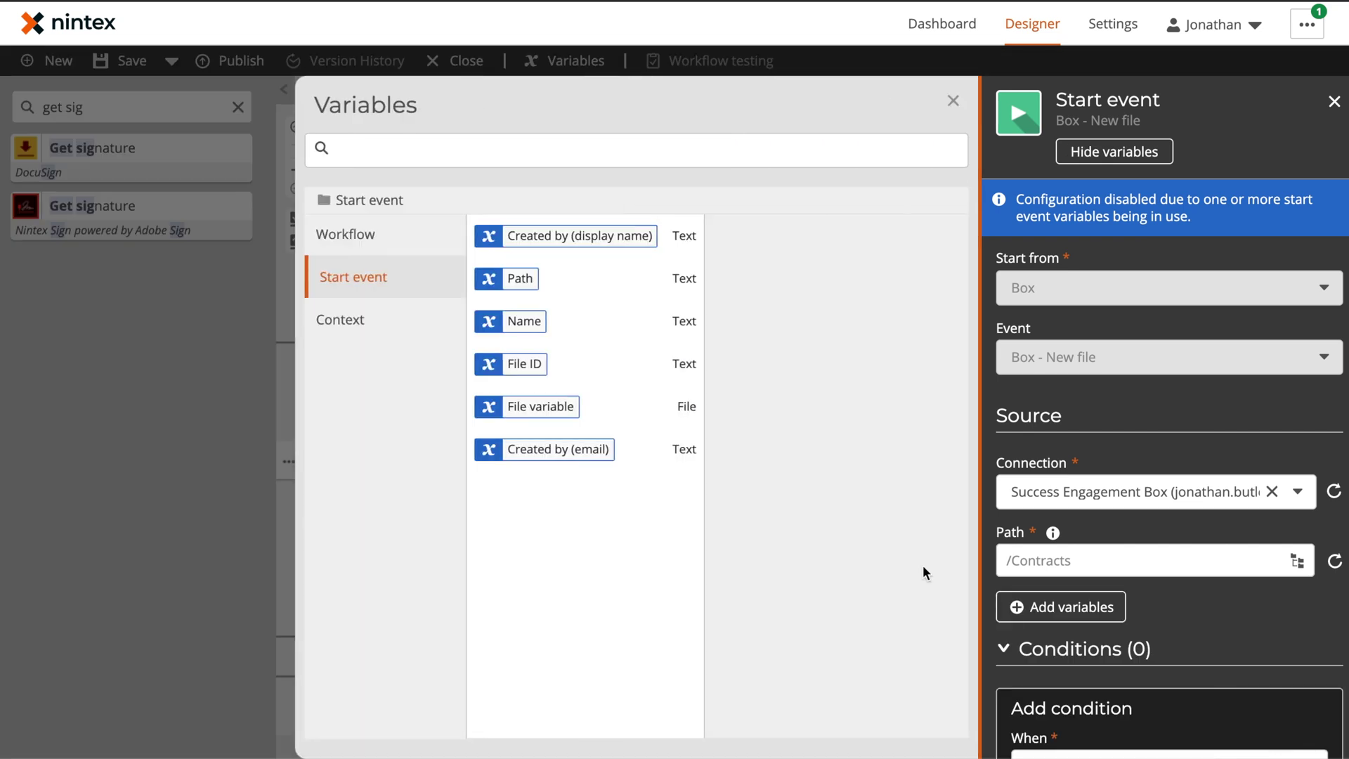
pyautogui.click(957, 98)
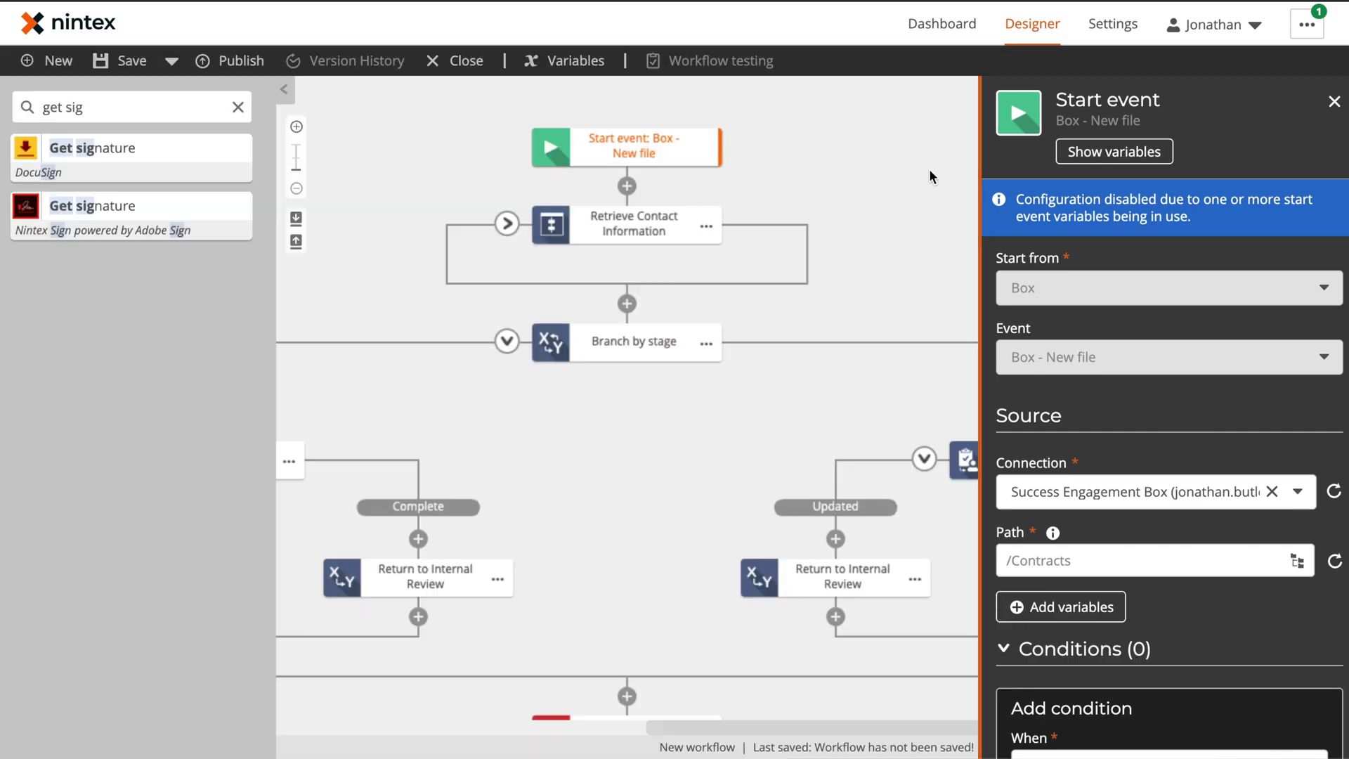
pyautogui.click(929, 168)
pyautogui.hscroll(8, 610, 183)
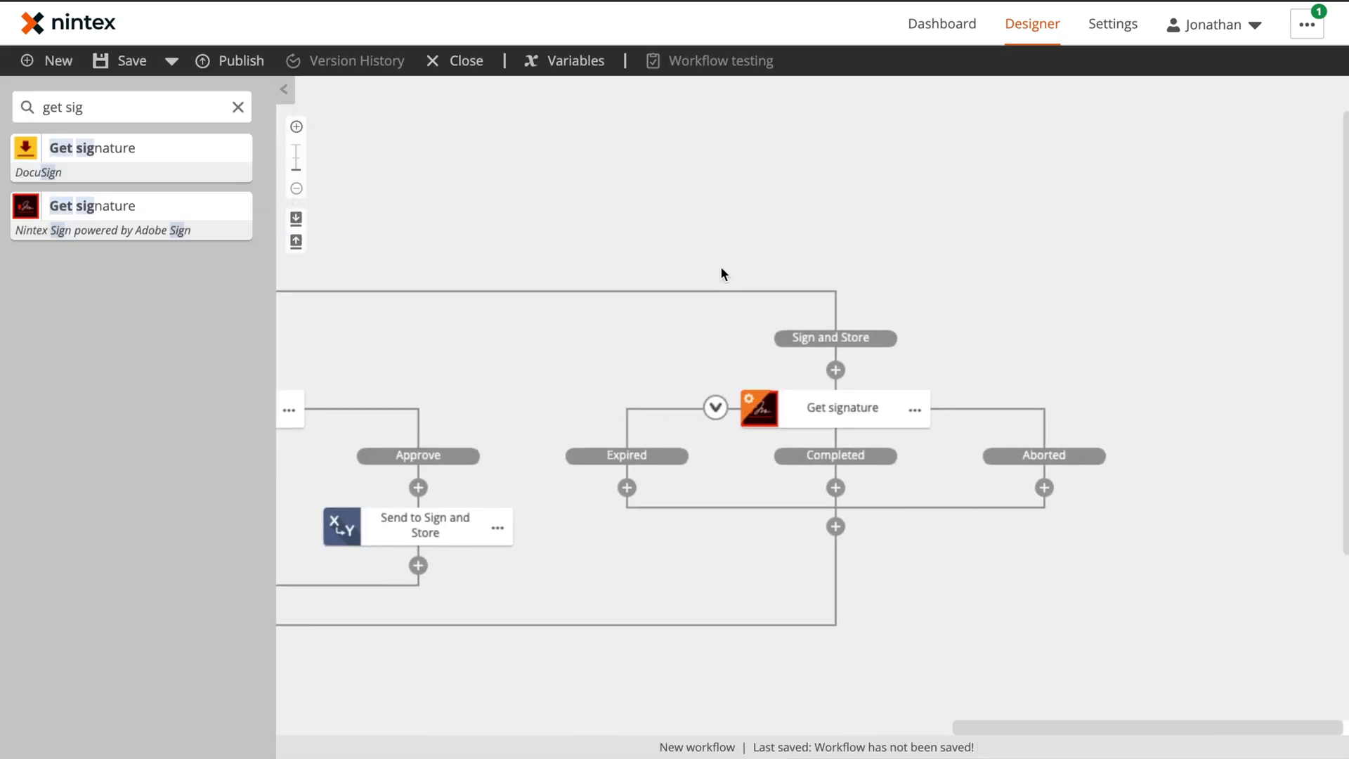
# Make the starter (Created by display name and email) the Get signature recipient as an email-authenticated Signer.
pyautogui.click(848, 405)
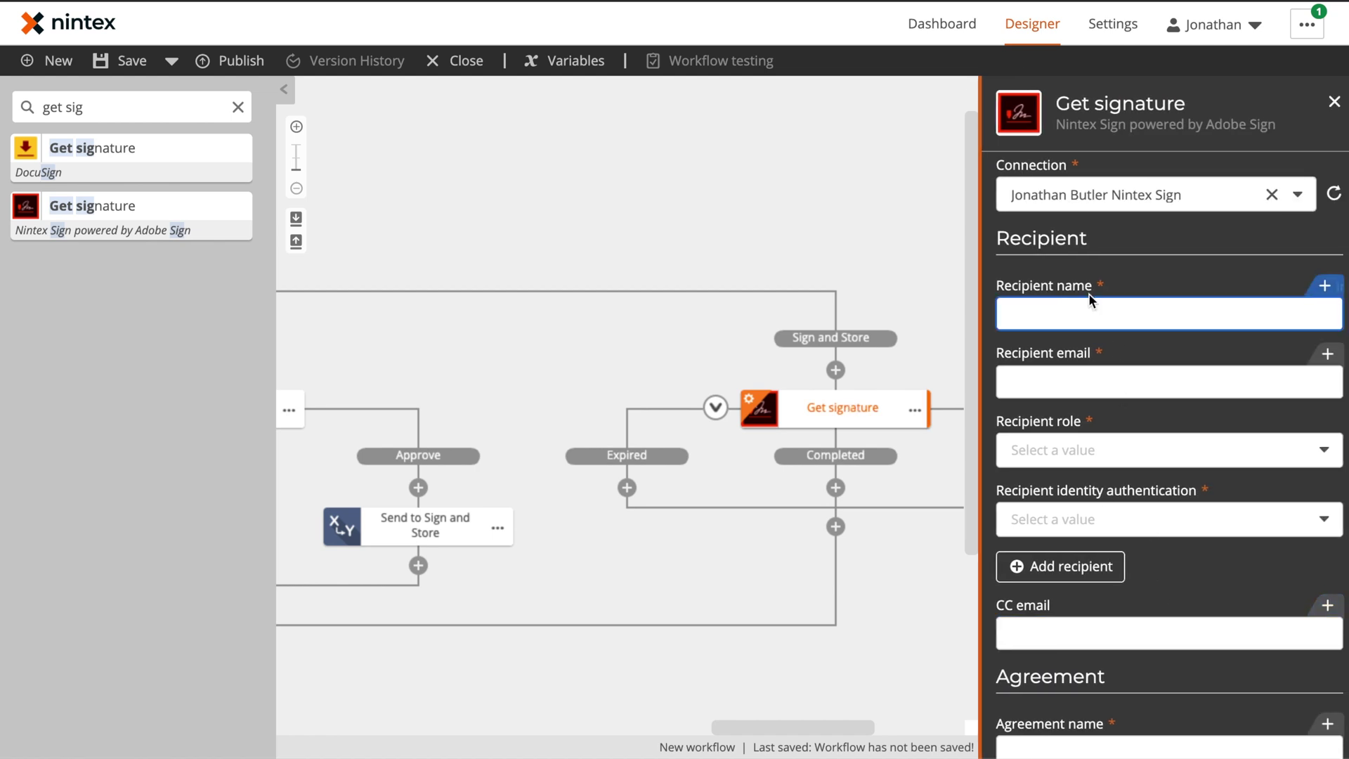
pyautogui.click(1328, 287)
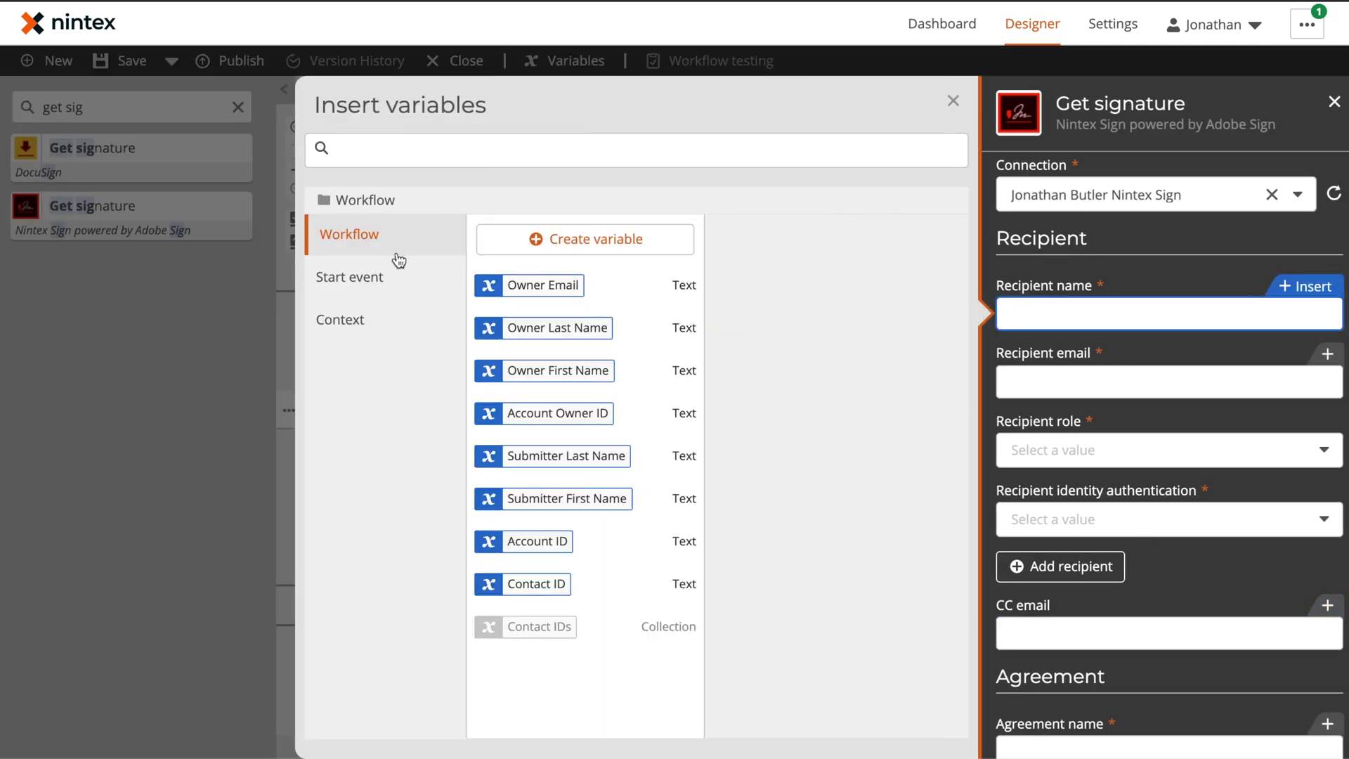
pyautogui.click(388, 292)
pyautogui.click(671, 236)
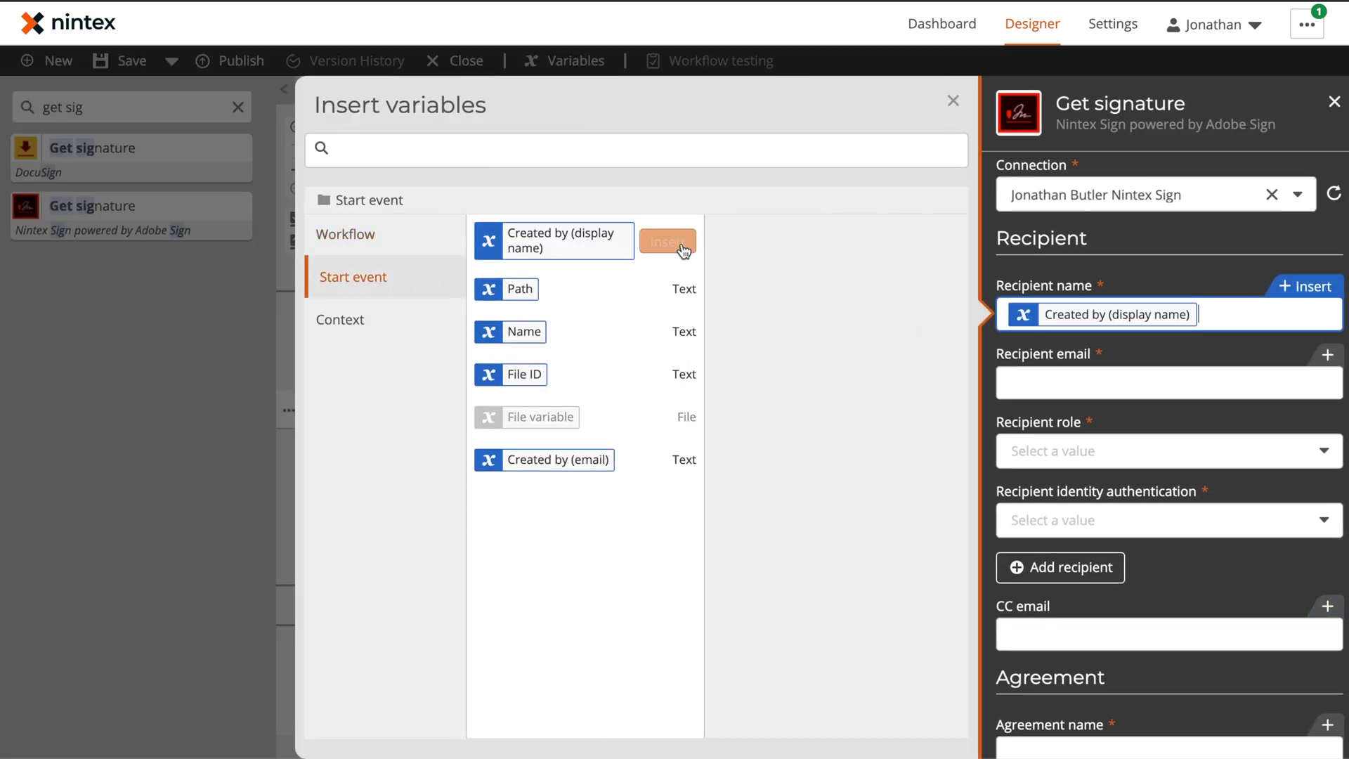
pyautogui.click(1040, 368)
pyautogui.click(671, 449)
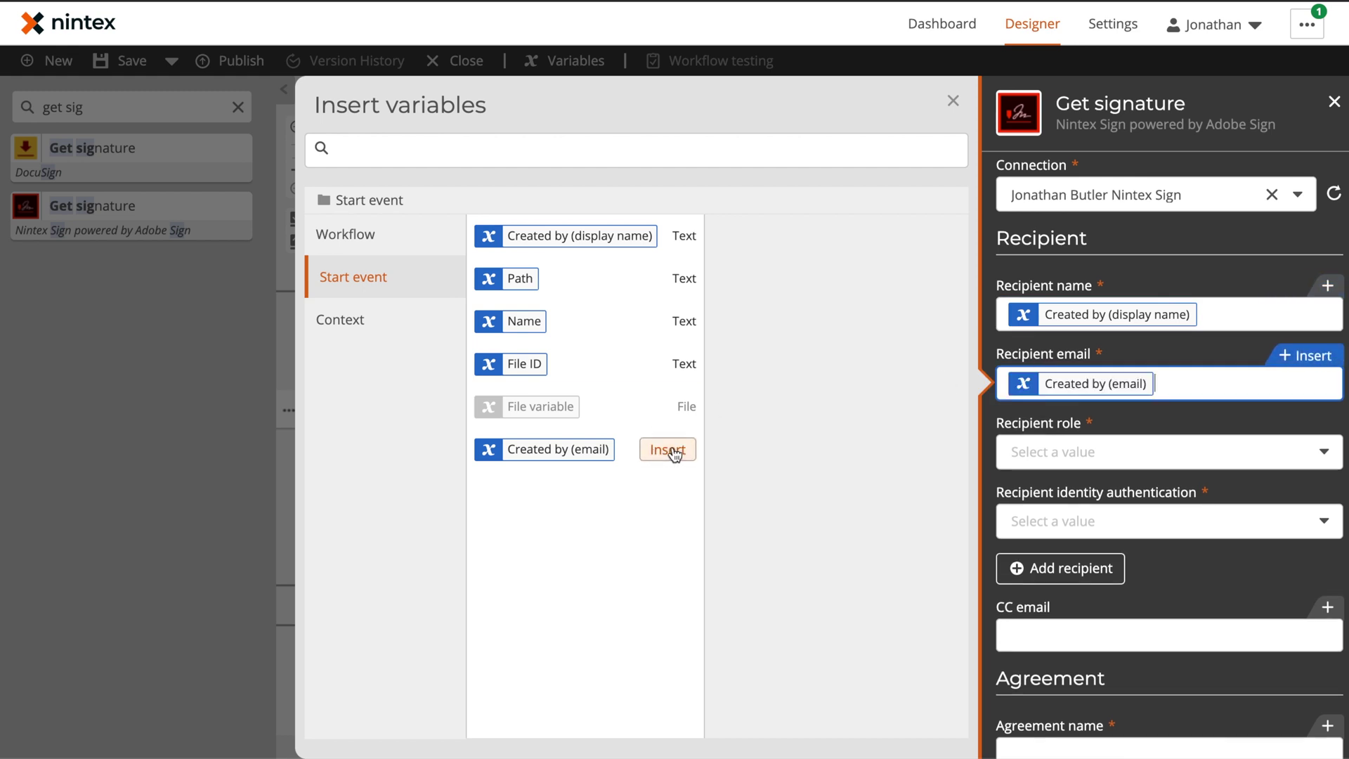
pyautogui.click(1123, 450)
pyautogui.click(1102, 483)
pyautogui.click(1101, 516)
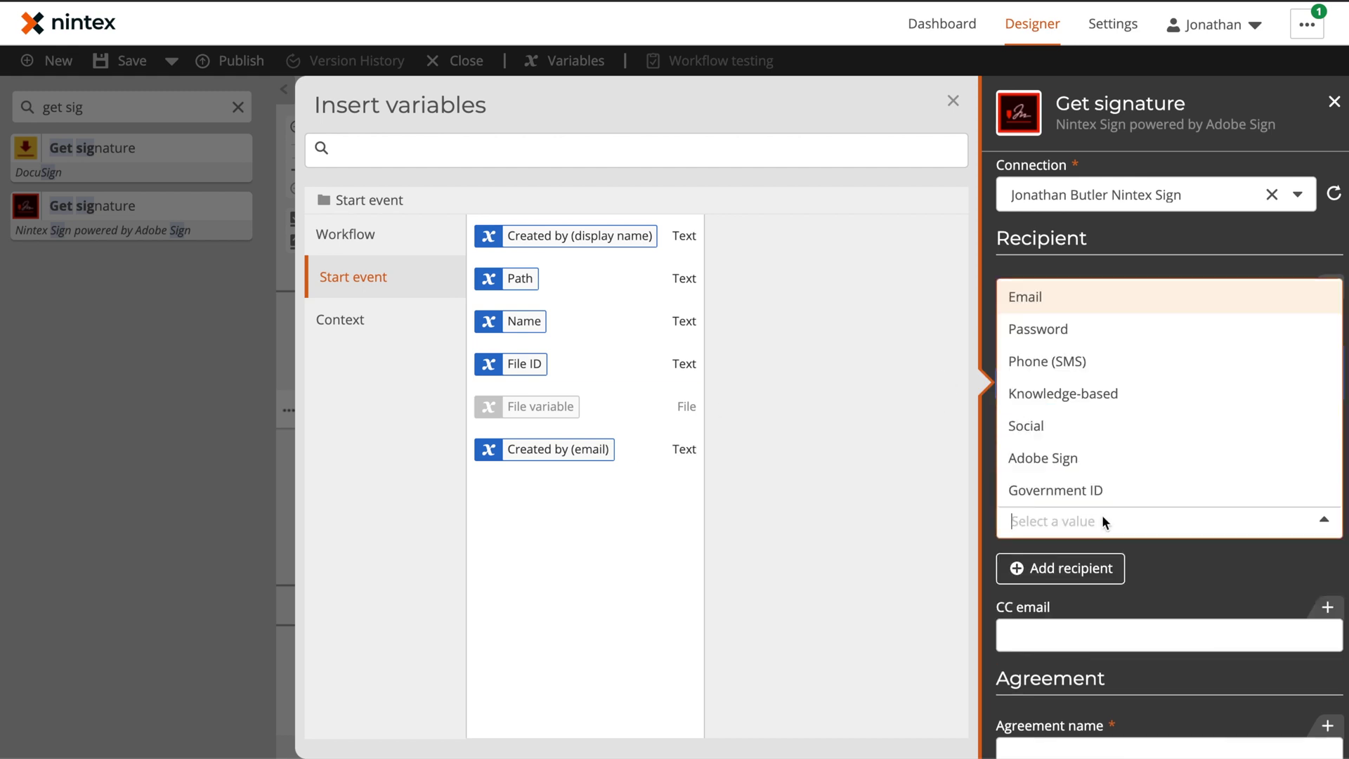
pyautogui.click(1060, 302)
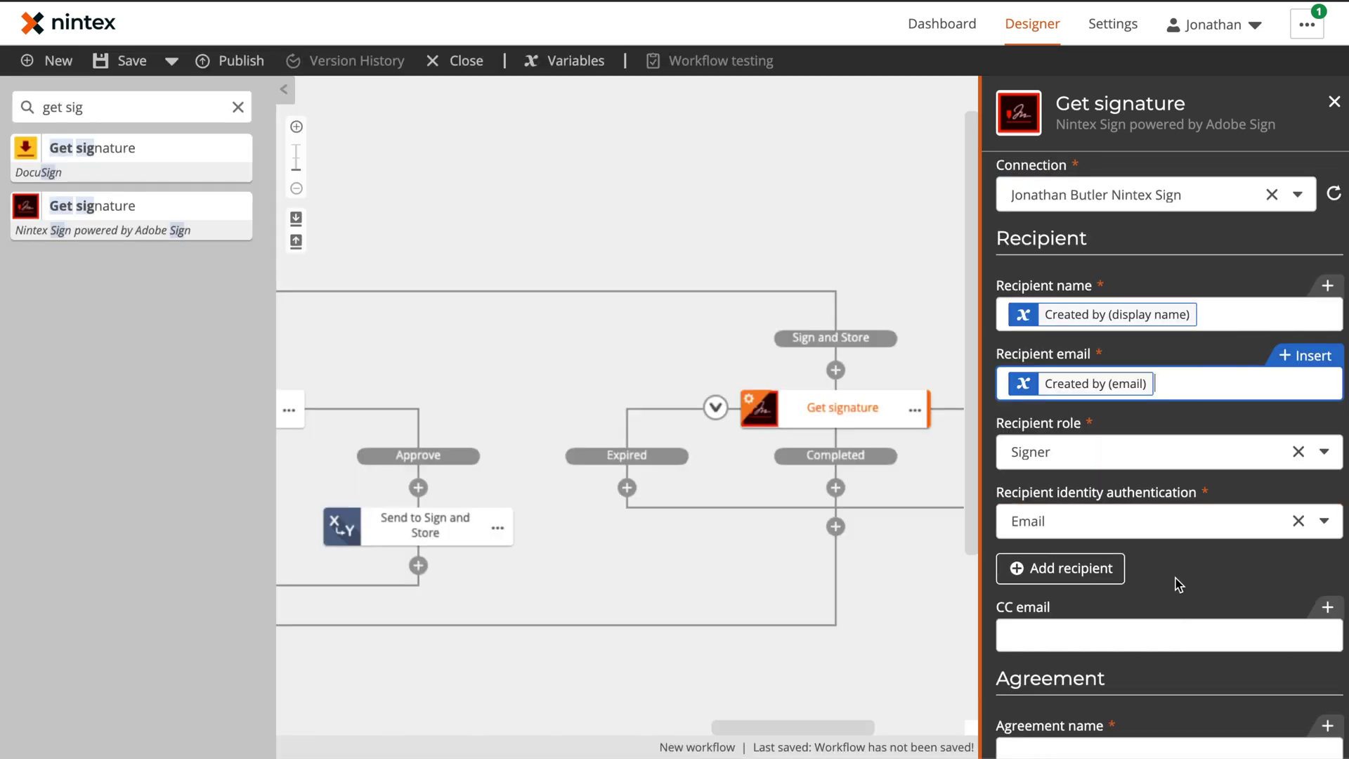
# Enter 'New Signed Agreement' as the agreement name.
pyautogui.scroll(-3, 1142, 539)
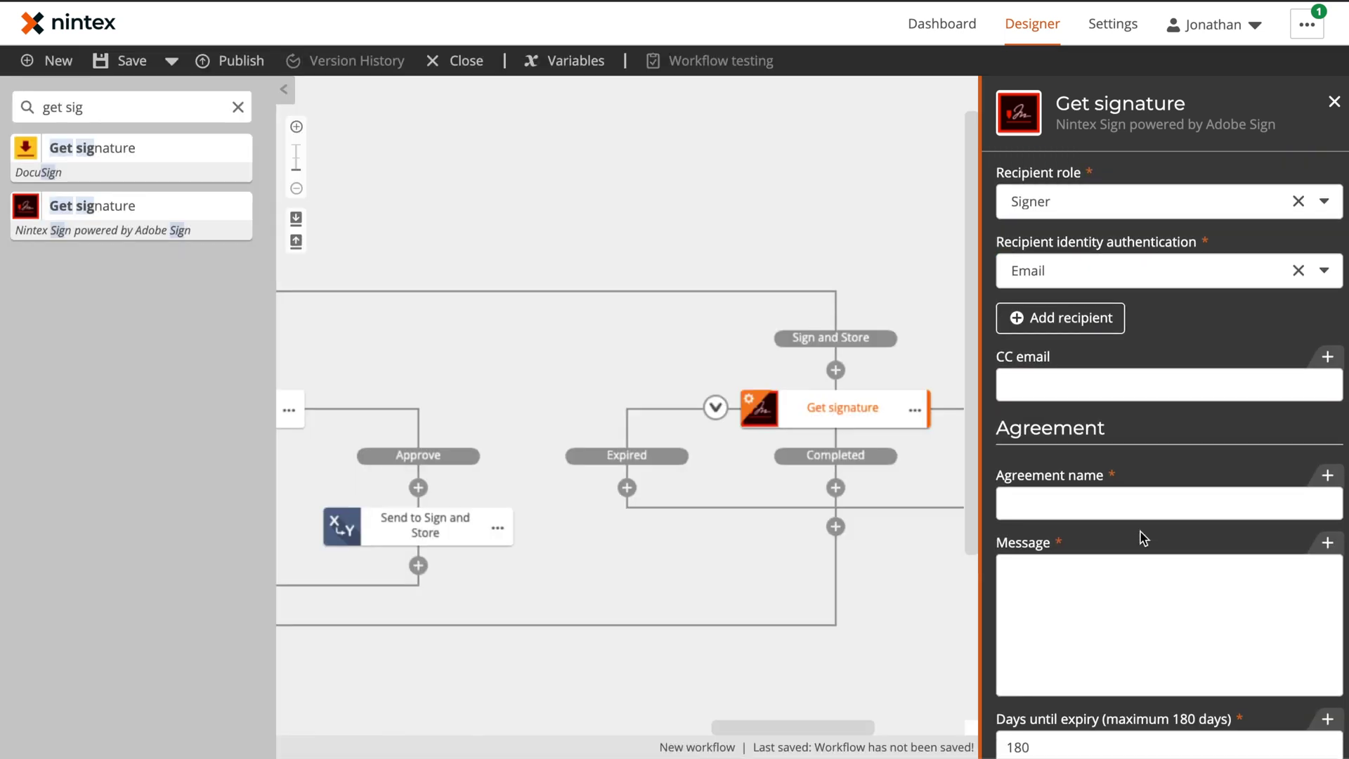
pyautogui.click(1118, 494)
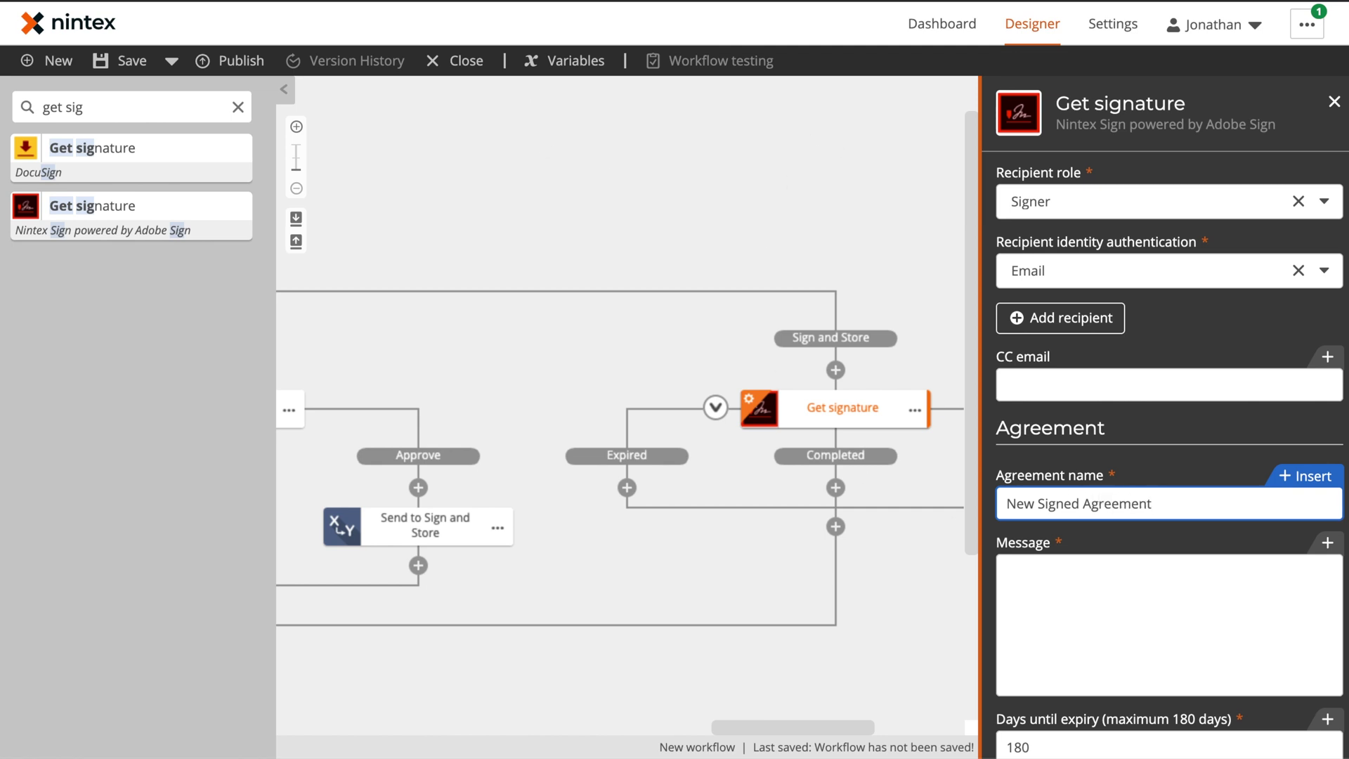
pyautogui.click(1156, 602)
# Paste the signing message and change Days until expiry from 180 to 30.
pyautogui.write('Hi Created by (display name),  Included here is the final version of your contract for signature. This has been approved by Owner First Name, and the Safalo legal team. You have 30 days to complete the signature otherwise the process will be returned to legal for processing and may be voided.')
pyautogui.scroll(-1, 1153, 538)
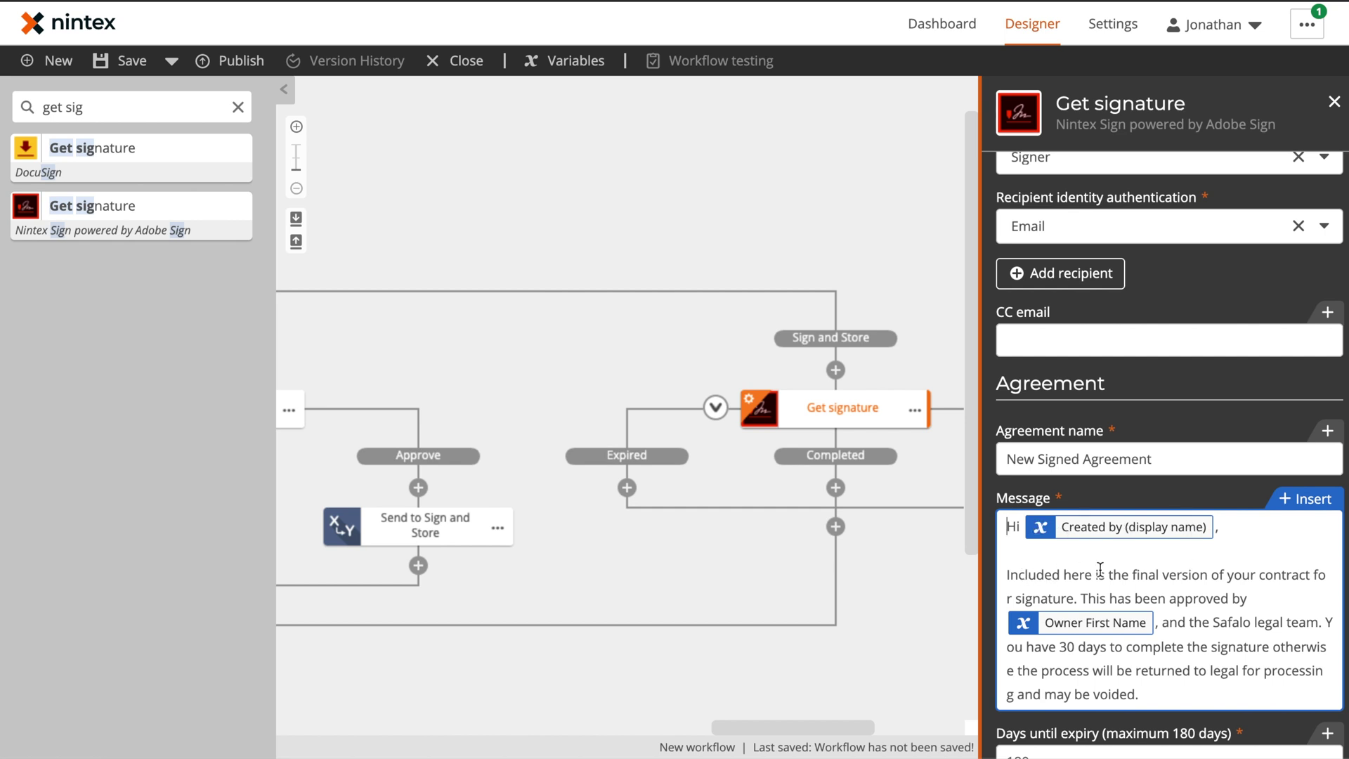
pyautogui.scroll(-5, 1147, 628)
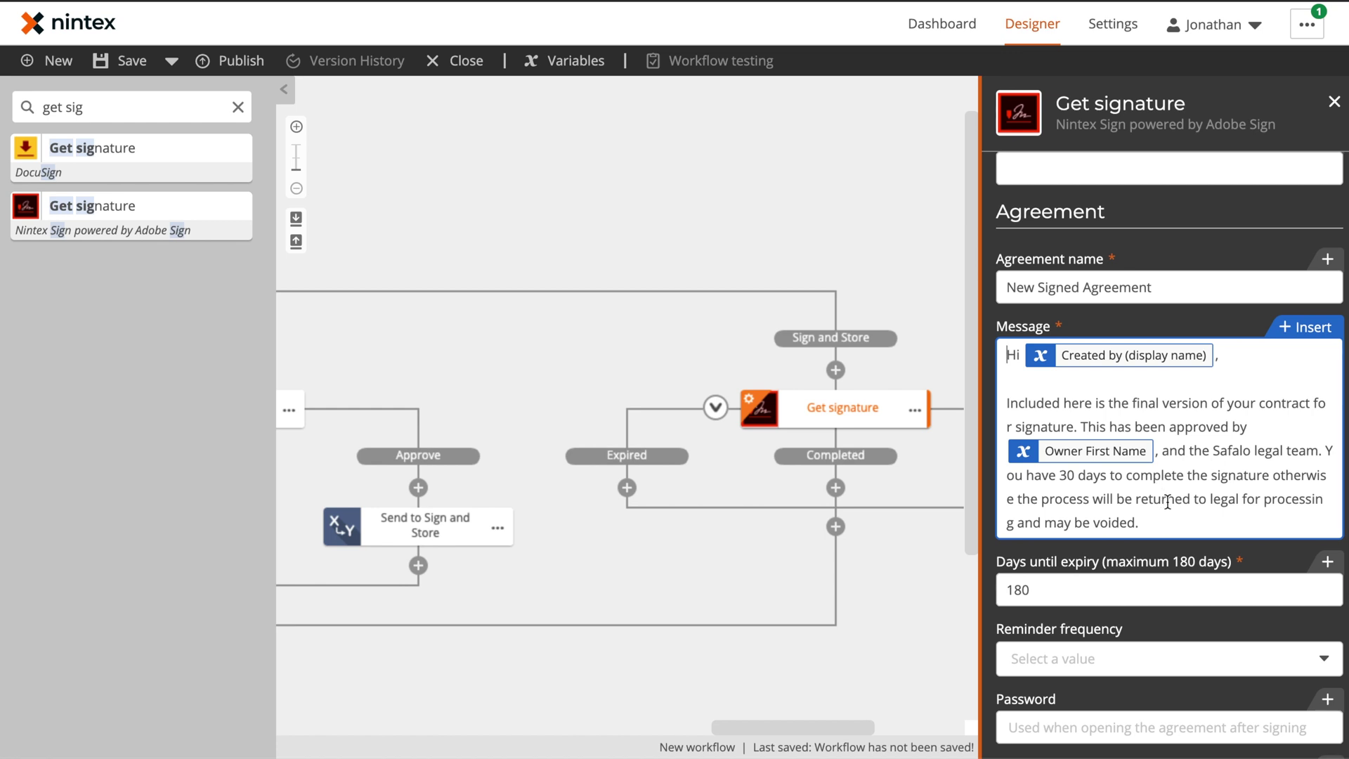
pyautogui.scroll(-7, 1167, 502)
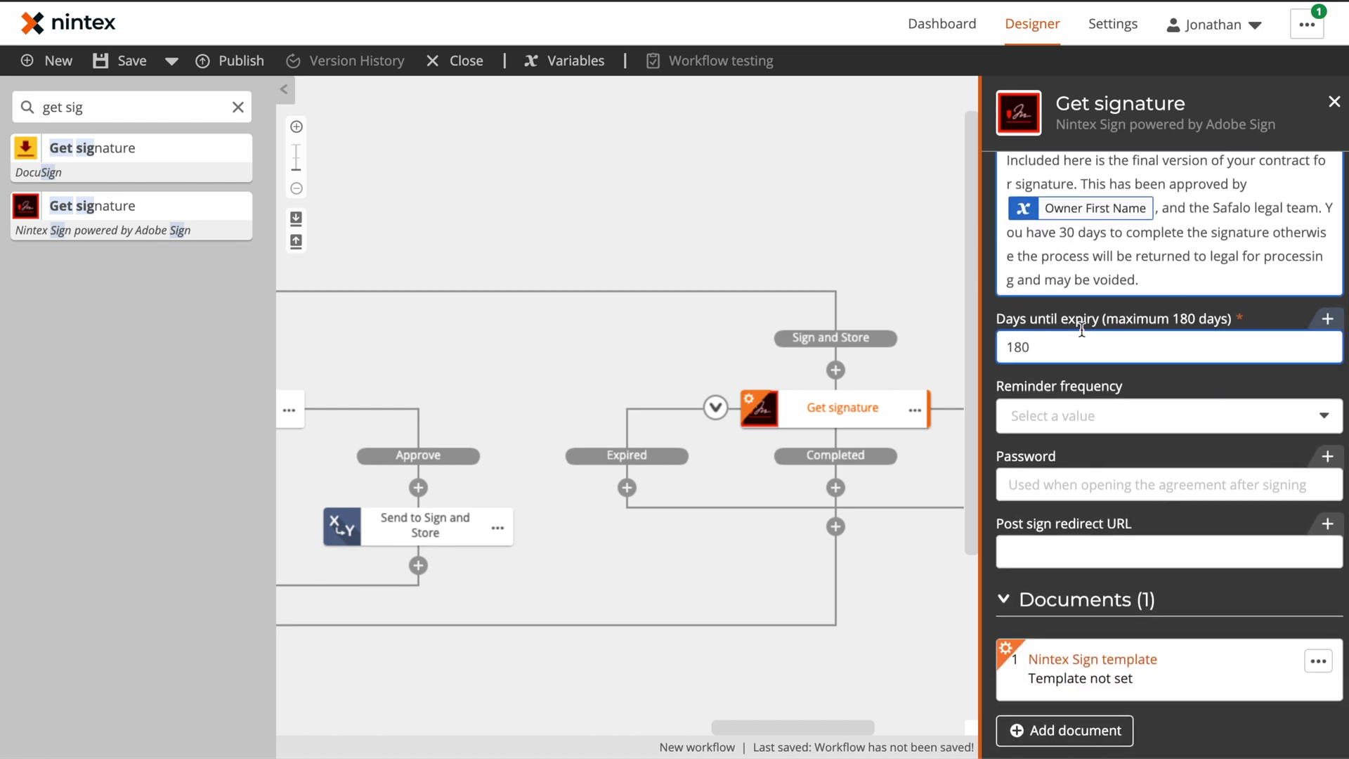
pyautogui.doubleClick(1069, 355)
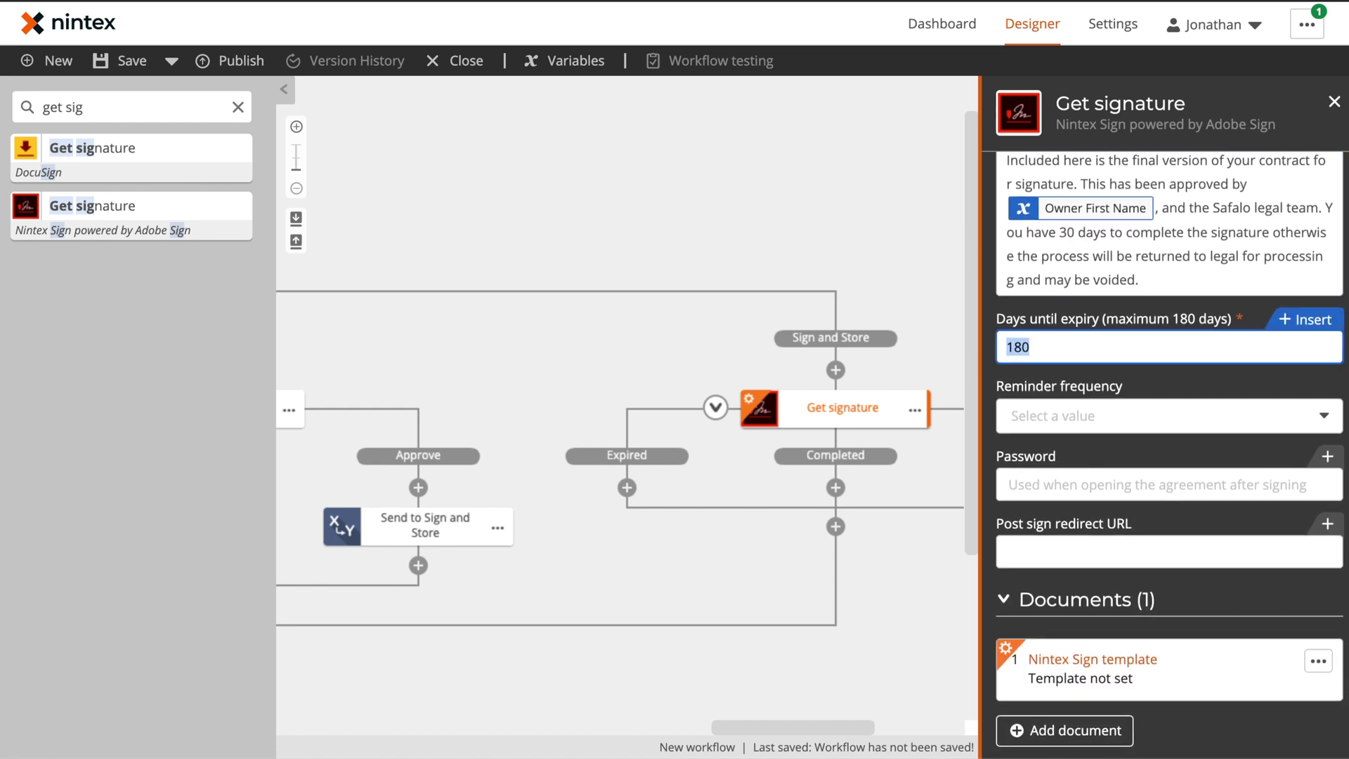
pyautogui.write('30')
pyautogui.scroll(-4, 1089, 378)
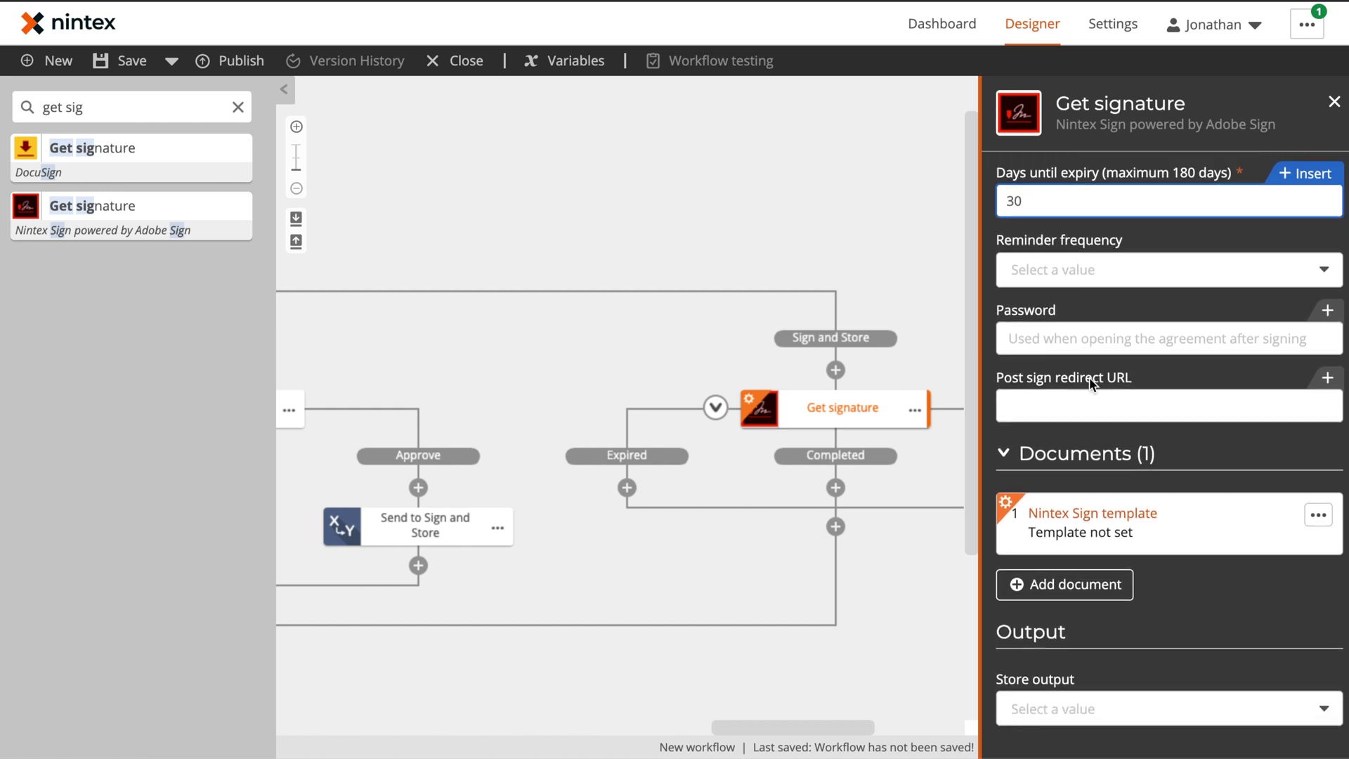
# Set the signature document's template name to Mutual_NDA_template.
pyautogui.click(1182, 519)
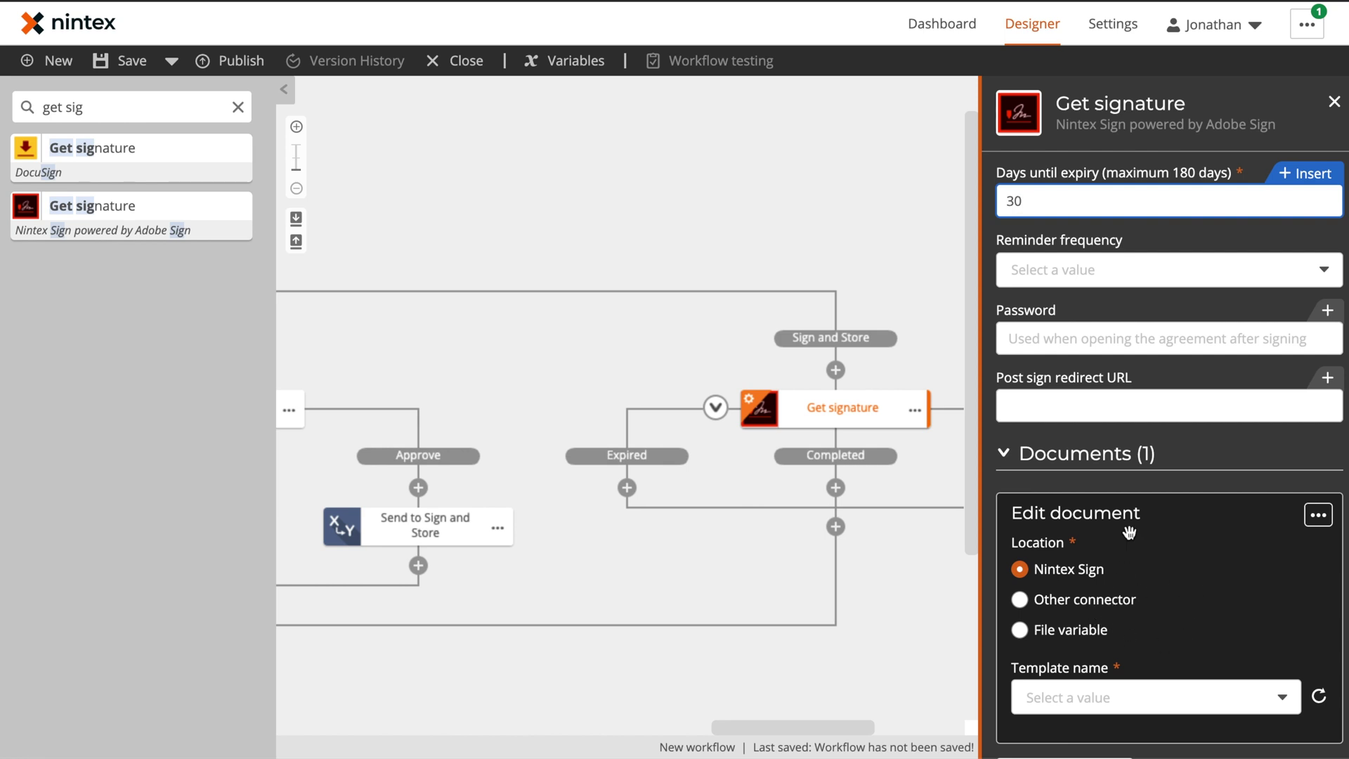
pyautogui.scroll(3, 1182, 551)
pyautogui.scroll(-6, 1183, 553)
pyautogui.scroll(-1, 1184, 555)
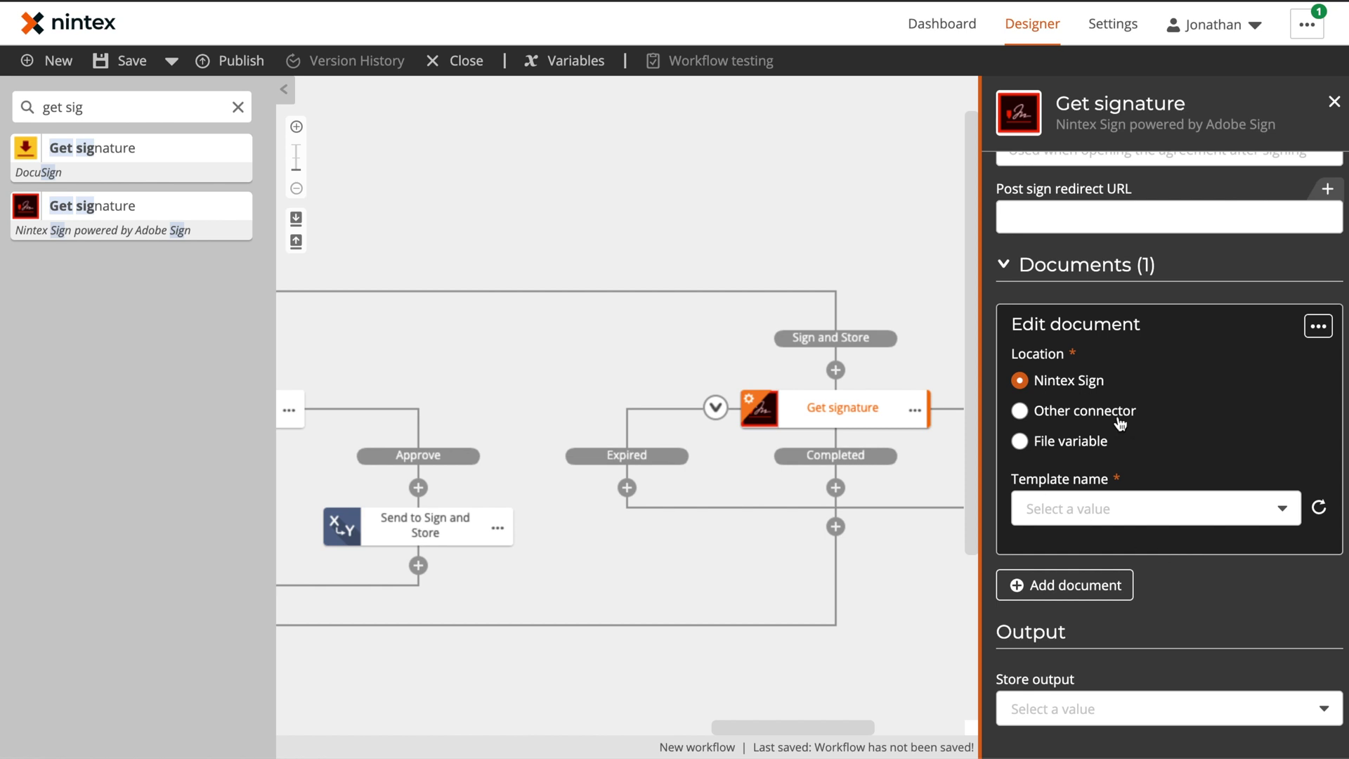
pyautogui.click(1194, 509)
pyautogui.click(1107, 342)
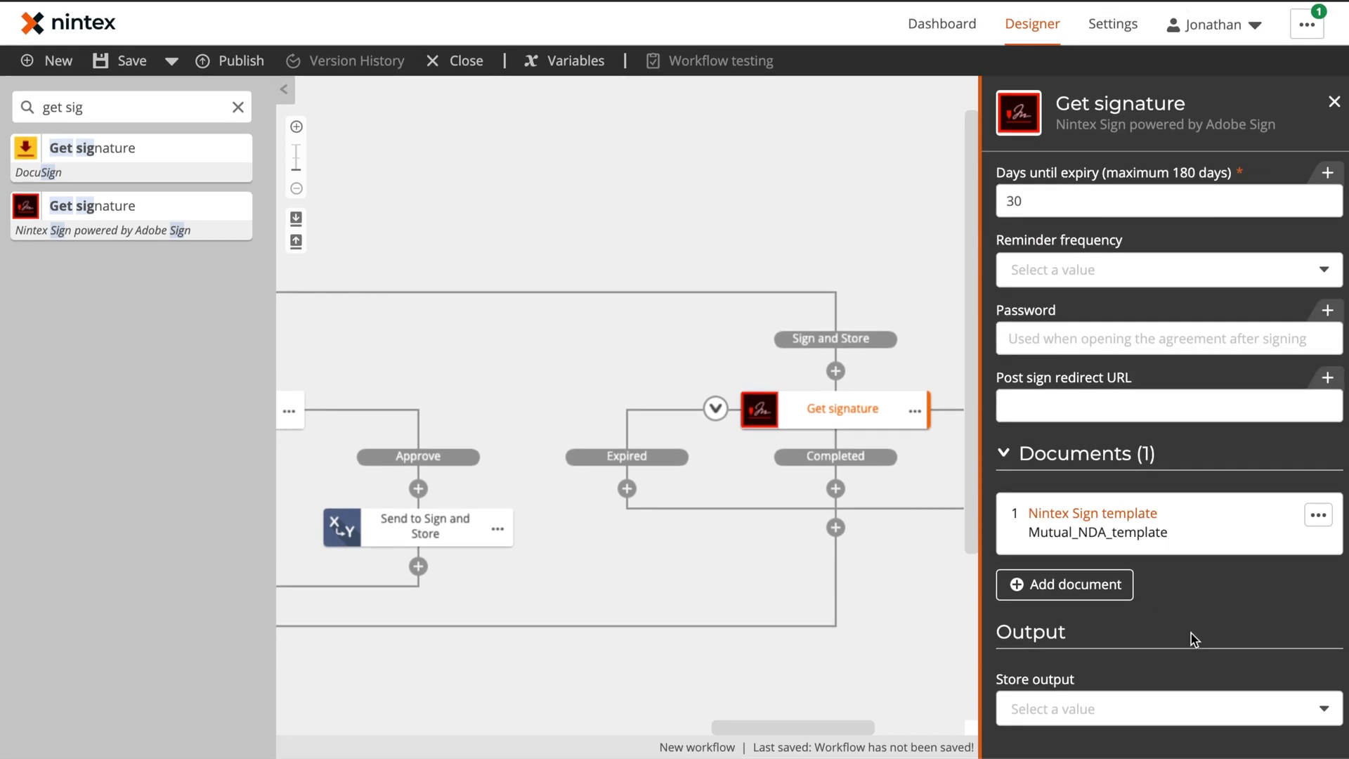
# Store the Agreement URL and Signed files outputs, saving the URL to a new Text variable 'Signed Agreement URL'.
pyautogui.click(1128, 698)
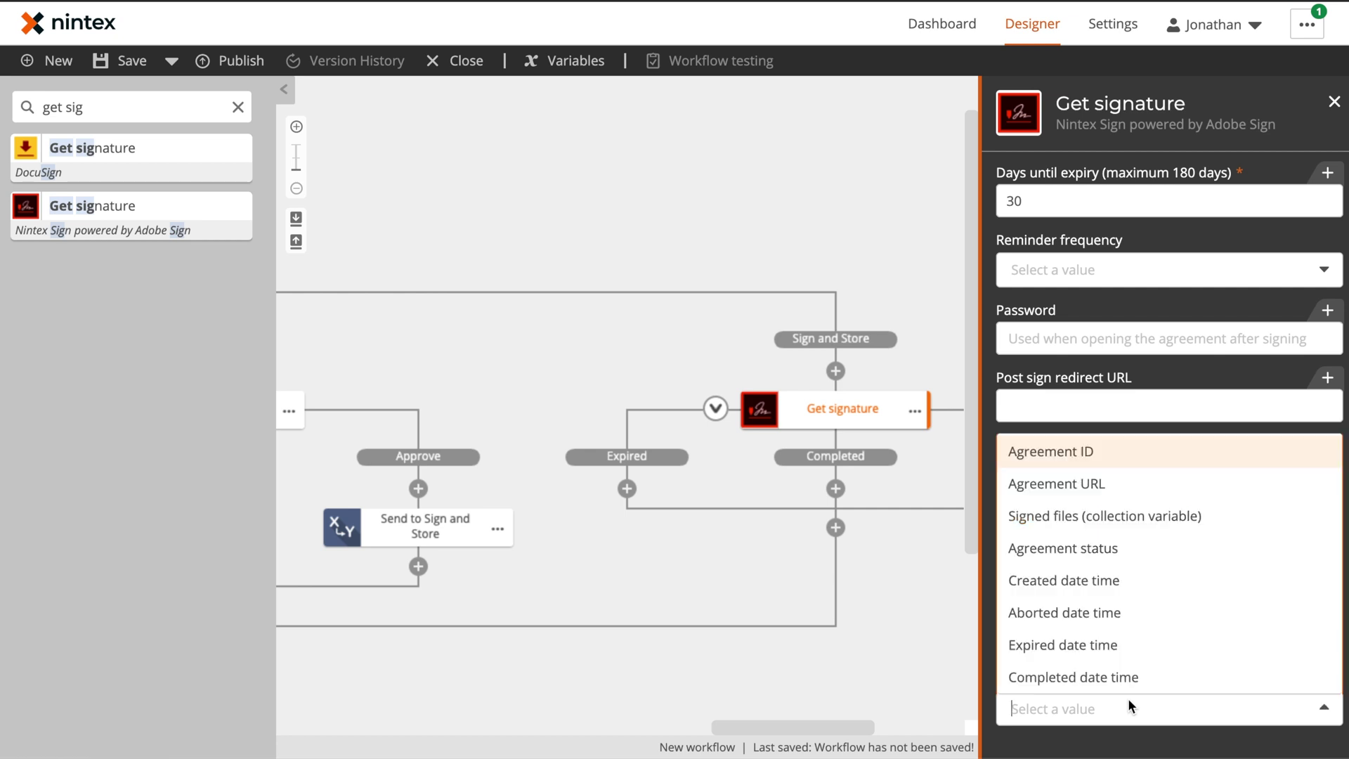
pyautogui.click(1115, 483)
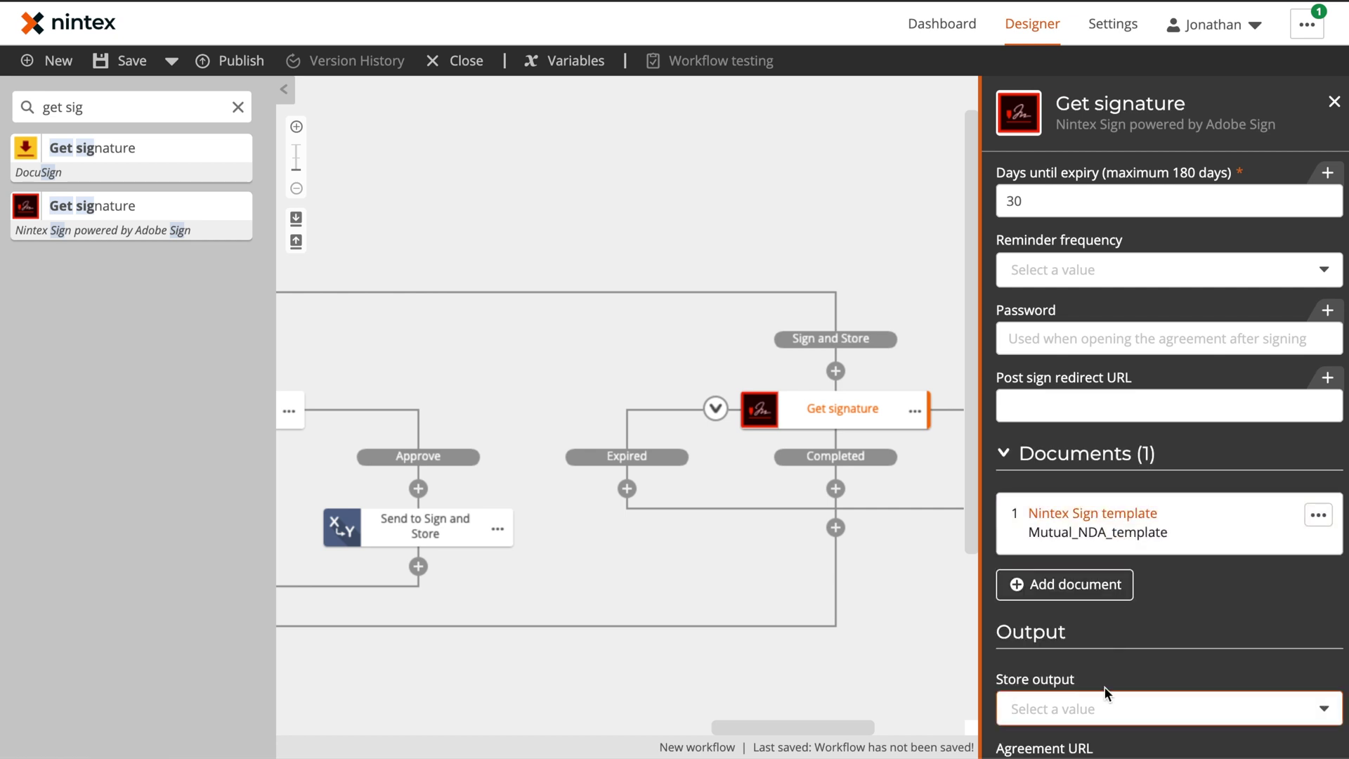
pyautogui.click(1095, 711)
pyautogui.click(1128, 516)
pyautogui.click(1169, 636)
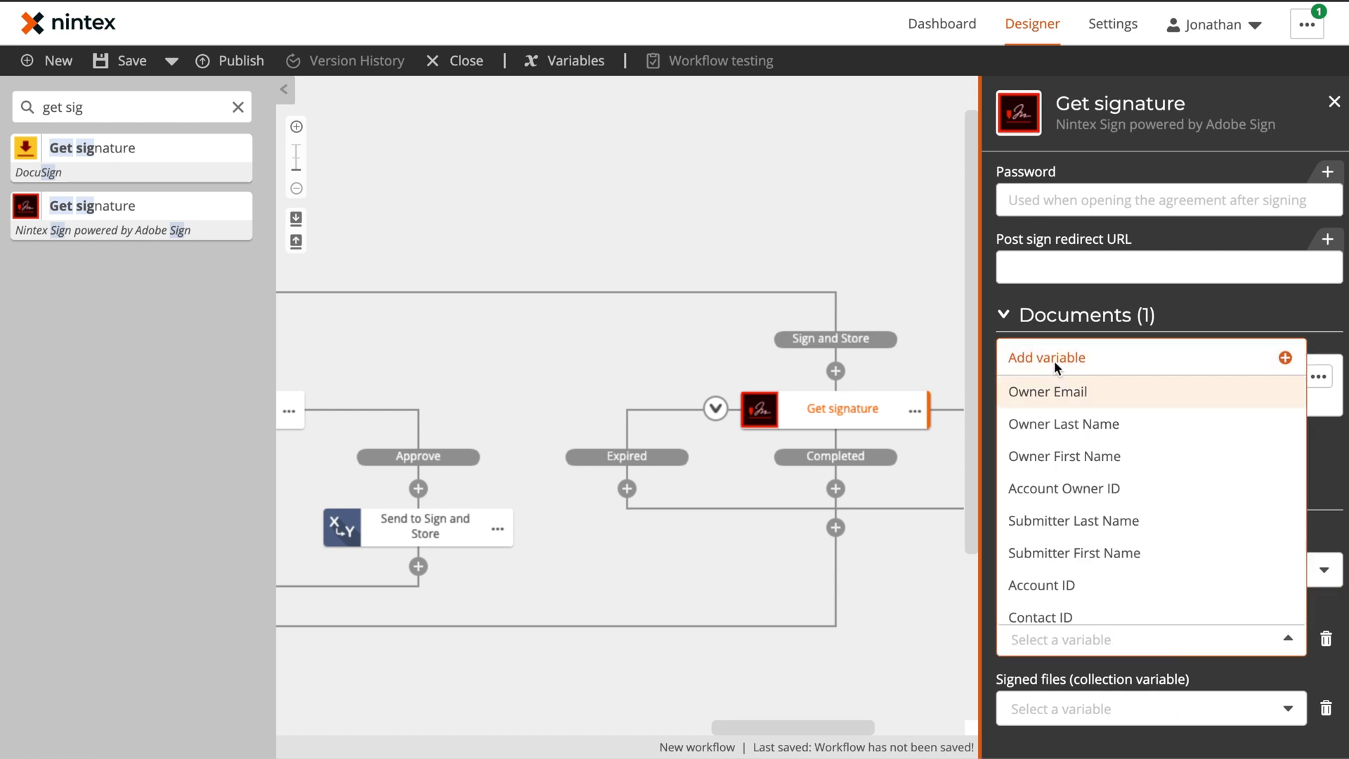
pyautogui.click(1188, 358)
pyautogui.click(596, 239)
pyautogui.write('Signed Agreement ')
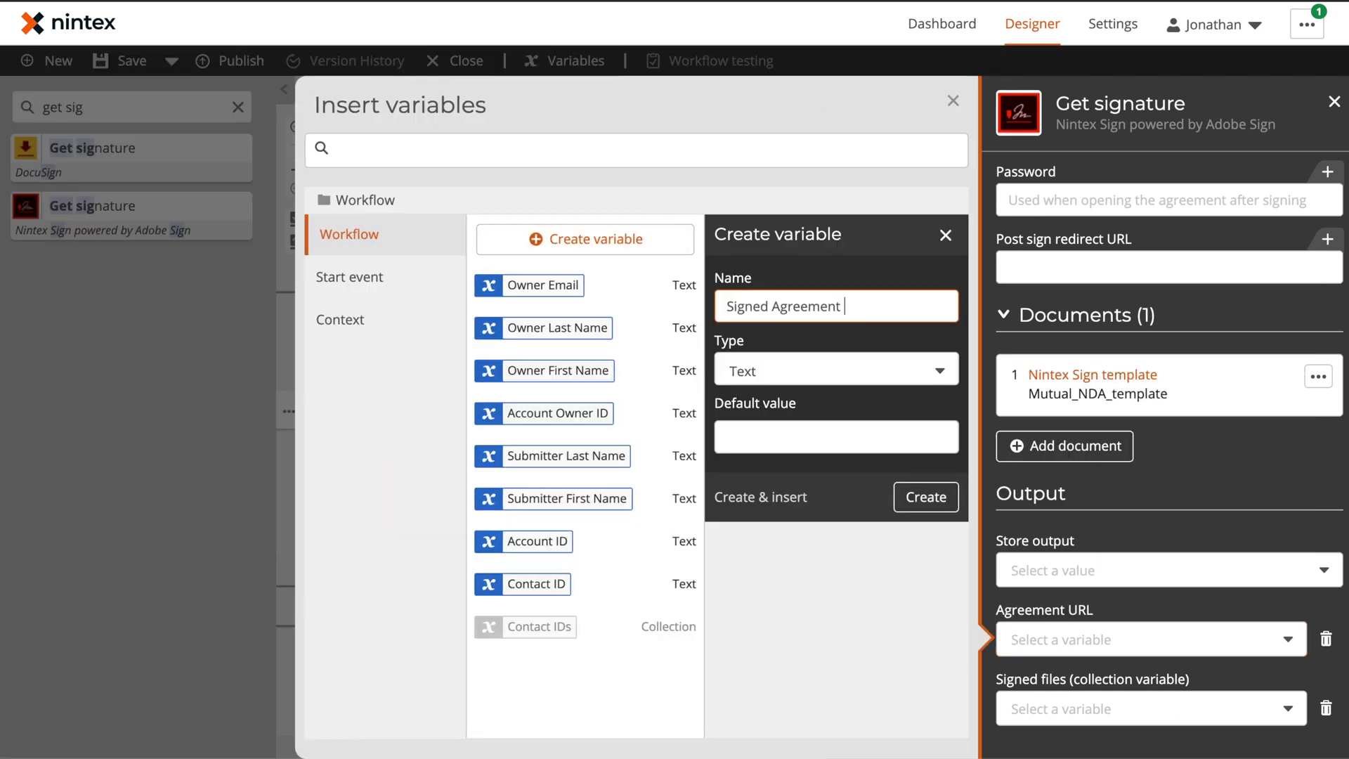
pyautogui.write('URL')
pyautogui.click(782, 497)
# Save the signed files to a new Collection variable 'Signed Files'.
pyautogui.click(1145, 709)
pyautogui.click(778, 305)
pyautogui.write('Sig')
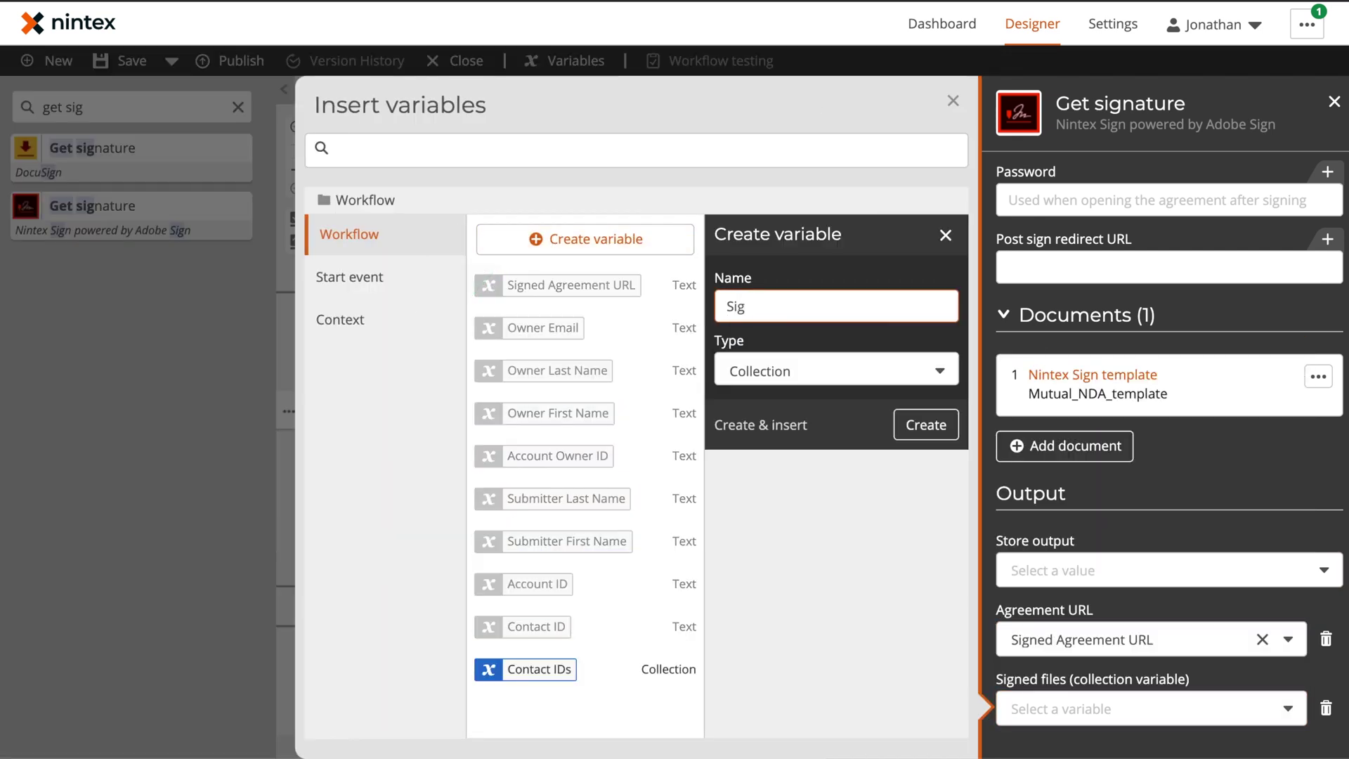
pyautogui.click(749, 425)
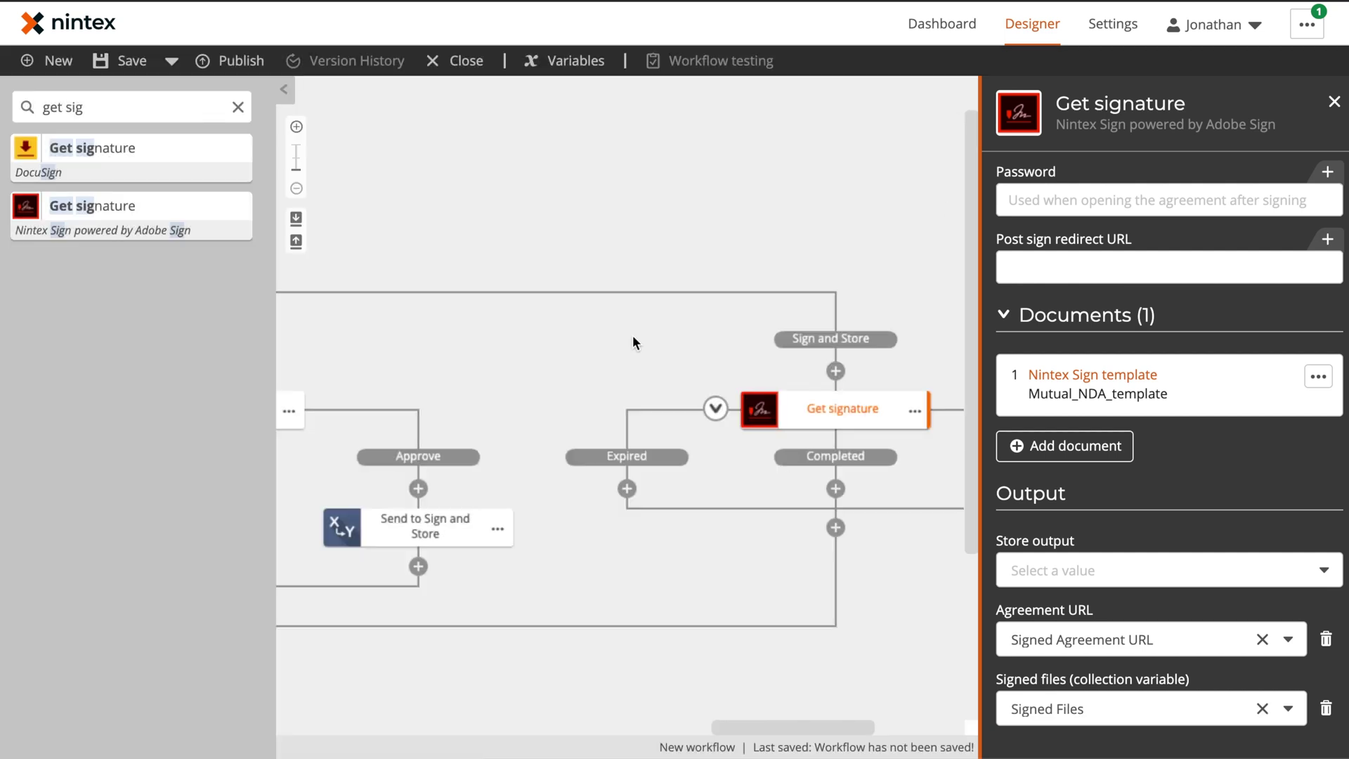
pyautogui.click(632, 343)
# Clear the action search and expand the Logic and flow and Communication action groups.
pyautogui.moveTo(906, 593)
pyautogui.mouseDown()
pyautogui.moveTo(888, 405)
pyautogui.moveTo(886, 424)
pyautogui.mouseUp()
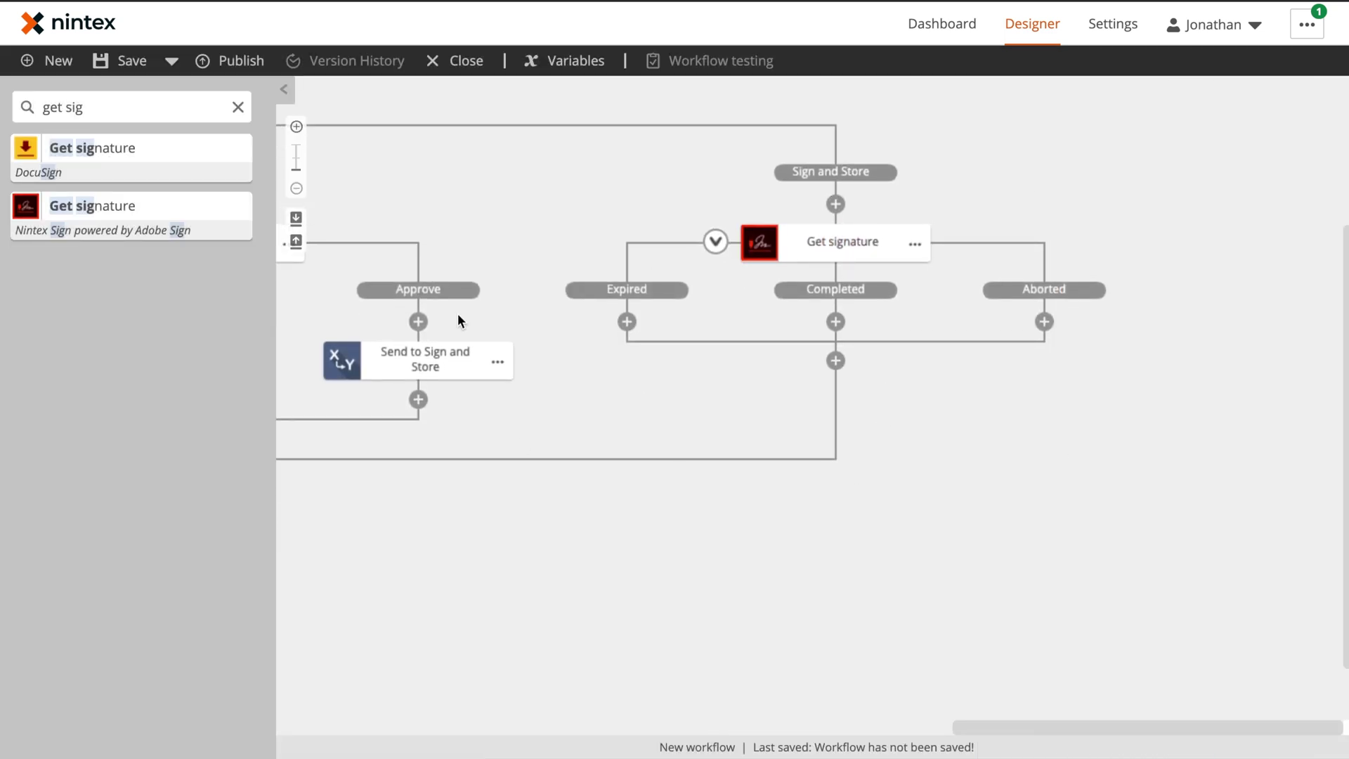
pyautogui.click(245, 105)
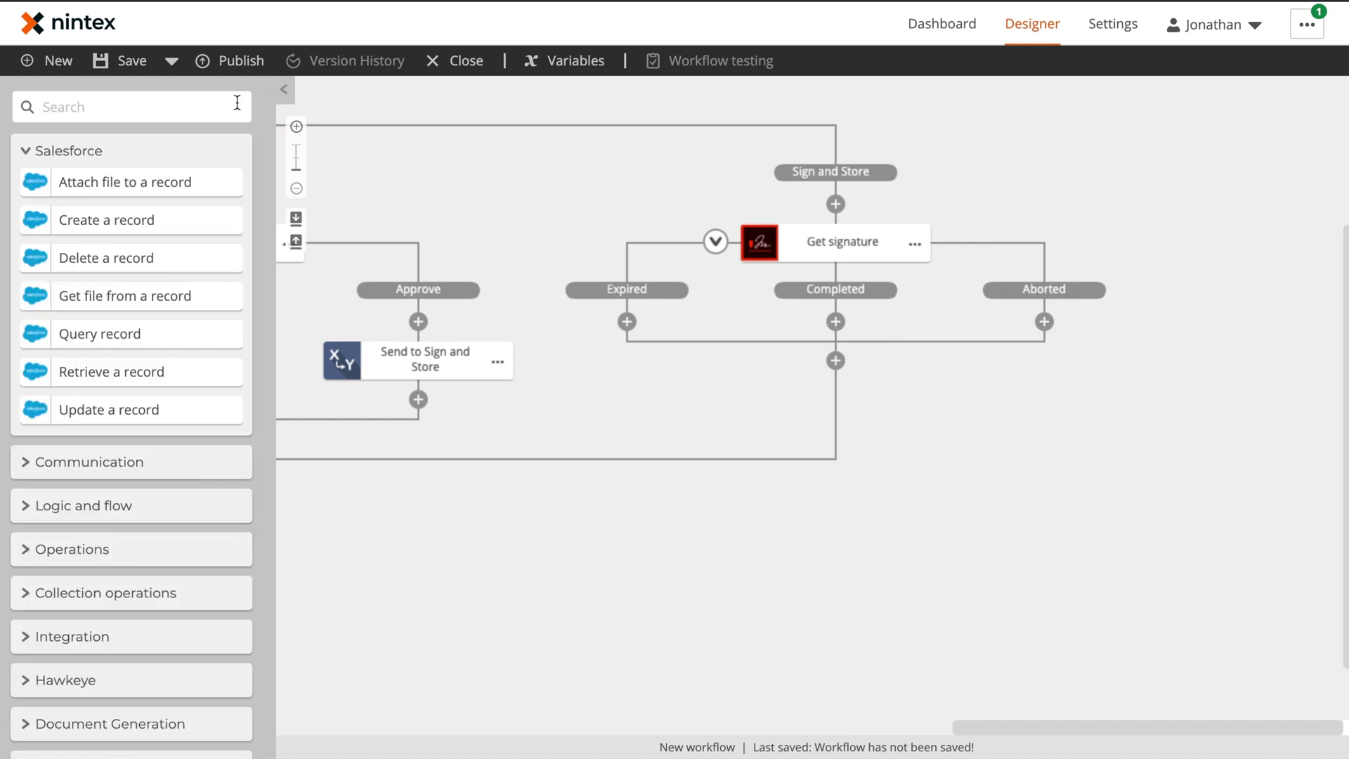
pyautogui.click(23, 506)
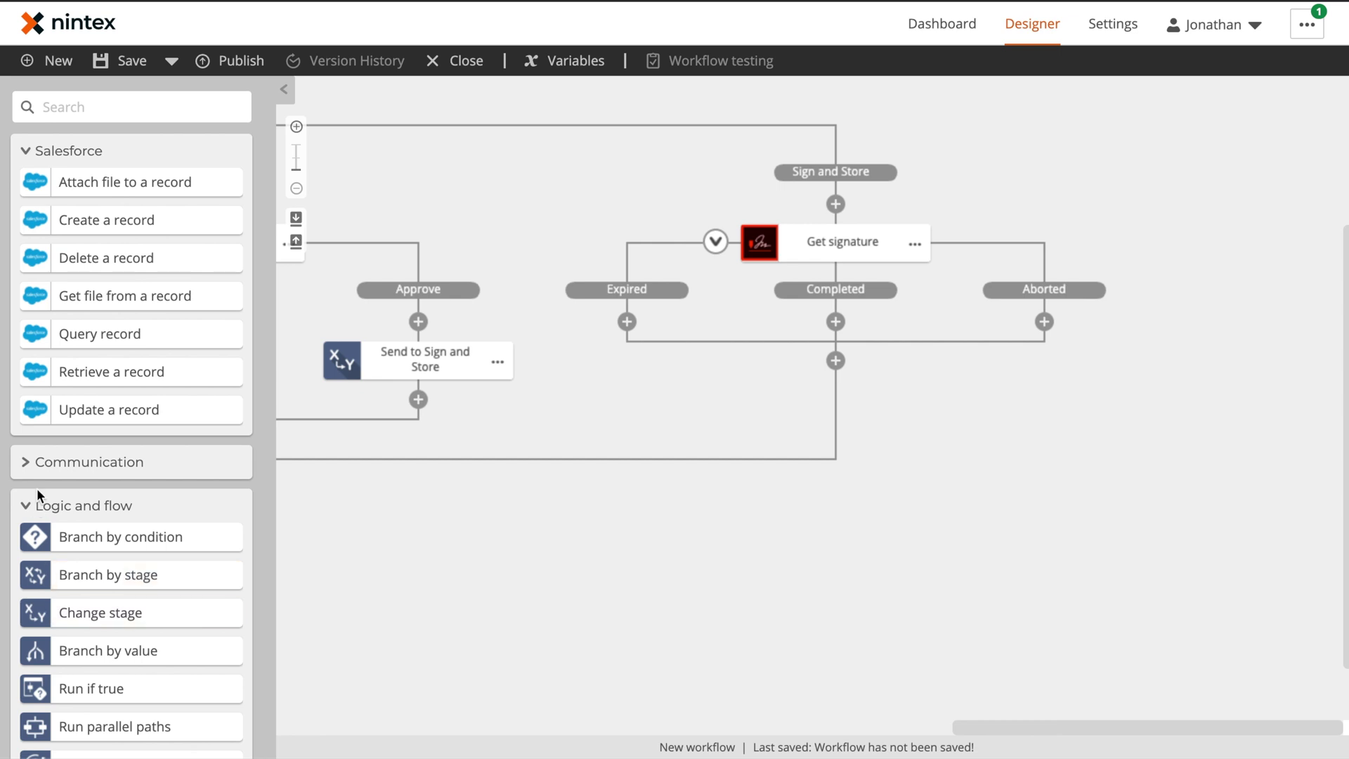
pyautogui.click(23, 462)
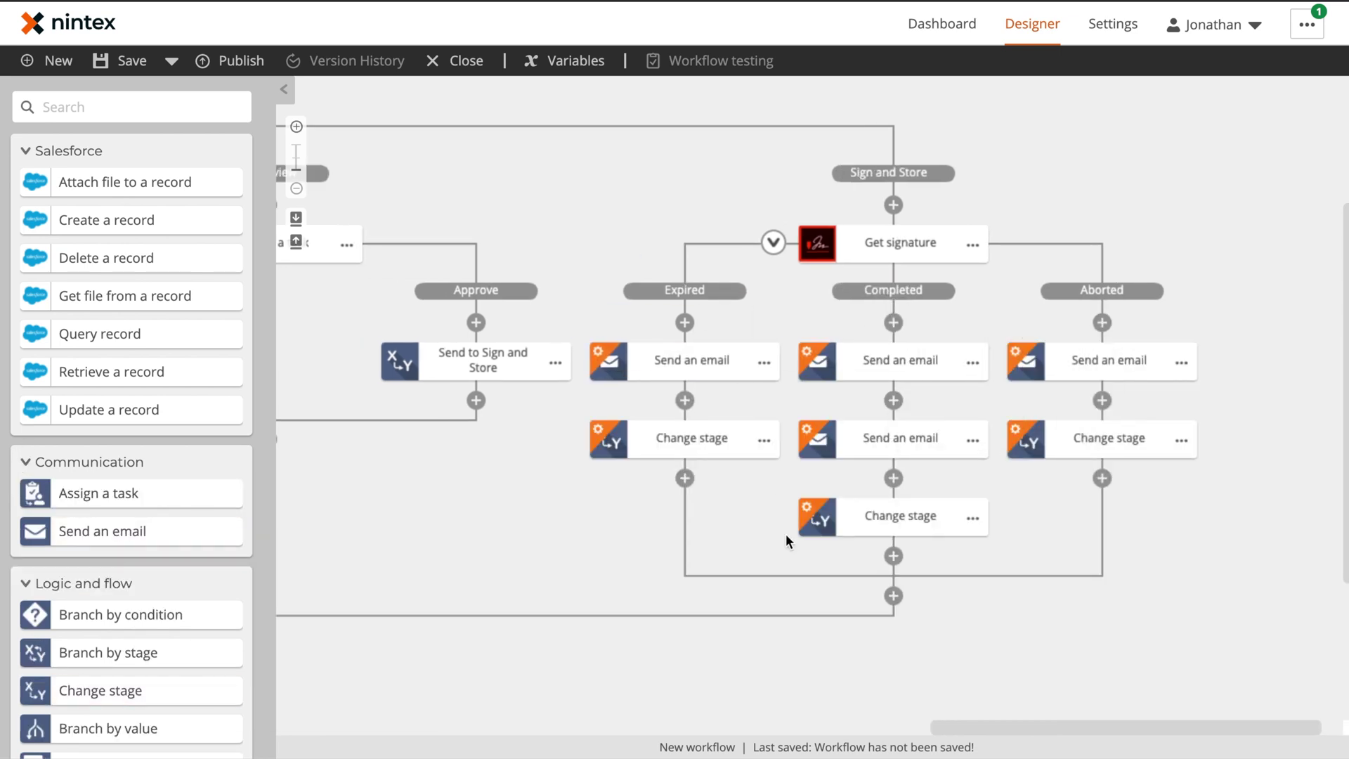
# Address the Expired branch email to the starter's email with subject 'Signed Period Expired'.
pyautogui.write('store a file')
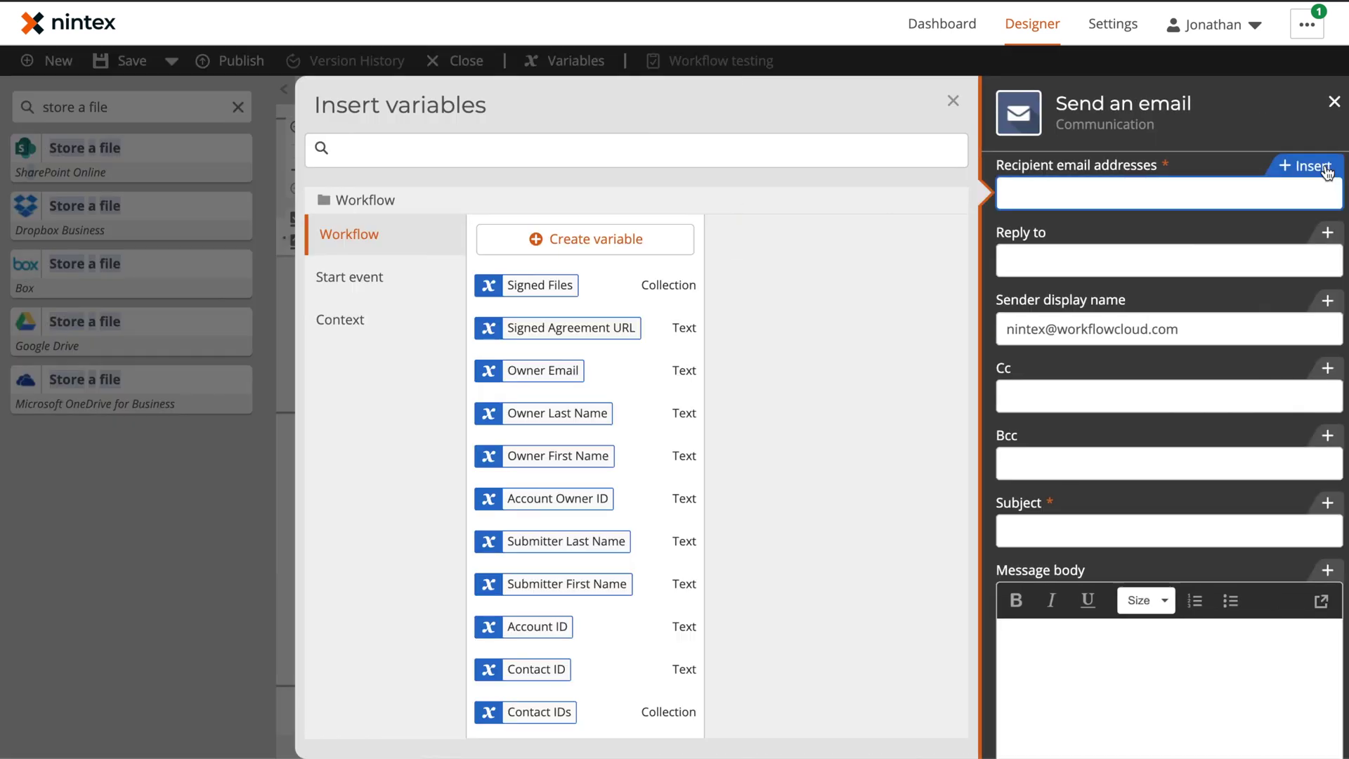
pyautogui.click(354, 277)
pyautogui.click(559, 449)
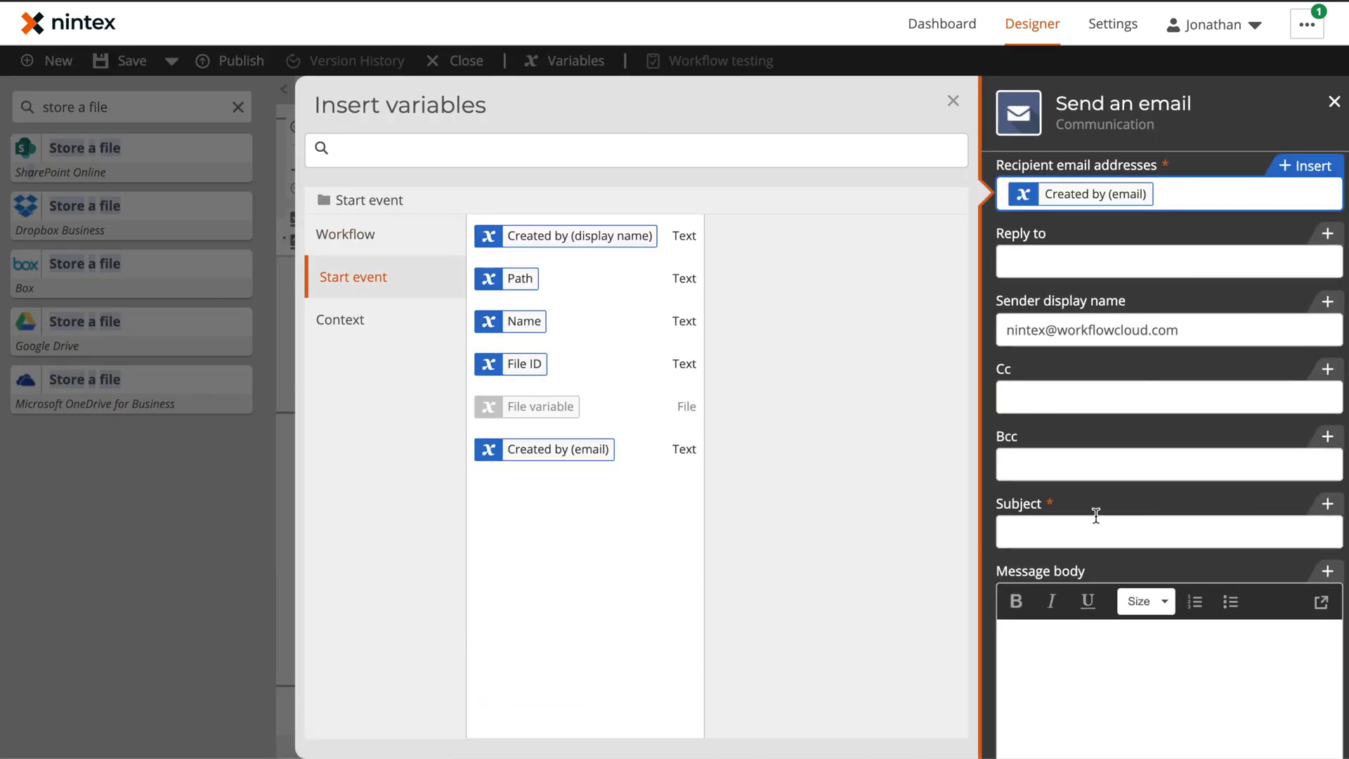
pyautogui.click(1095, 532)
pyautogui.write('Signed Period Expired')
pyautogui.click(1058, 639)
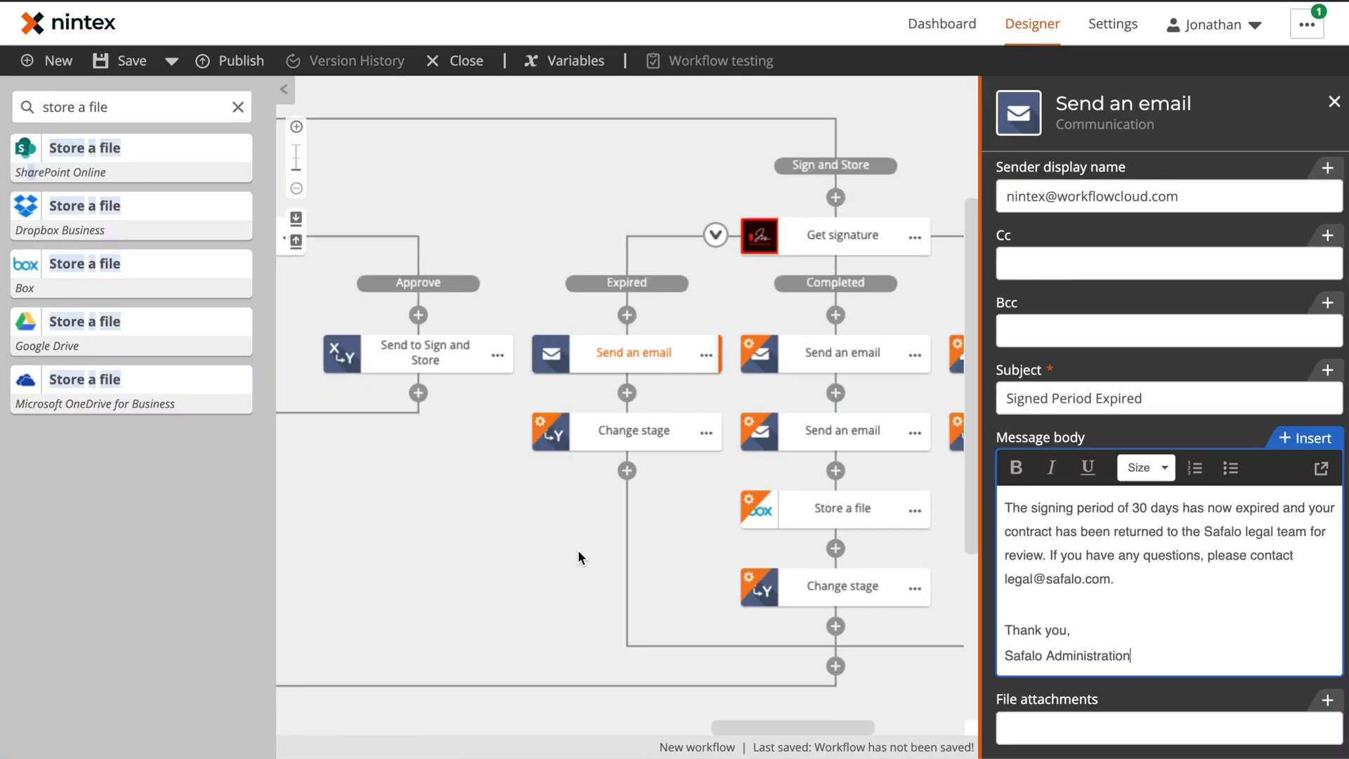
# Address the Completed branch email to the starter's email with subject 'Thank you'.
pyautogui.click(1180, 463)
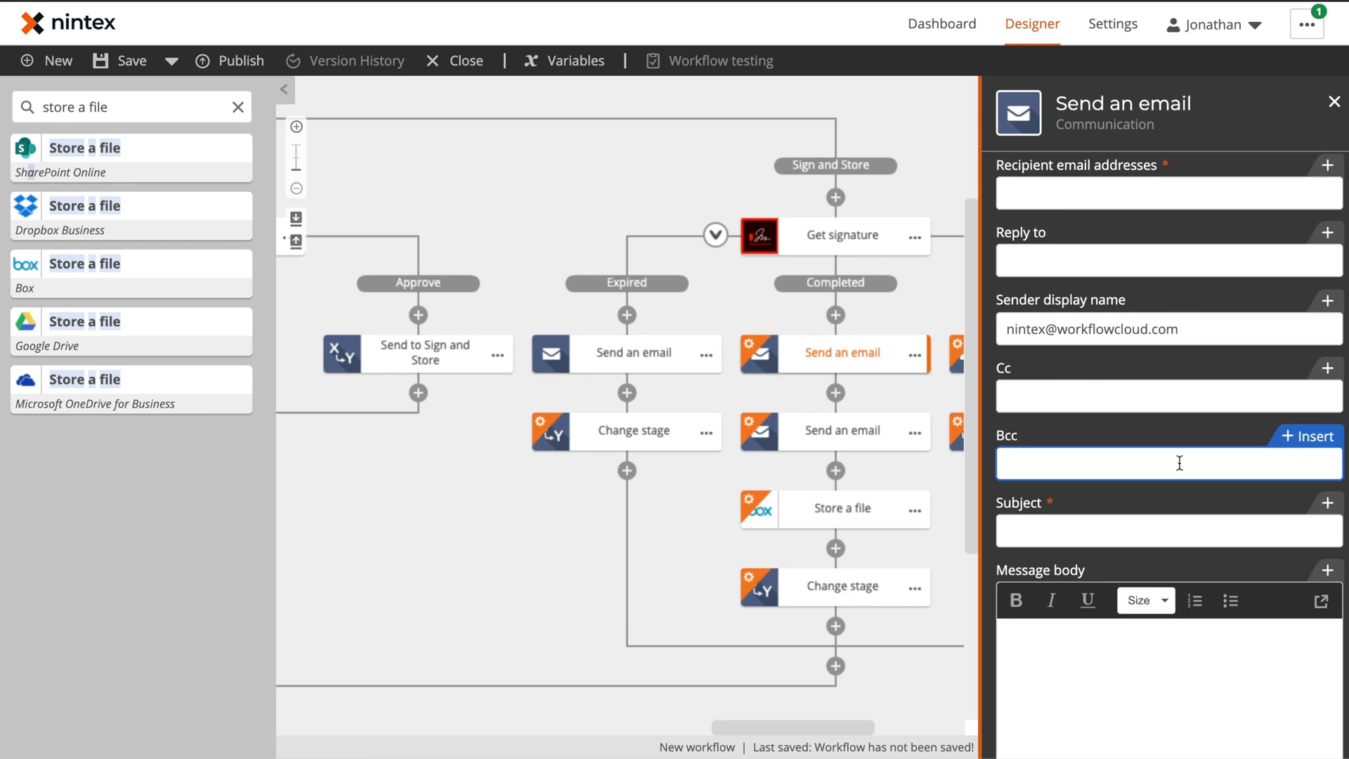
pyautogui.click(1168, 193)
pyautogui.click(1306, 166)
pyautogui.click(340, 275)
pyautogui.click(560, 449)
pyautogui.click(1174, 537)
pyautogui.write('Thank you and welcome!')
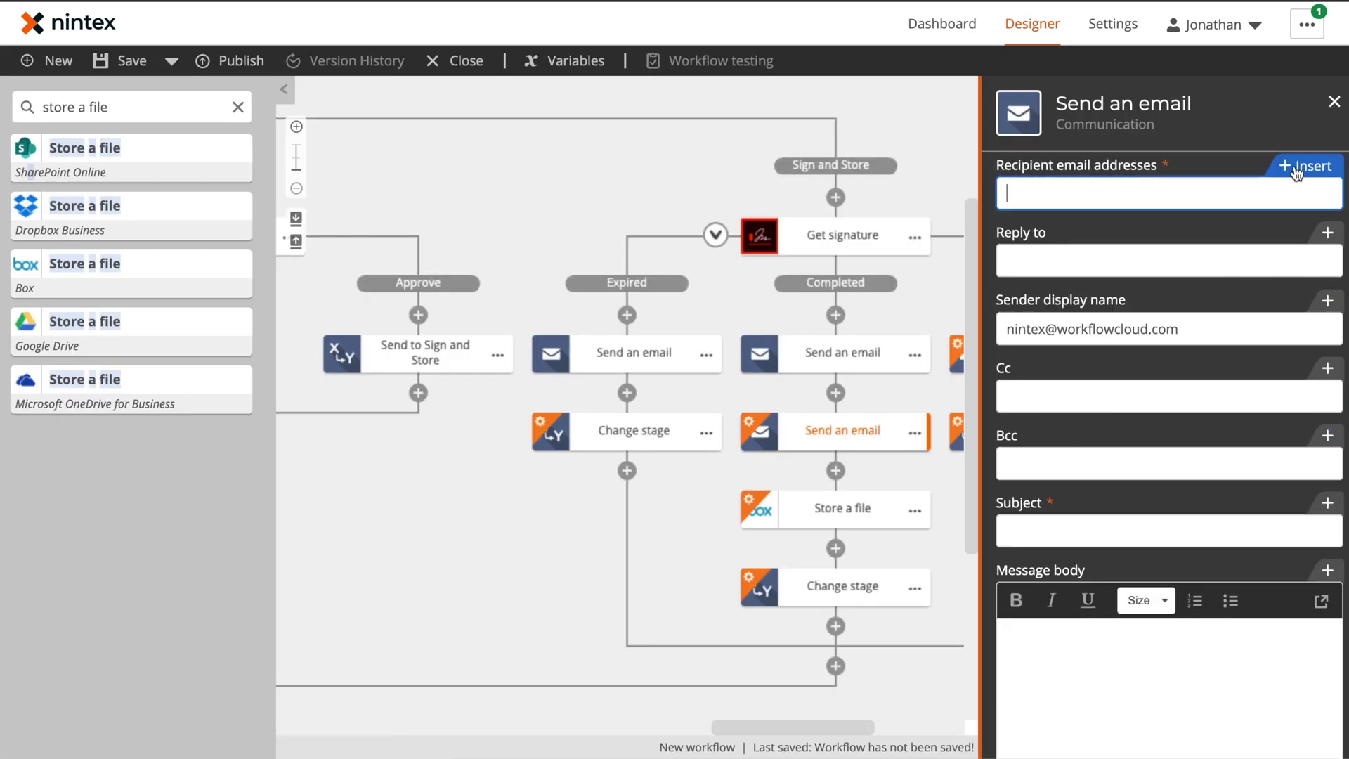
# Send the next email to Owner Email with subject of starter's display name plus 'Contract Signed'.
pyautogui.click(1301, 166)
pyautogui.click(542, 530)
pyautogui.click(1105, 533)
pyautogui.click(354, 277)
pyautogui.click(567, 236)
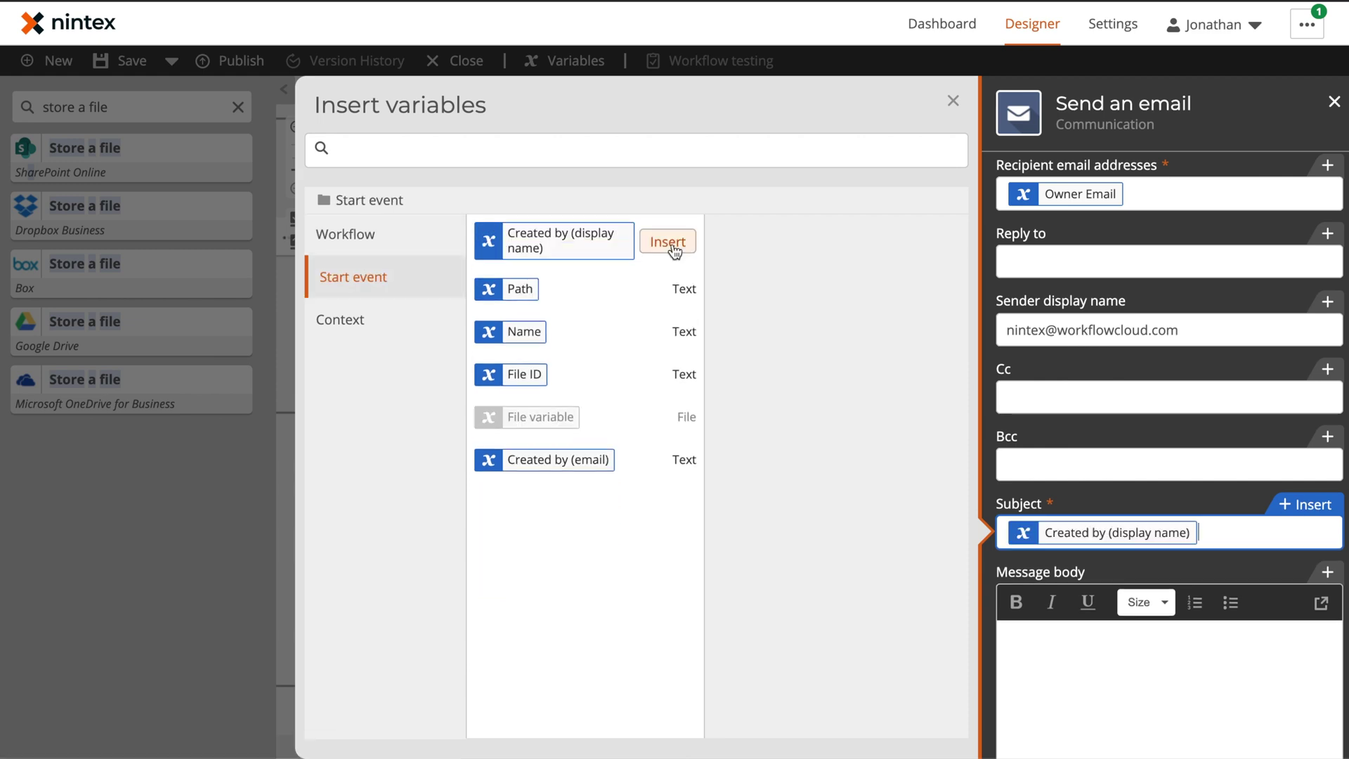
pyautogui.write('Contract Signed')
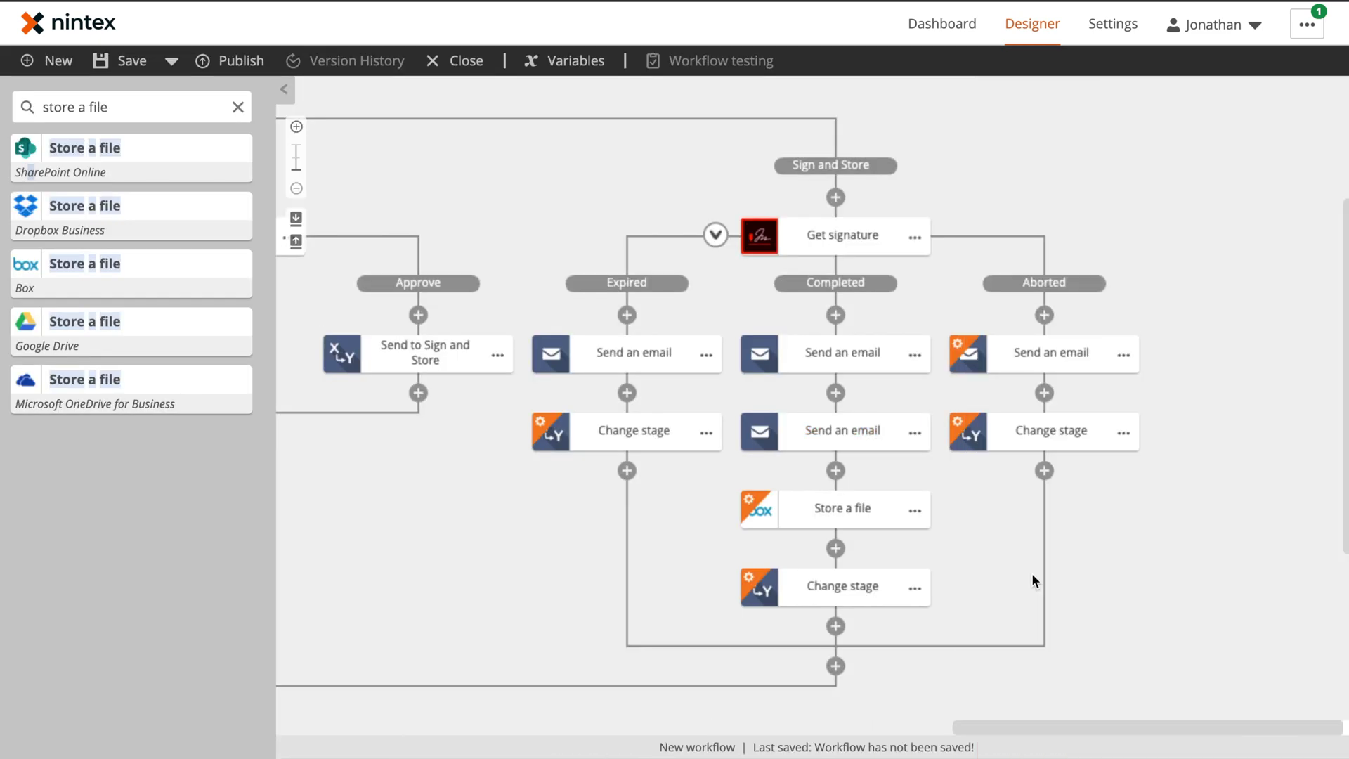
# Give the Aborted email subject 'Signed Period Aborted' and change its message wording to 'has been aborted'.
pyautogui.click(1124, 354)
pyautogui.click(1060, 349)
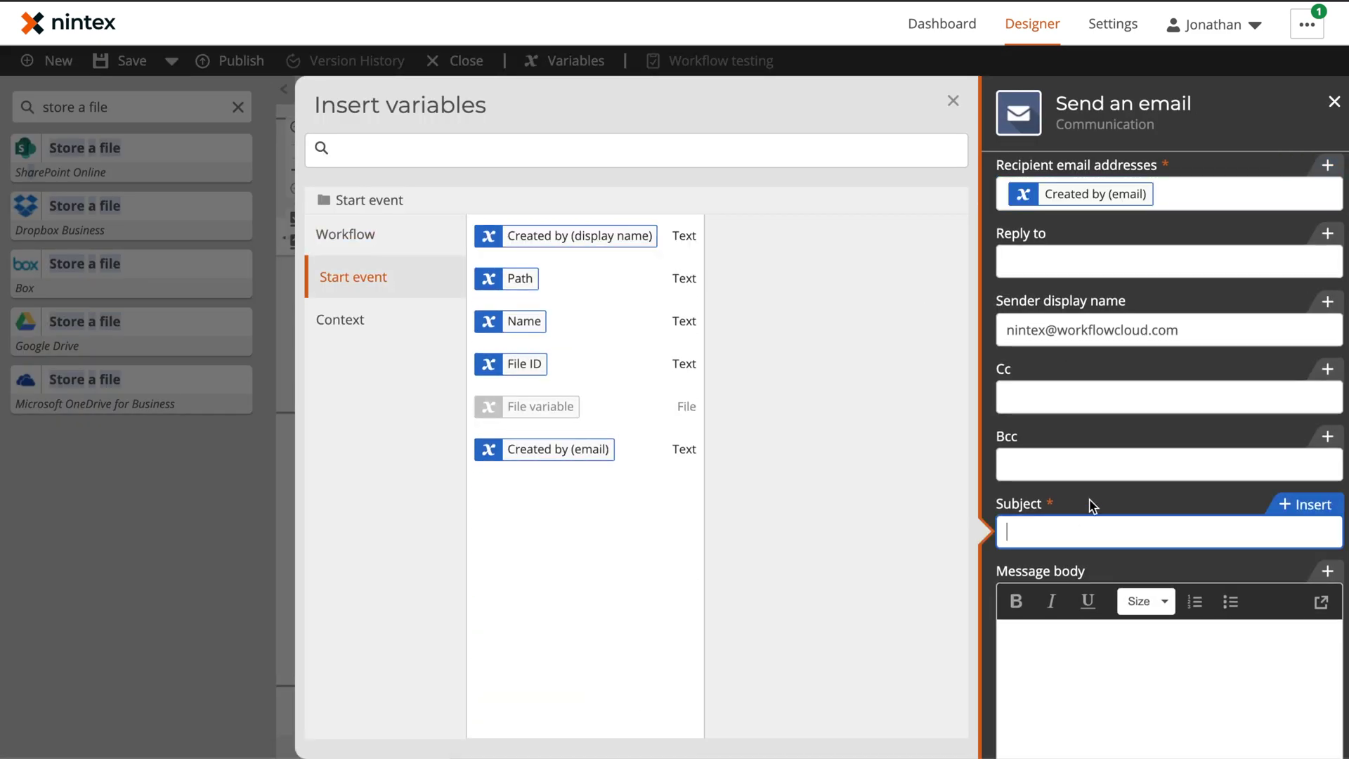
pyautogui.write('Signed Period Aborted')
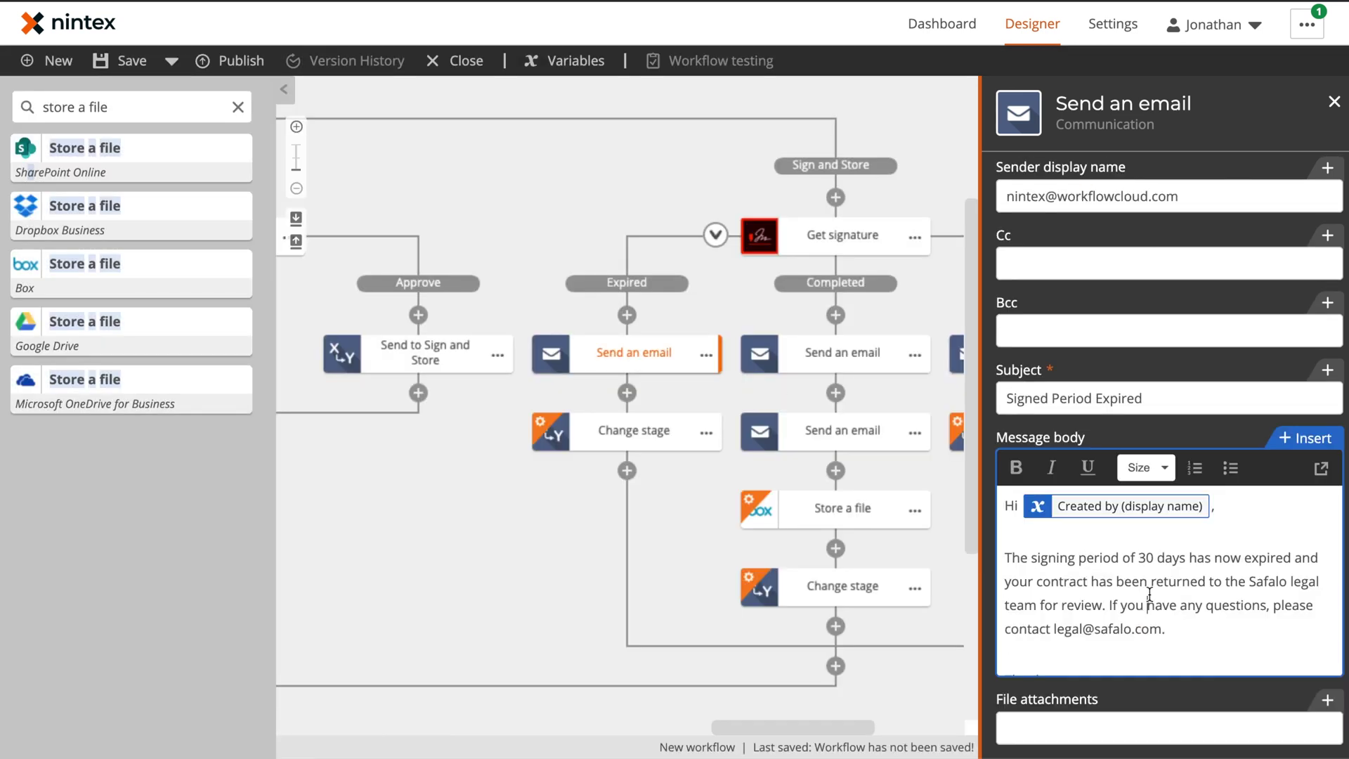
pyautogui.moveTo(1122, 519); pyautogui.dragTo(1318, 519)
pyautogui.write('has been aborted')
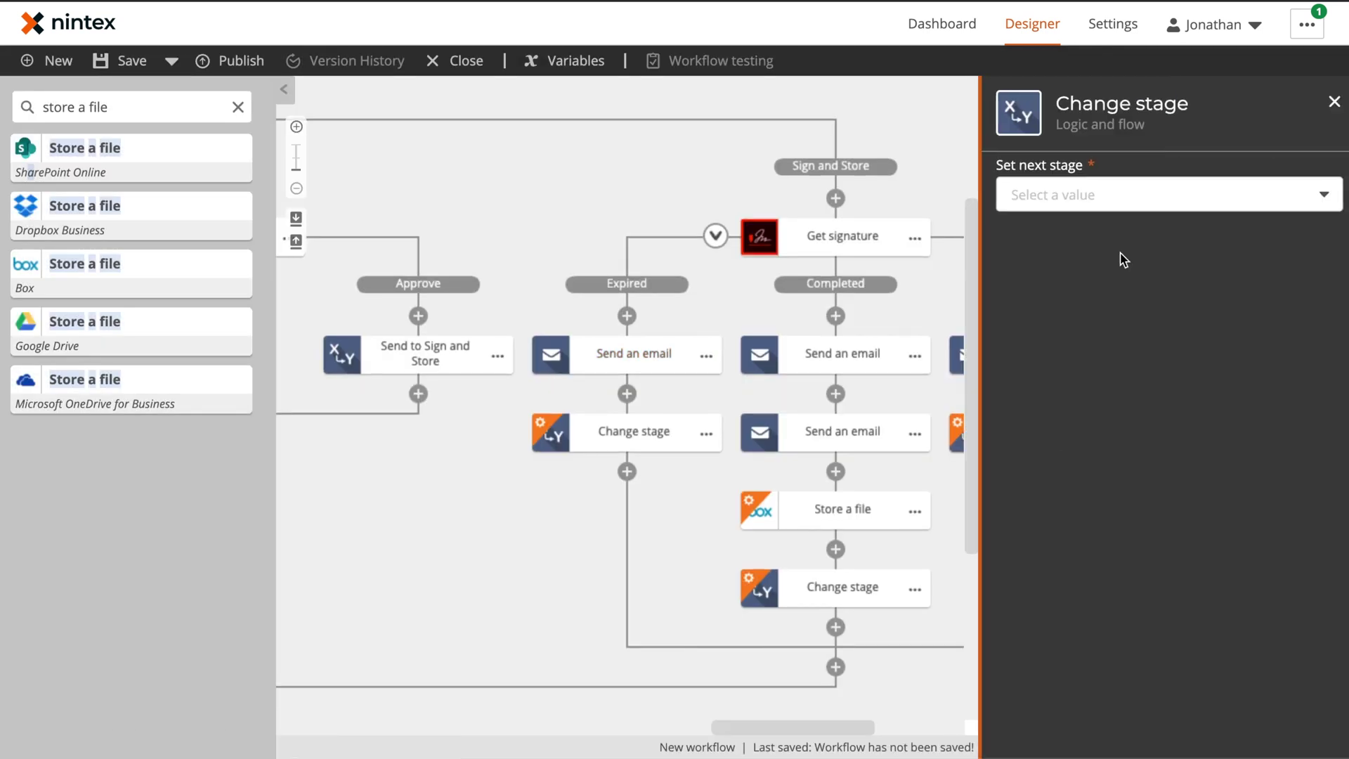
pyautogui.click(1120, 195)
pyautogui.click(1127, 202)
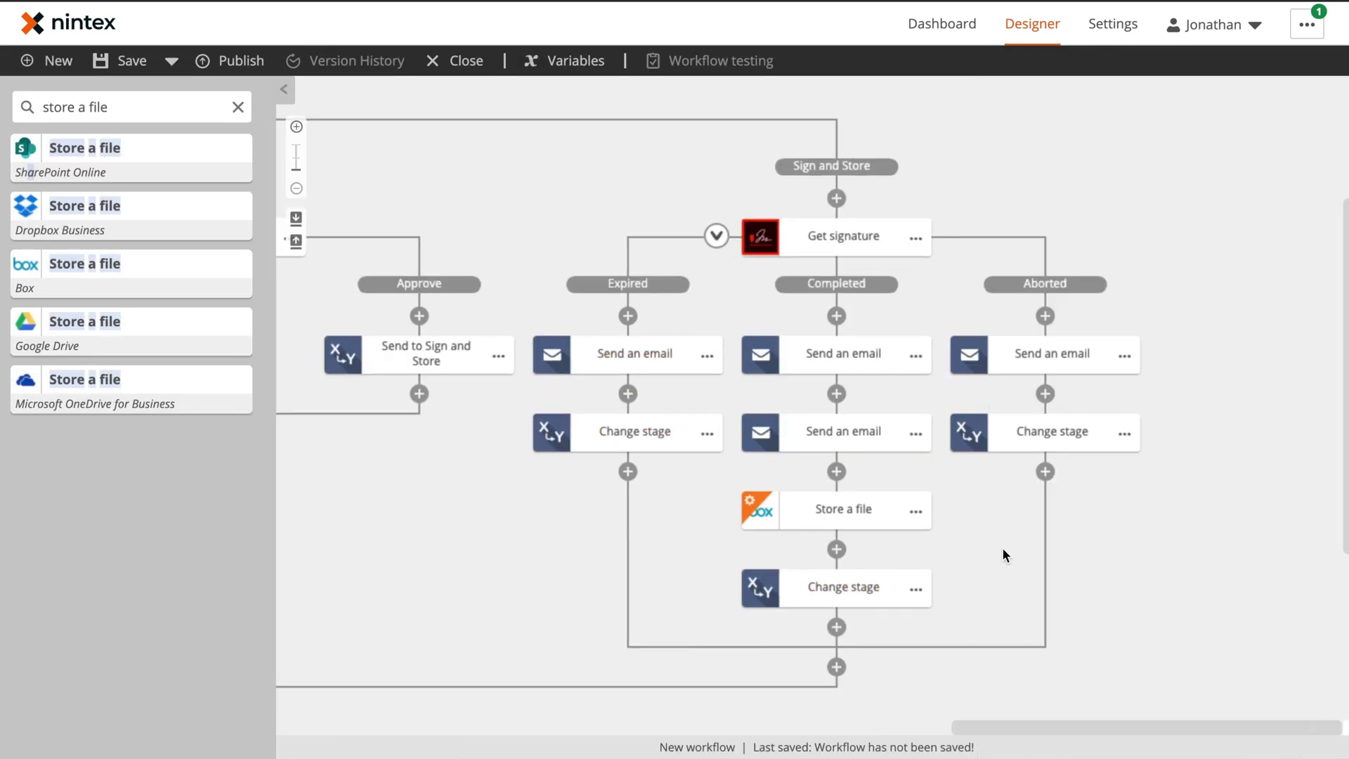
# Set File to Signed Files, Folder path to /Contracts/ + Workflow instance ID, and Overwrite file to Yes.
pyautogui.click(845, 518)
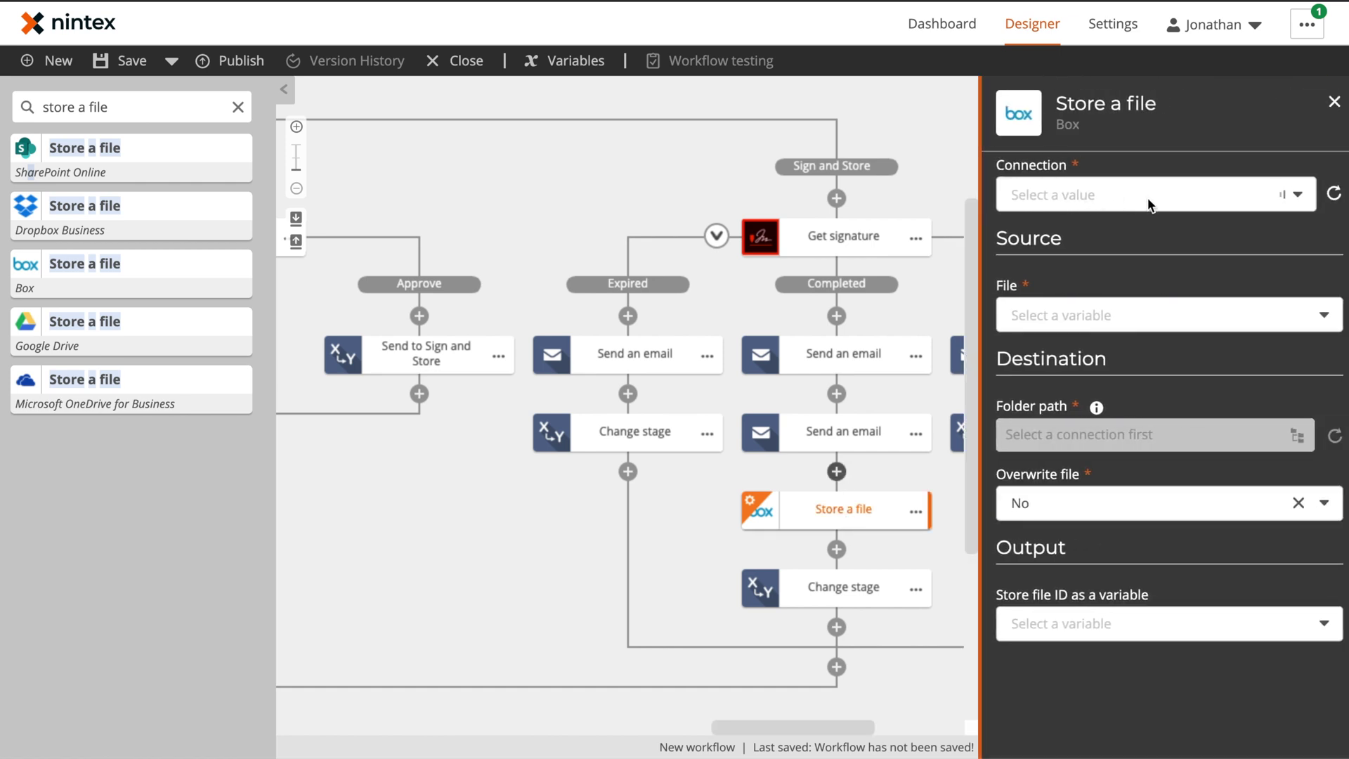
pyautogui.click(1131, 317)
pyautogui.click(1120, 386)
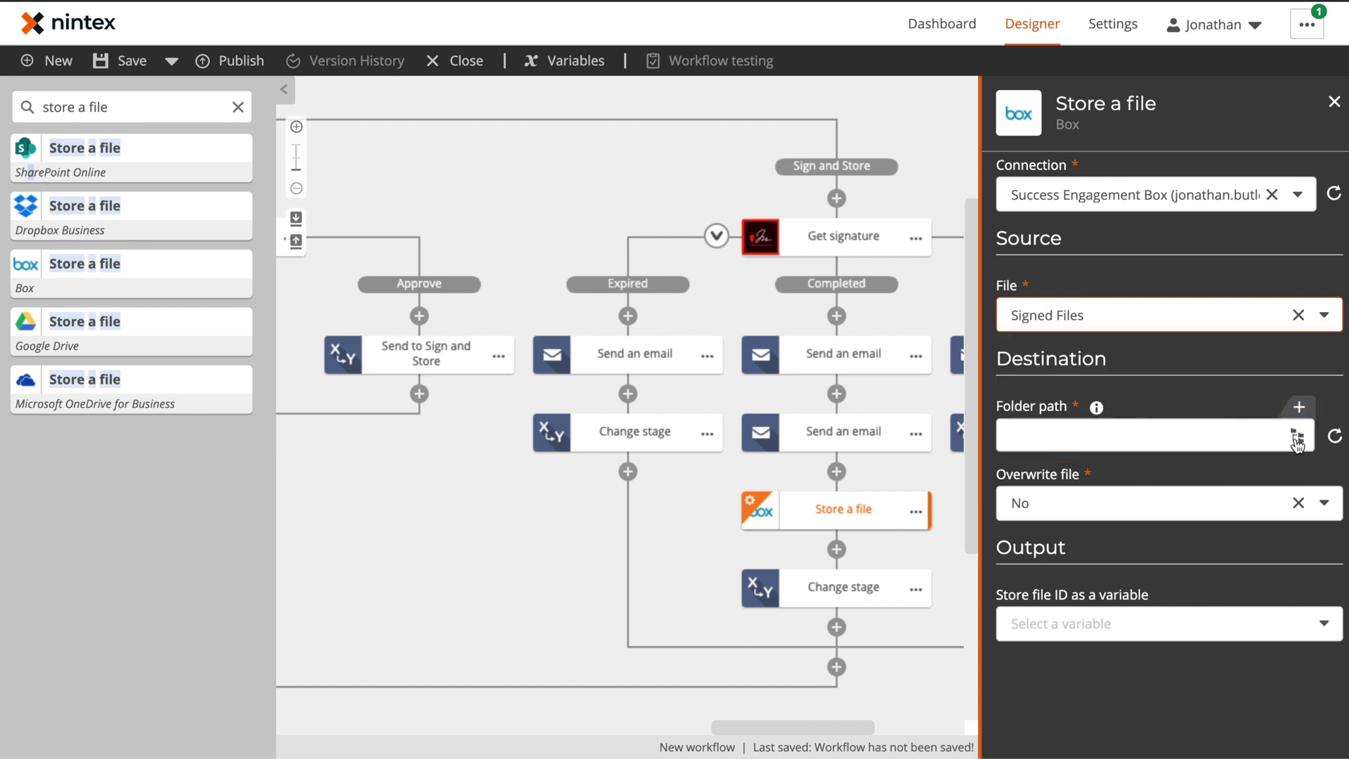
pyautogui.click(1237, 442)
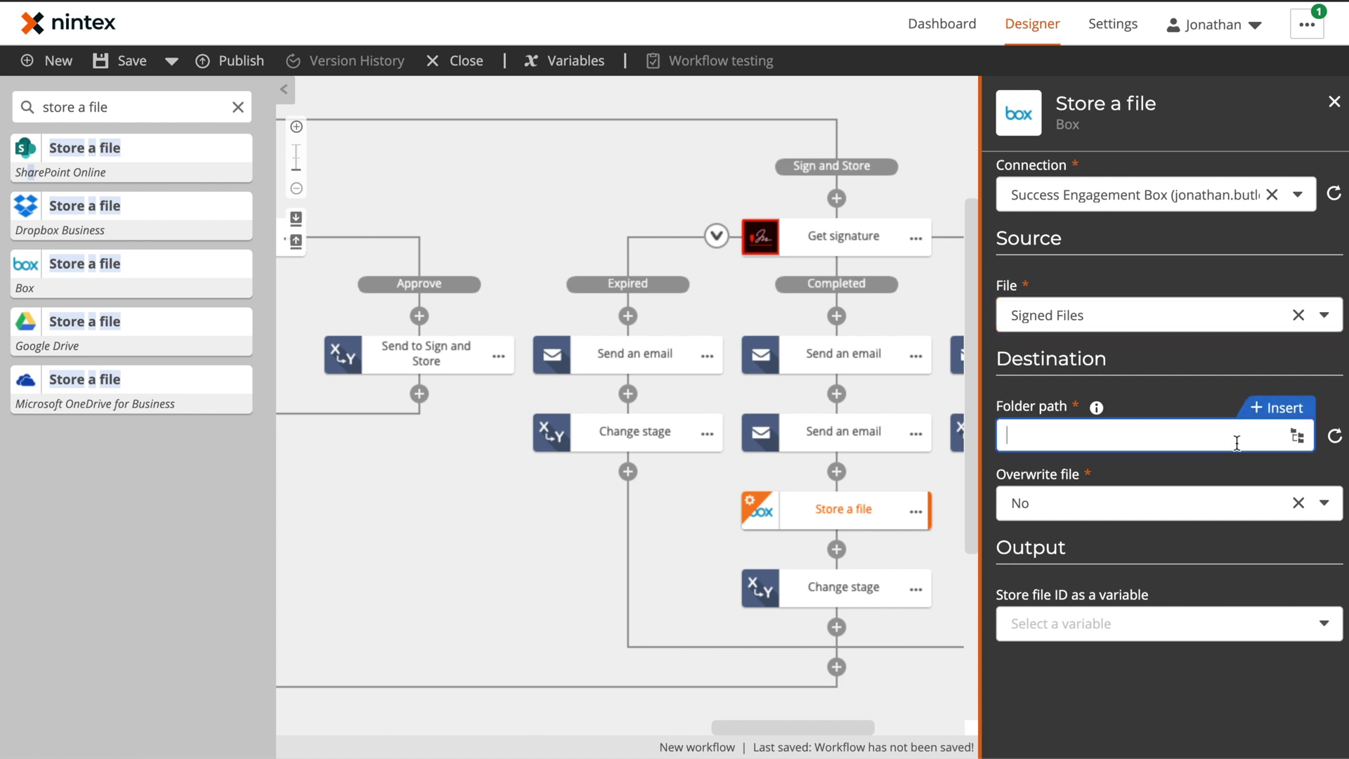
pyautogui.write('/c')
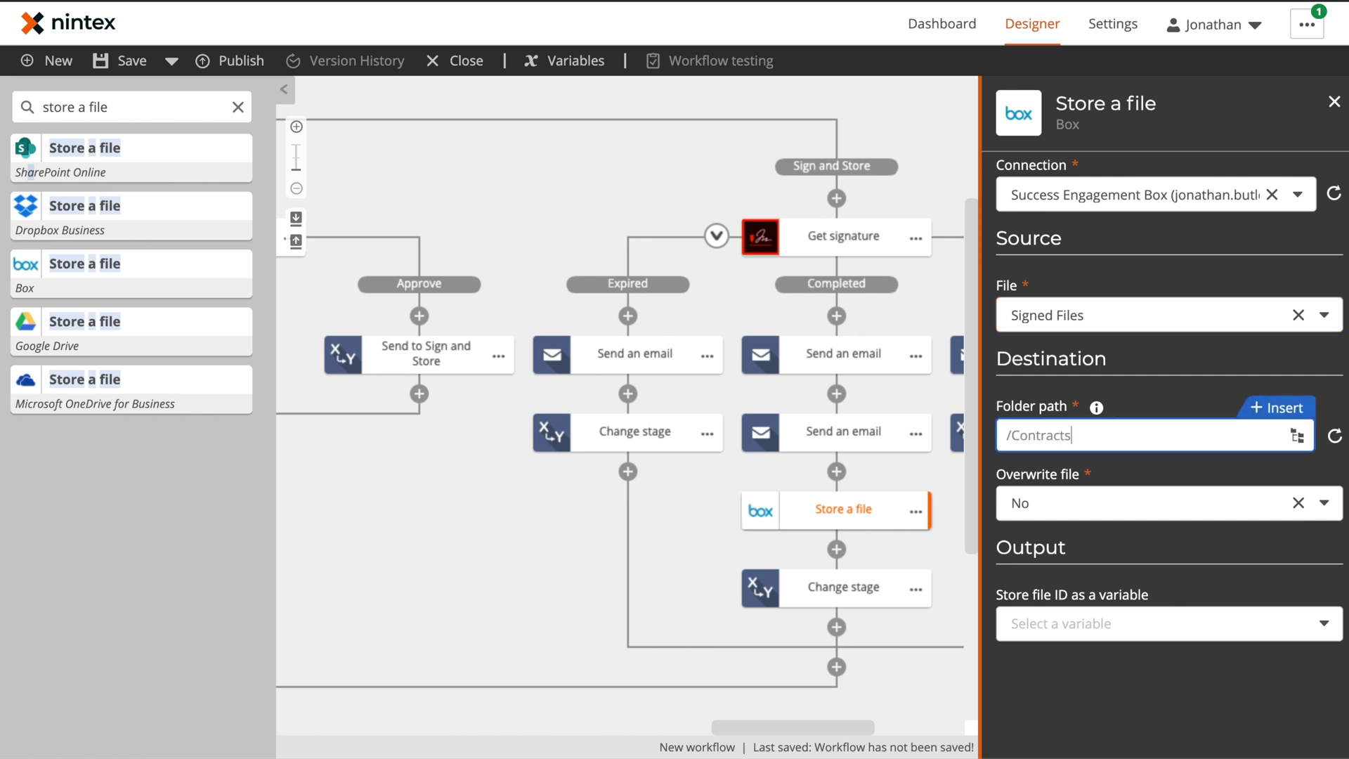
pyautogui.click(1279, 408)
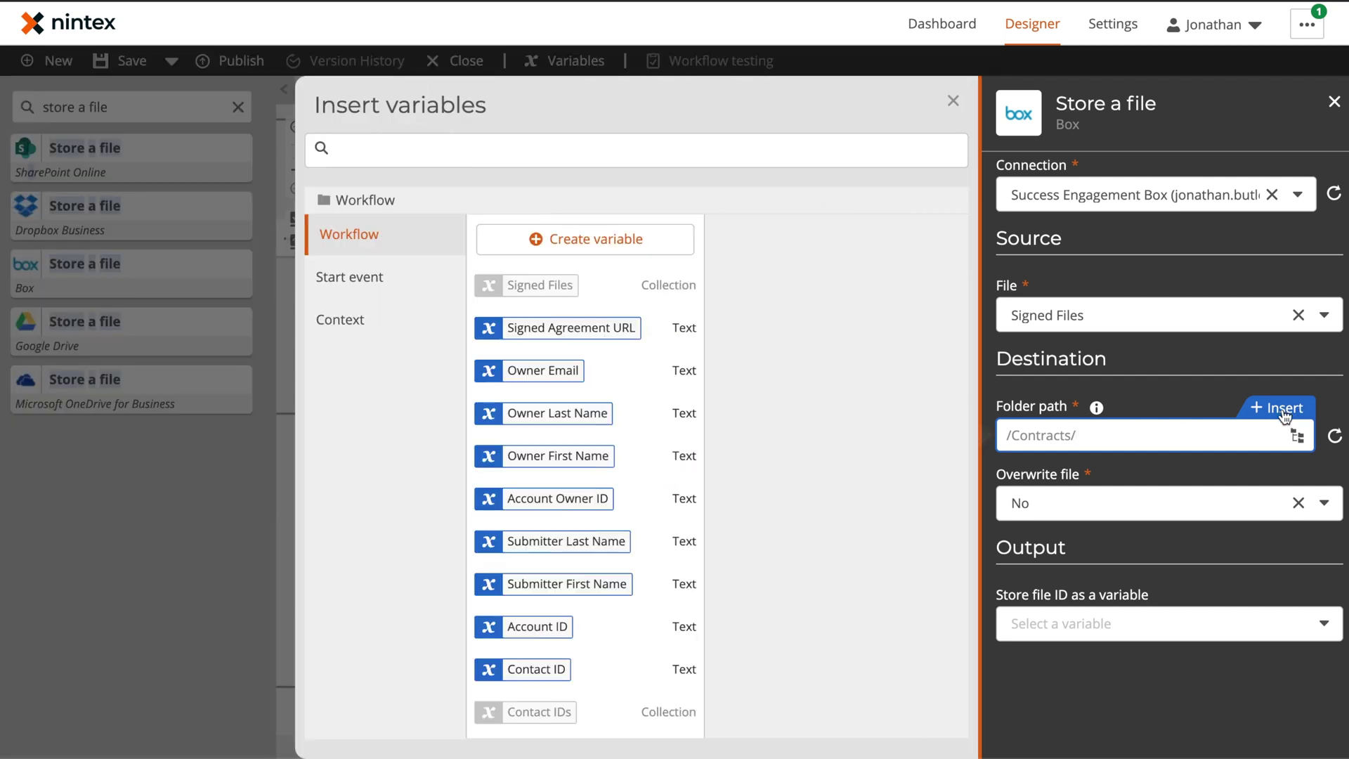
pyautogui.click(362, 321)
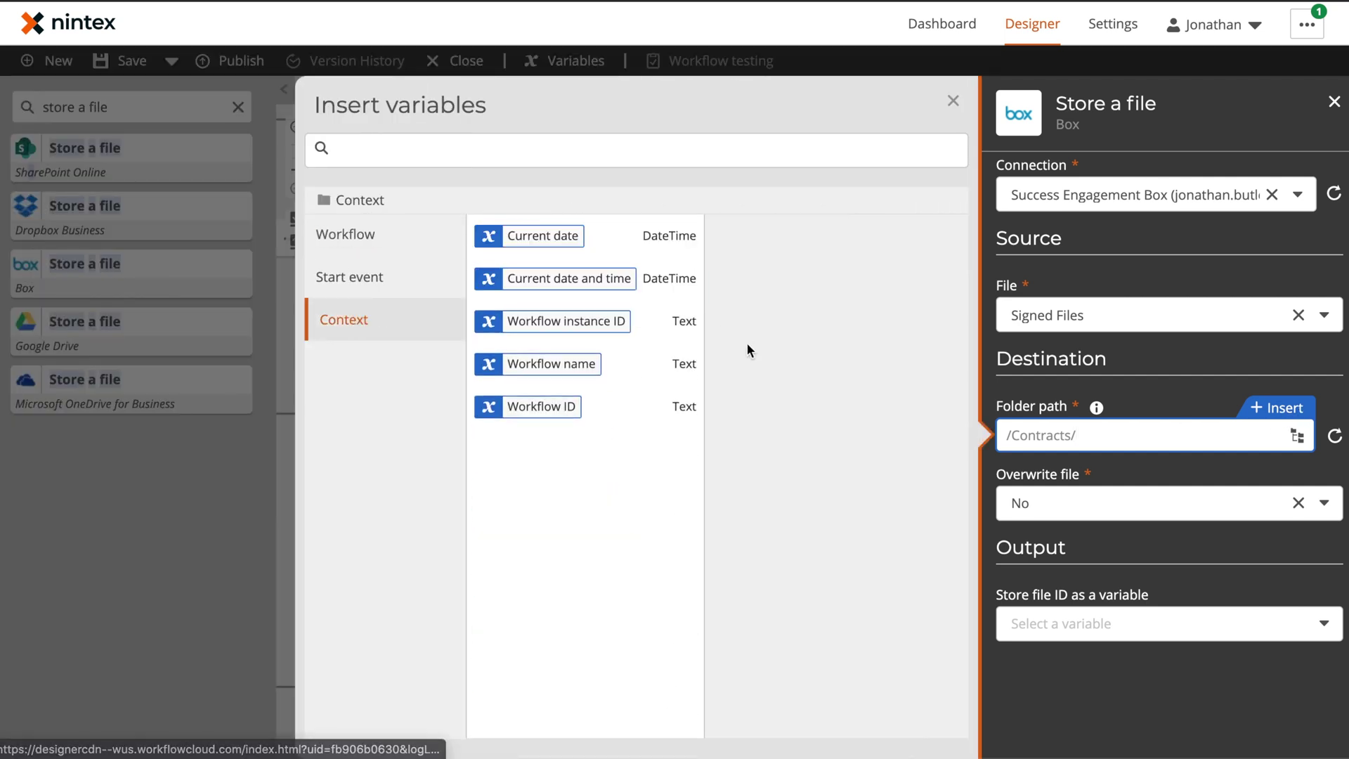
pyautogui.click(667, 323)
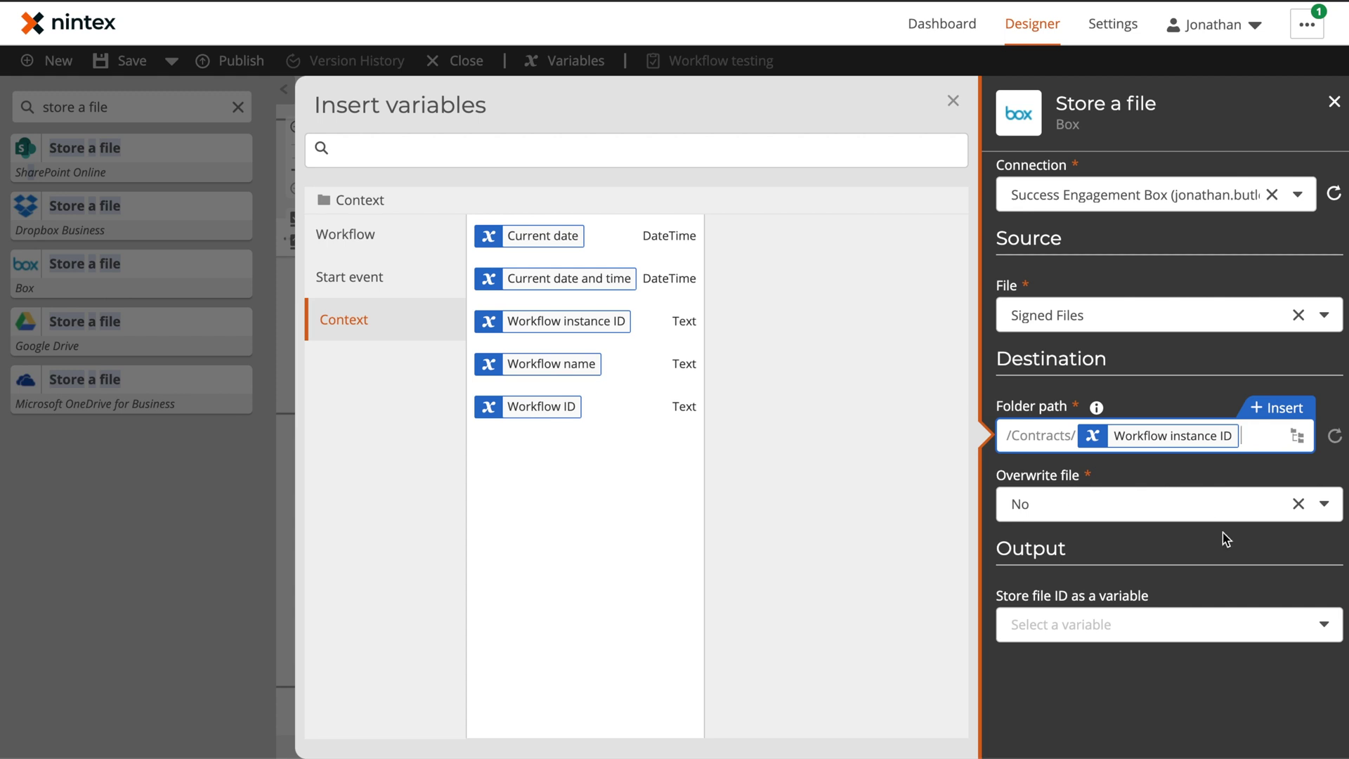
pyautogui.click(1223, 504)
pyautogui.click(1115, 571)
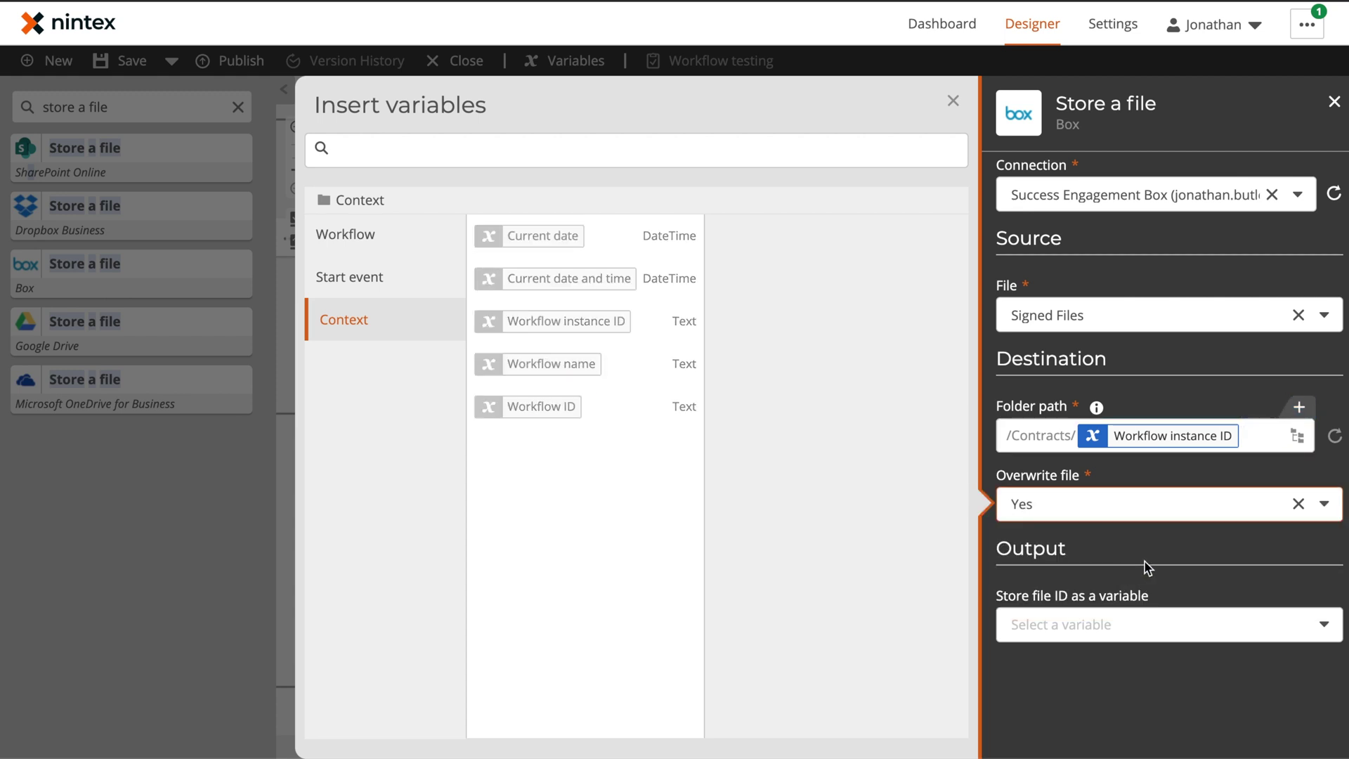
pyautogui.click(952, 103)
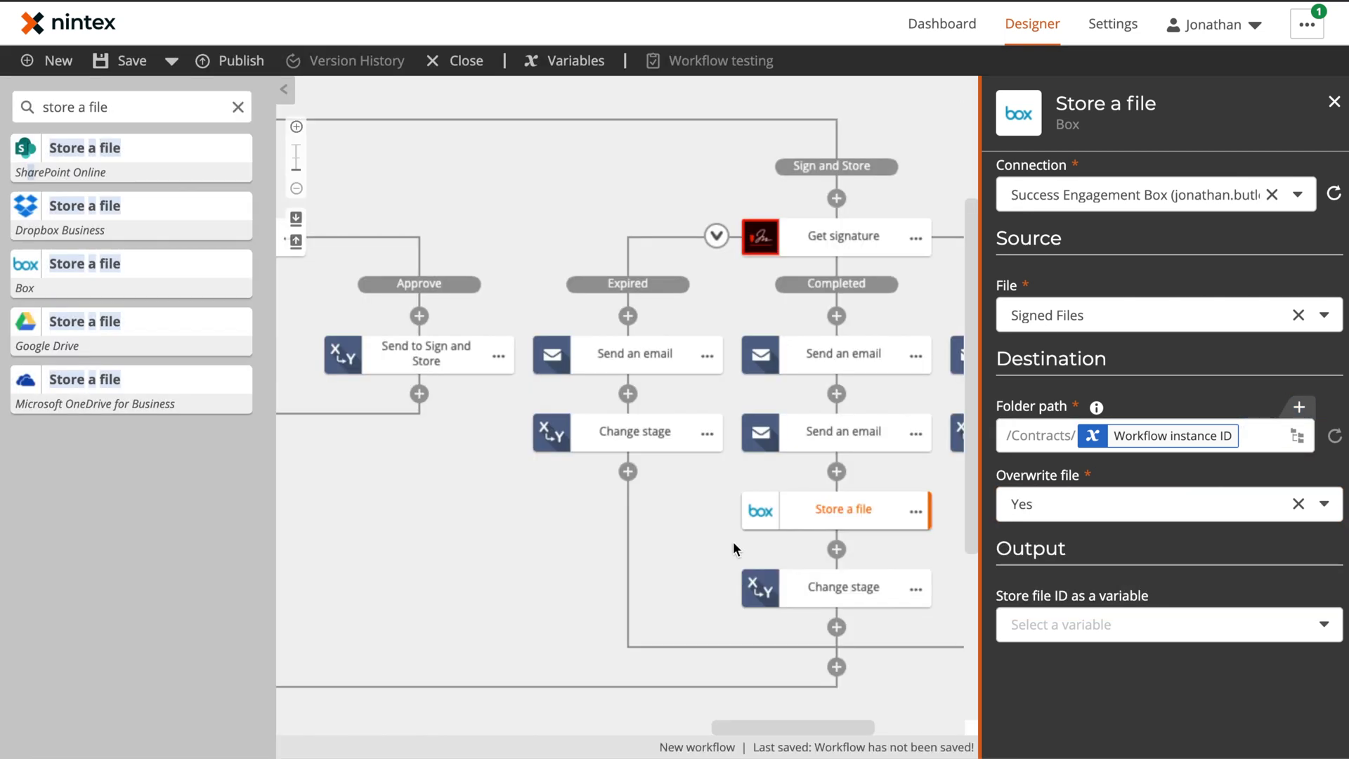
# Move the Completed branch's Change stage below the point where the branches rejoin.
pyautogui.click(702, 527)
pyautogui.moveTo(1094, 589); pyautogui.dragTo(1014, 480)
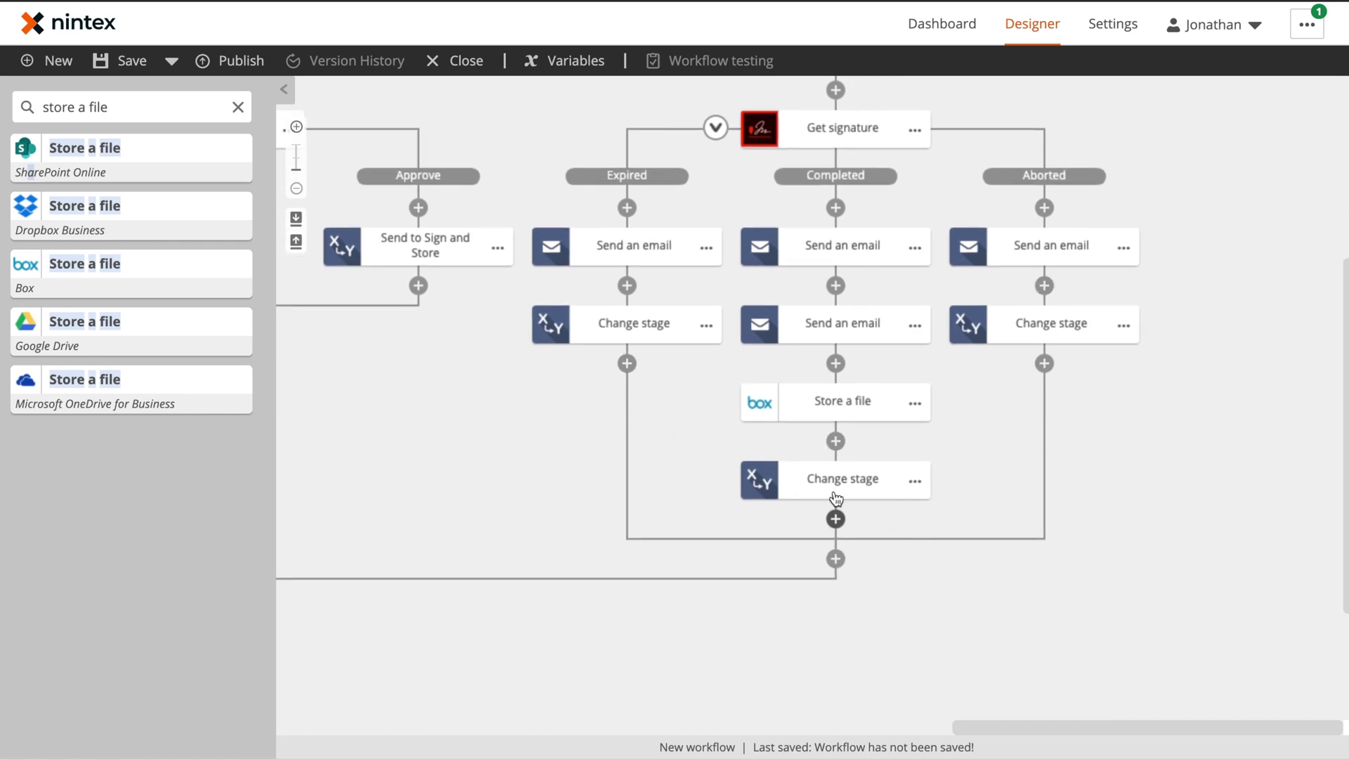
pyautogui.moveTo(836, 499); pyautogui.dragTo(832, 559)
# Delete the Change stage actions from the Expired and Aborted branches.
pyautogui.click(708, 376)
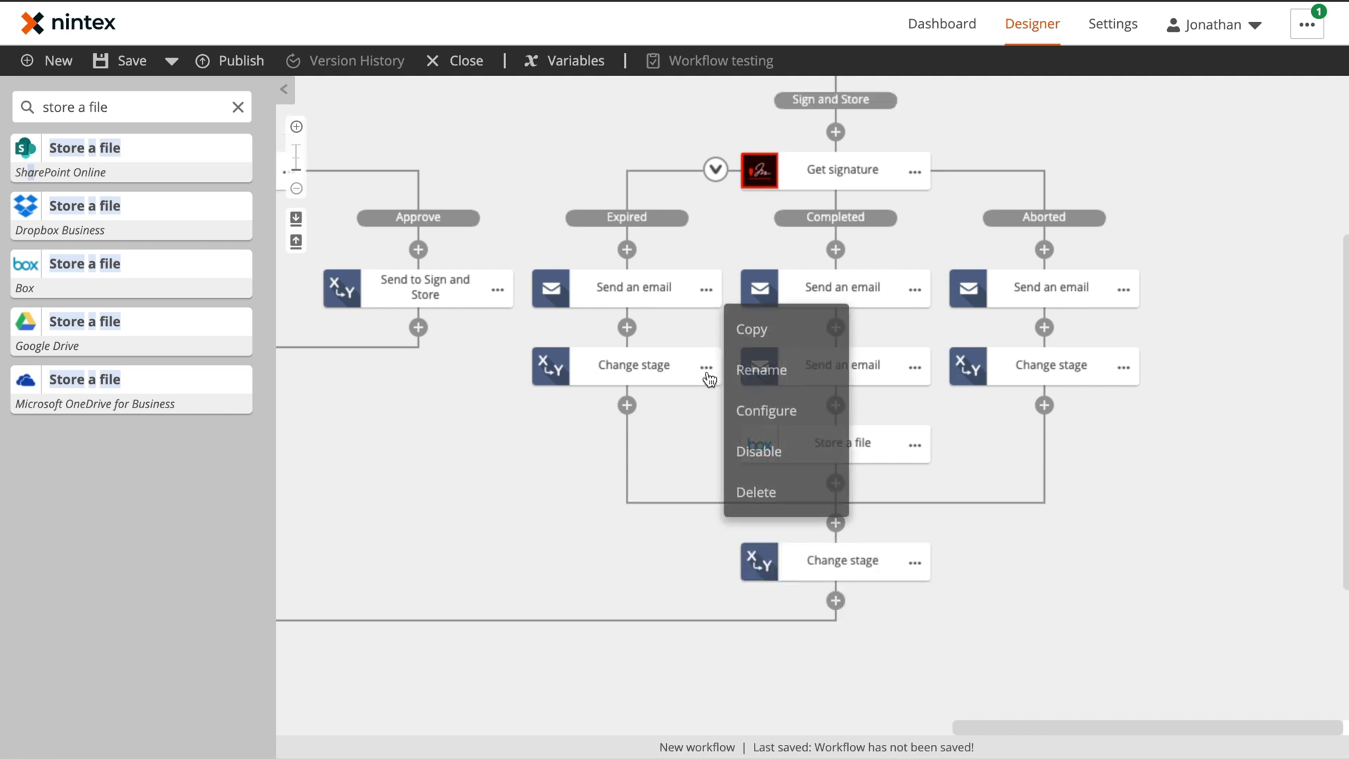
pyautogui.click(755, 492)
pyautogui.click(875, 487)
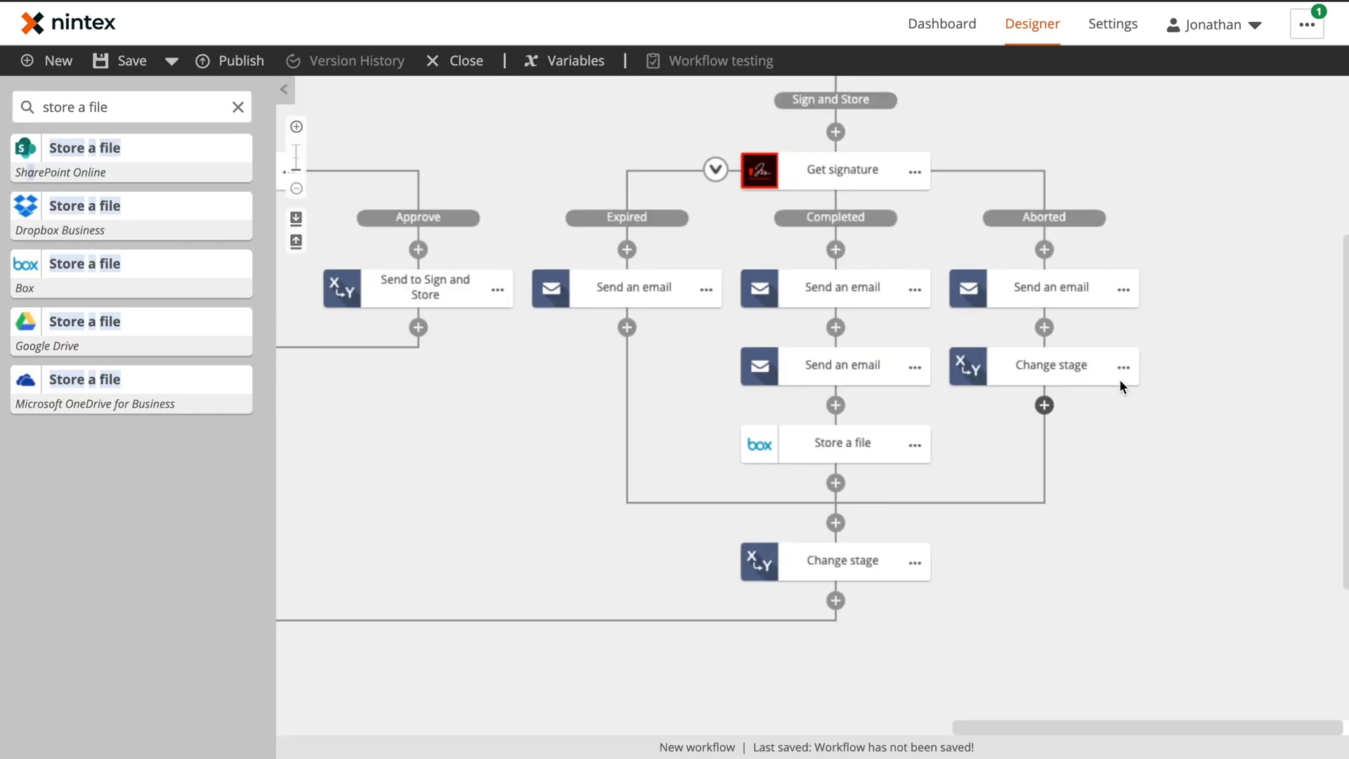
pyautogui.click(1122, 374)
pyautogui.click(1187, 492)
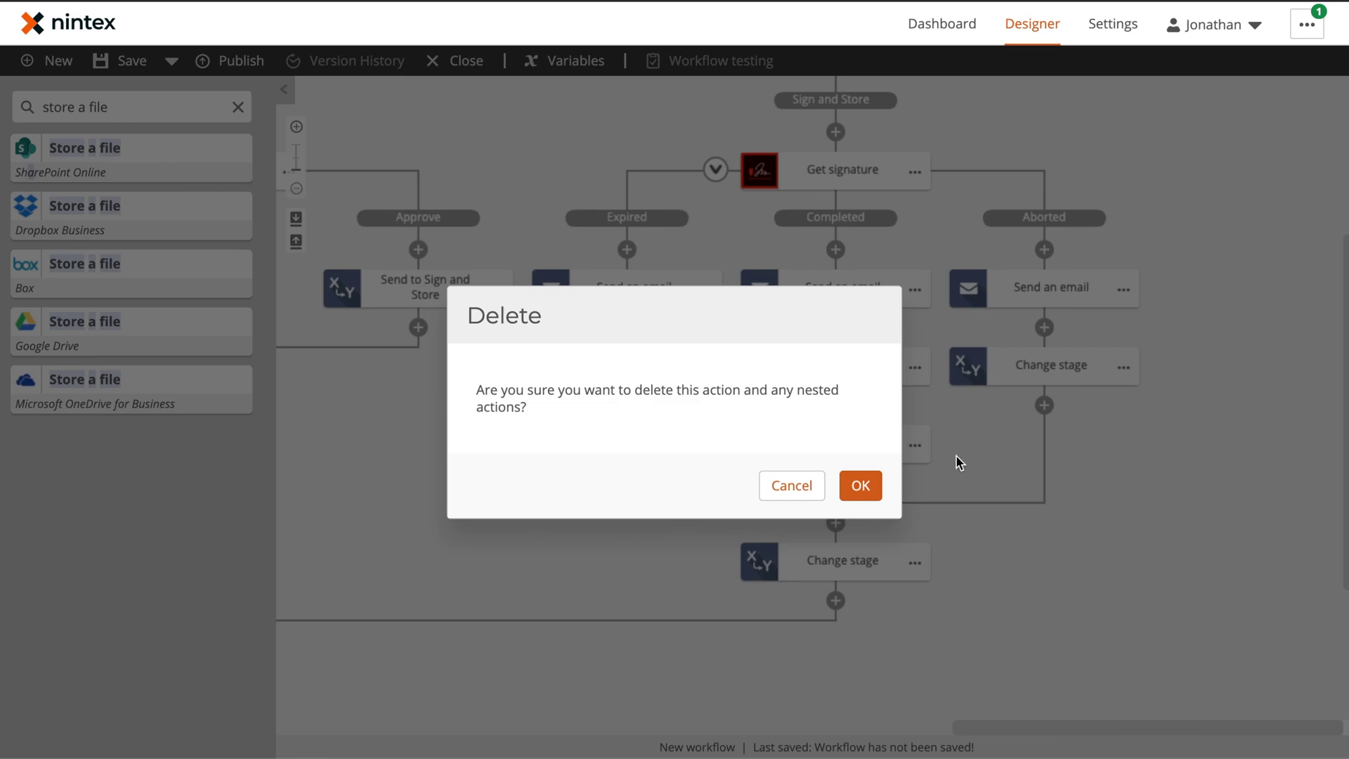
pyautogui.click(858, 490)
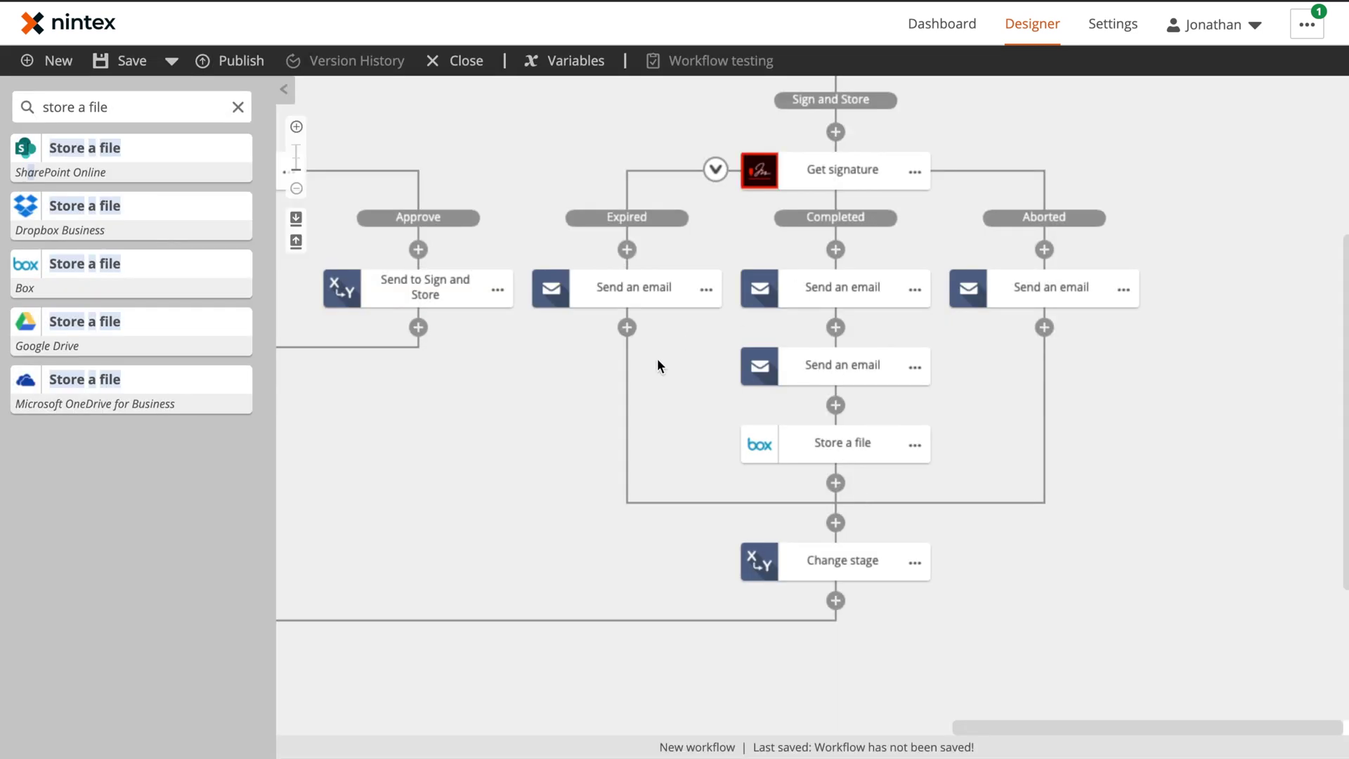
pyautogui.click(842, 562)
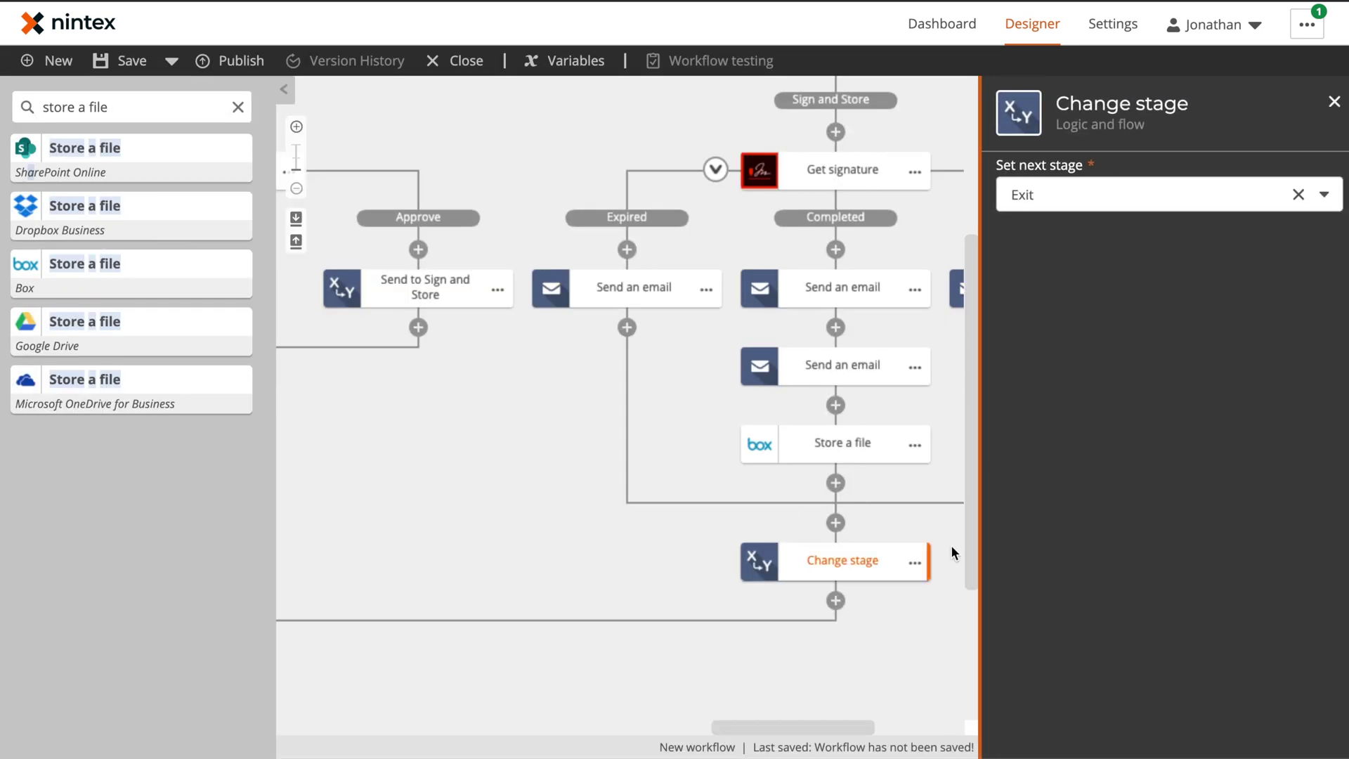
# Rename the shared Change stage action to 'Exit Change State'.
pyautogui.click(913, 566)
pyautogui.click(955, 551)
pyautogui.write('Exi')
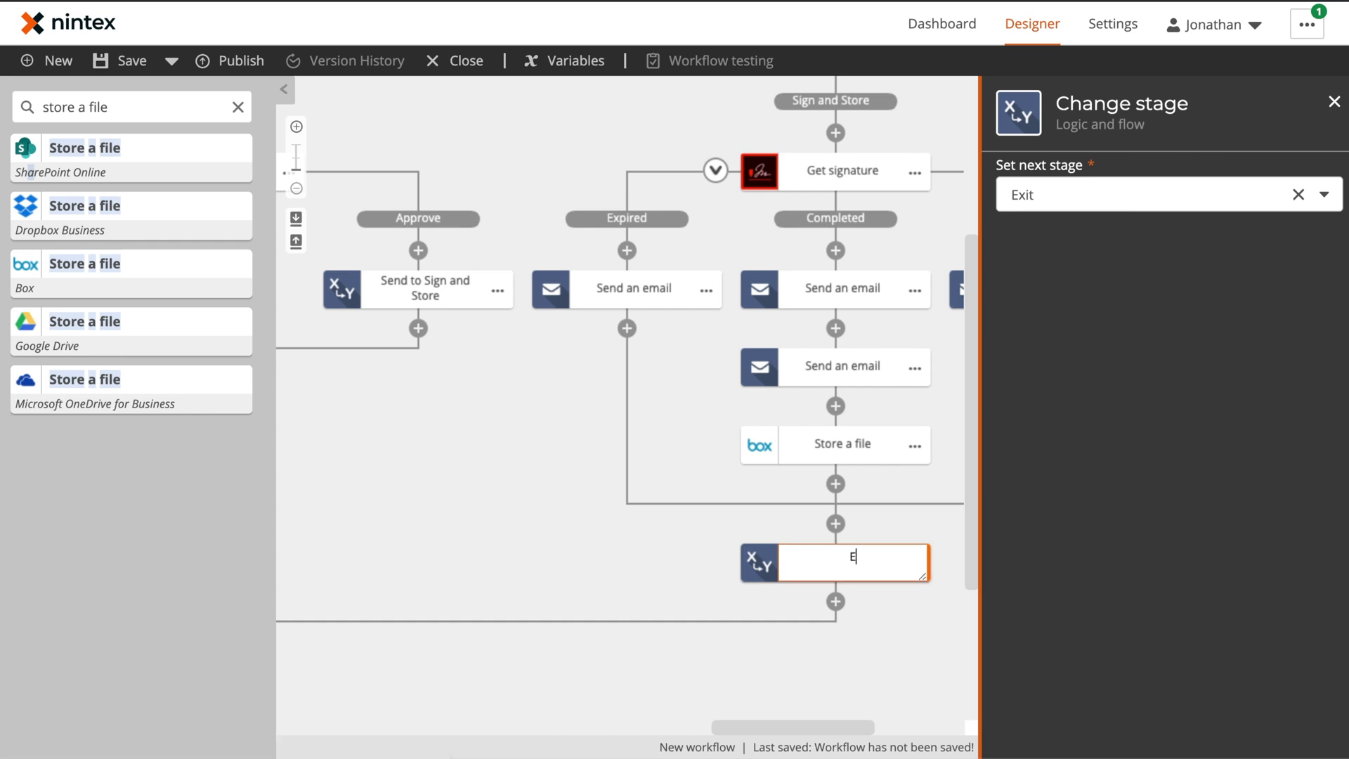
pyautogui.write('Chage Sta')
pyautogui.press('BackSpace')
pyautogui.press('BackSpace')
pyautogui.press('BackSpace')
pyautogui.press('BackSpace')
pyautogui.press('BackSpace')
pyautogui.press('BackSpace')
pyautogui.write('nge State')
pyautogui.click(658, 546)
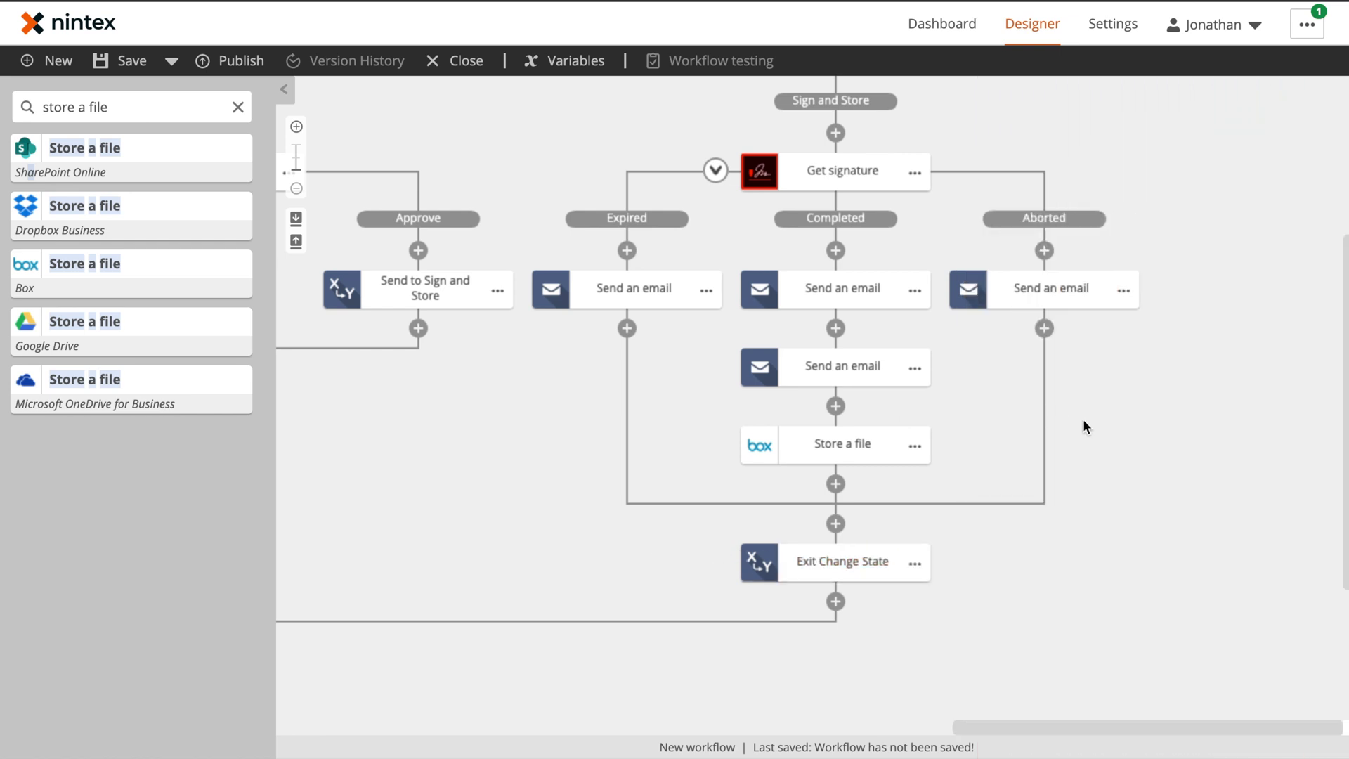
# Rename the Expired branch's Send an email action to 'Send Expired Email'.
pyautogui.click(706, 290)
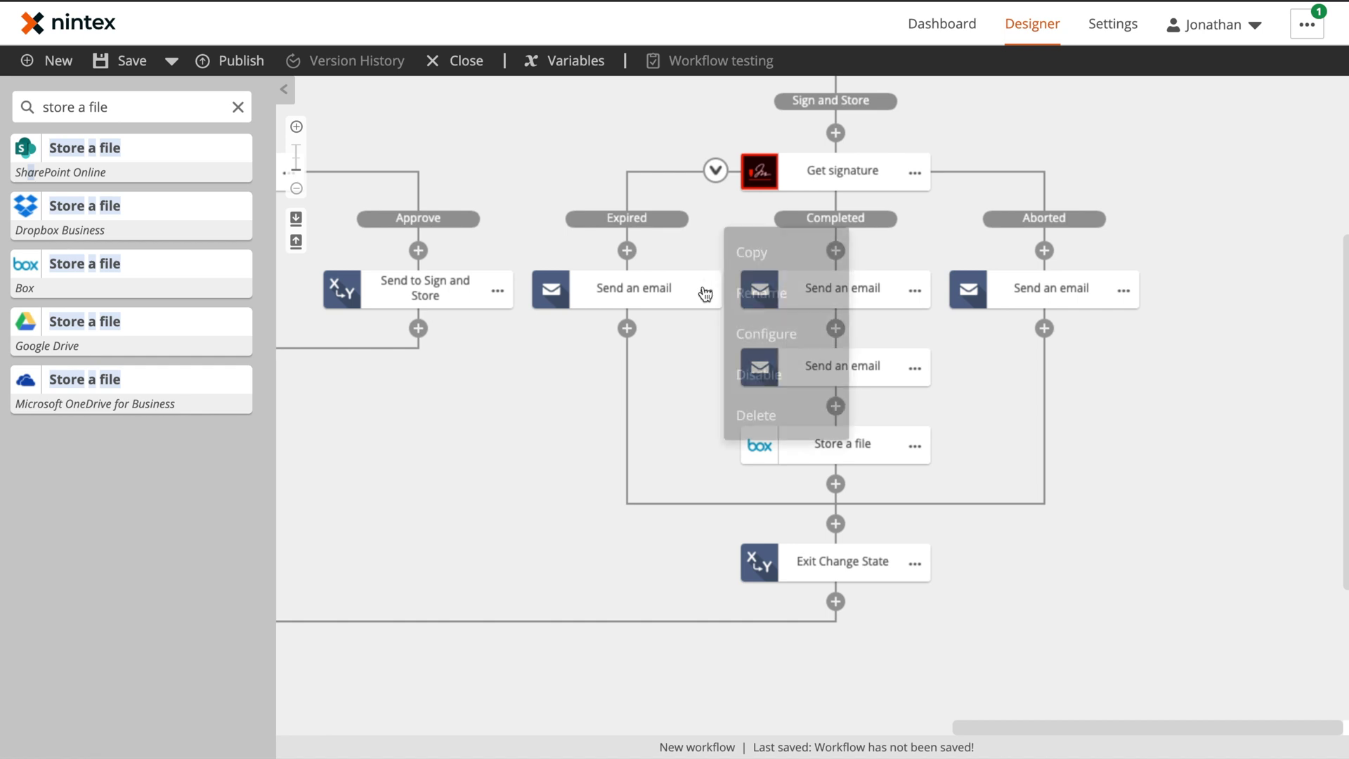
pyautogui.click(752, 246)
pyautogui.press('End')
pyautogui.press('BackSpace')
pyautogui.press('BackSpace')
pyautogui.press('BackSpace')
pyautogui.press('BackSpace')
pyautogui.press('BackSpace')
pyautogui.press('BackSpace')
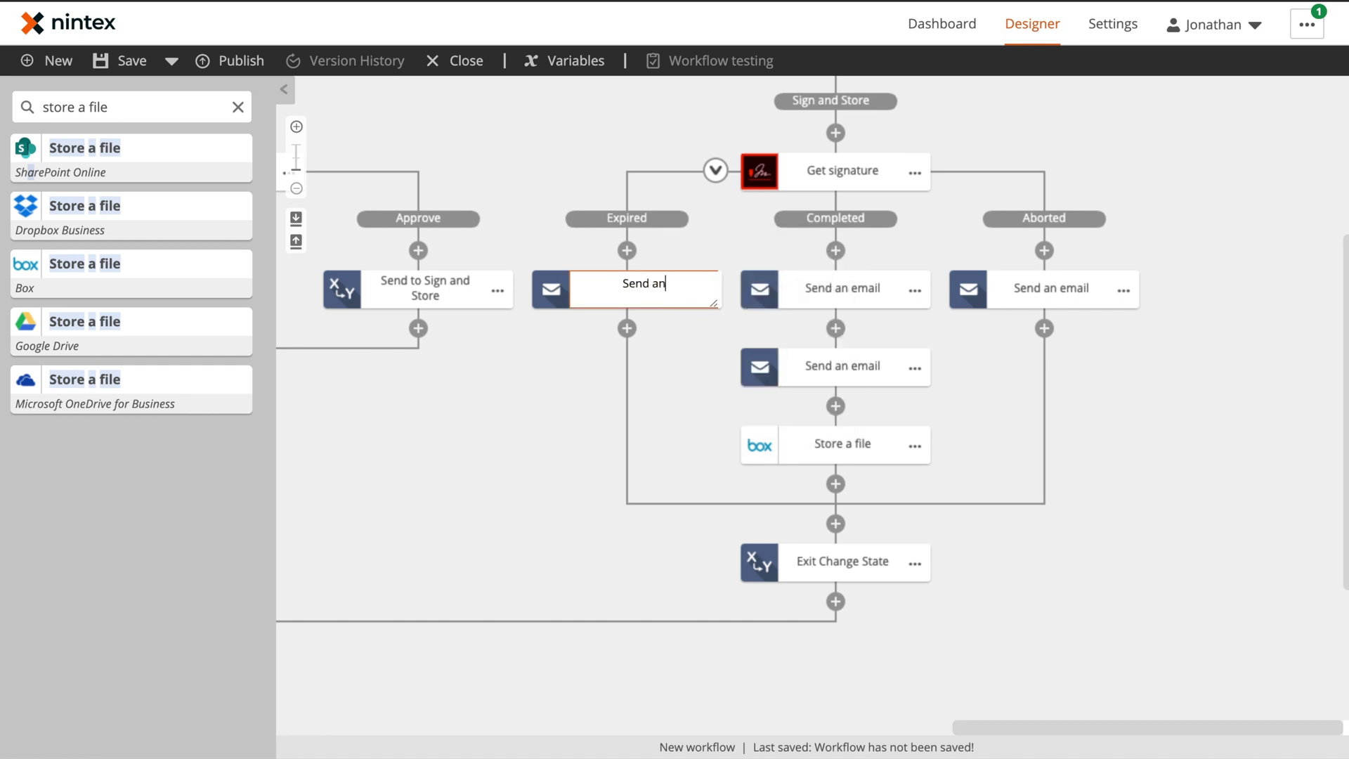
pyautogui.write('Expired Email')
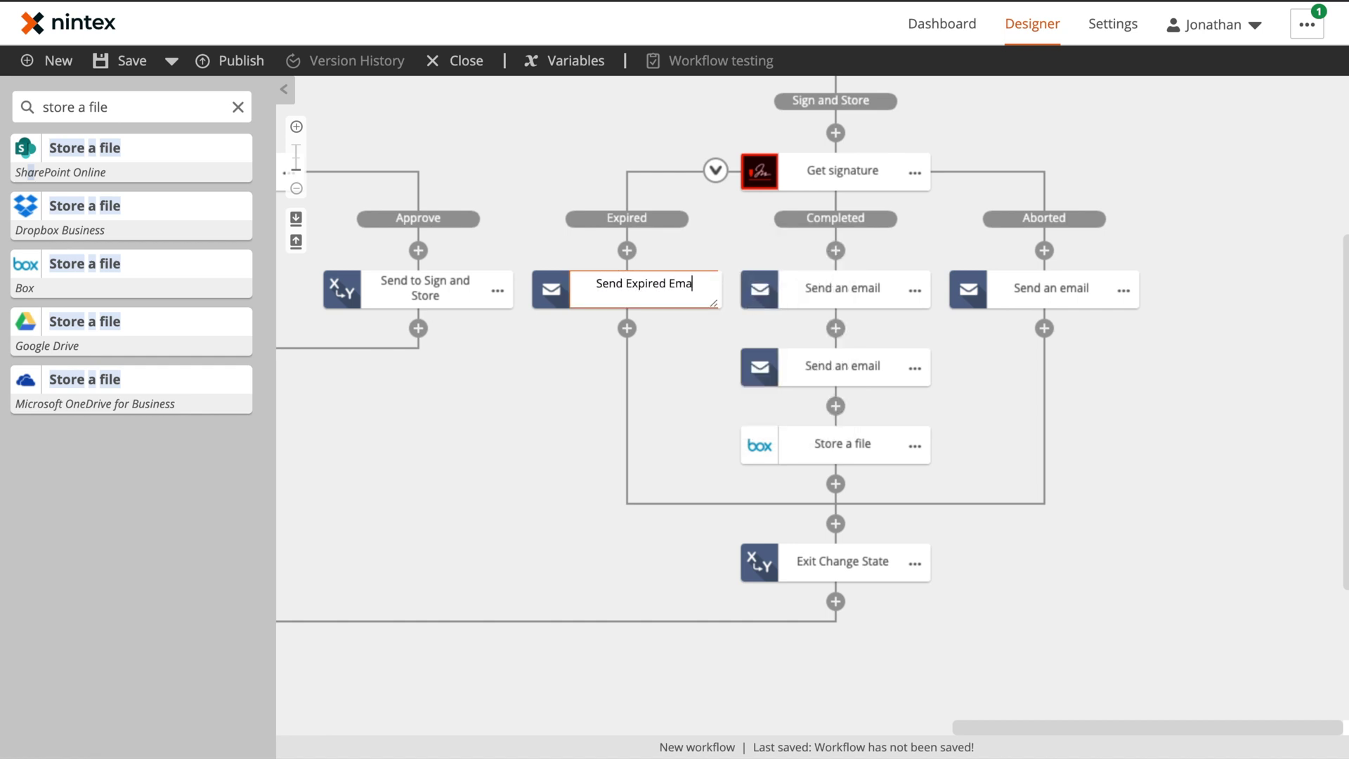